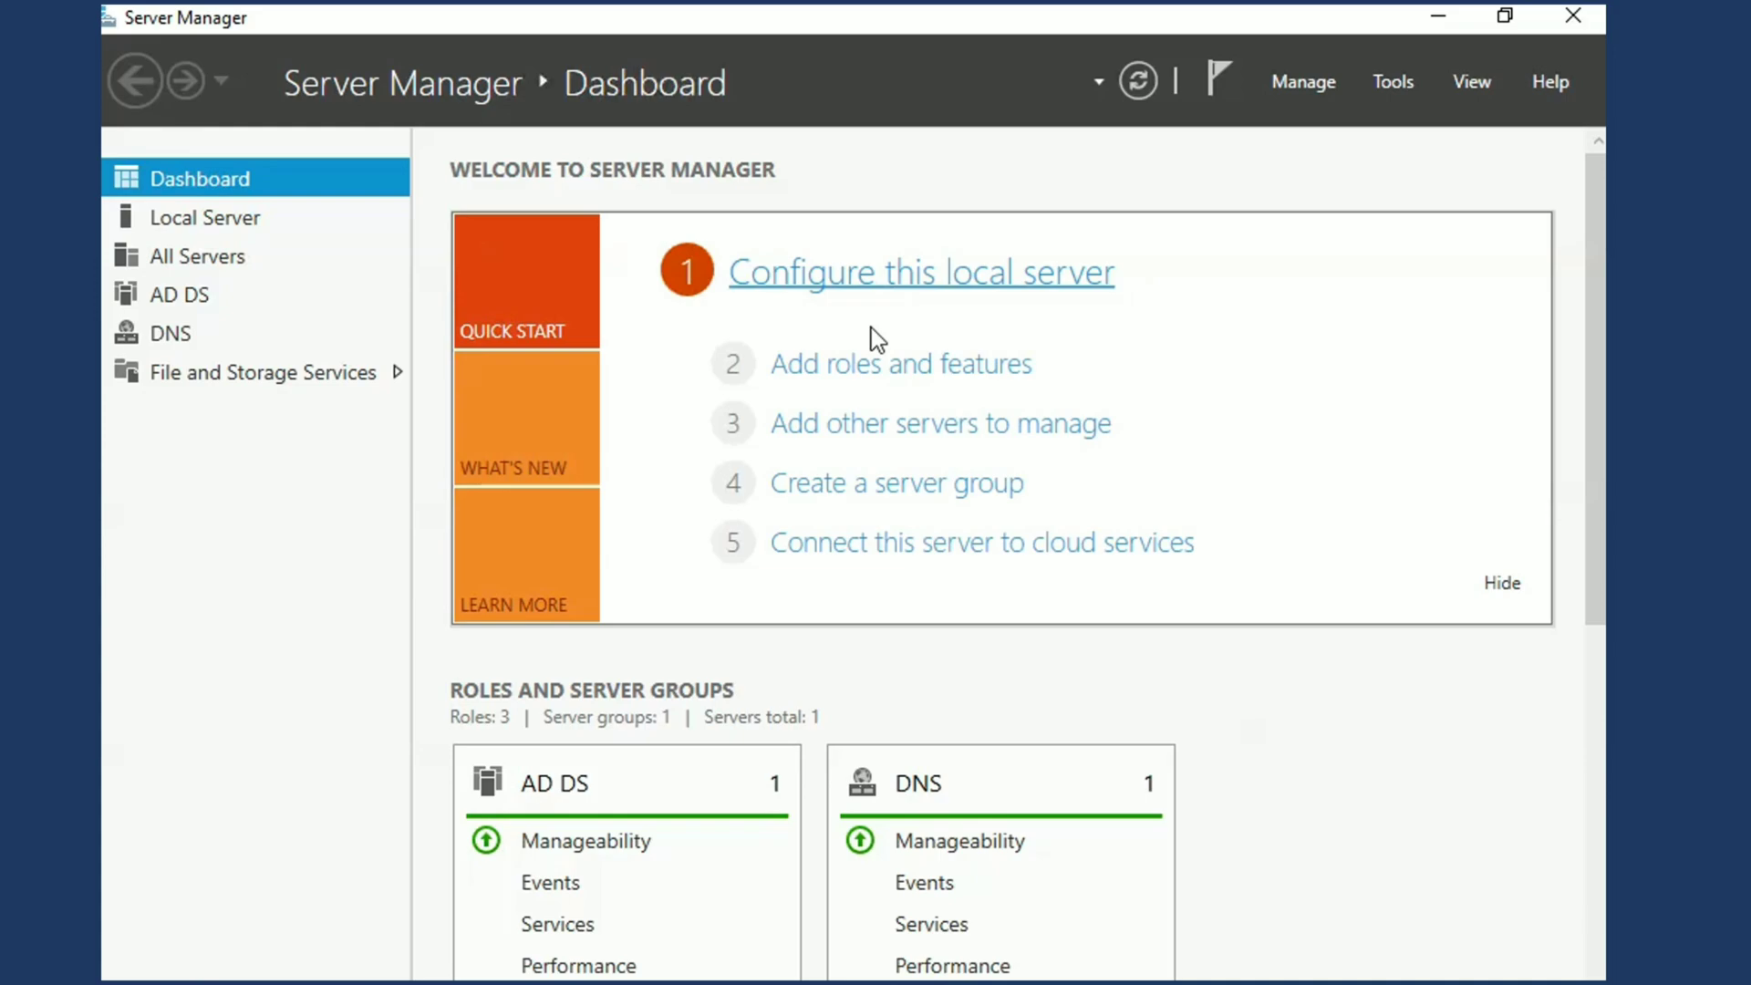
# Start adding roles and features with a role-based installation on Tech1.TKC.com from the server pool, continuing to the server roles
pyautogui.click(853, 369)
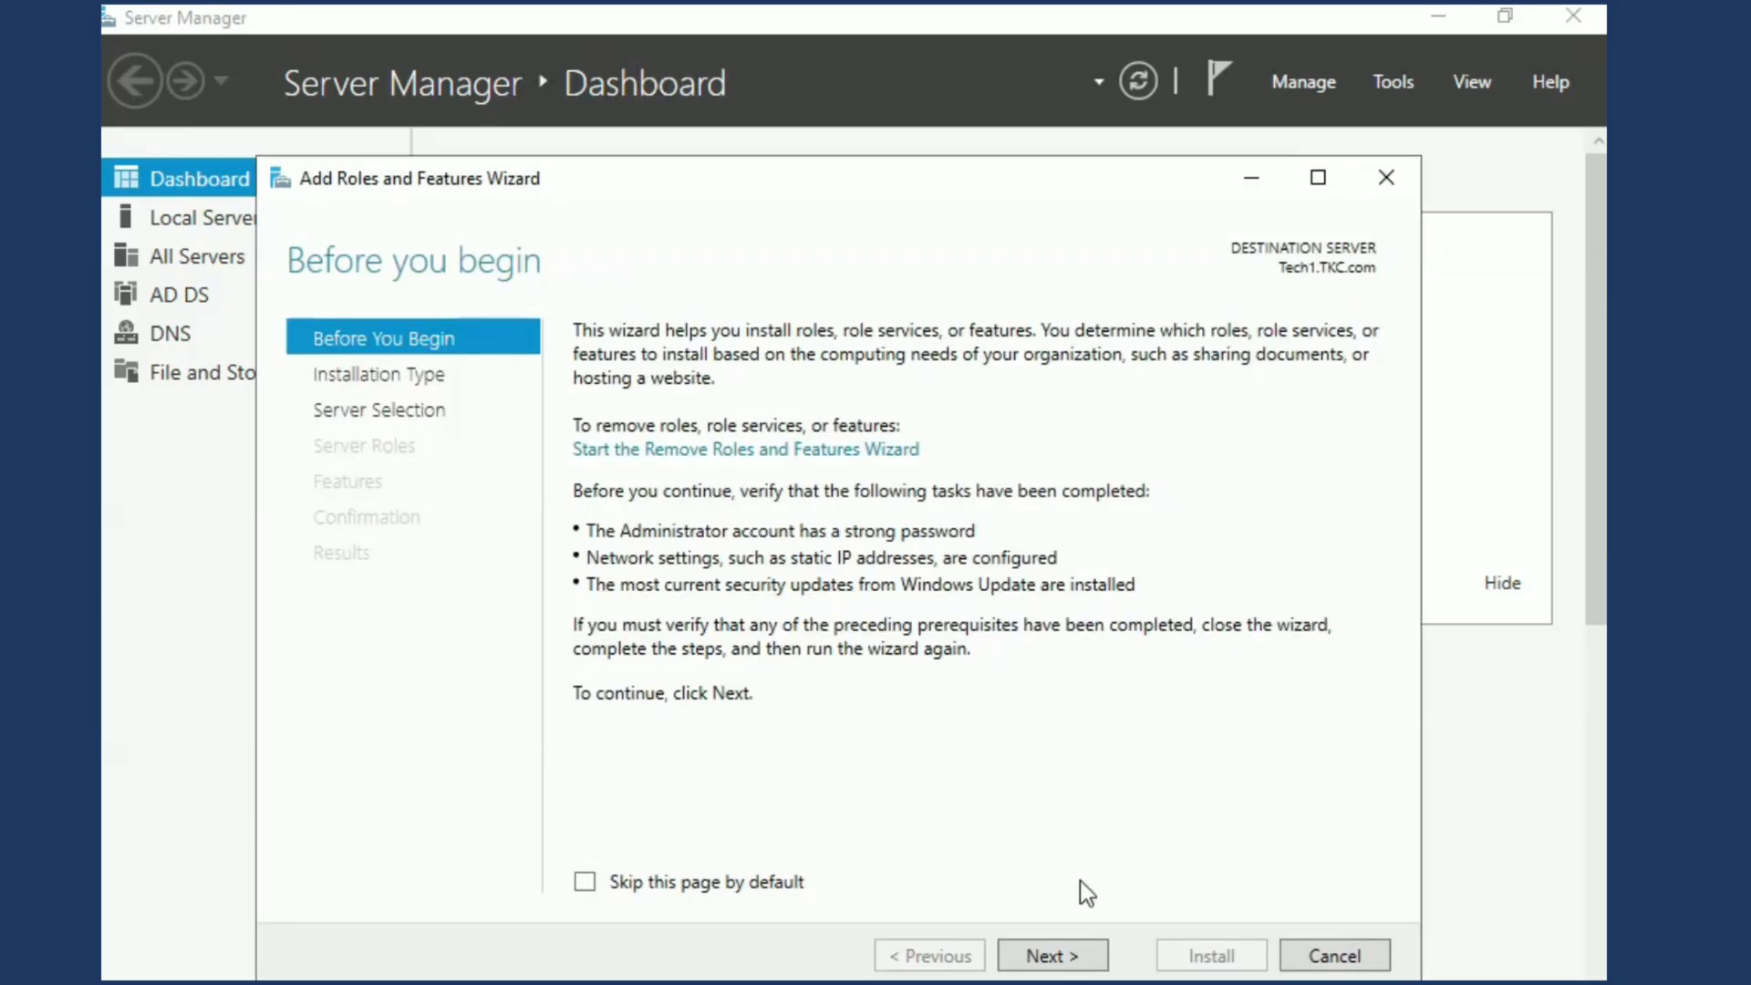
pyautogui.click(1023, 968)
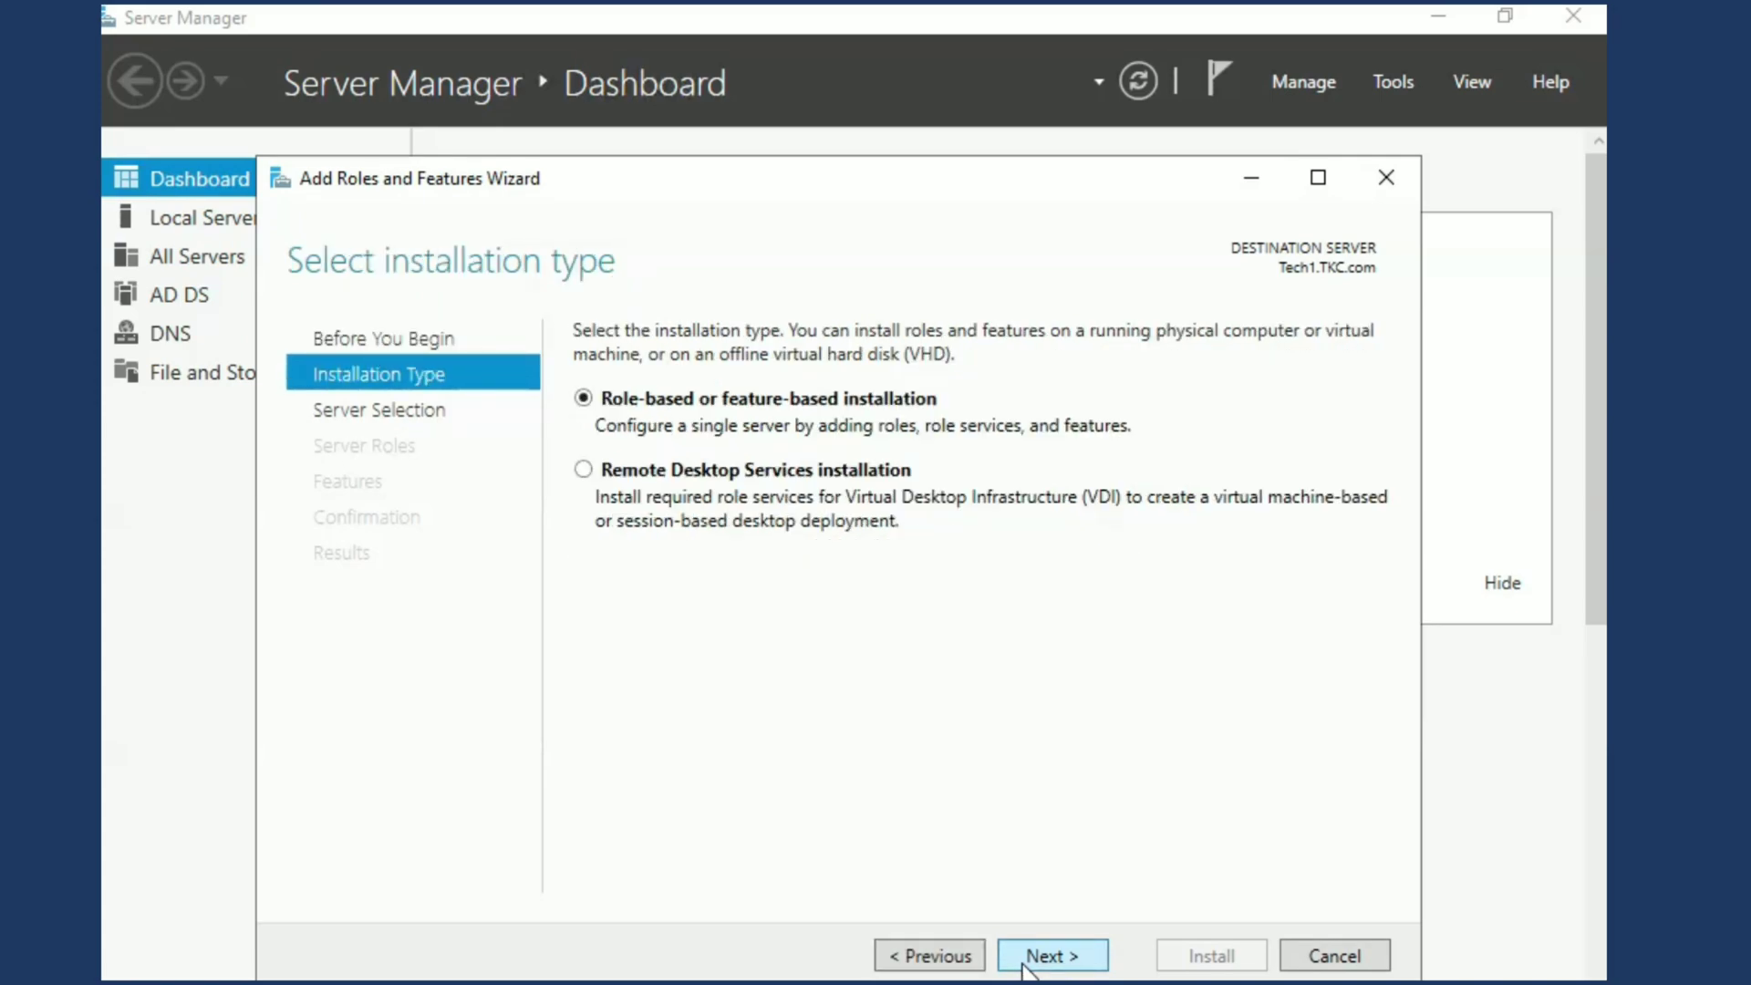
pyautogui.click(1023, 969)
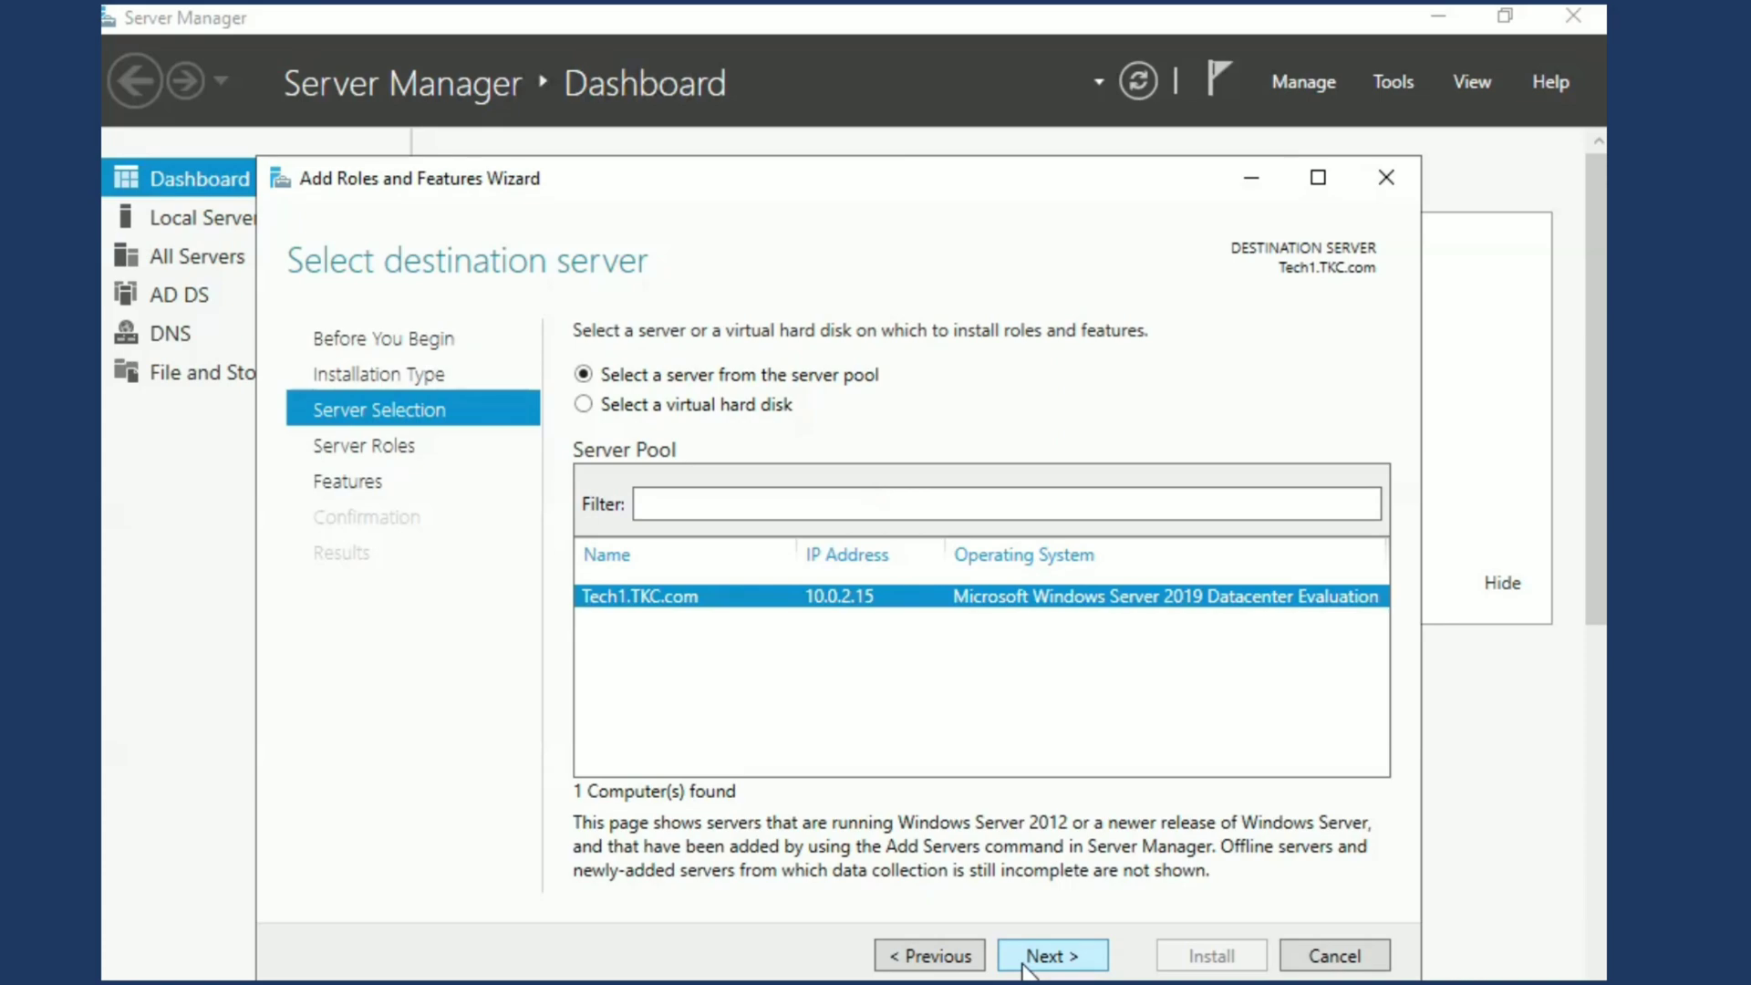
pyautogui.click(1023, 968)
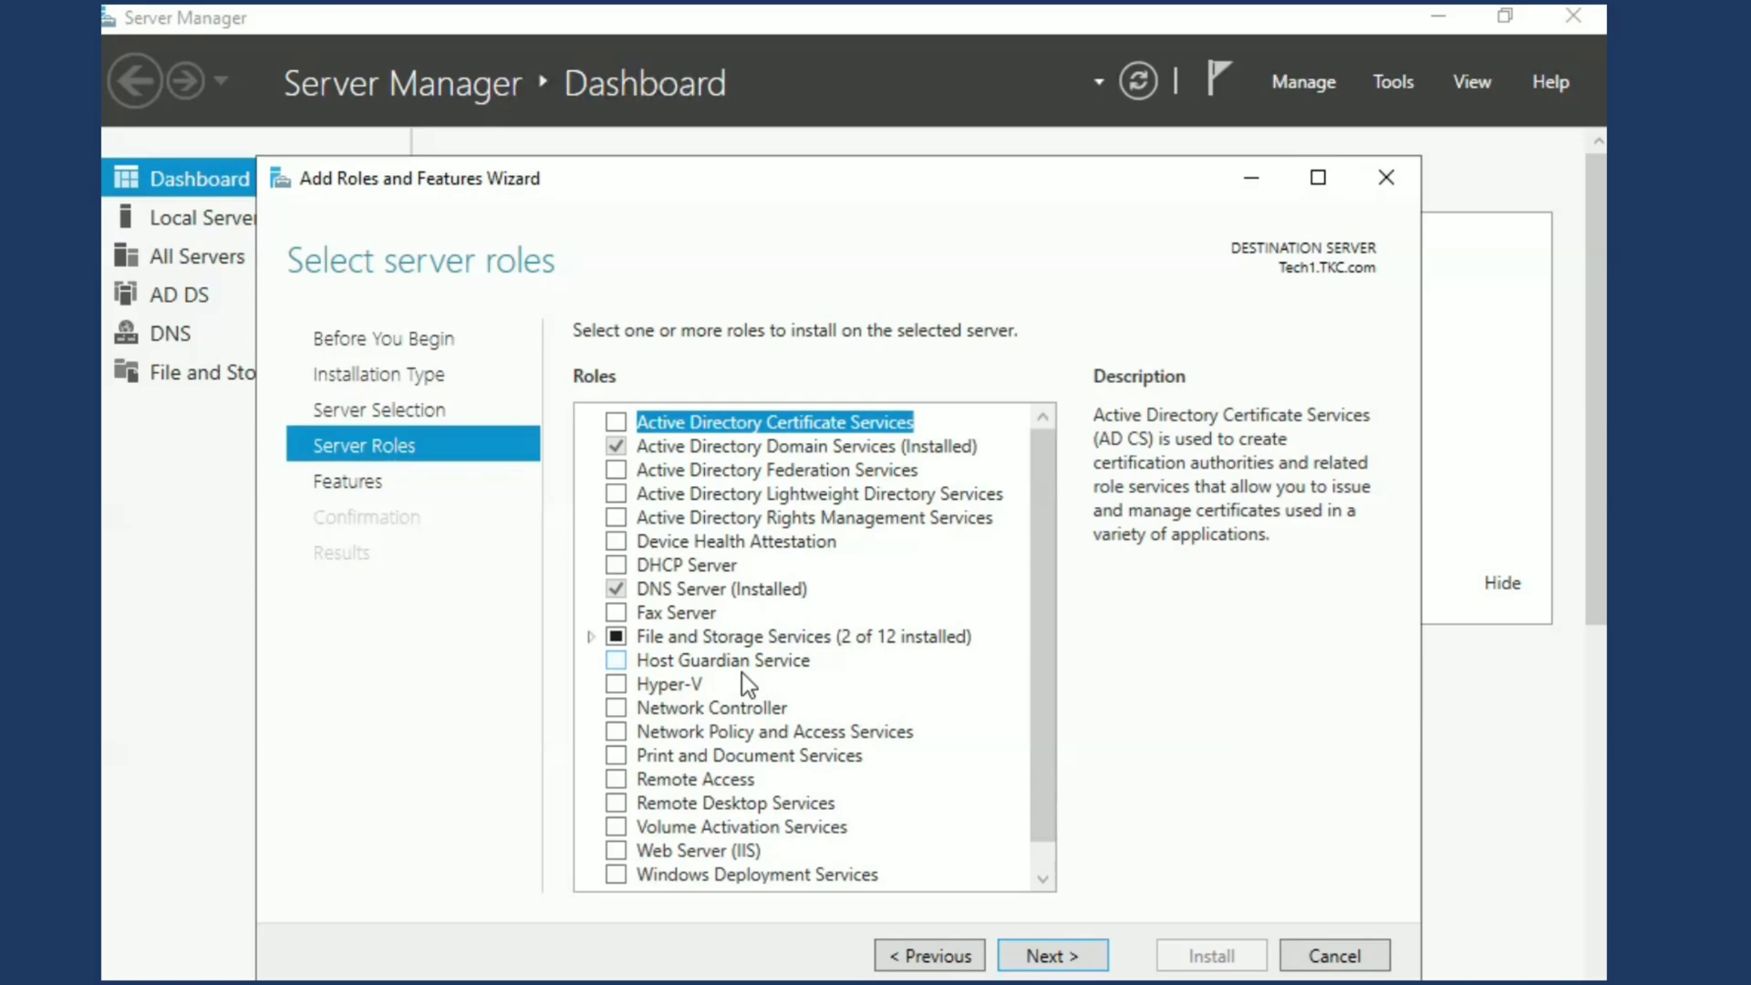
# Select File Server Resource Manager under File and iSCSI Services for installation, including its required management tools
pyautogui.click(594, 636)
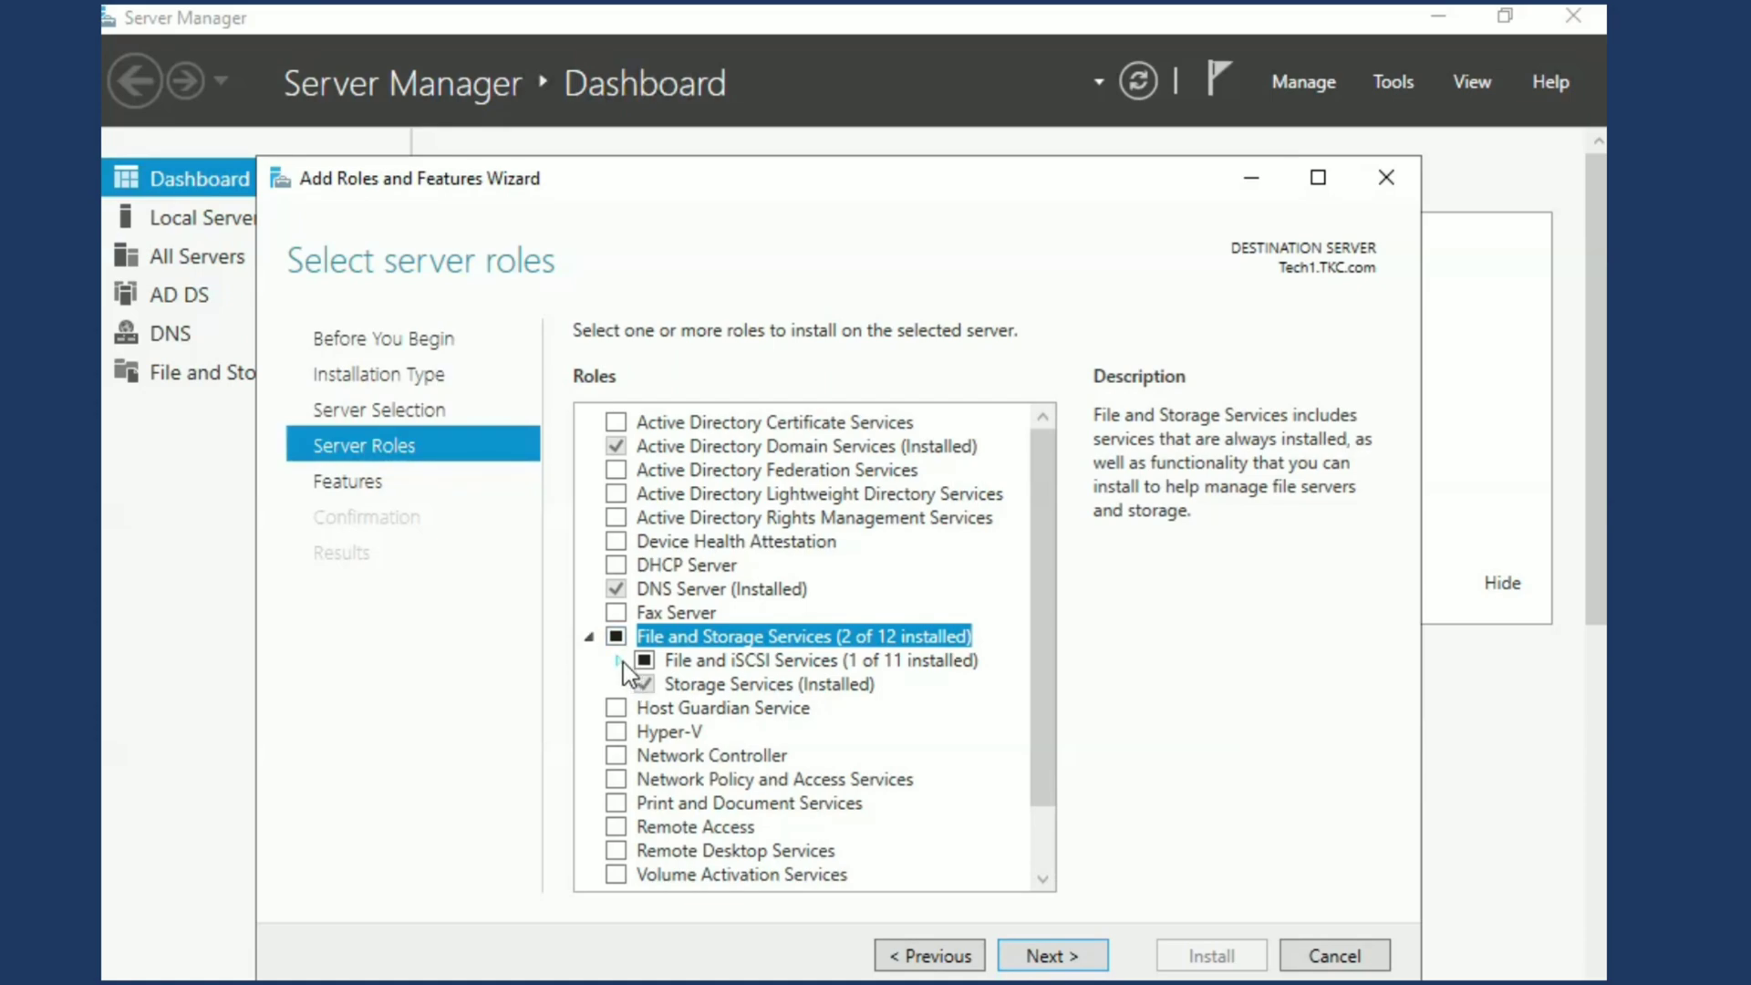
pyautogui.click(620, 661)
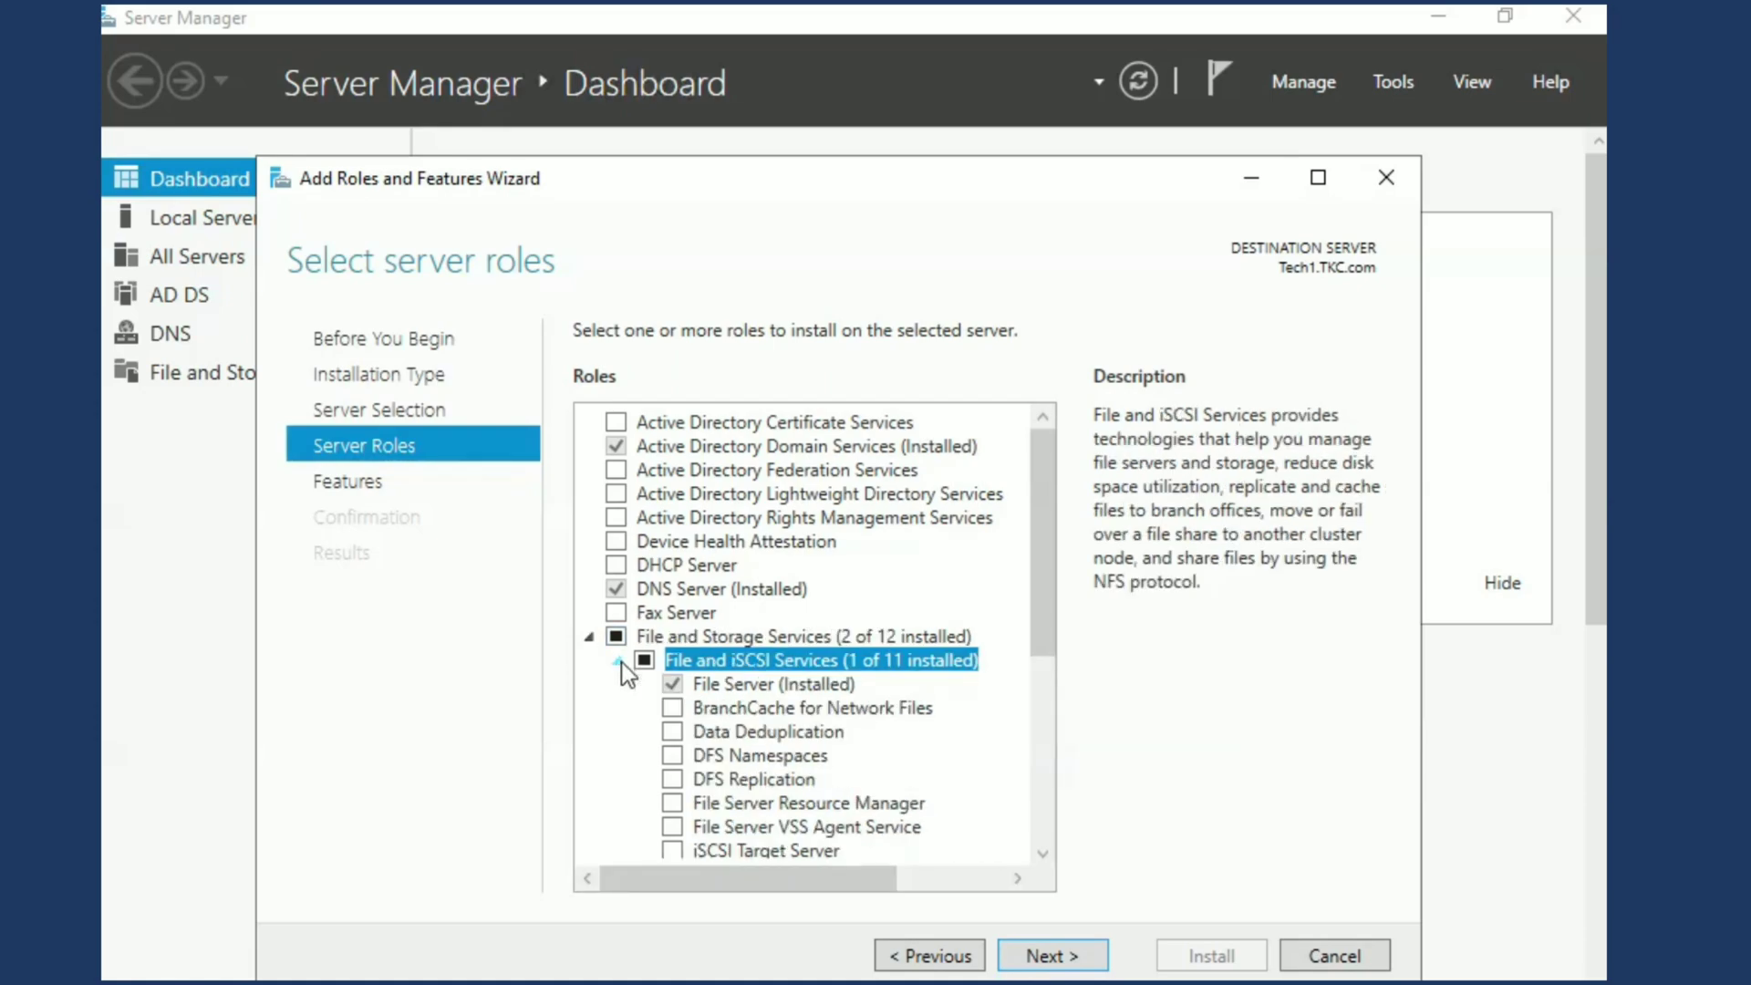
pyautogui.click(670, 803)
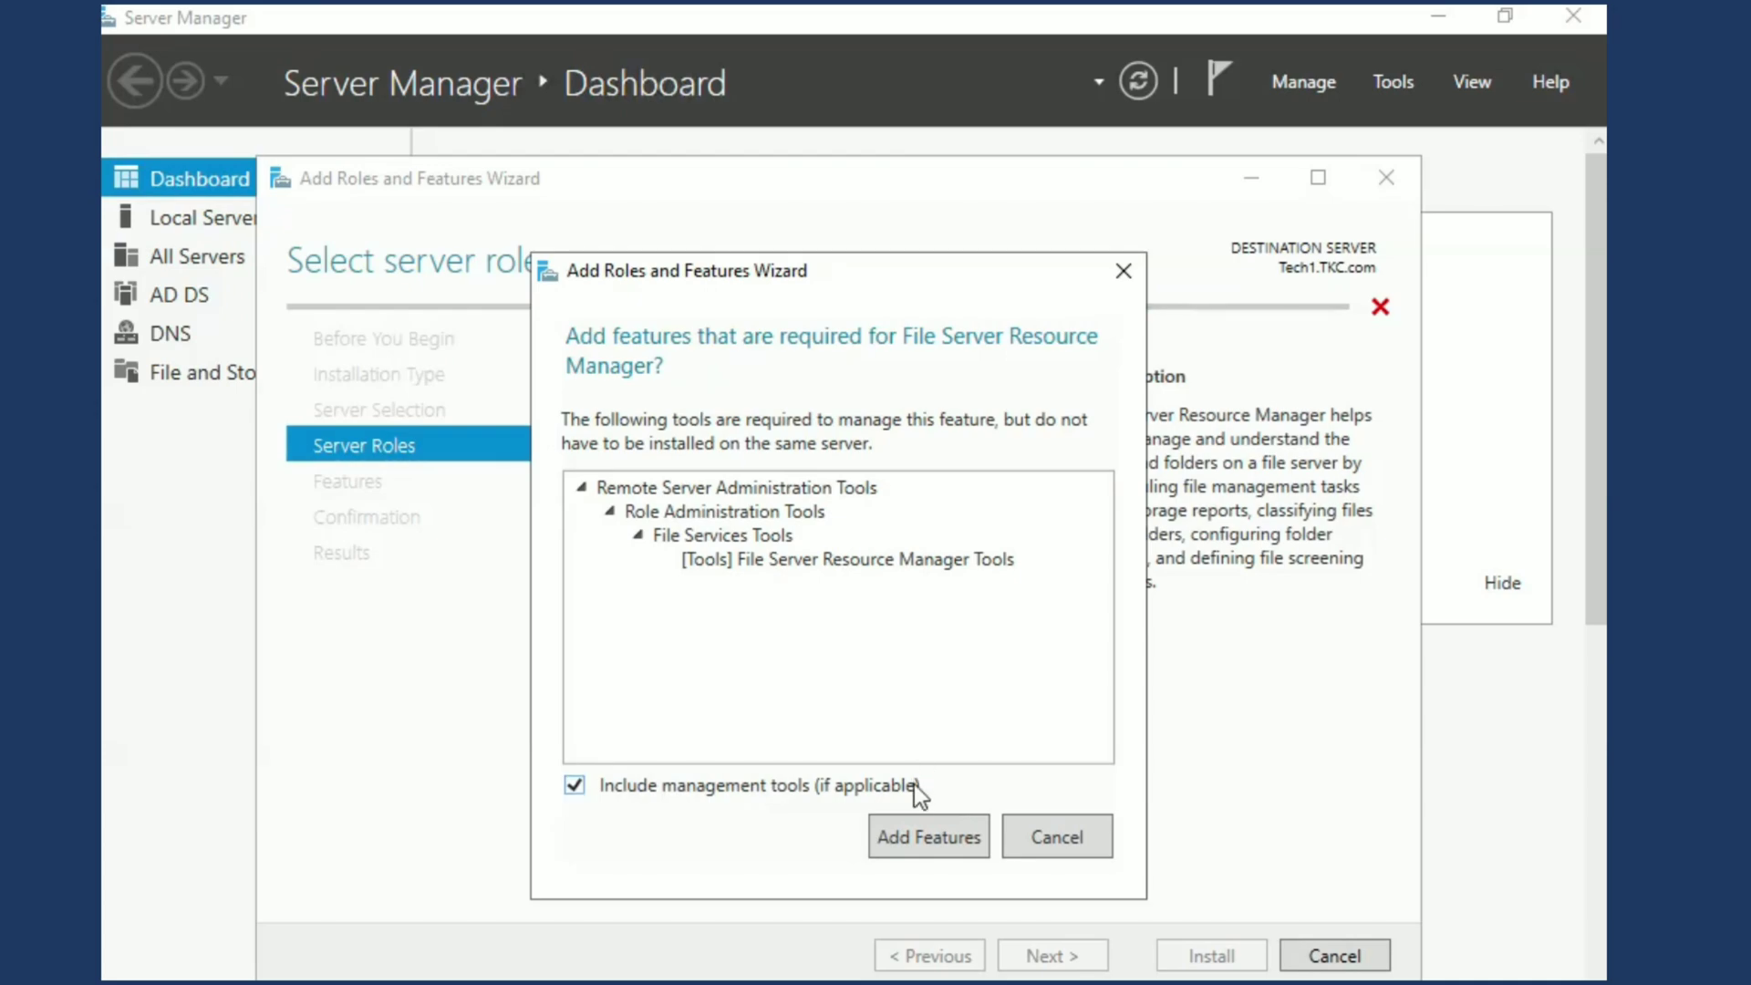
pyautogui.click(912, 823)
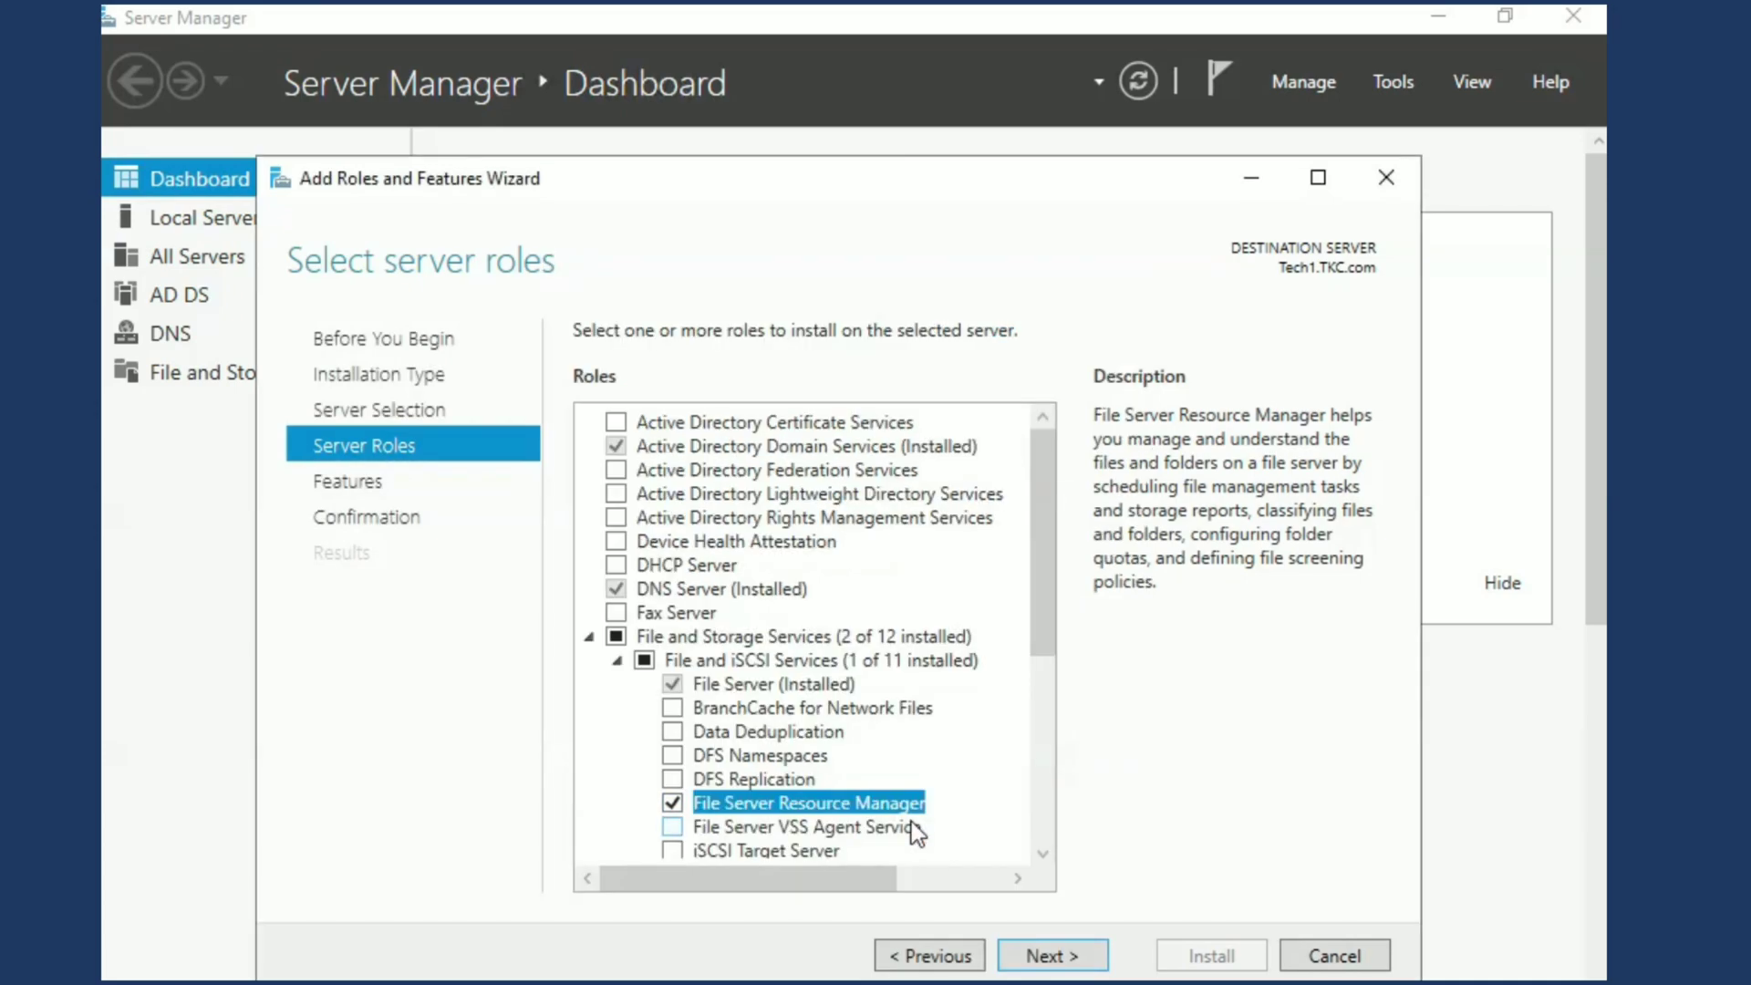
# Install the selected role service without any additional features and close the wizard once the installation is done
pyautogui.click(1049, 955)
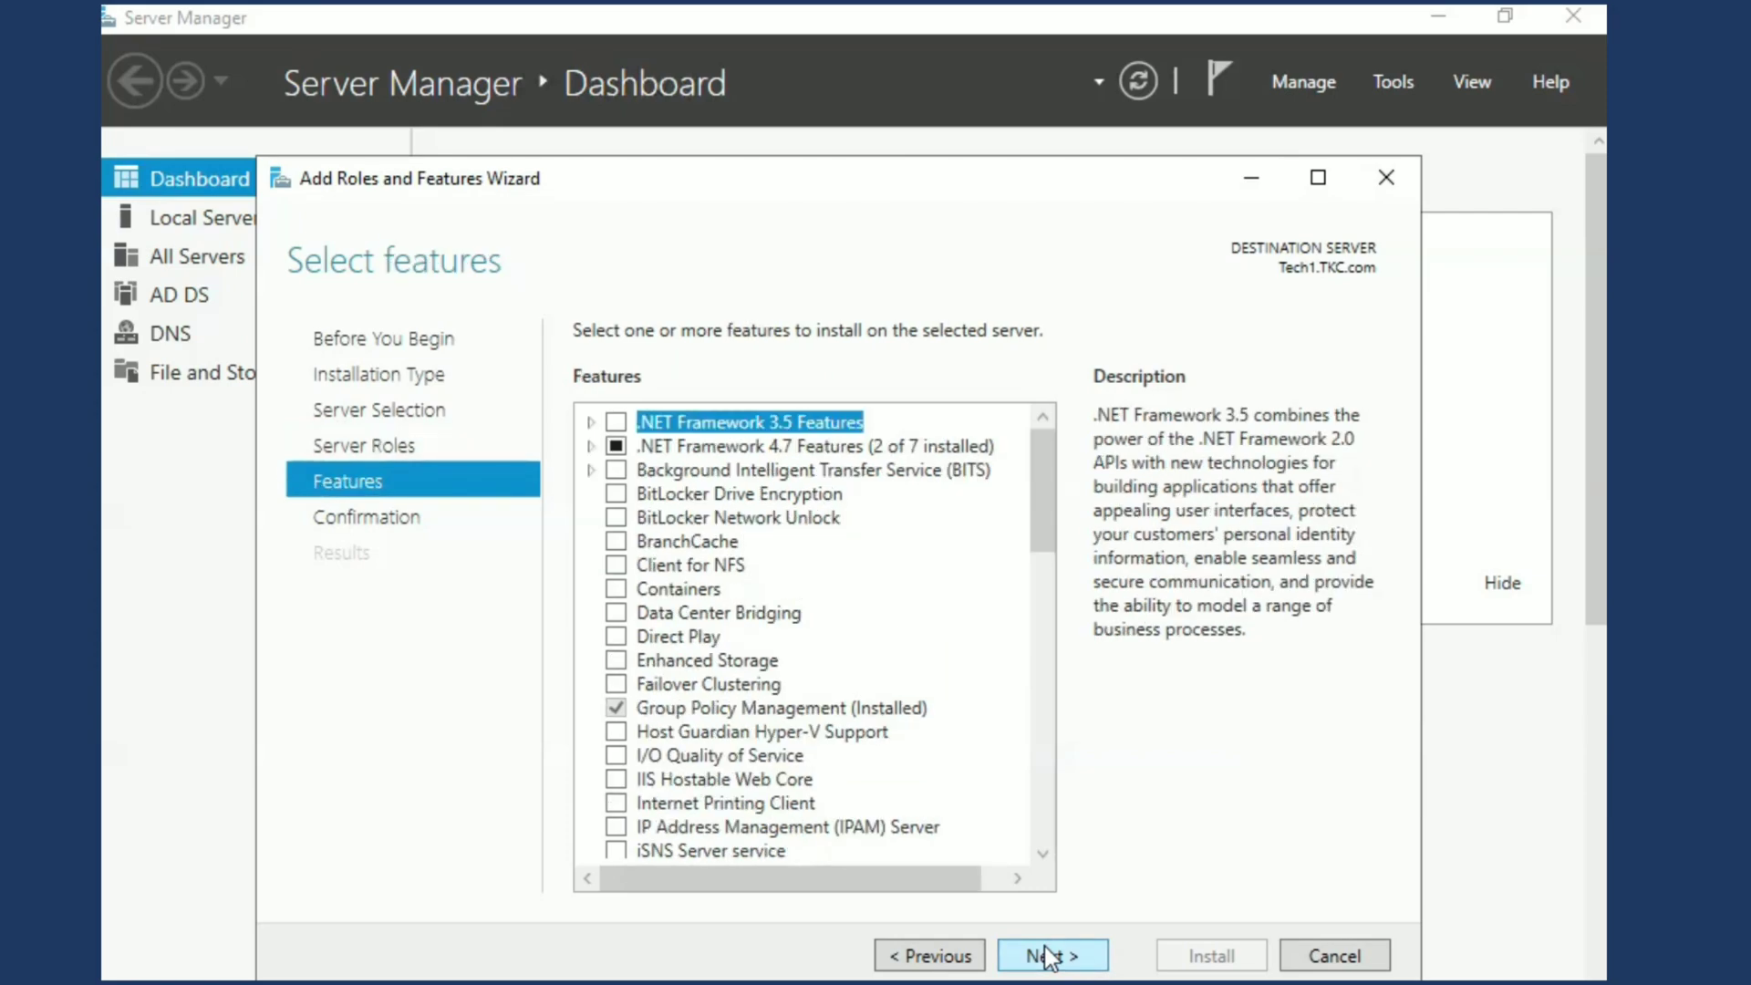
pyautogui.click(1048, 956)
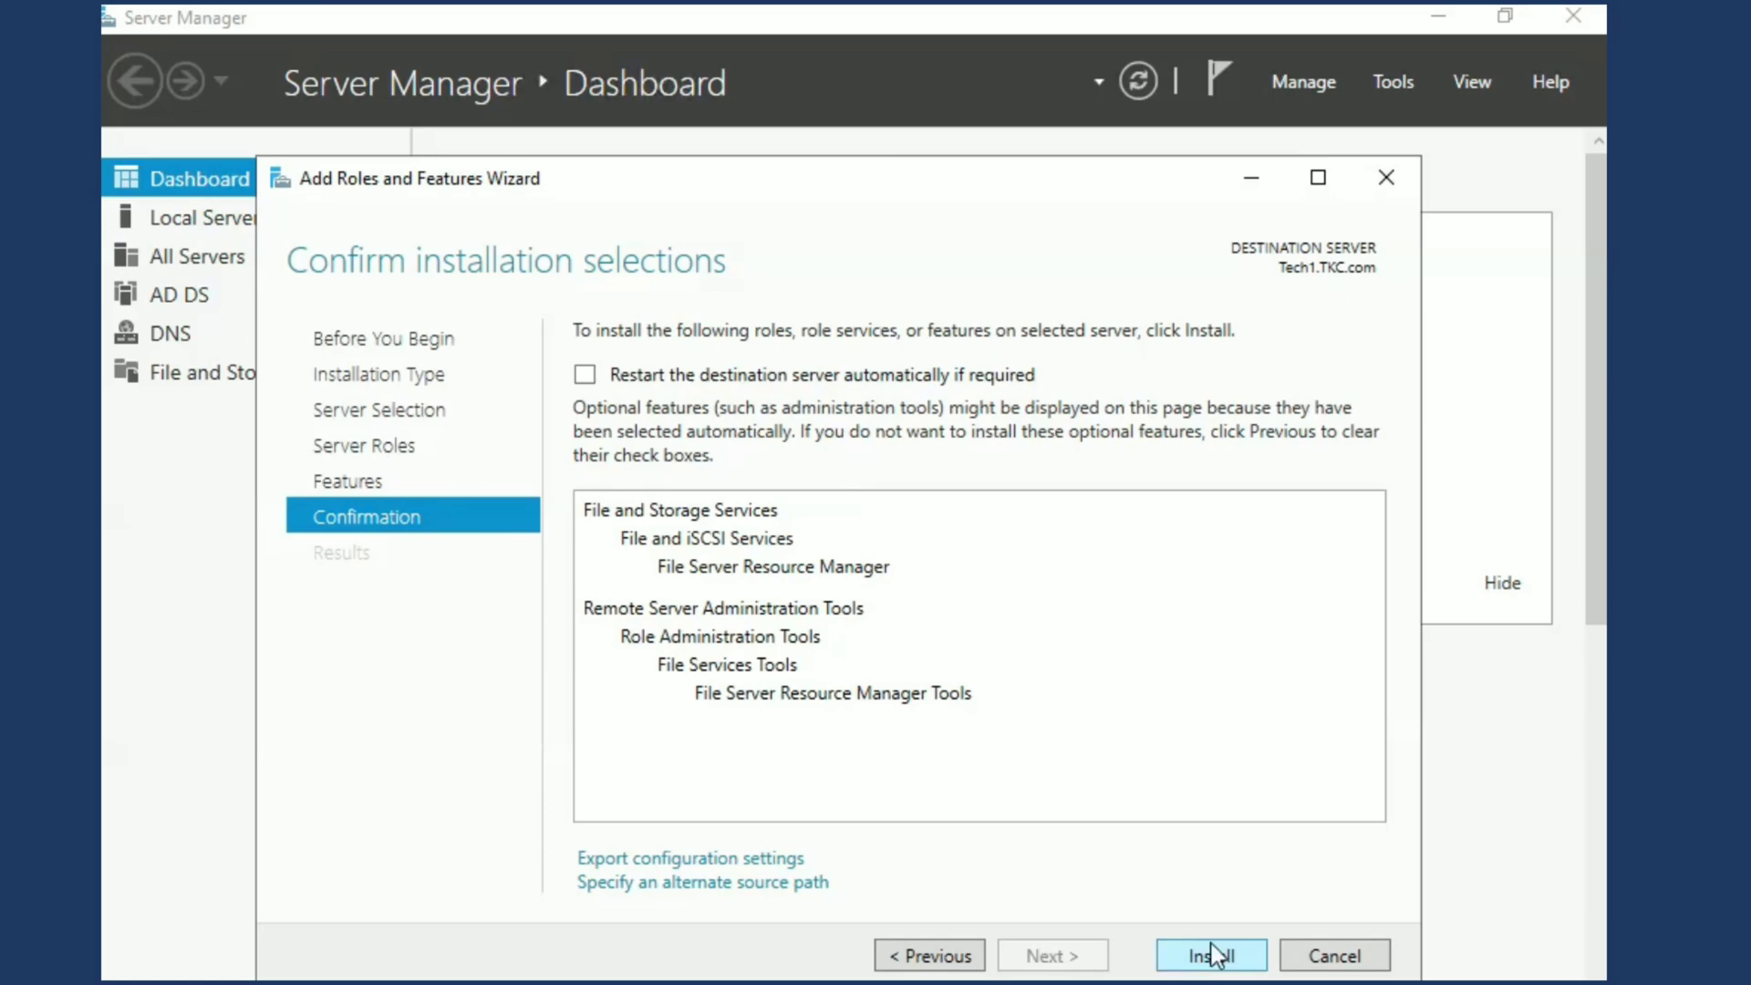
pyautogui.click(1213, 953)
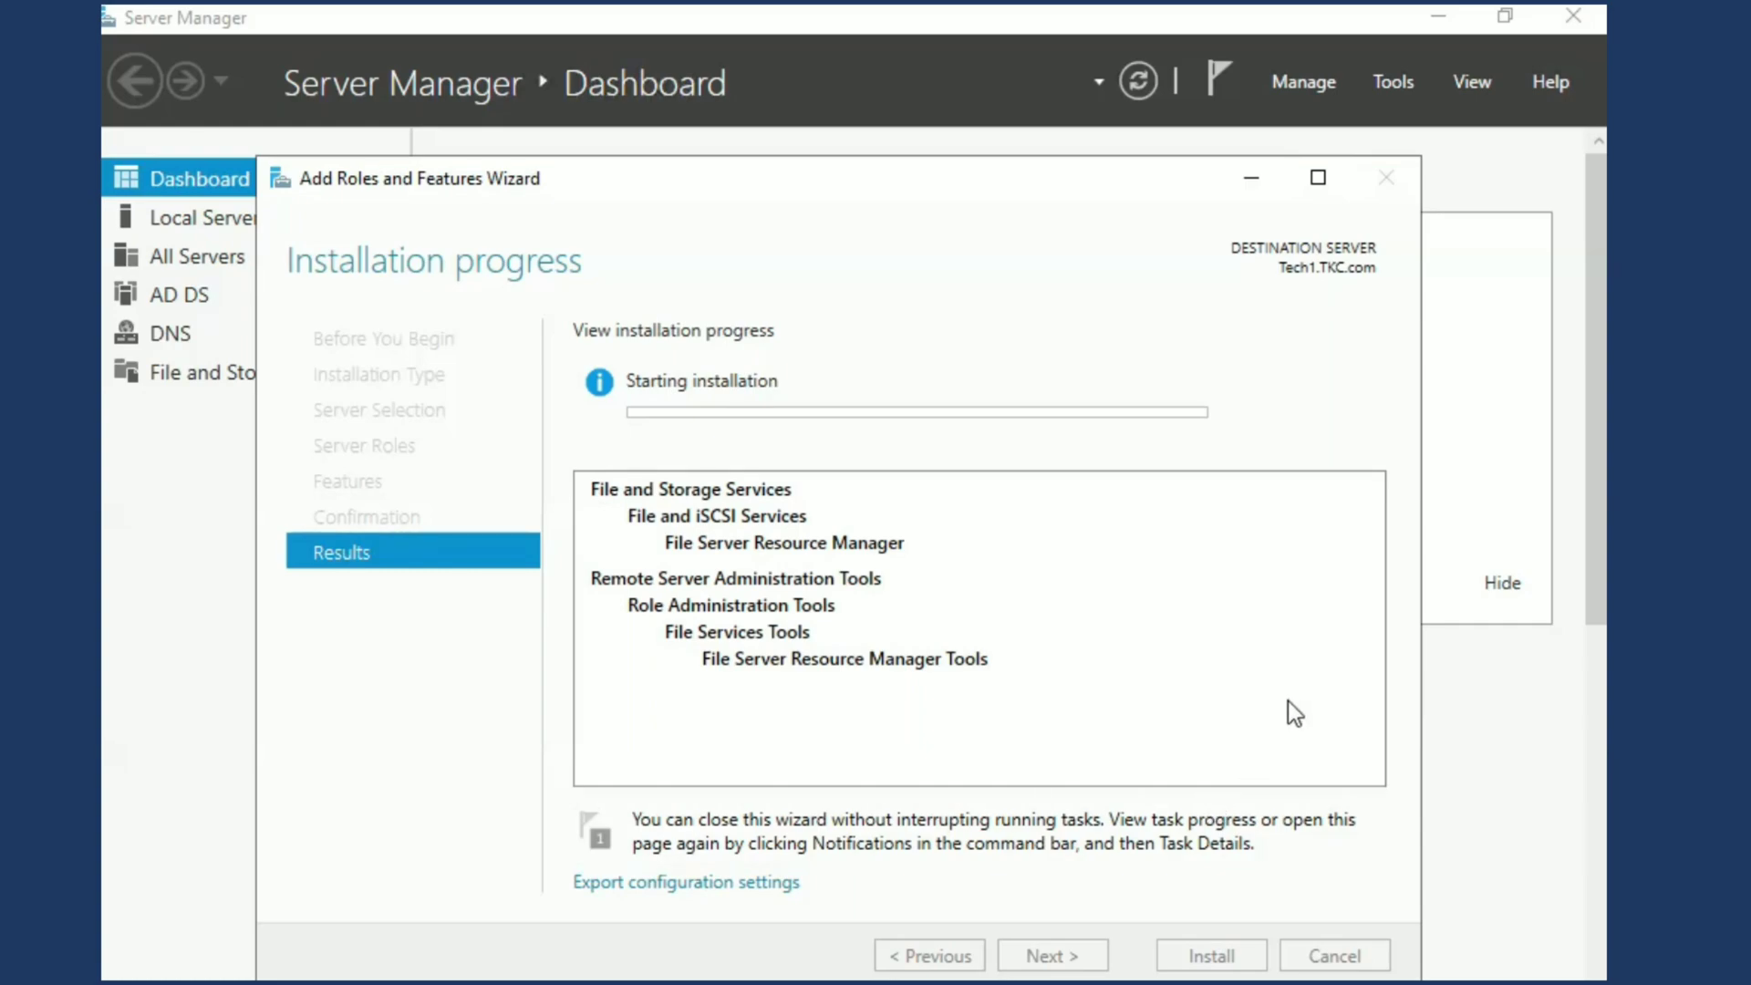
pyautogui.moveTo(651, 6)
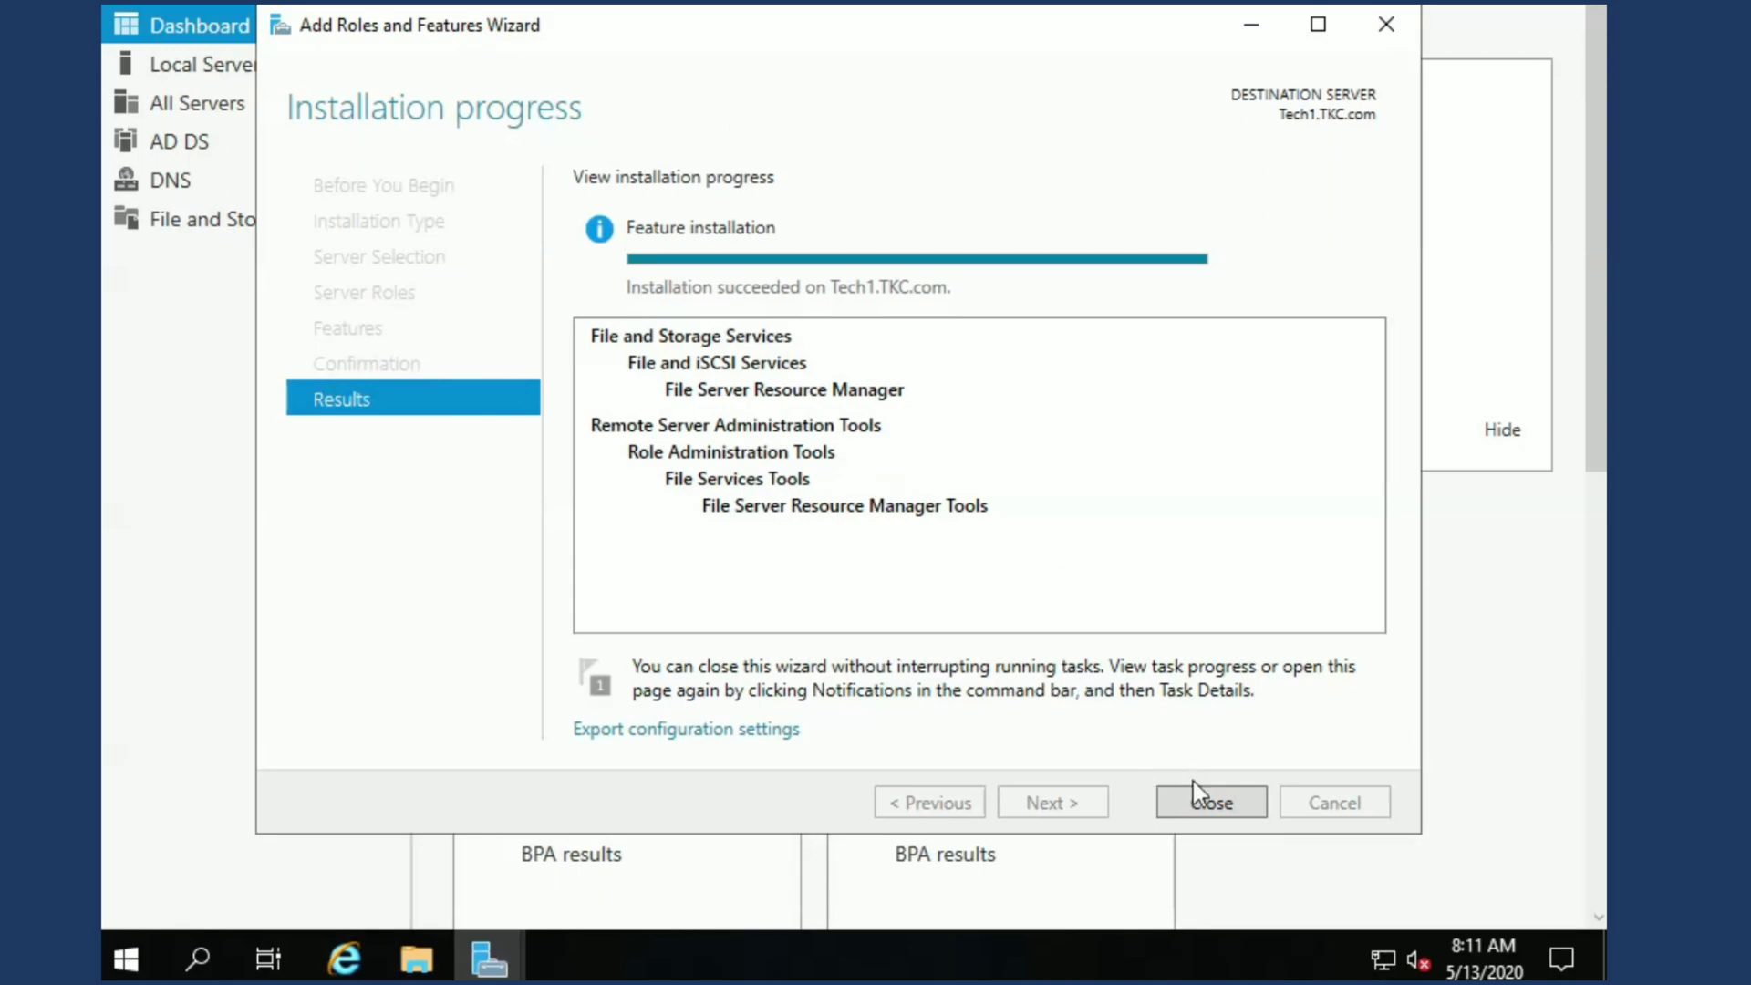
pyautogui.click(1194, 810)
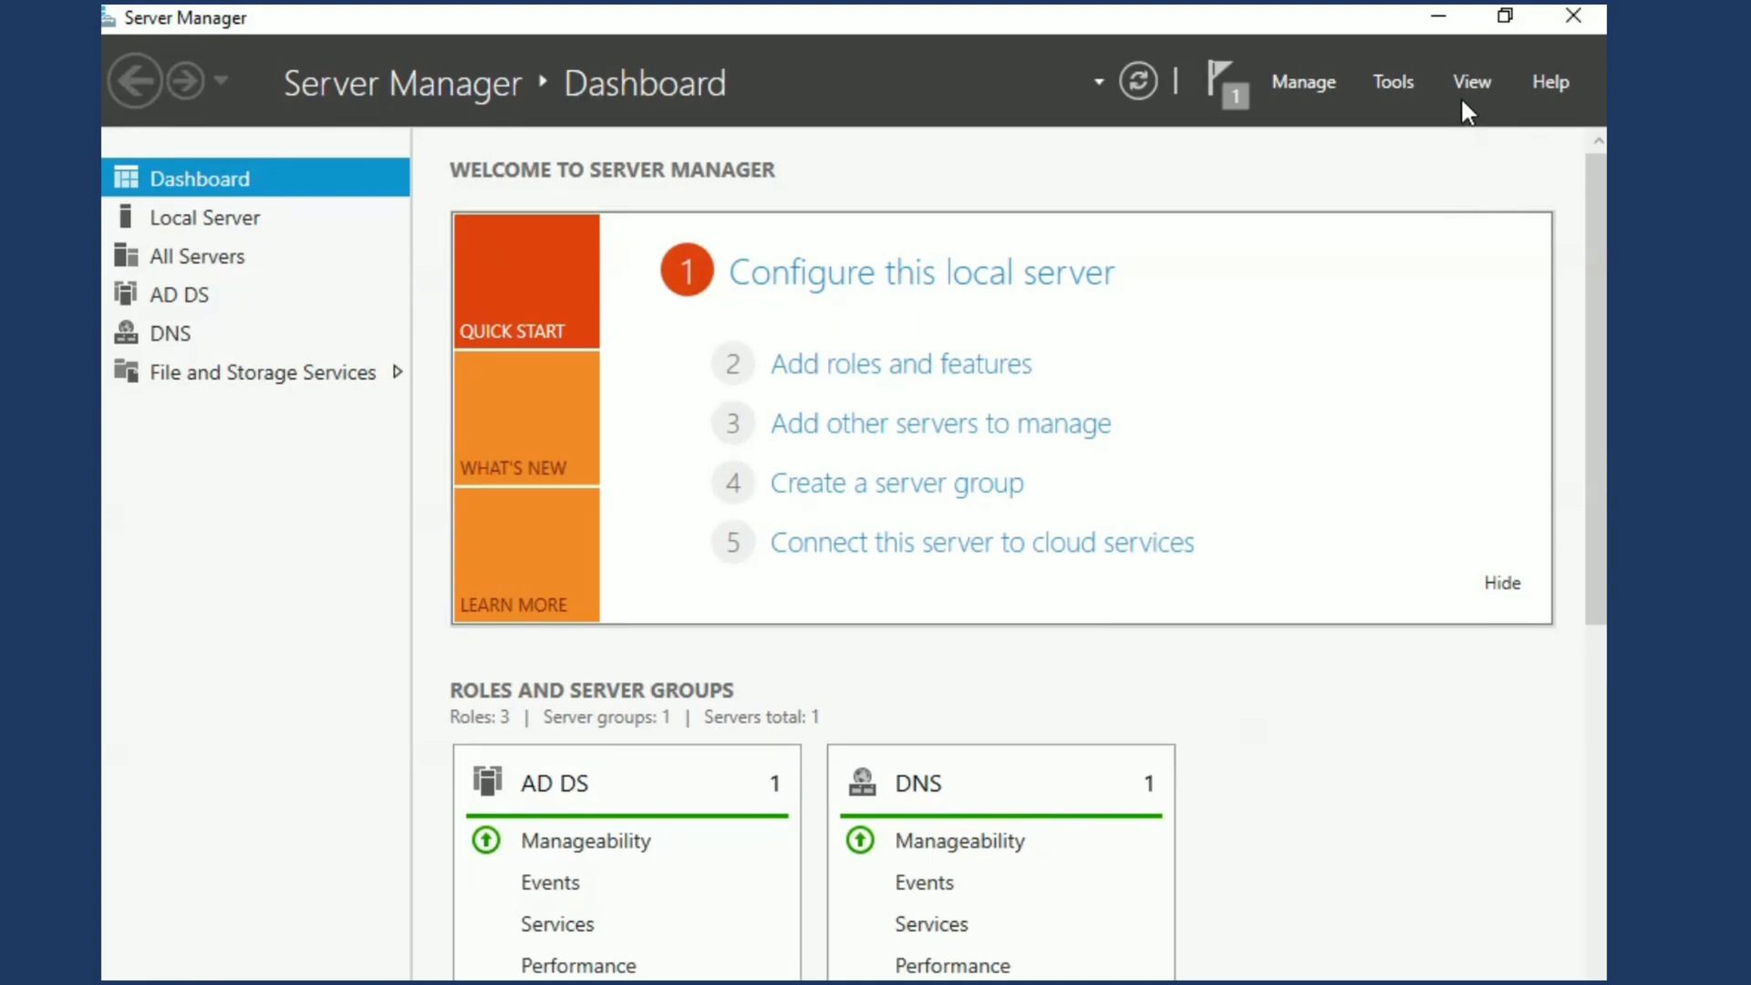
# Open the File Server Resource Manager console from Server Manager
pyautogui.click(1470, 79)
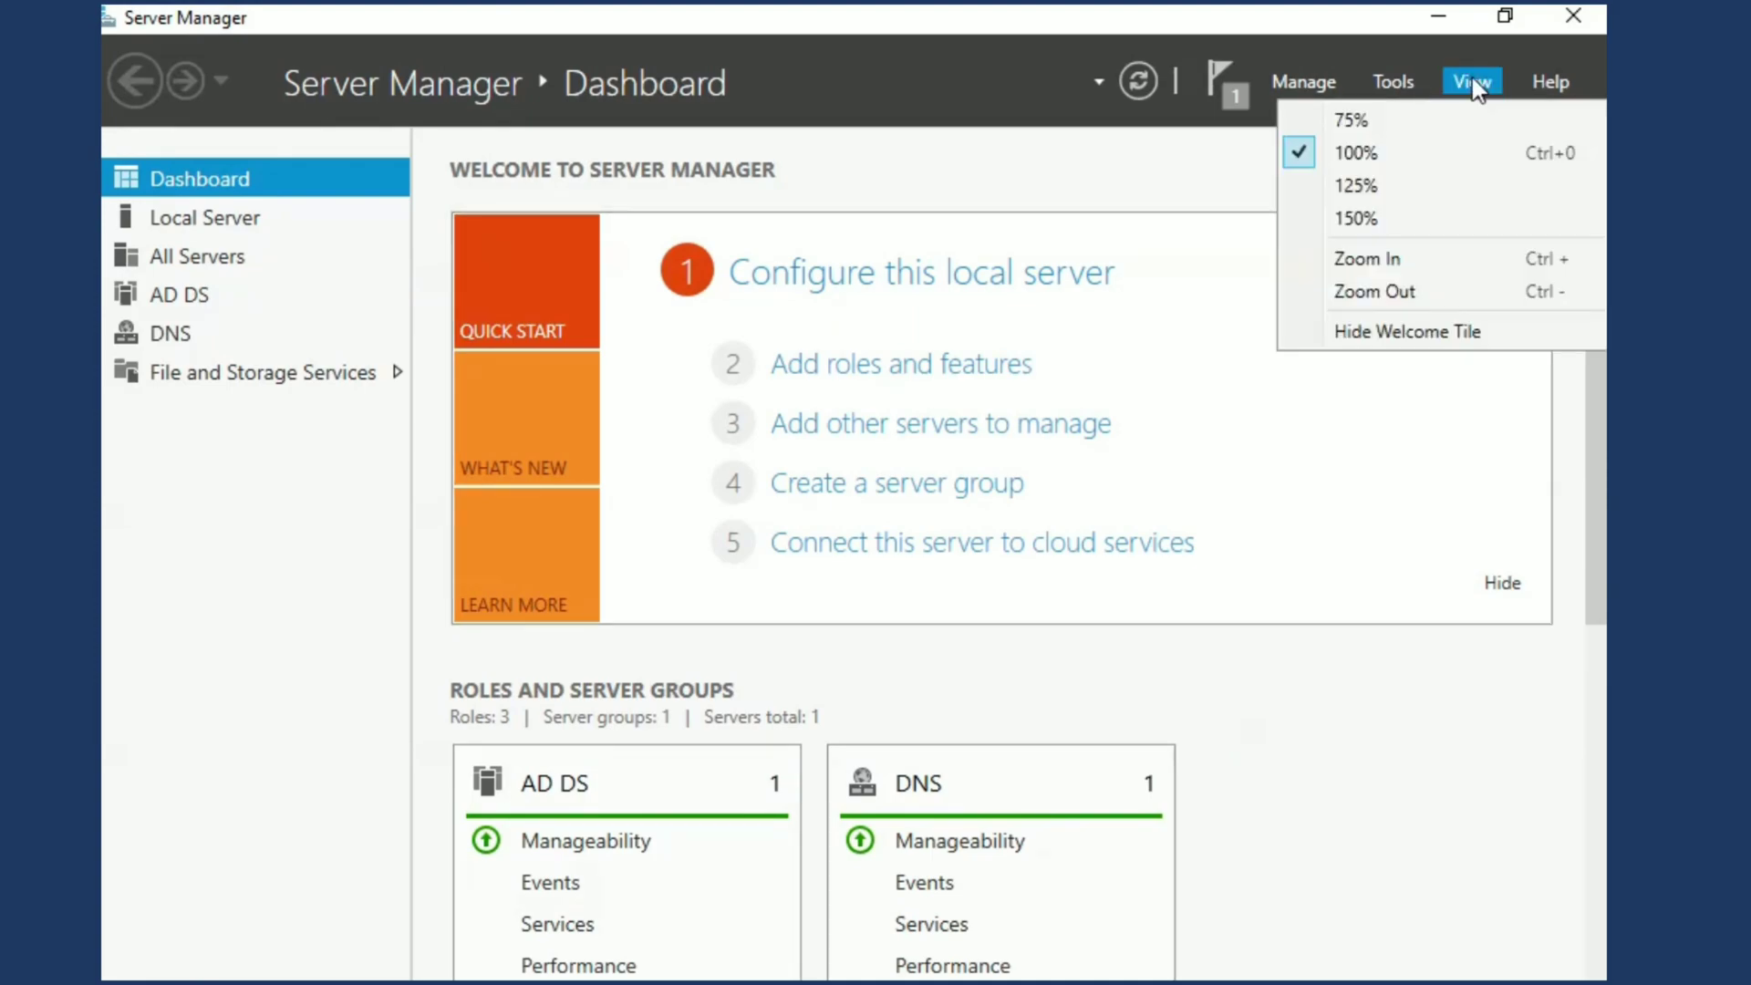
pyautogui.click(1390, 83)
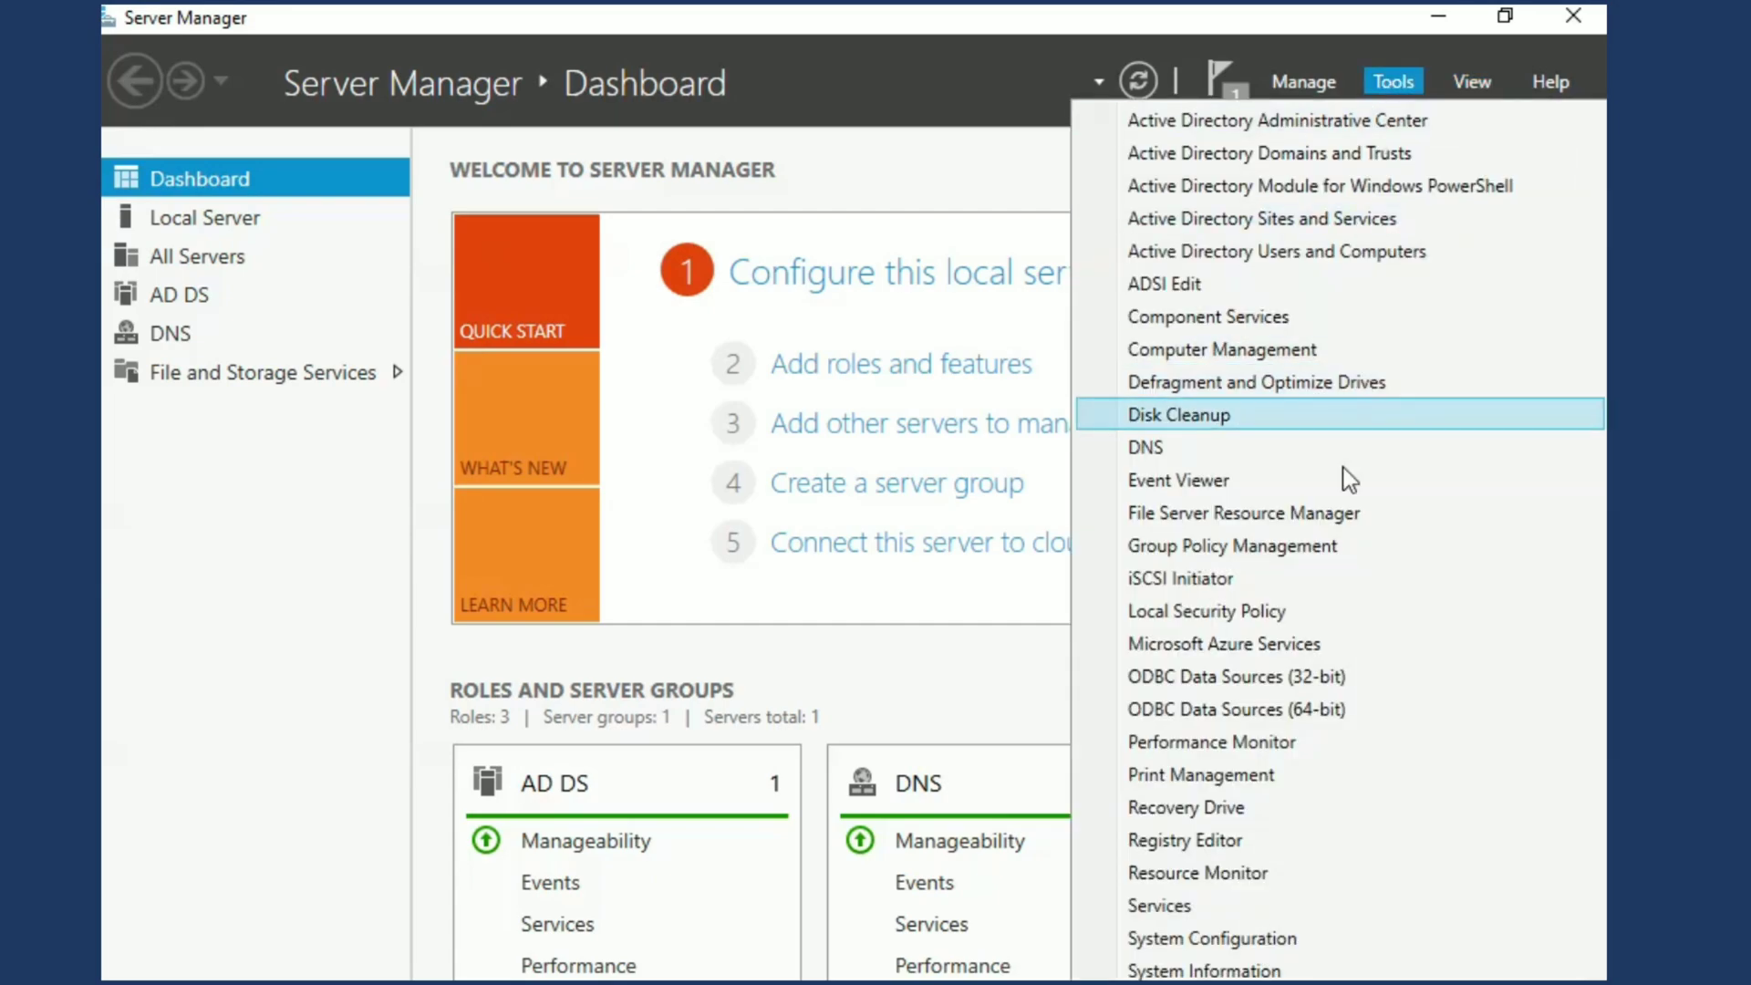
pyautogui.click(1303, 520)
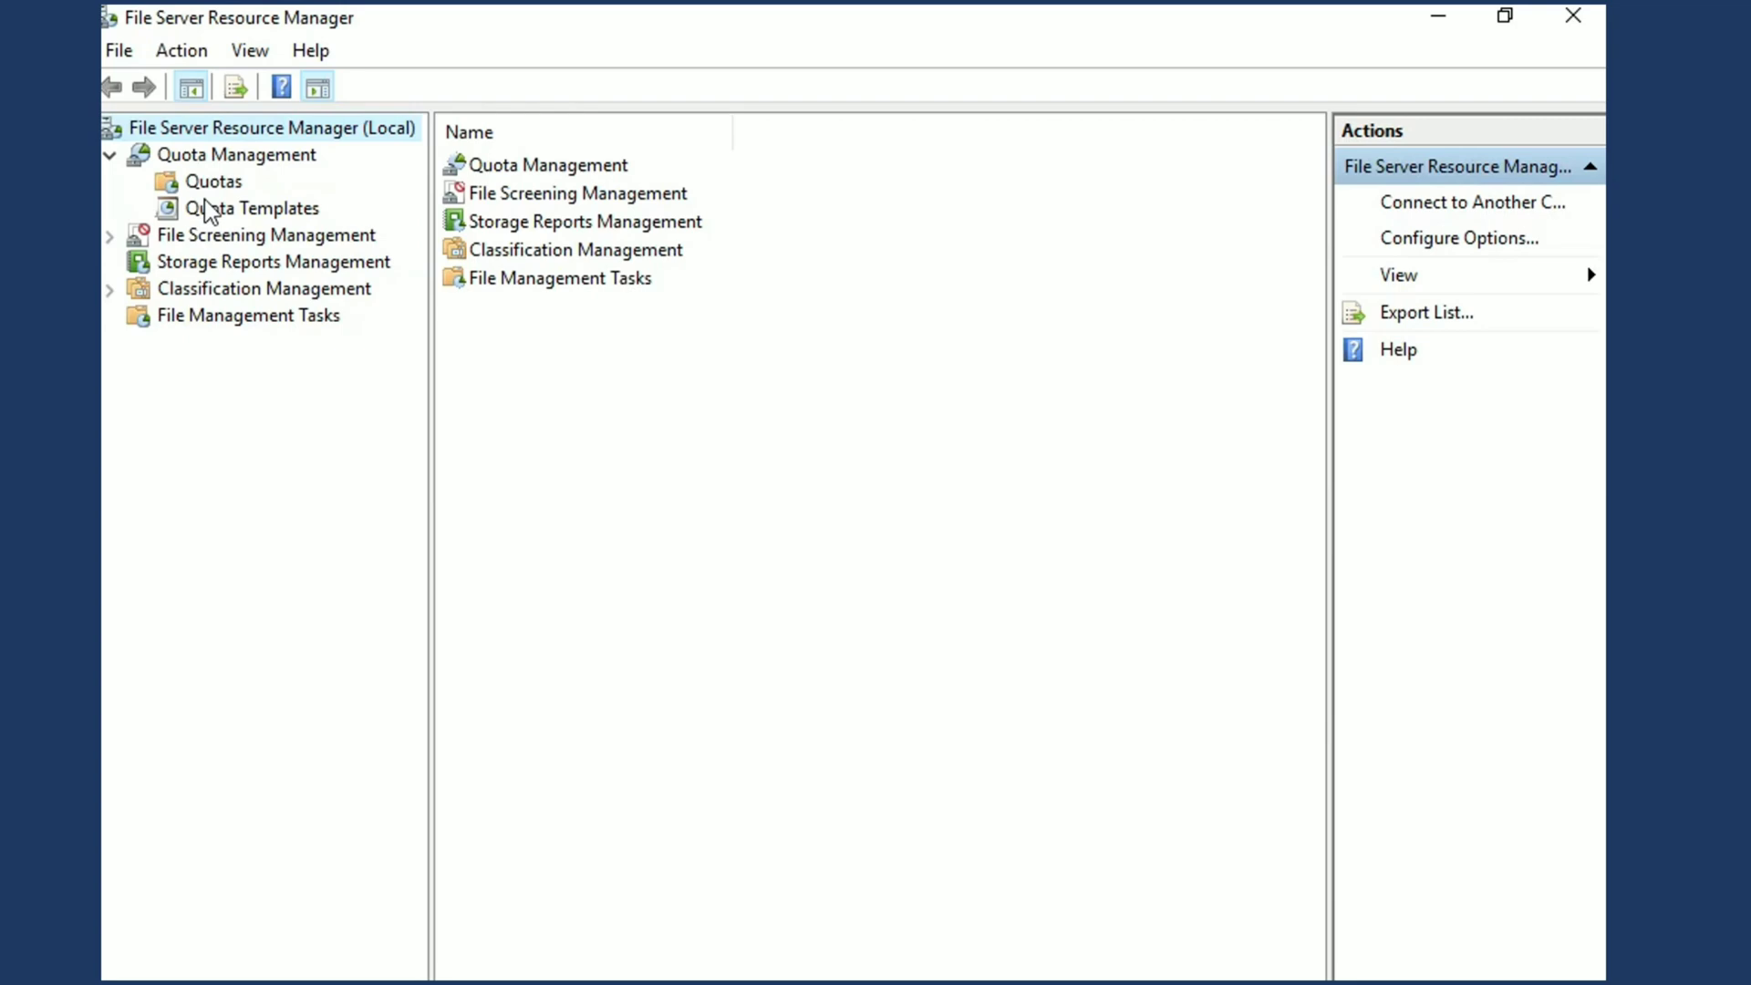
# Start a new quota template under Quota Management and name it Test HR
pyautogui.click(213, 212)
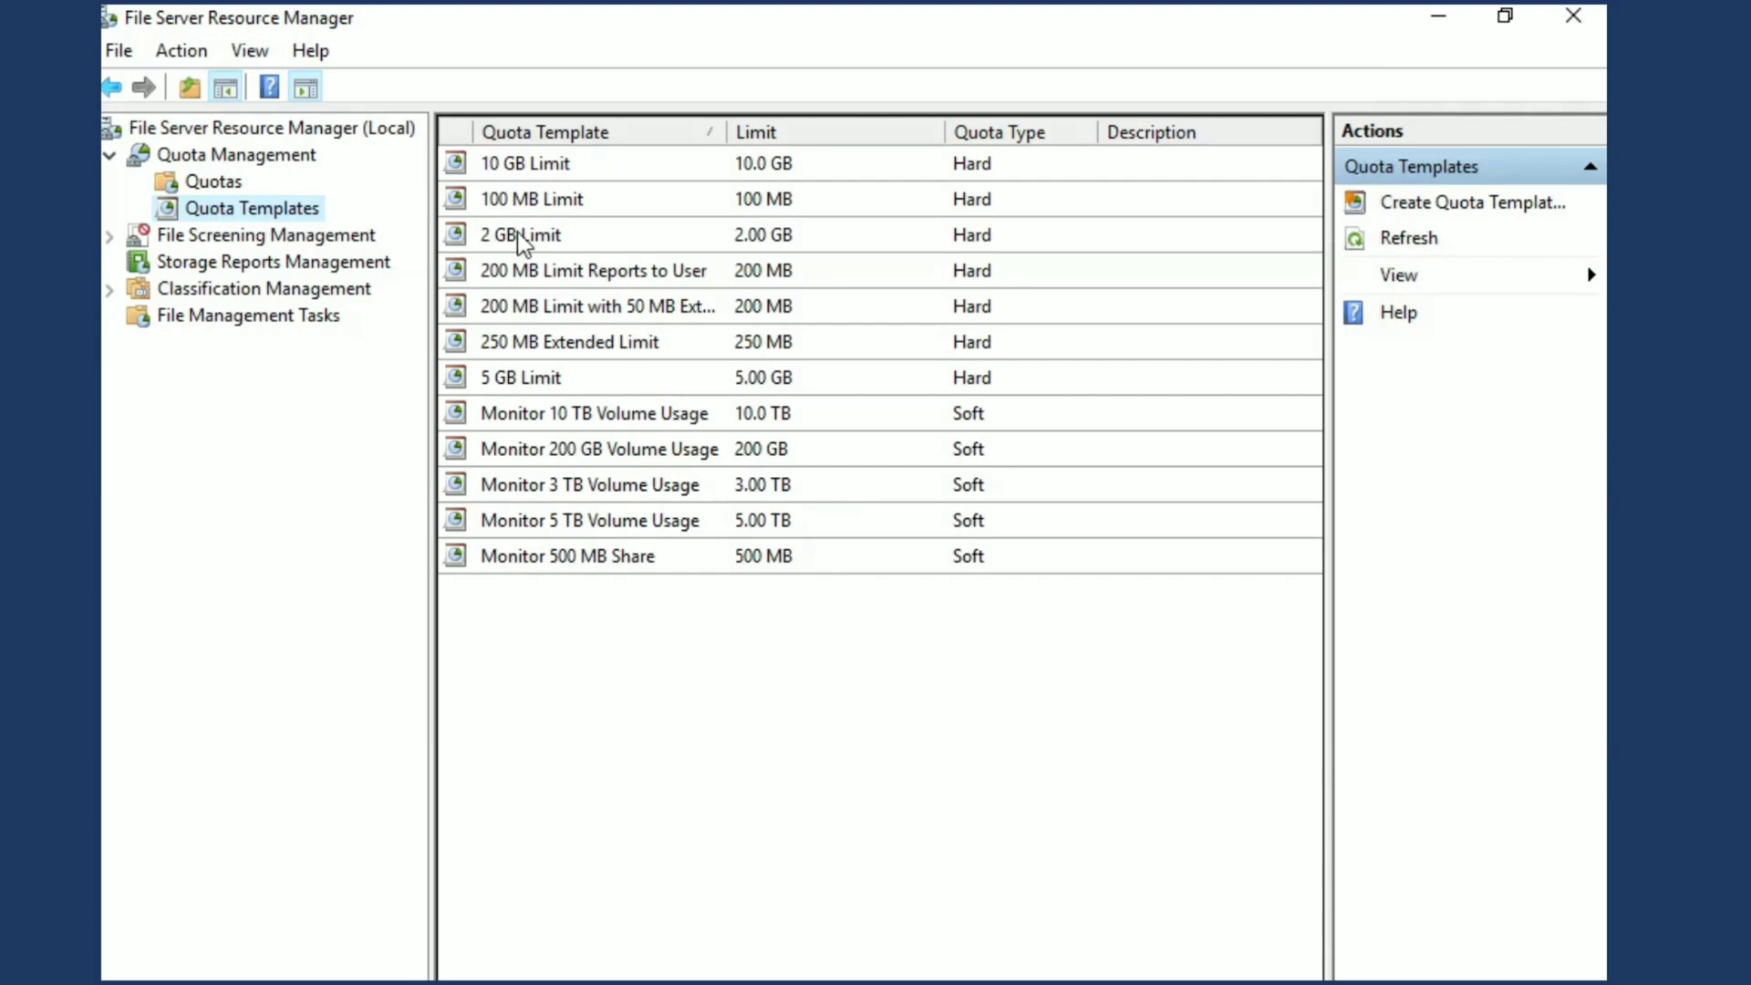
pyautogui.rightClick(288, 215)
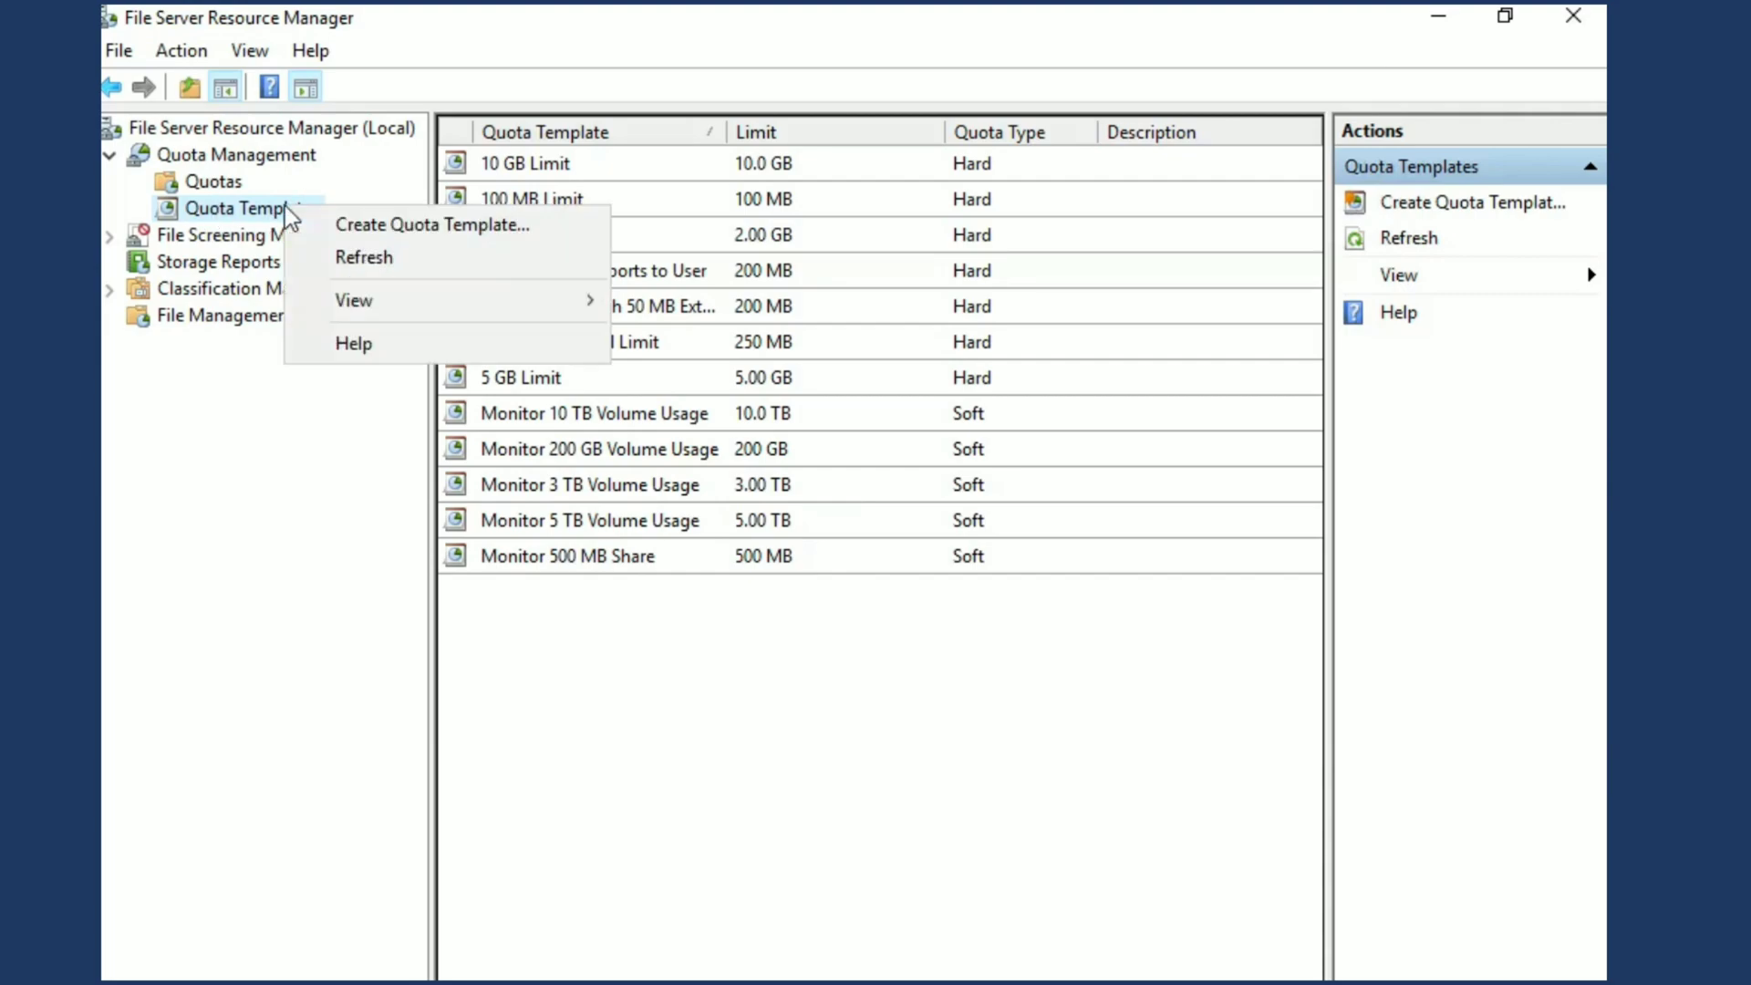
pyautogui.click(341, 226)
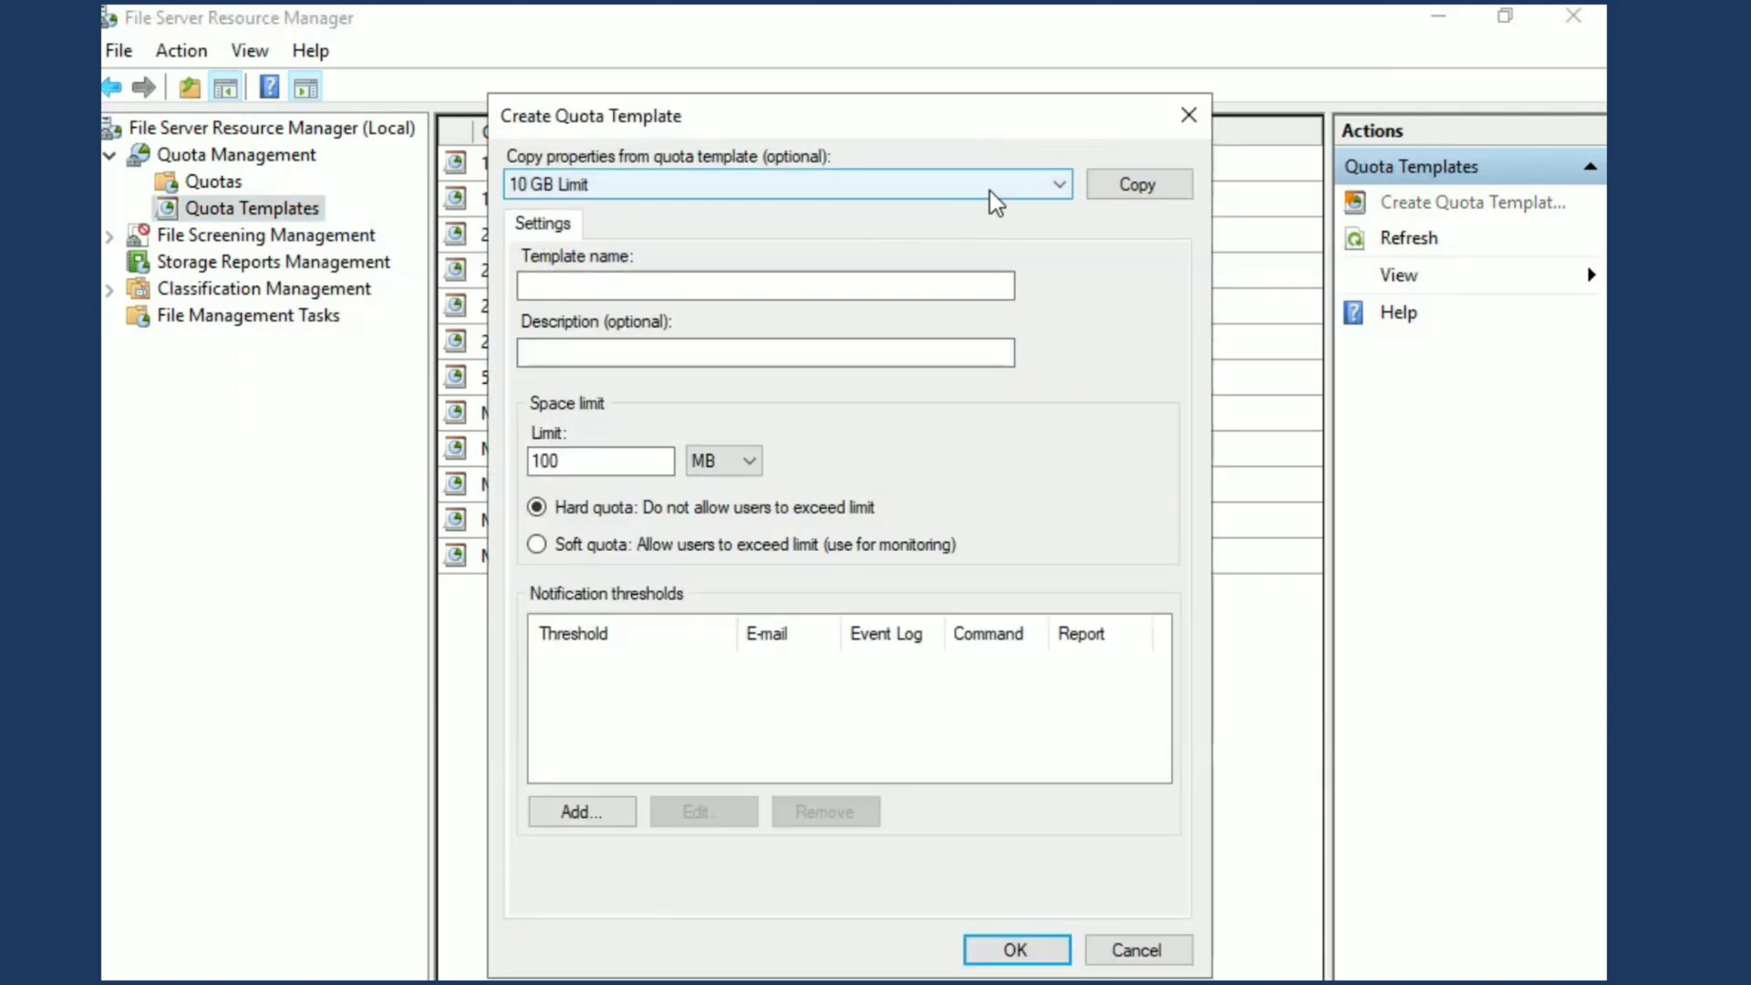
pyautogui.click(1057, 192)
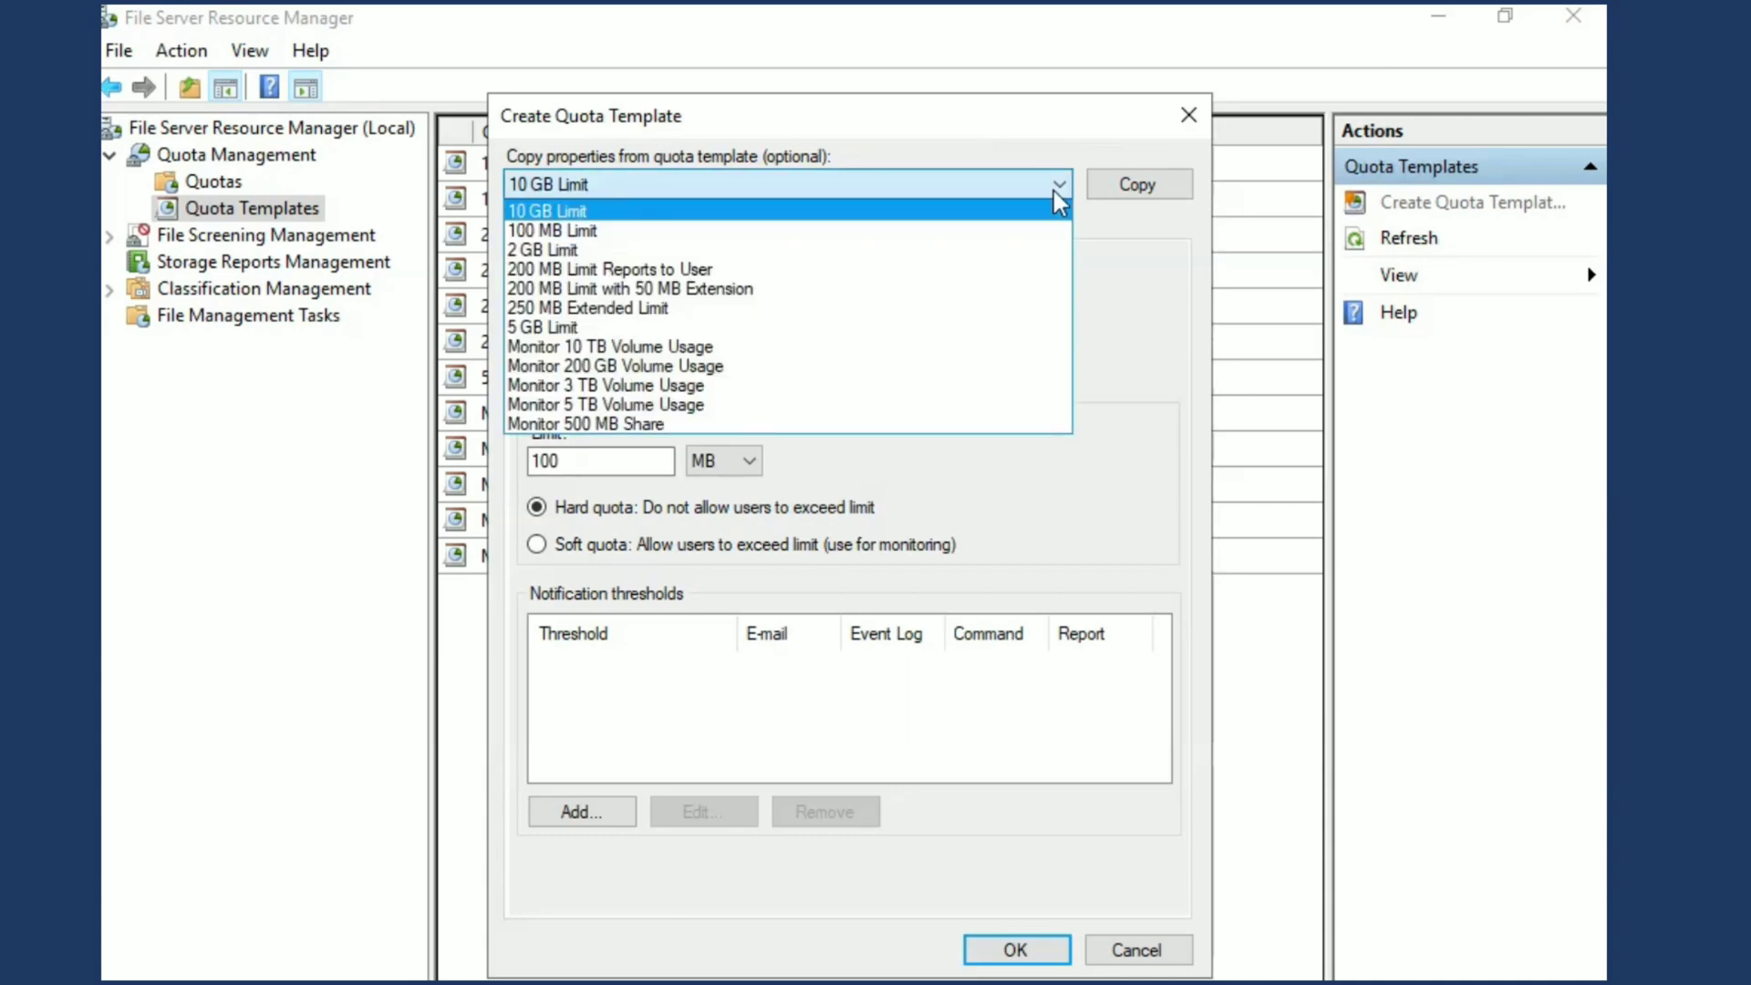
pyautogui.click(1057, 189)
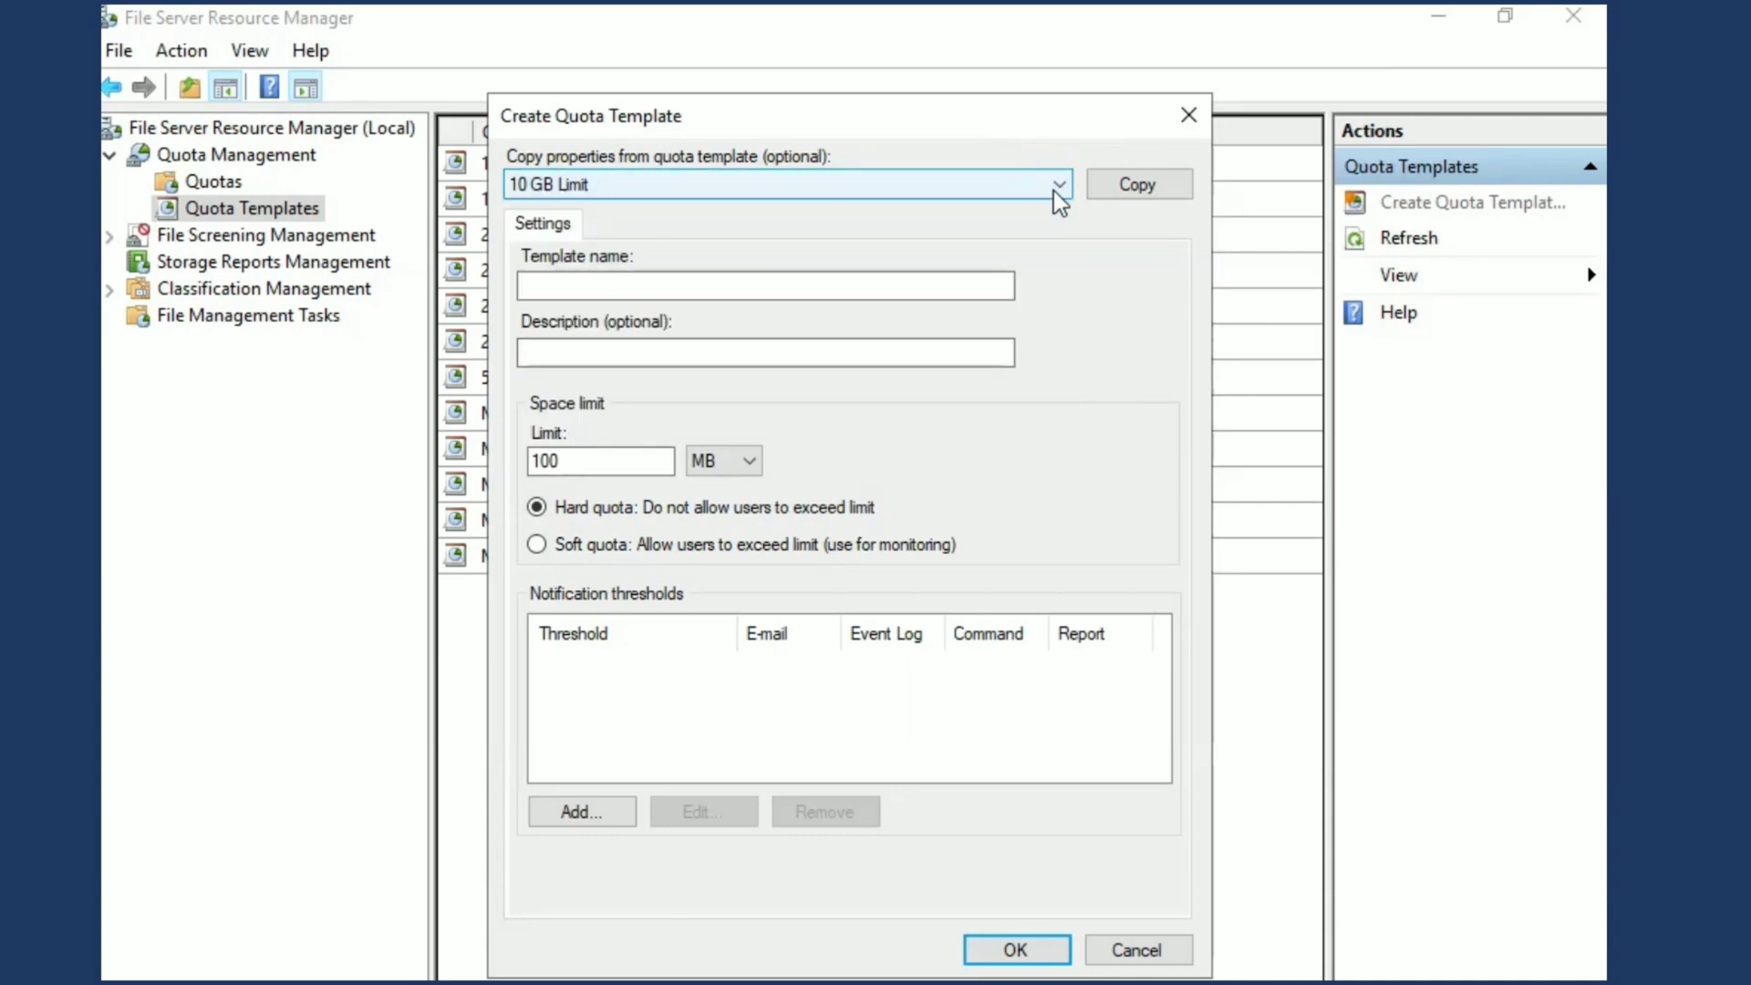
pyautogui.click(800, 292)
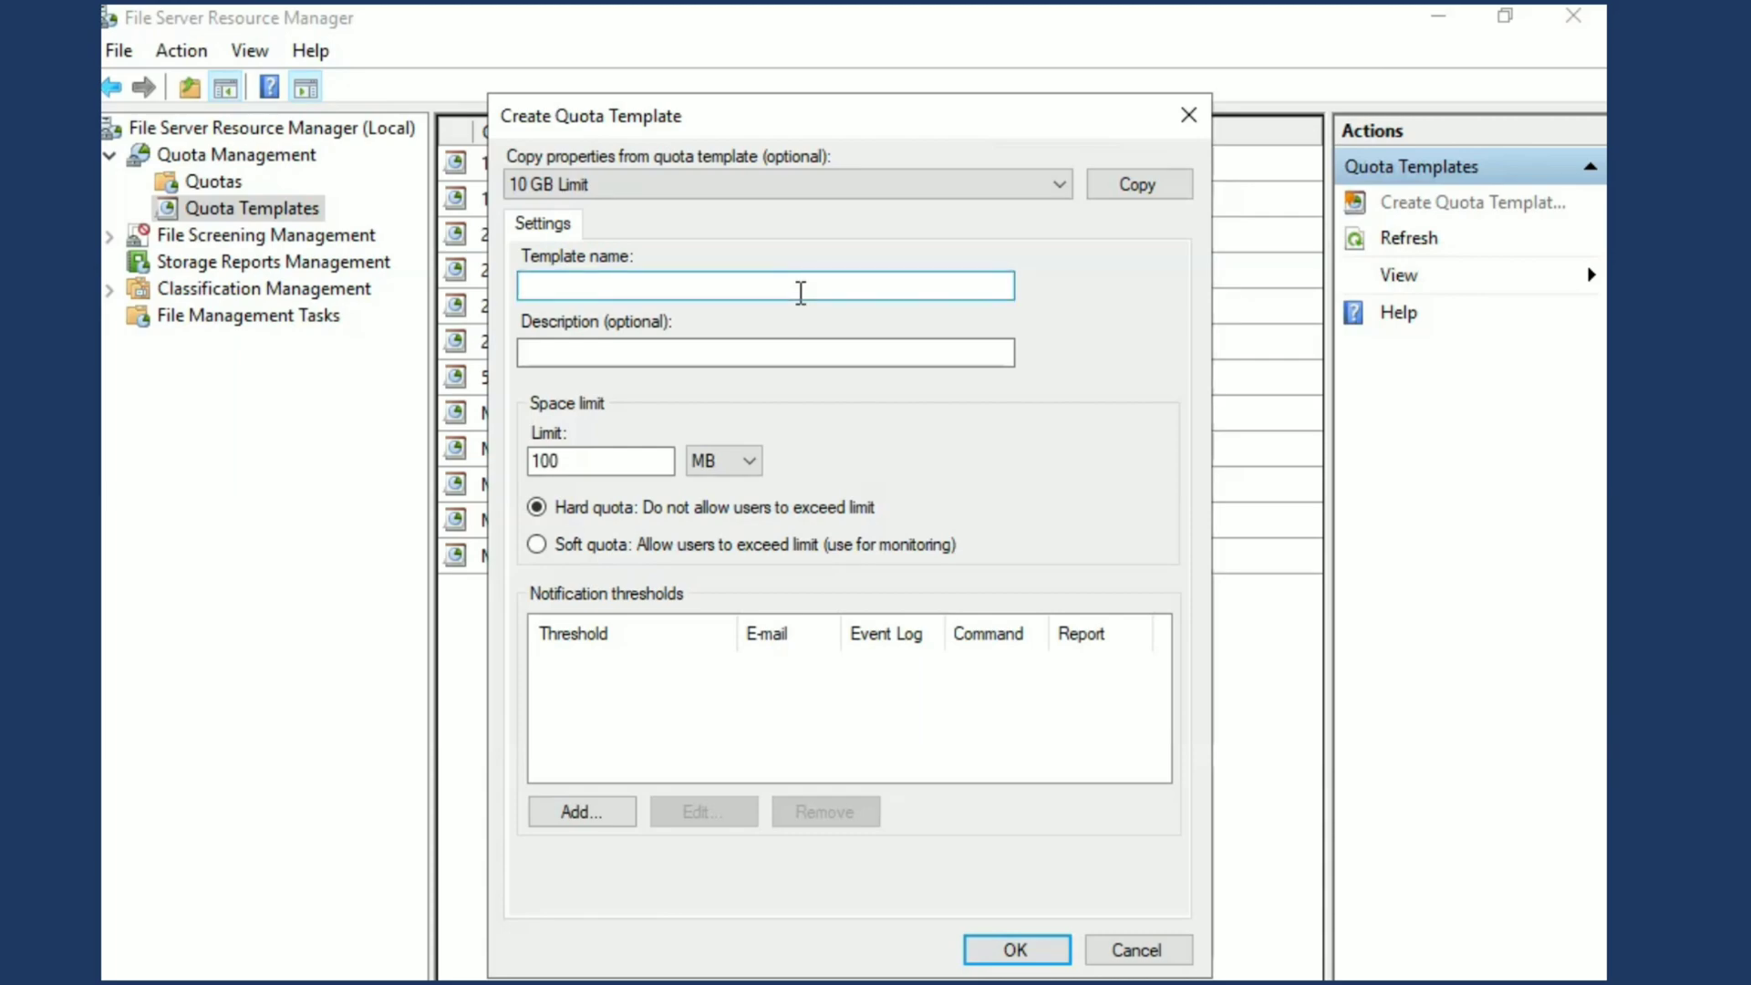
pyautogui.write('Test HR')
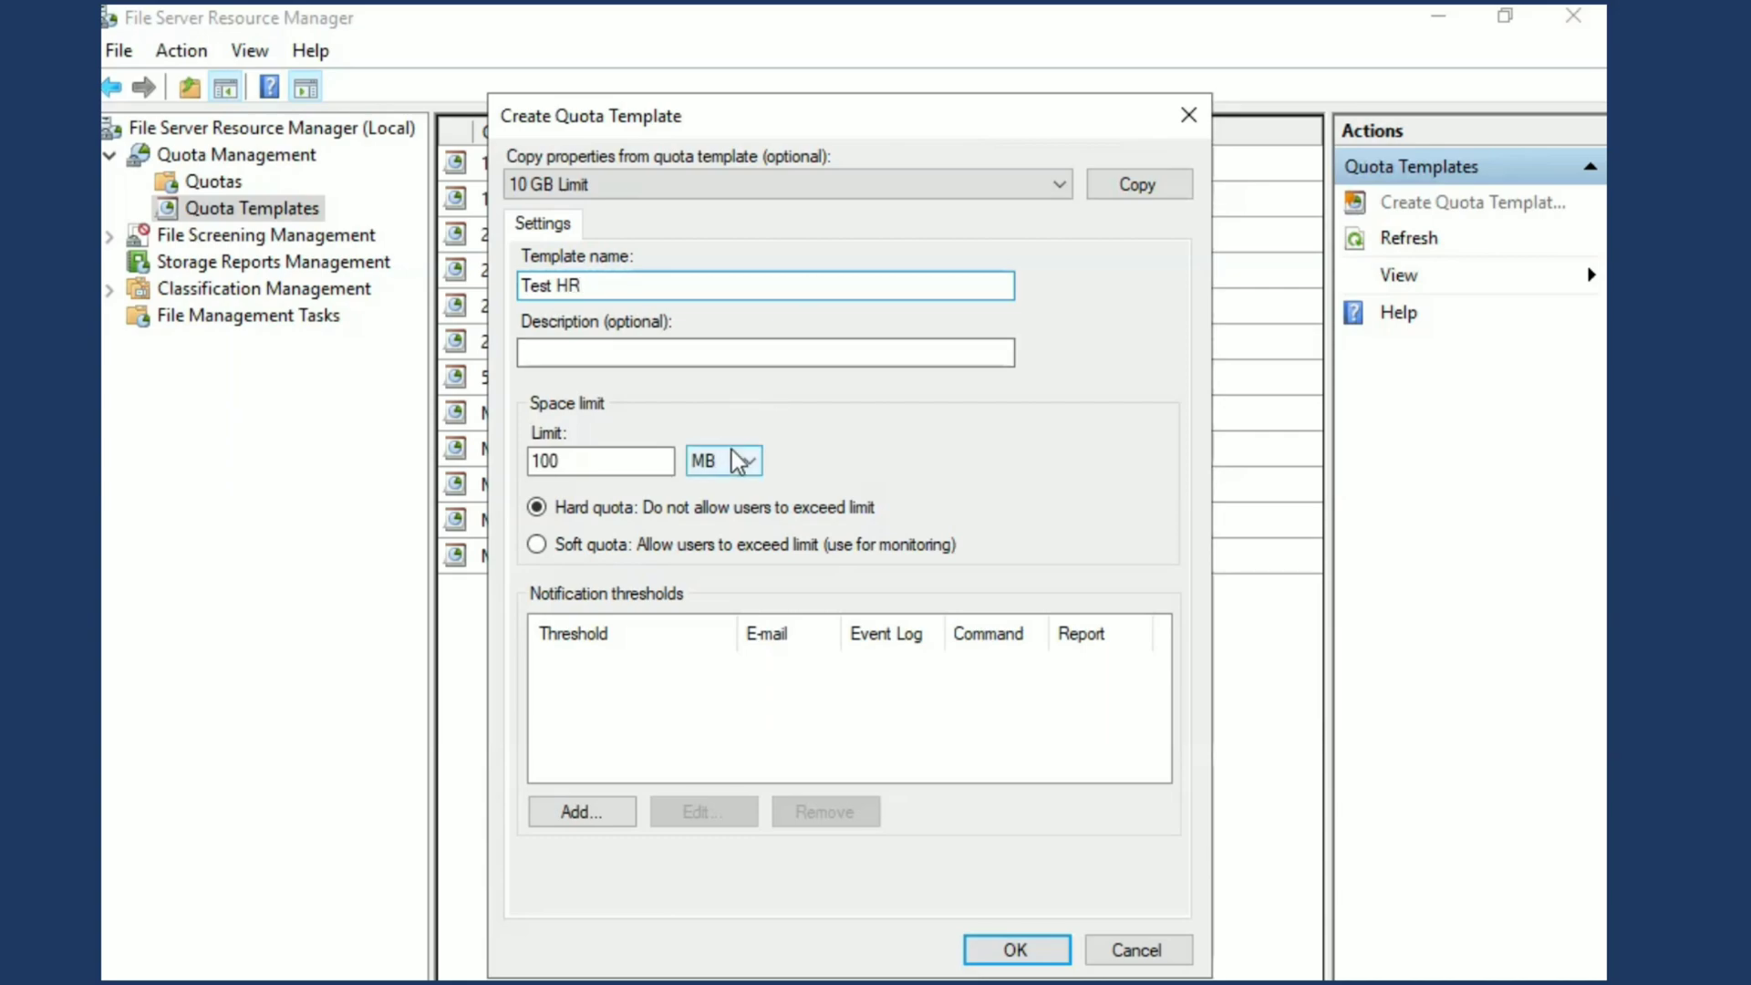
# Set the quota template's space limit to 50 MB
pyautogui.click(635, 459)
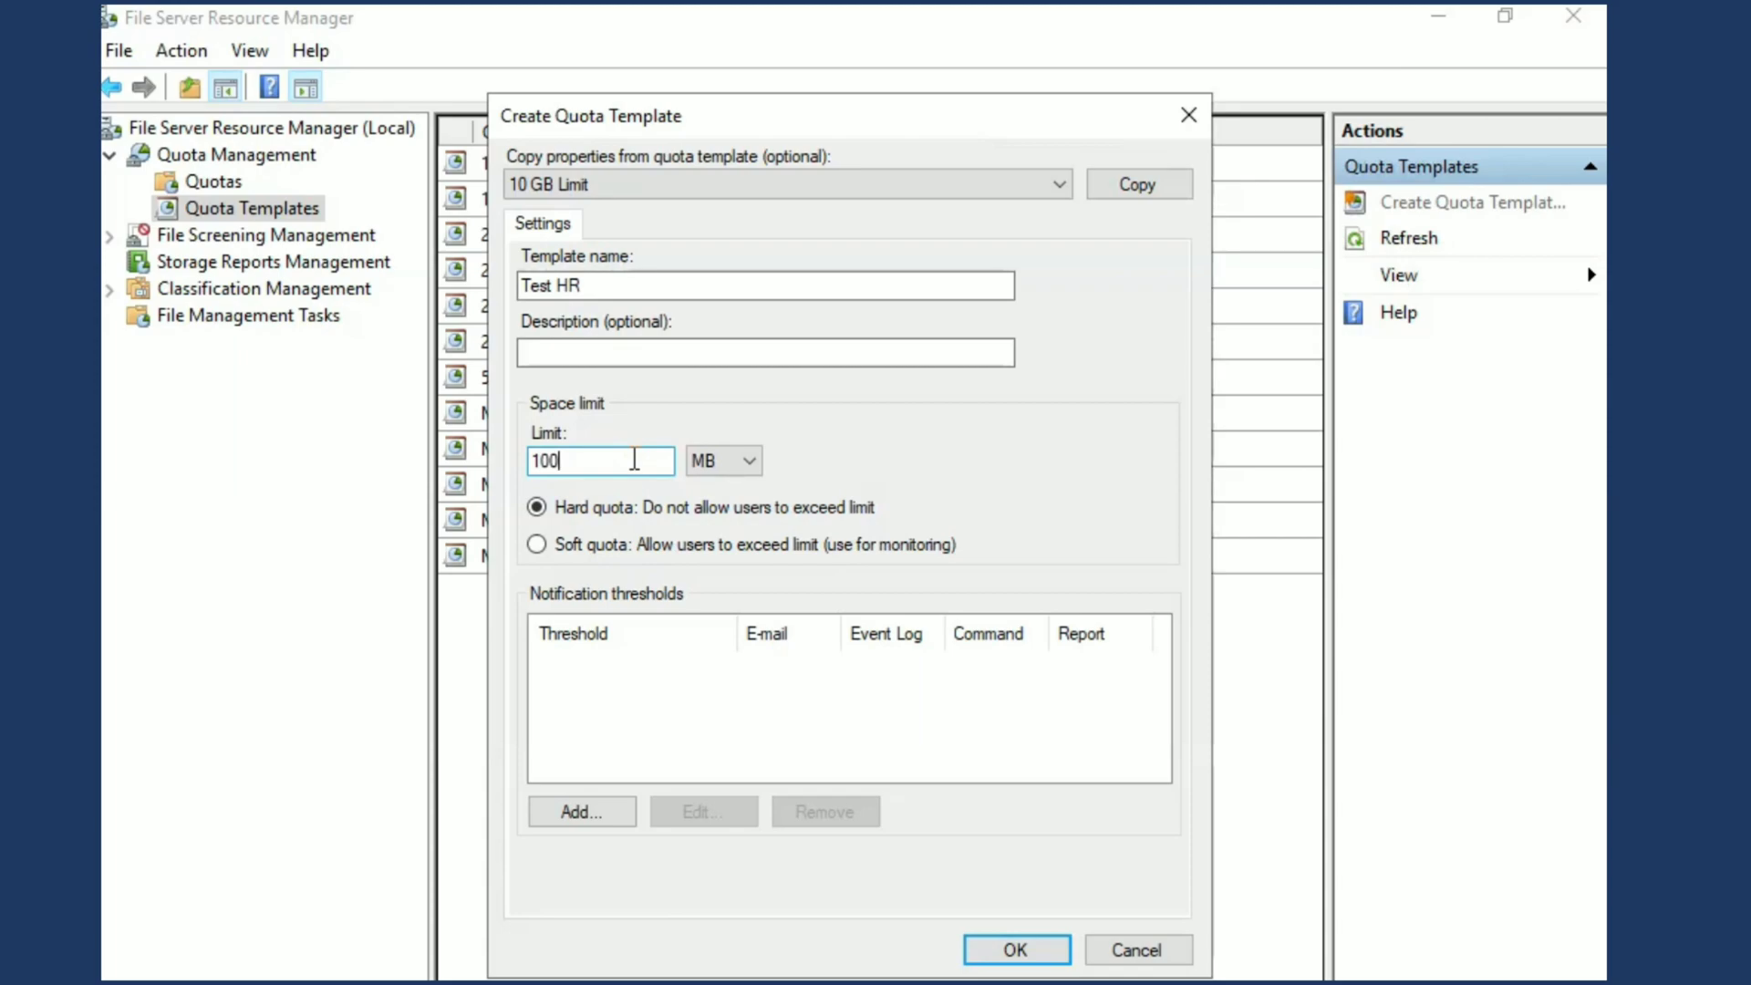
pyautogui.press('BackSpace')
pyautogui.press('BackSpace')
pyautogui.press('BackSpace')
pyautogui.write('50')
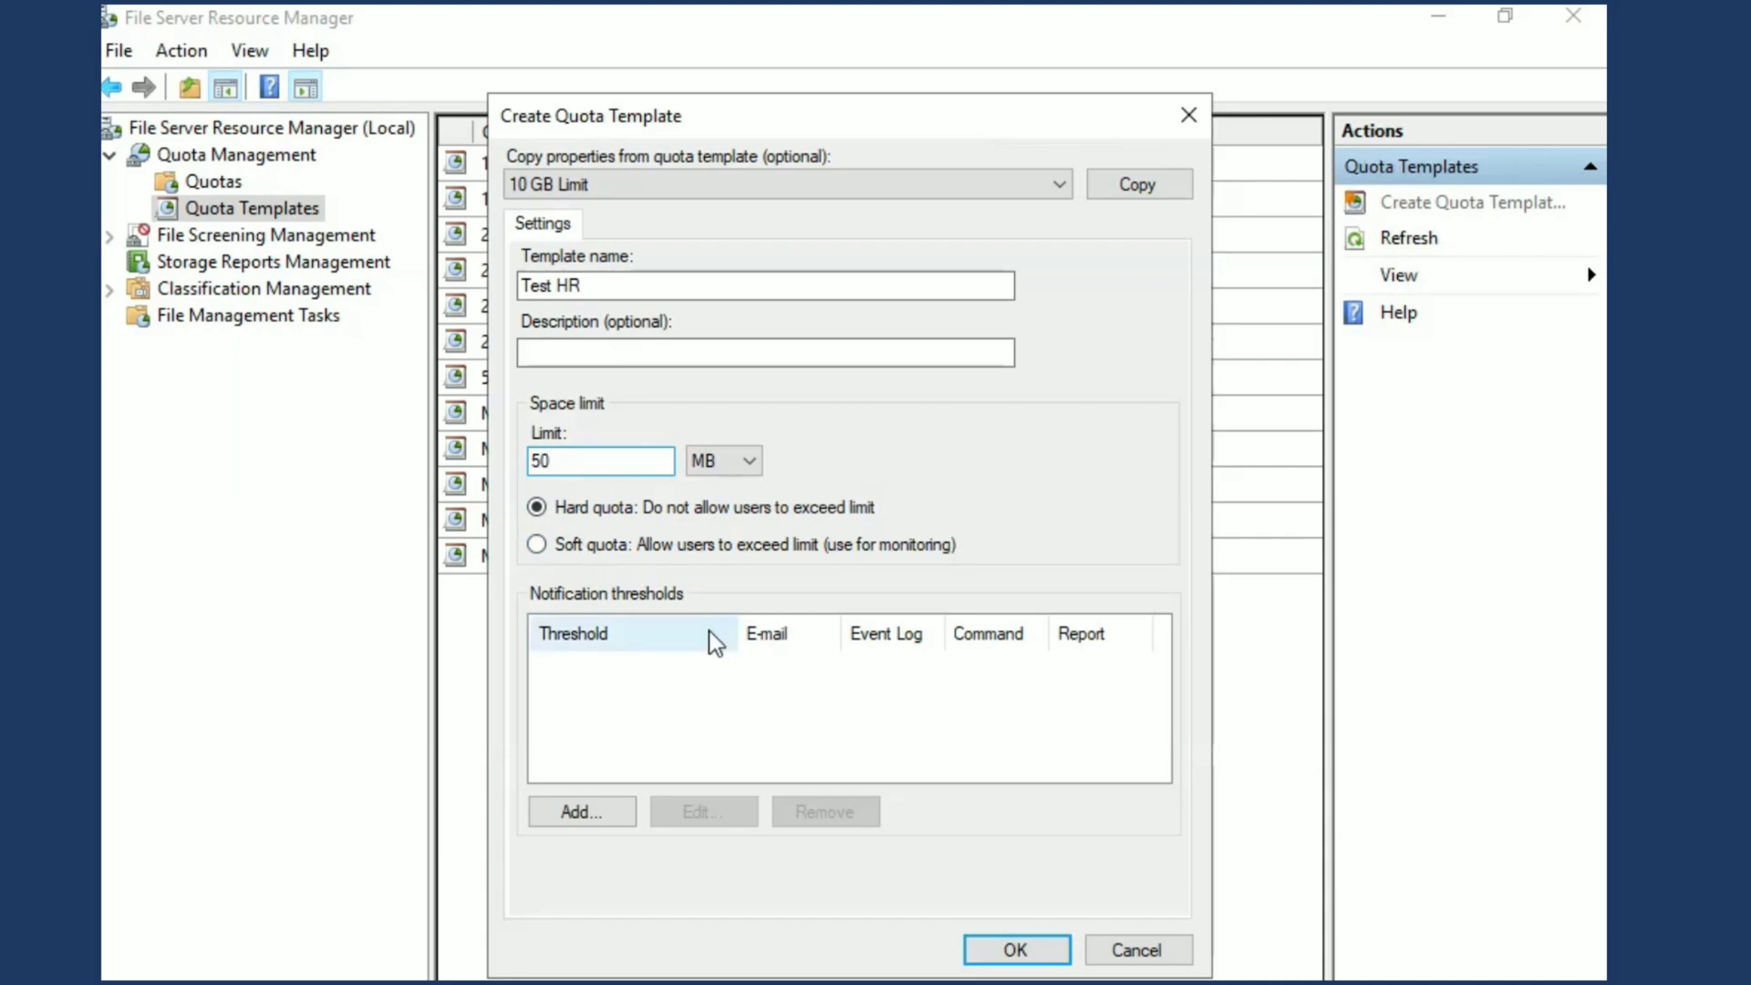
# Add an 85% notification threshold that sends a warning to the event log, and save the quota template
pyautogui.click(574, 812)
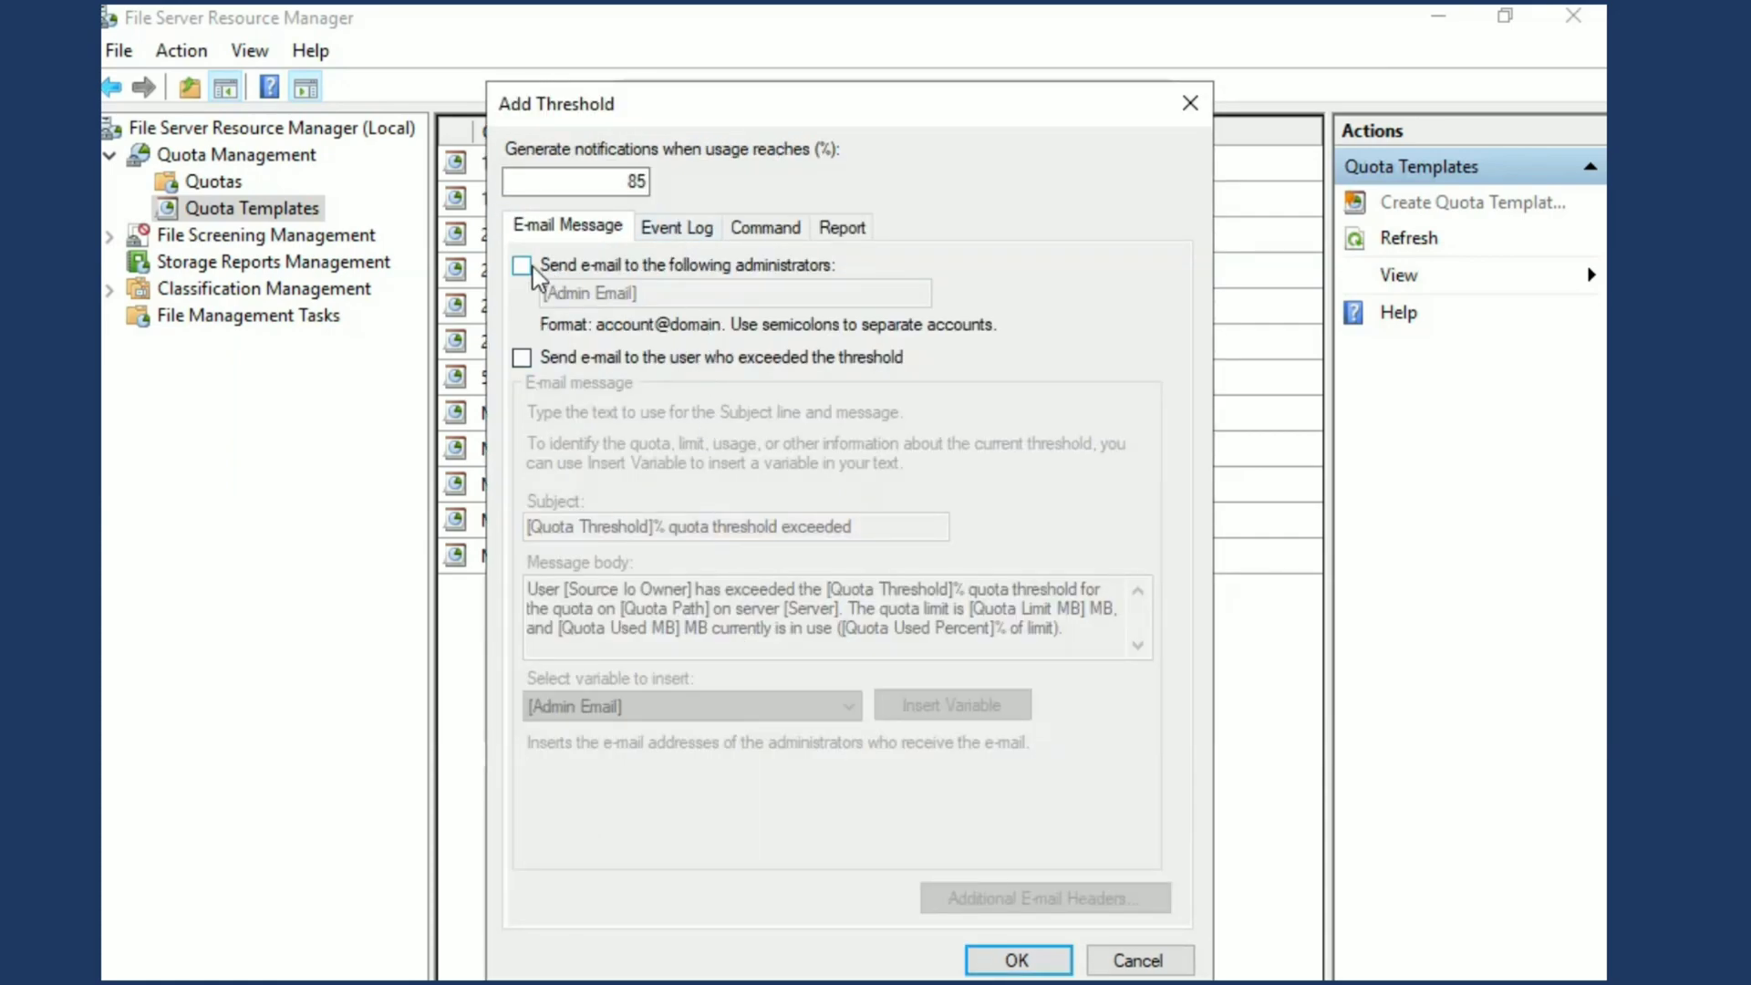
pyautogui.click(672, 233)
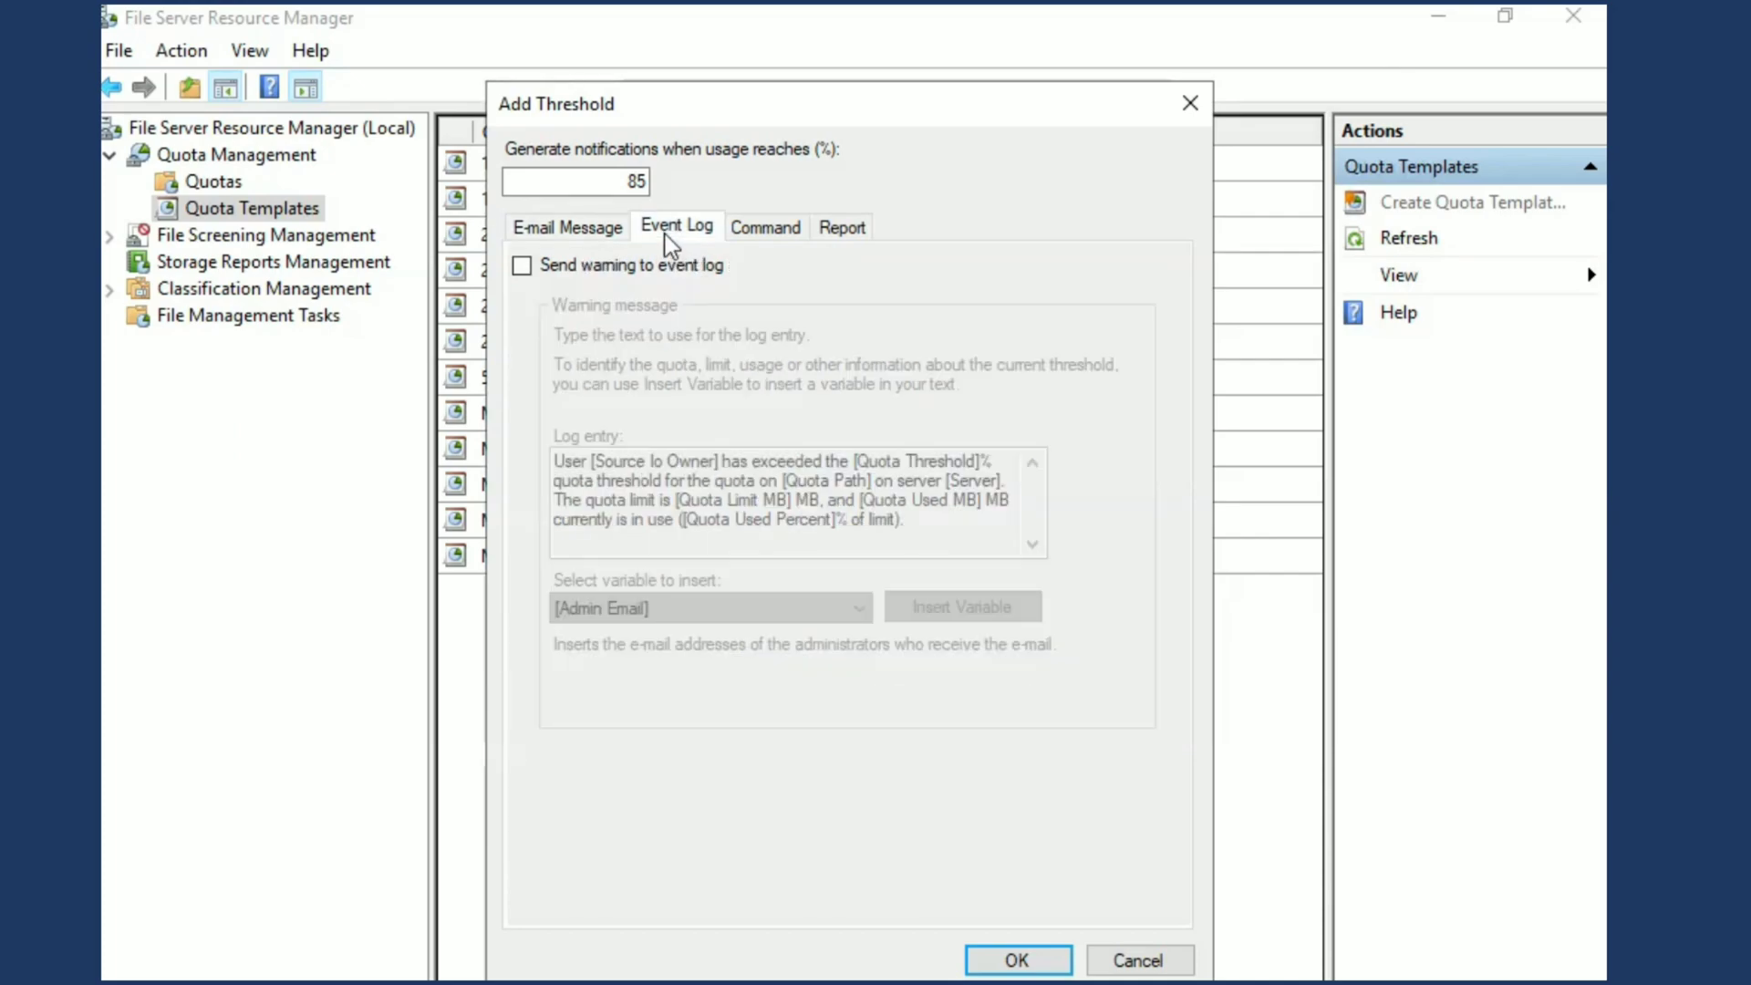
pyautogui.click(521, 267)
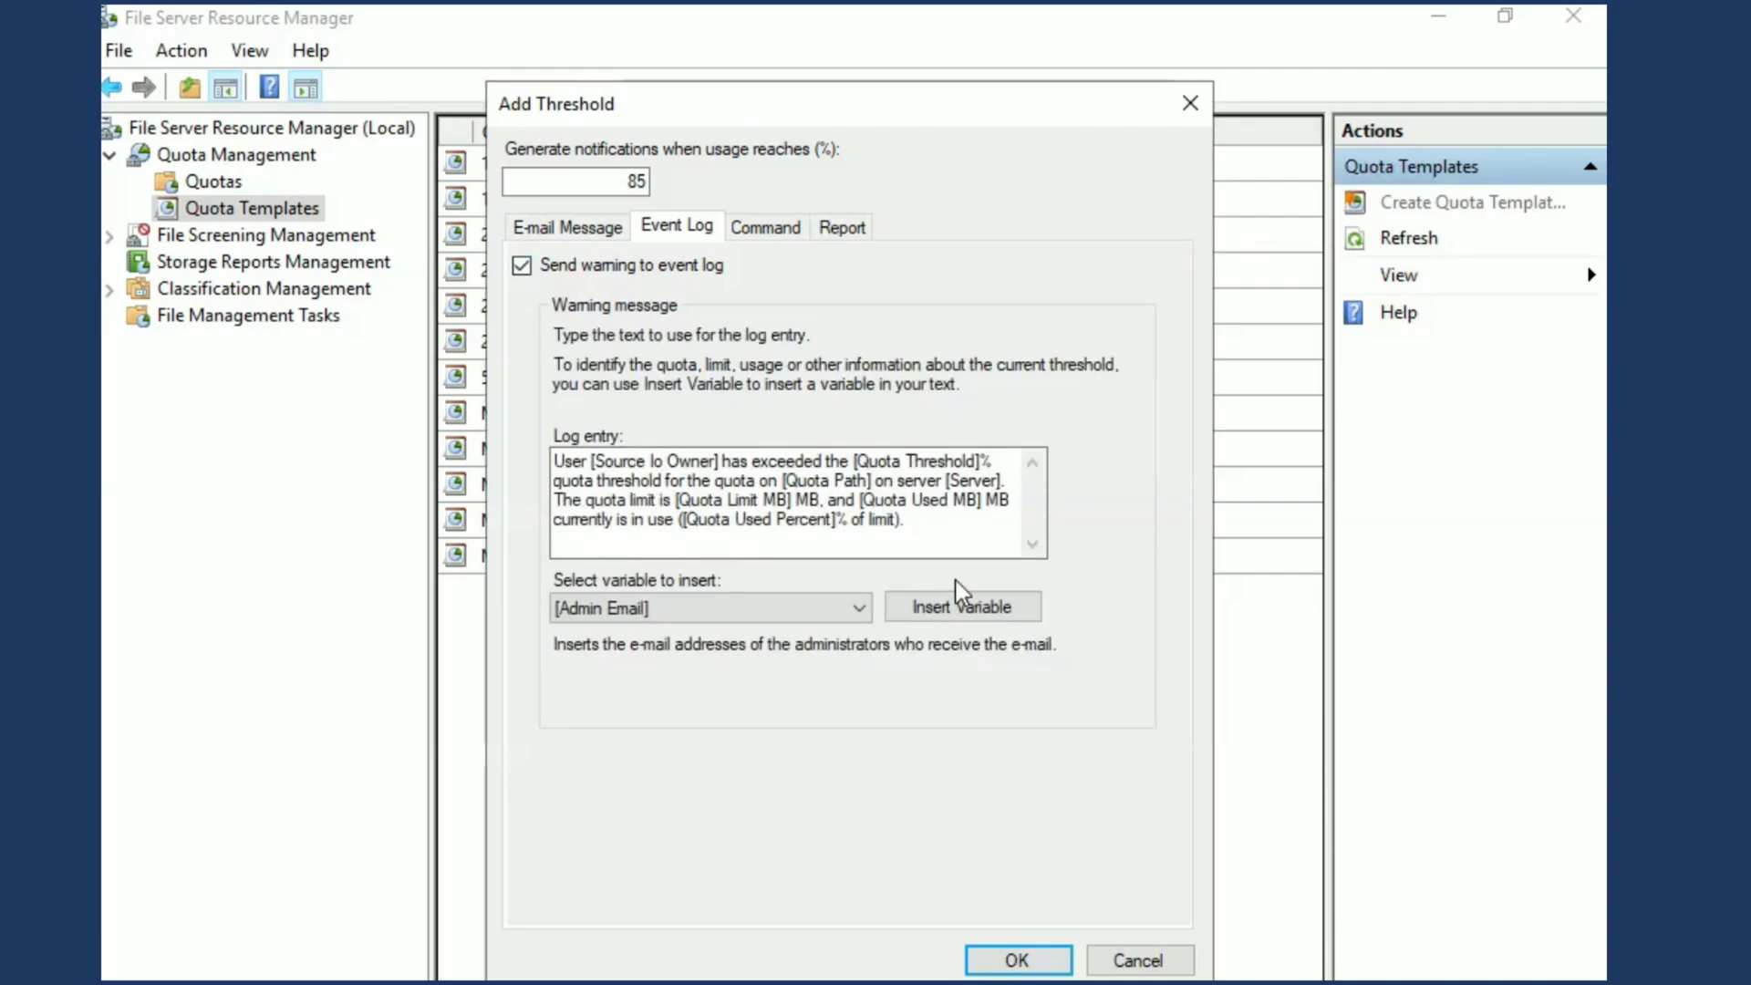
pyautogui.click(1001, 957)
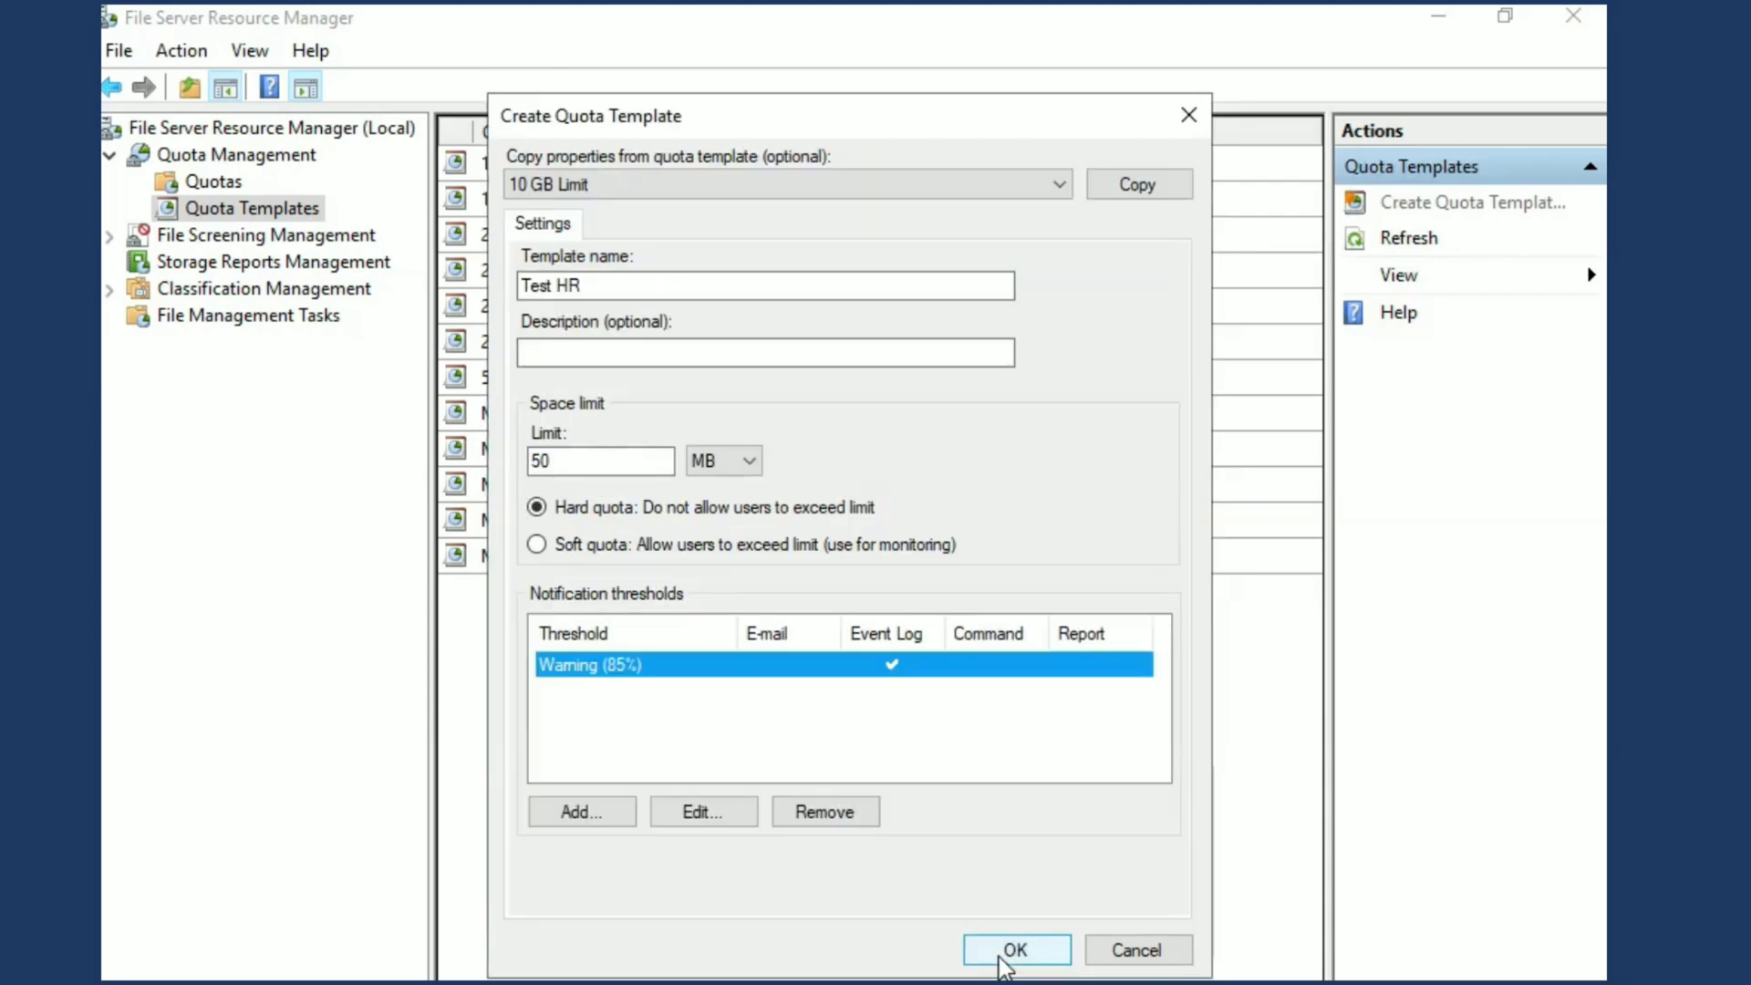
pyautogui.click(1003, 958)
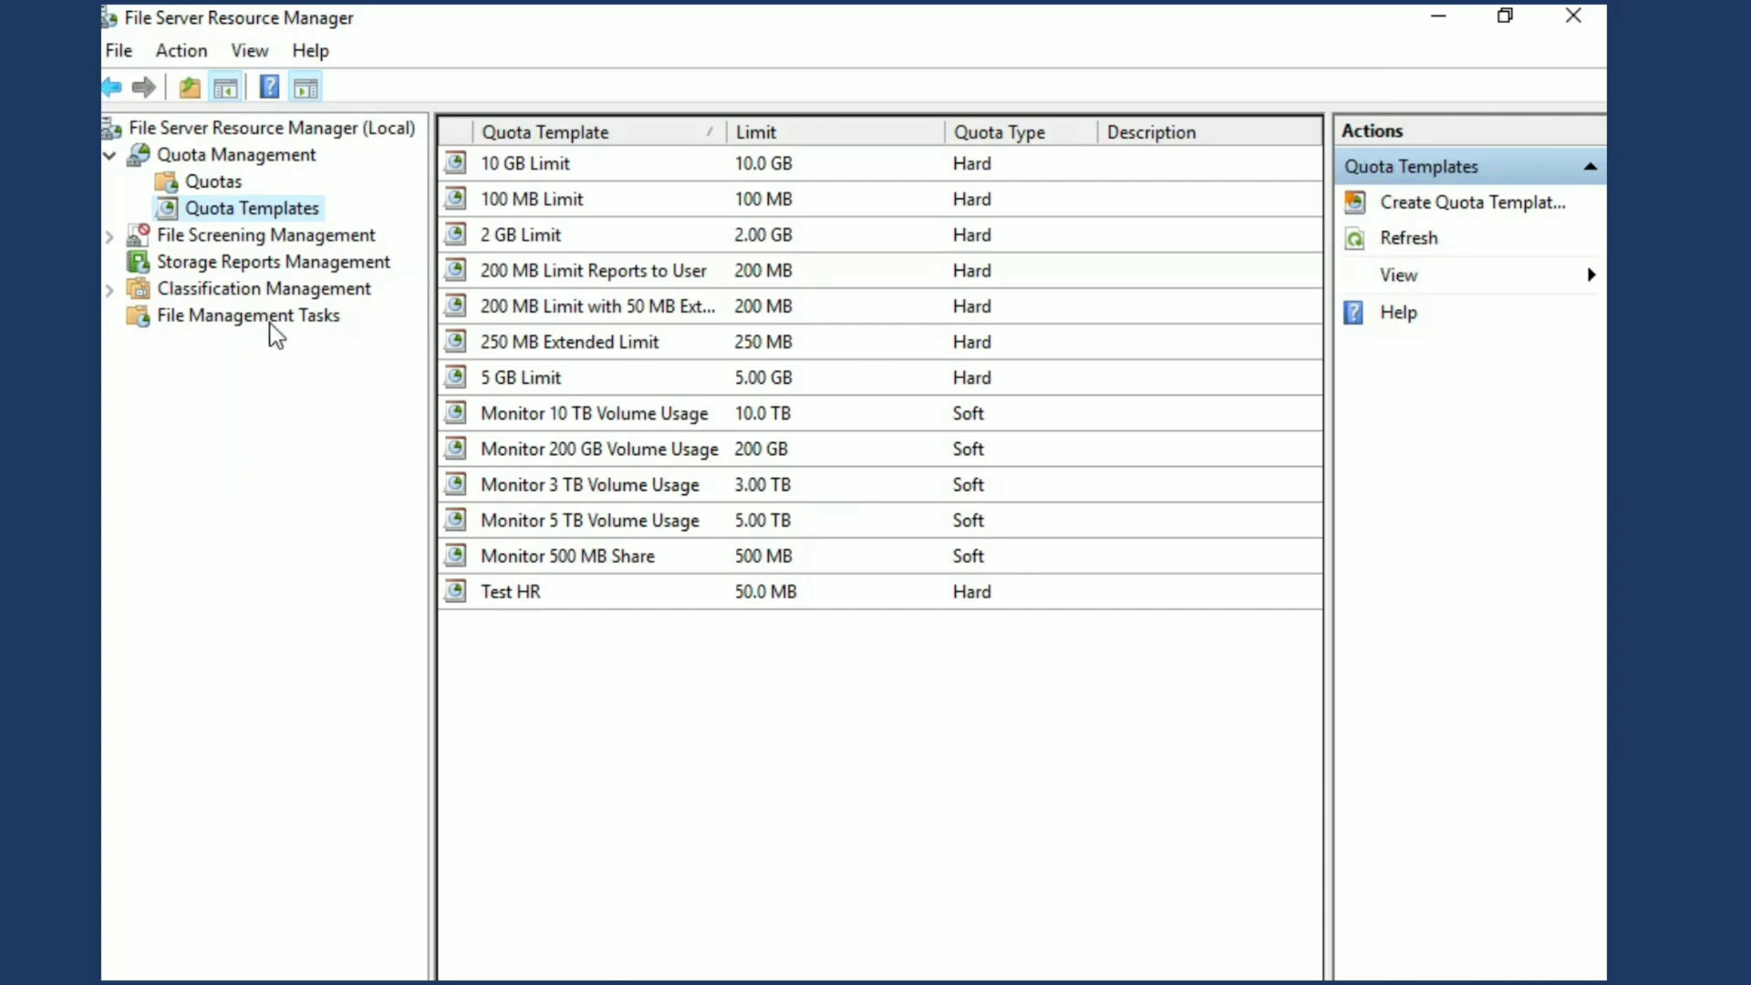
# Start a new quota under Quota Management and set its path to C:\HR
pyautogui.click(215, 186)
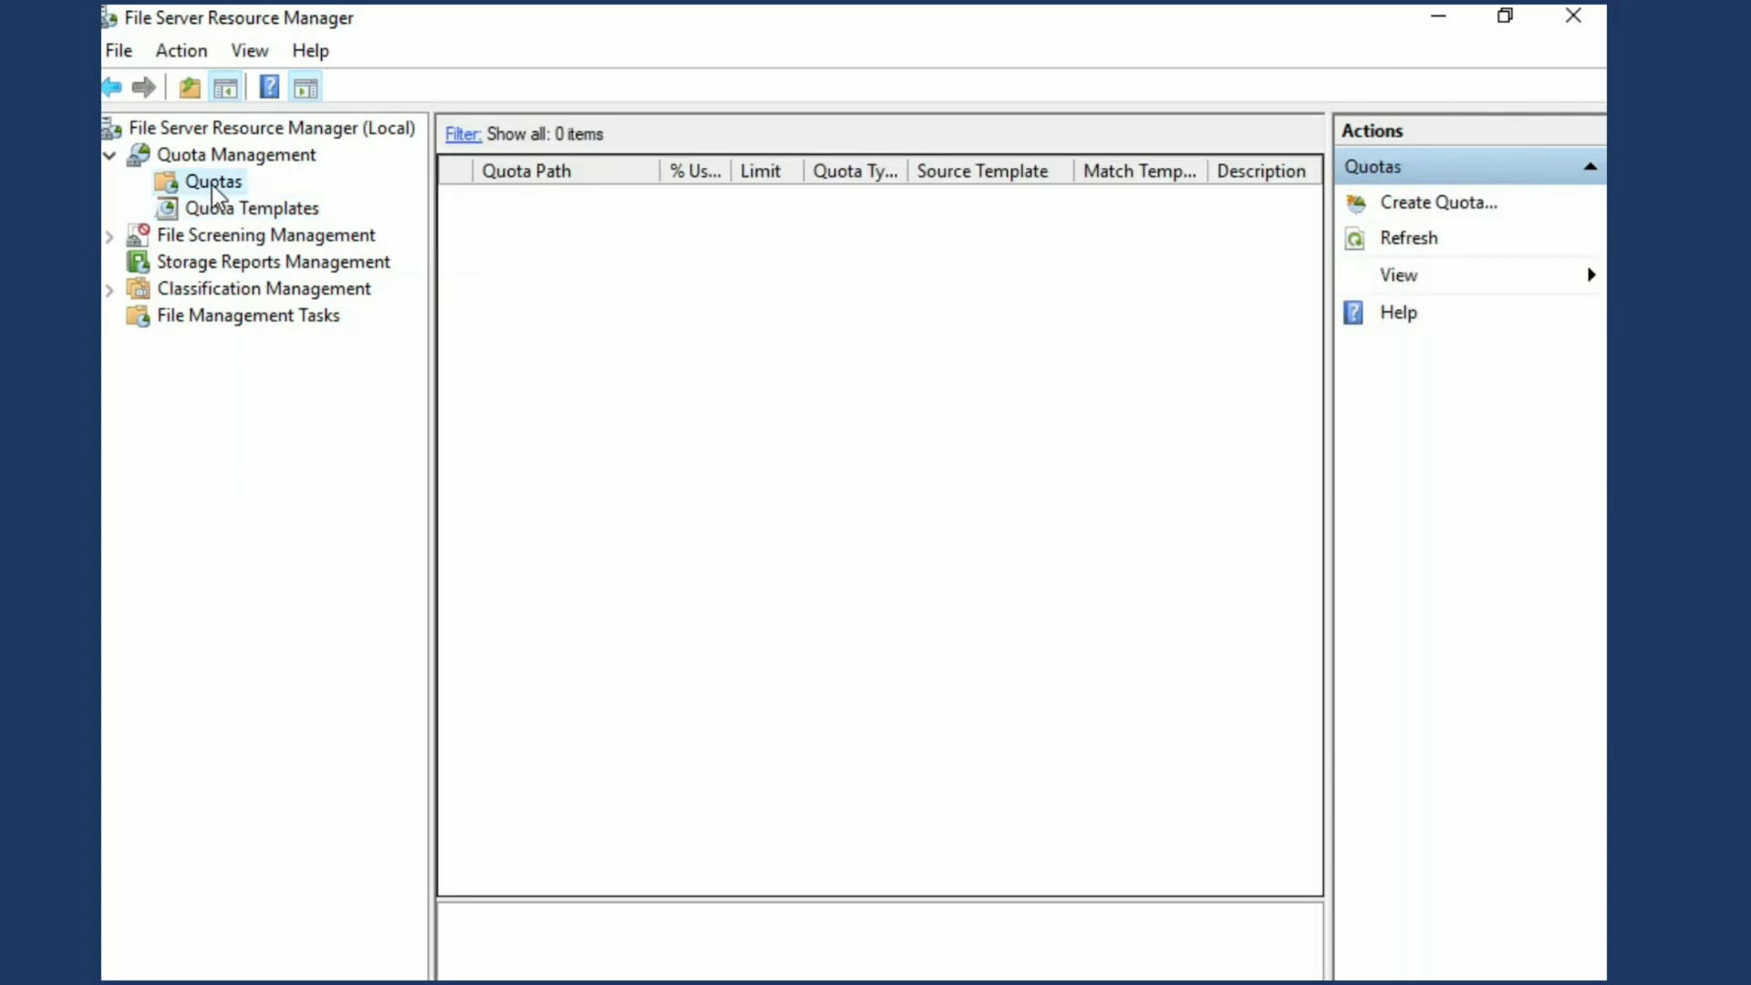
pyautogui.rightClick(215, 187)
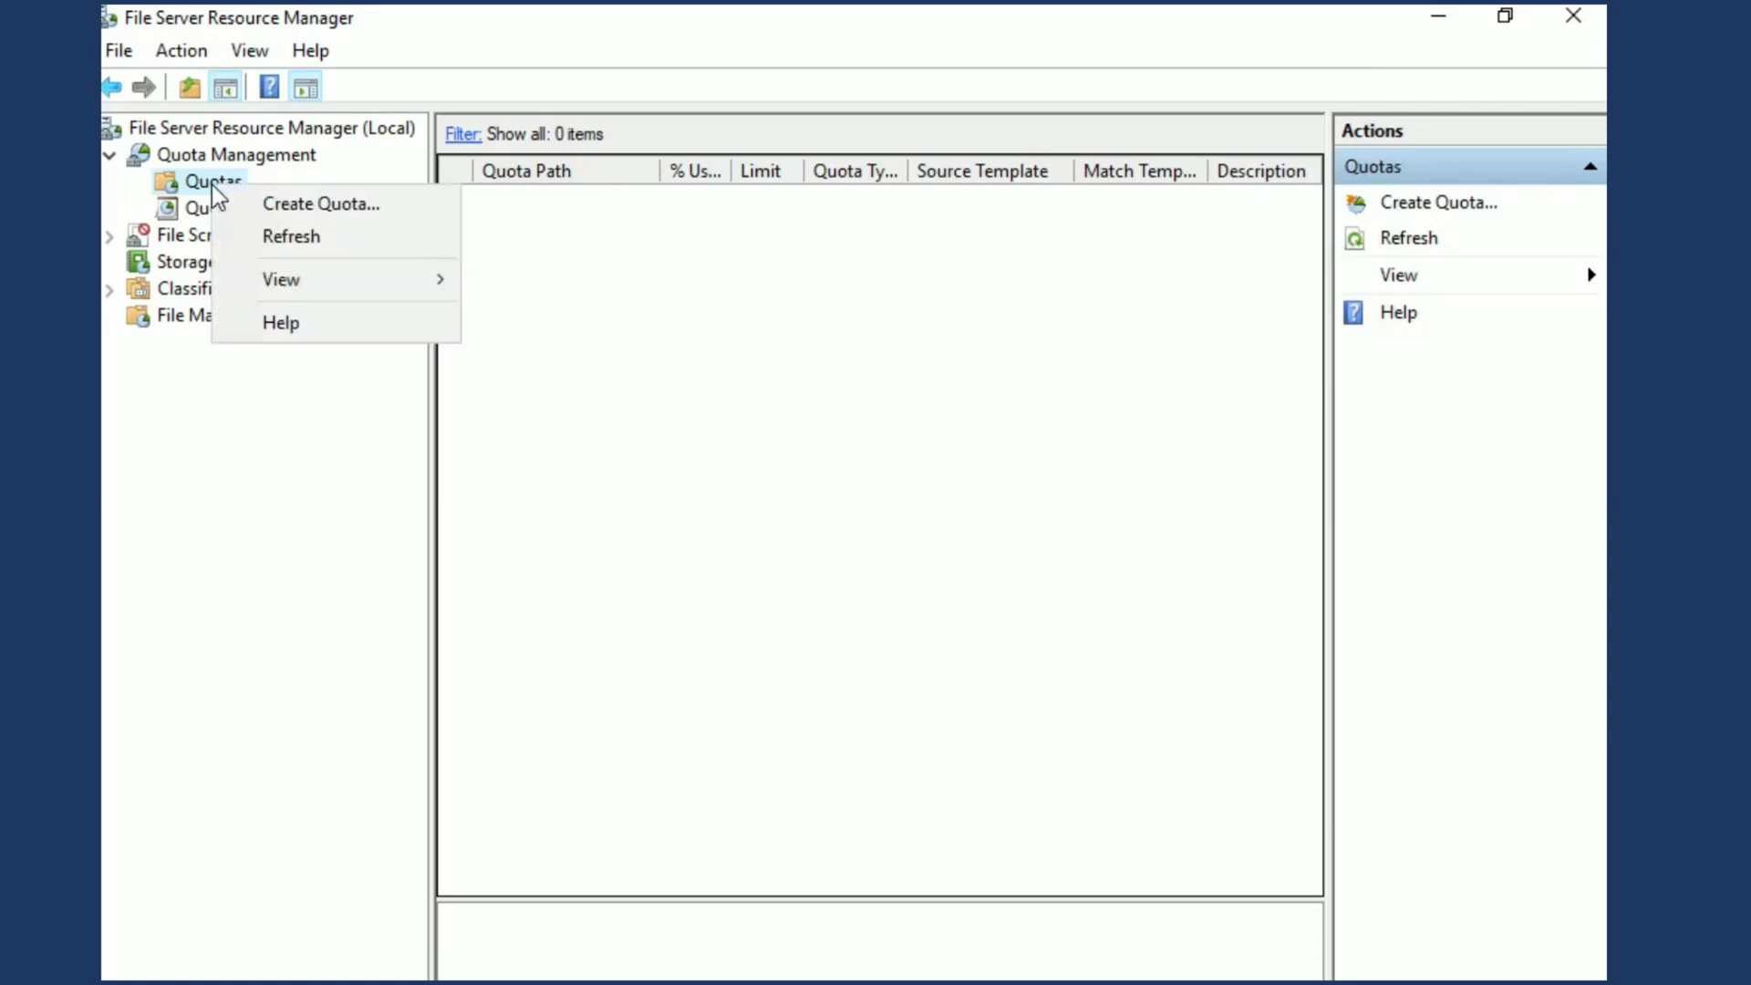
pyautogui.click(267, 206)
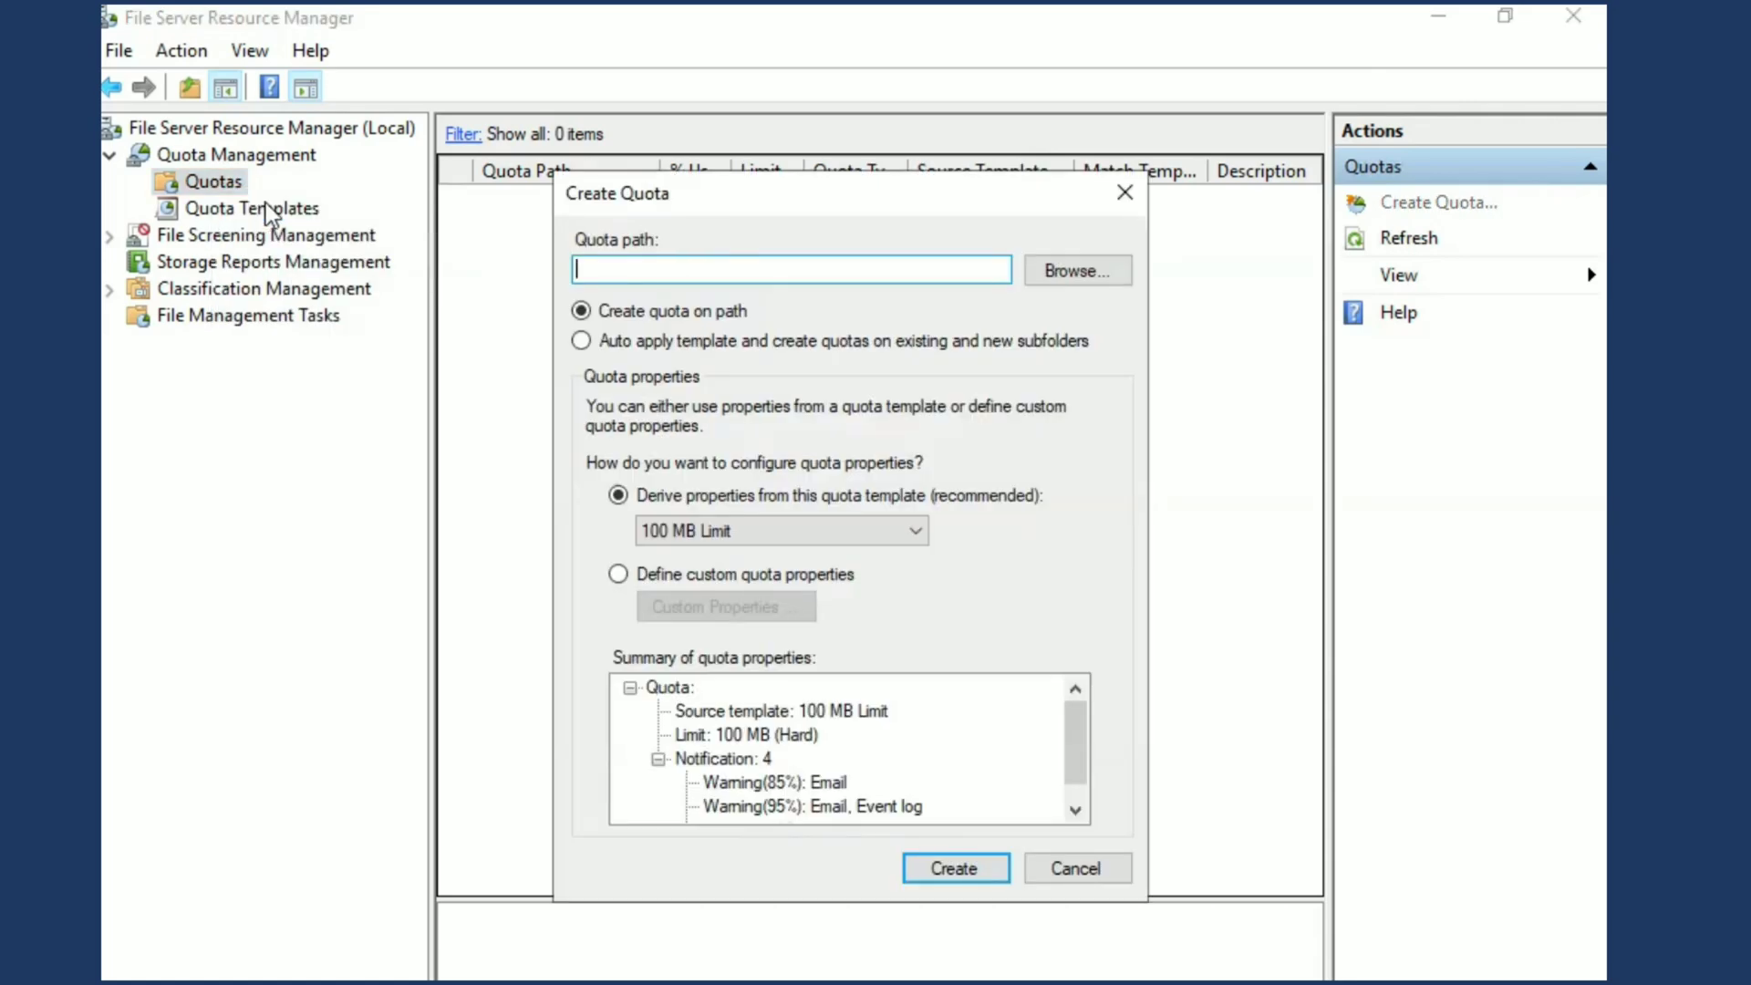
pyautogui.click(1055, 278)
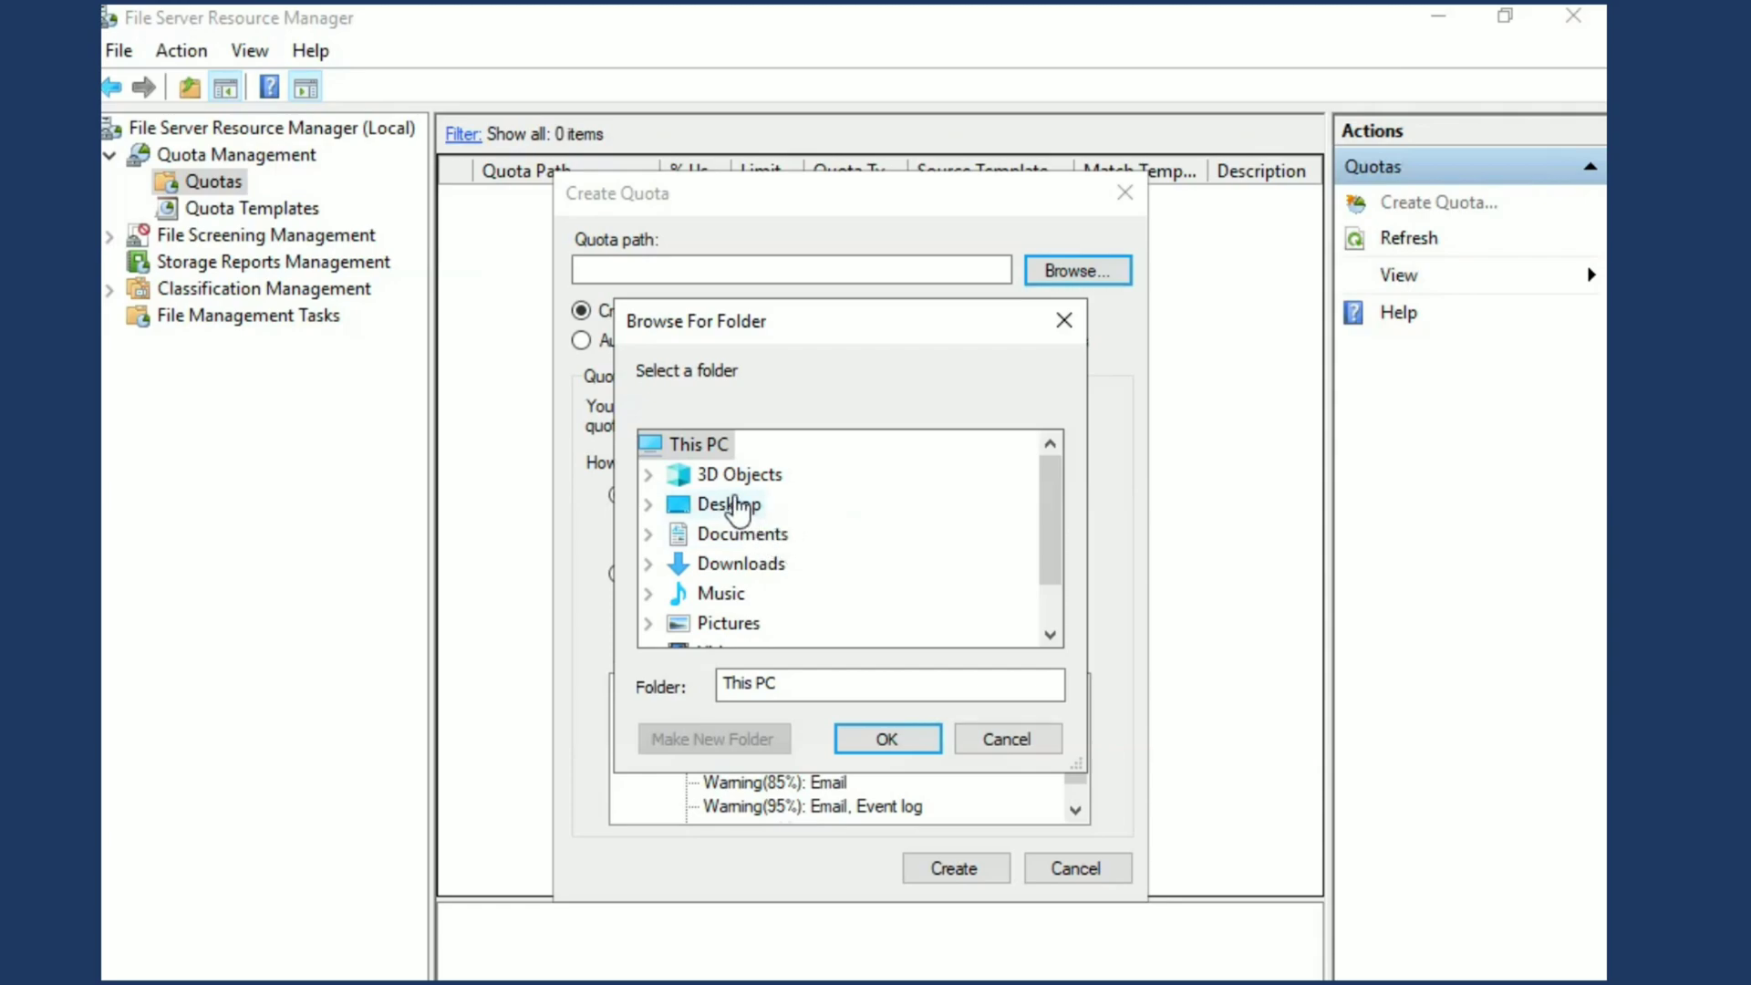
pyautogui.moveTo(1055, 536); pyautogui.dragTo(1055, 587)
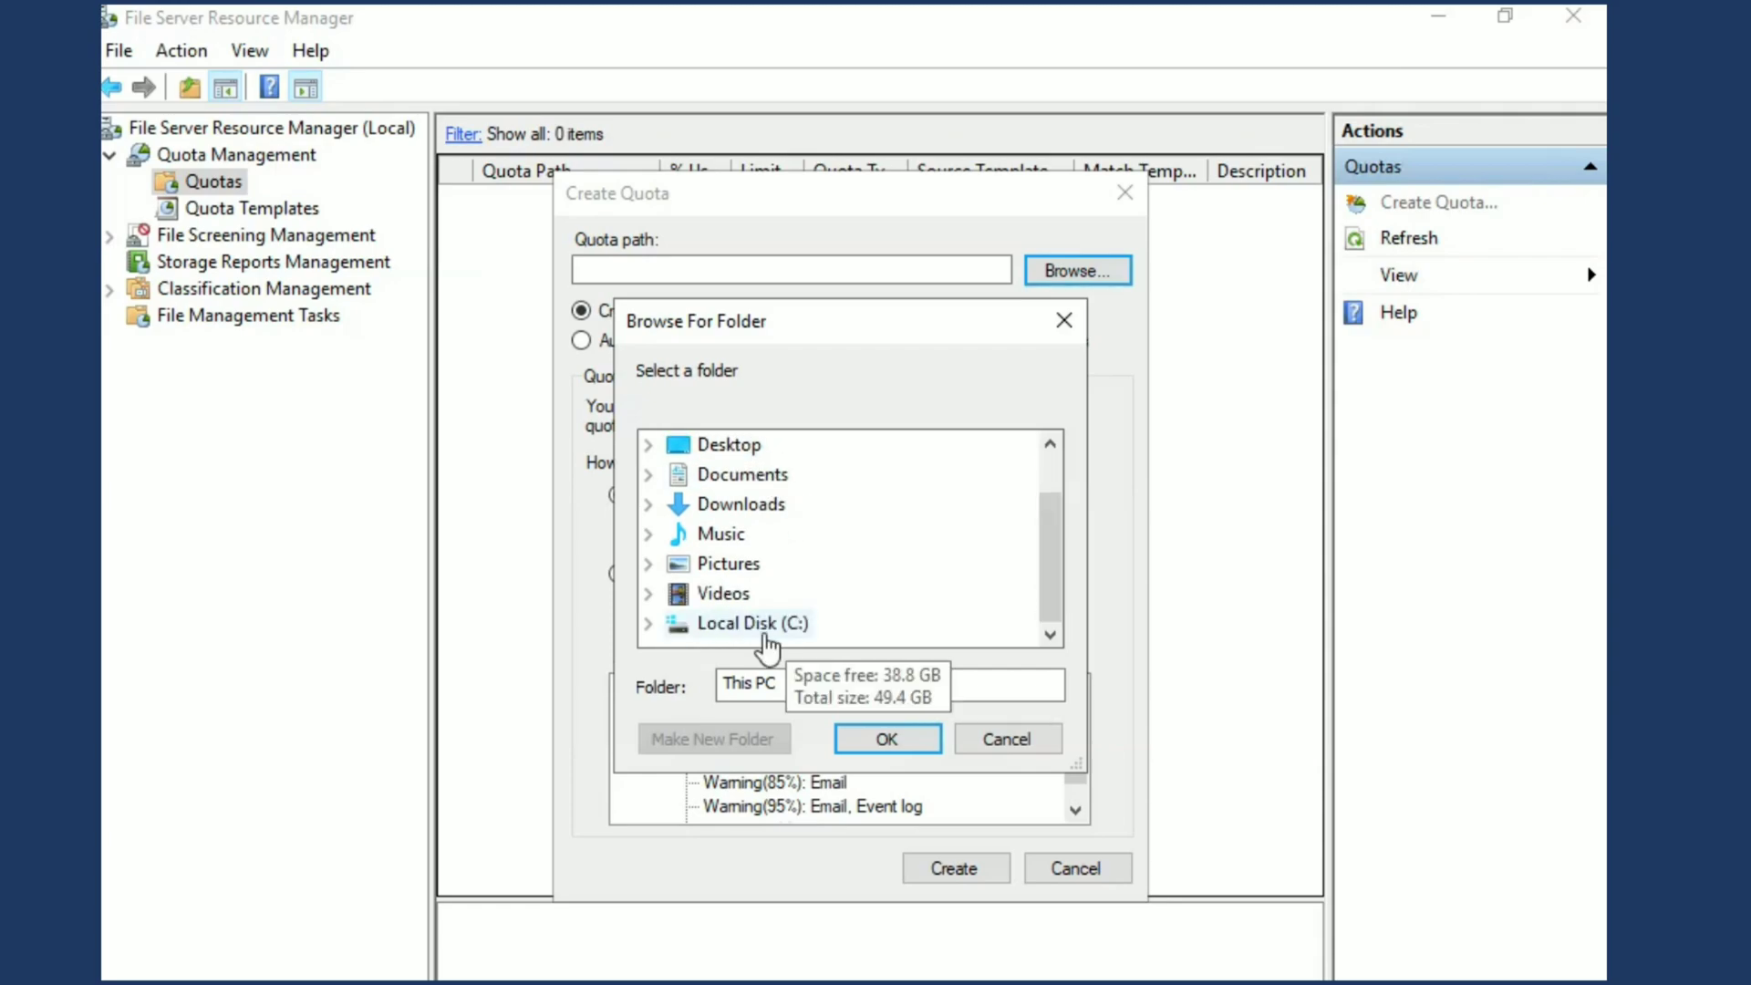
pyautogui.doubleClick(766, 636)
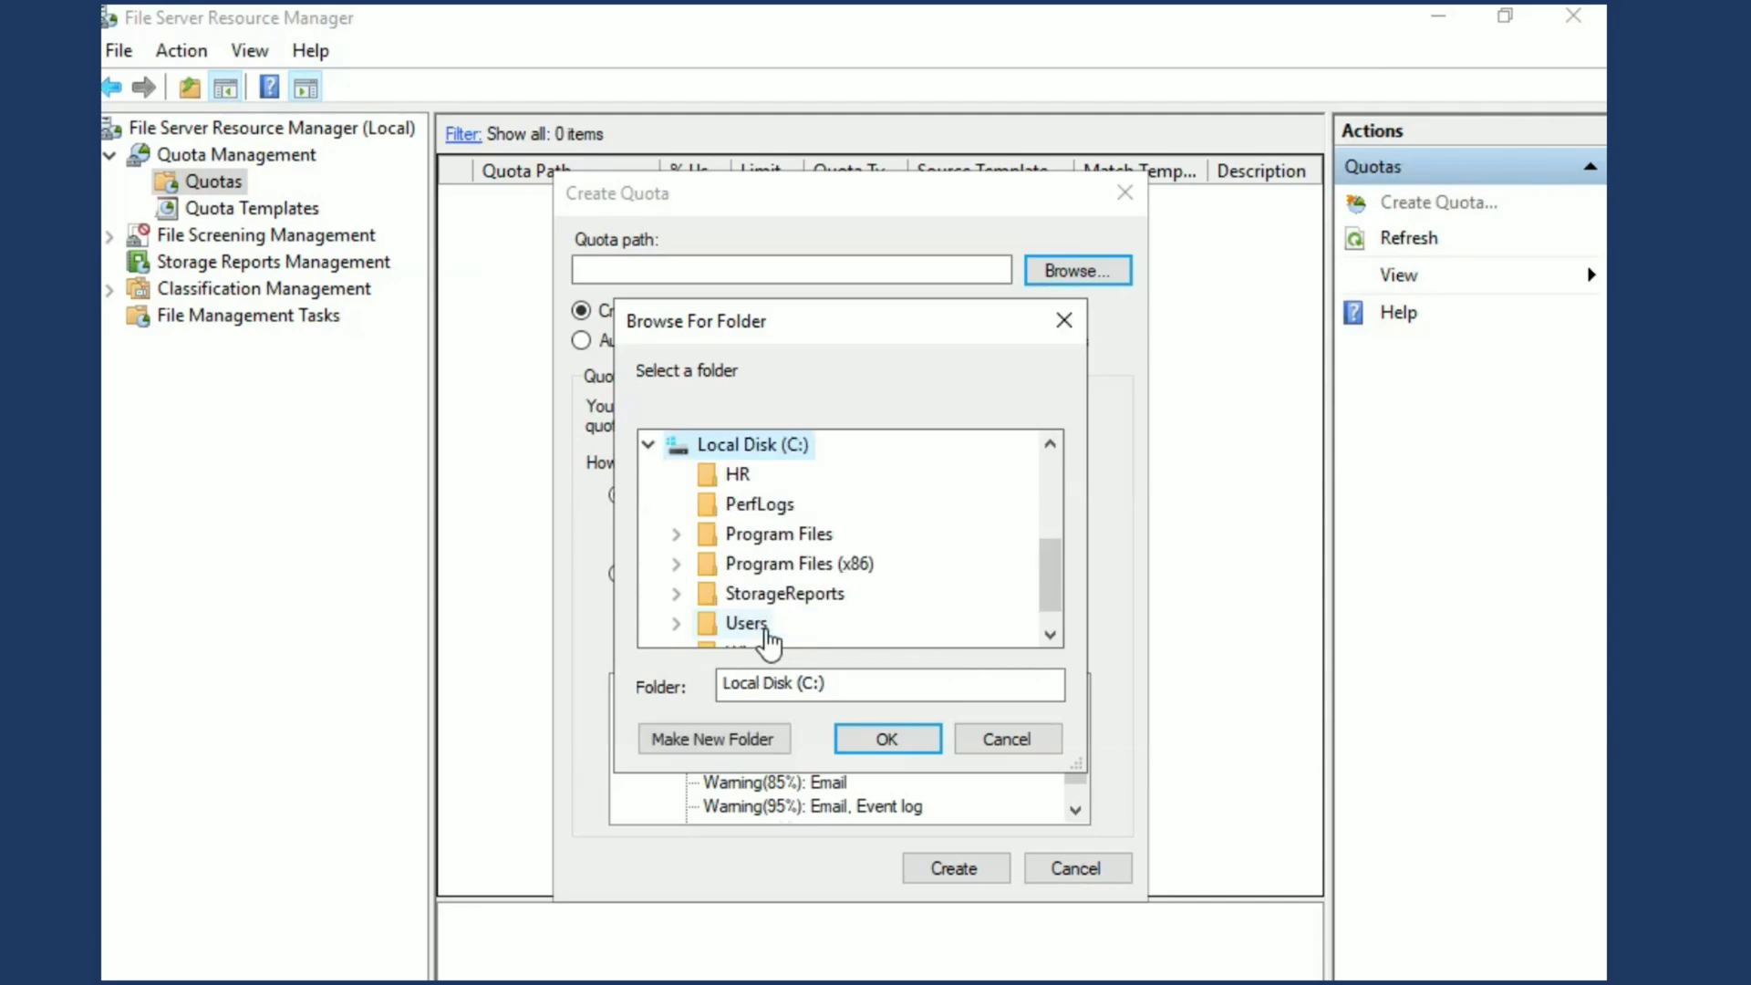
pyautogui.click(1050, 635)
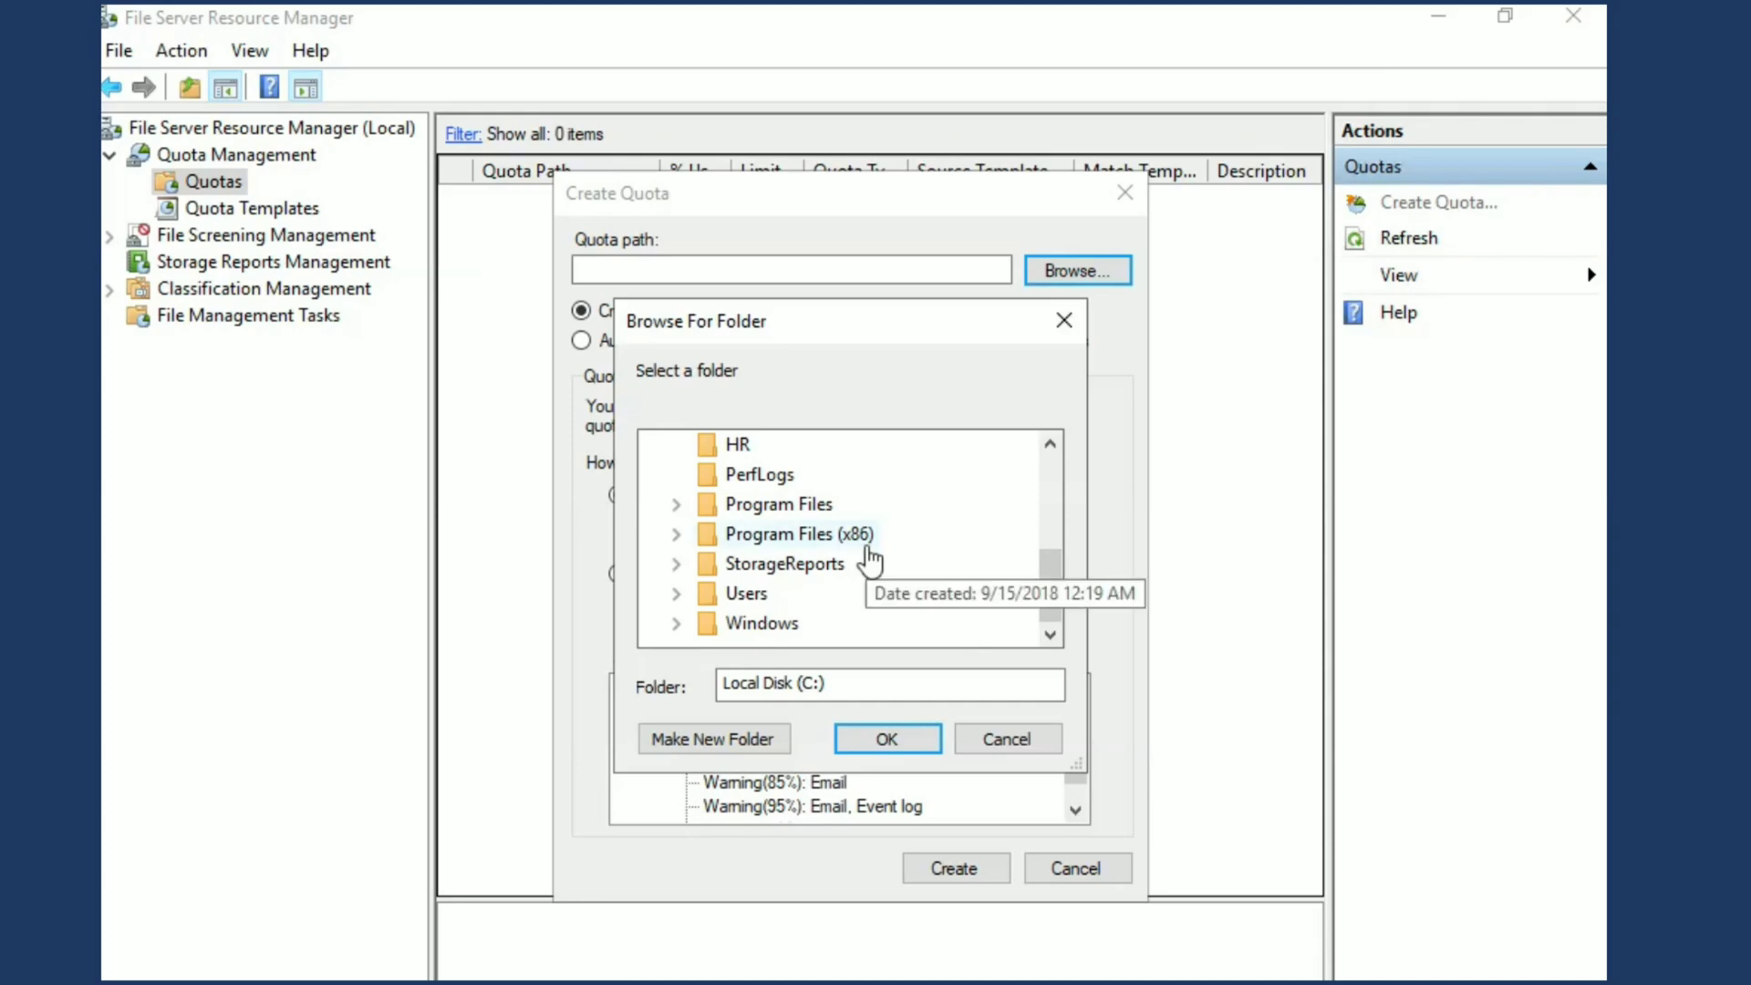
pyautogui.click(708, 447)
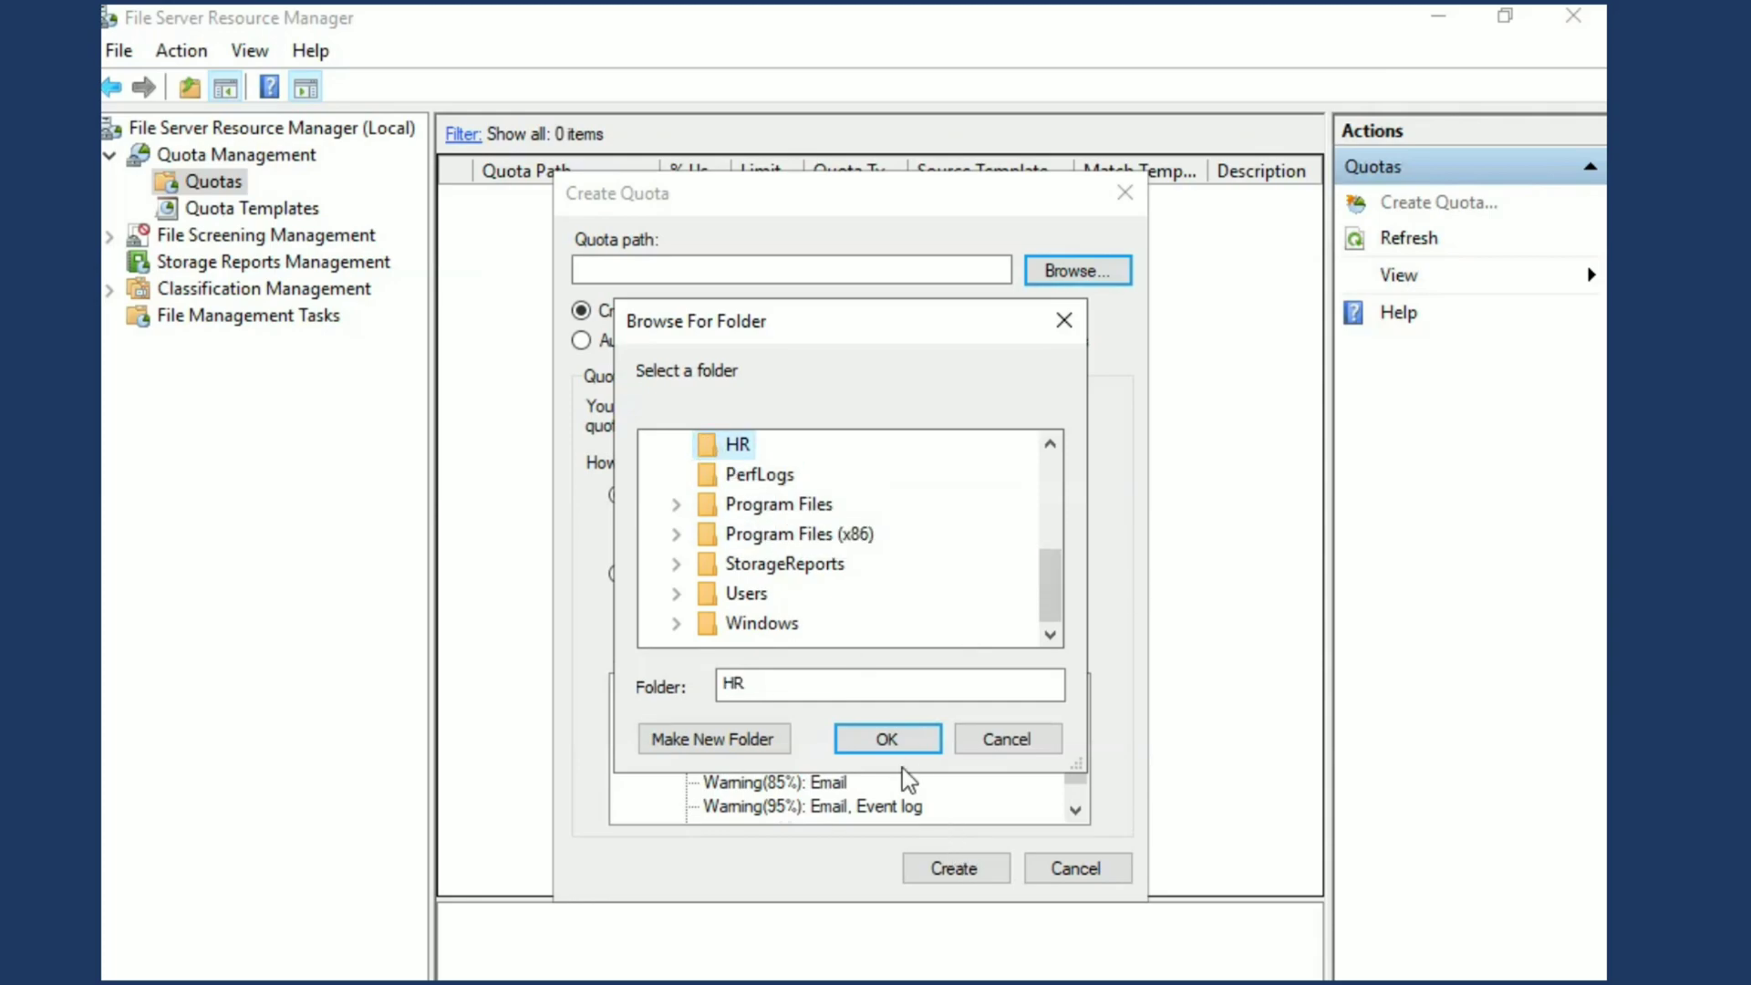
pyautogui.click(887, 741)
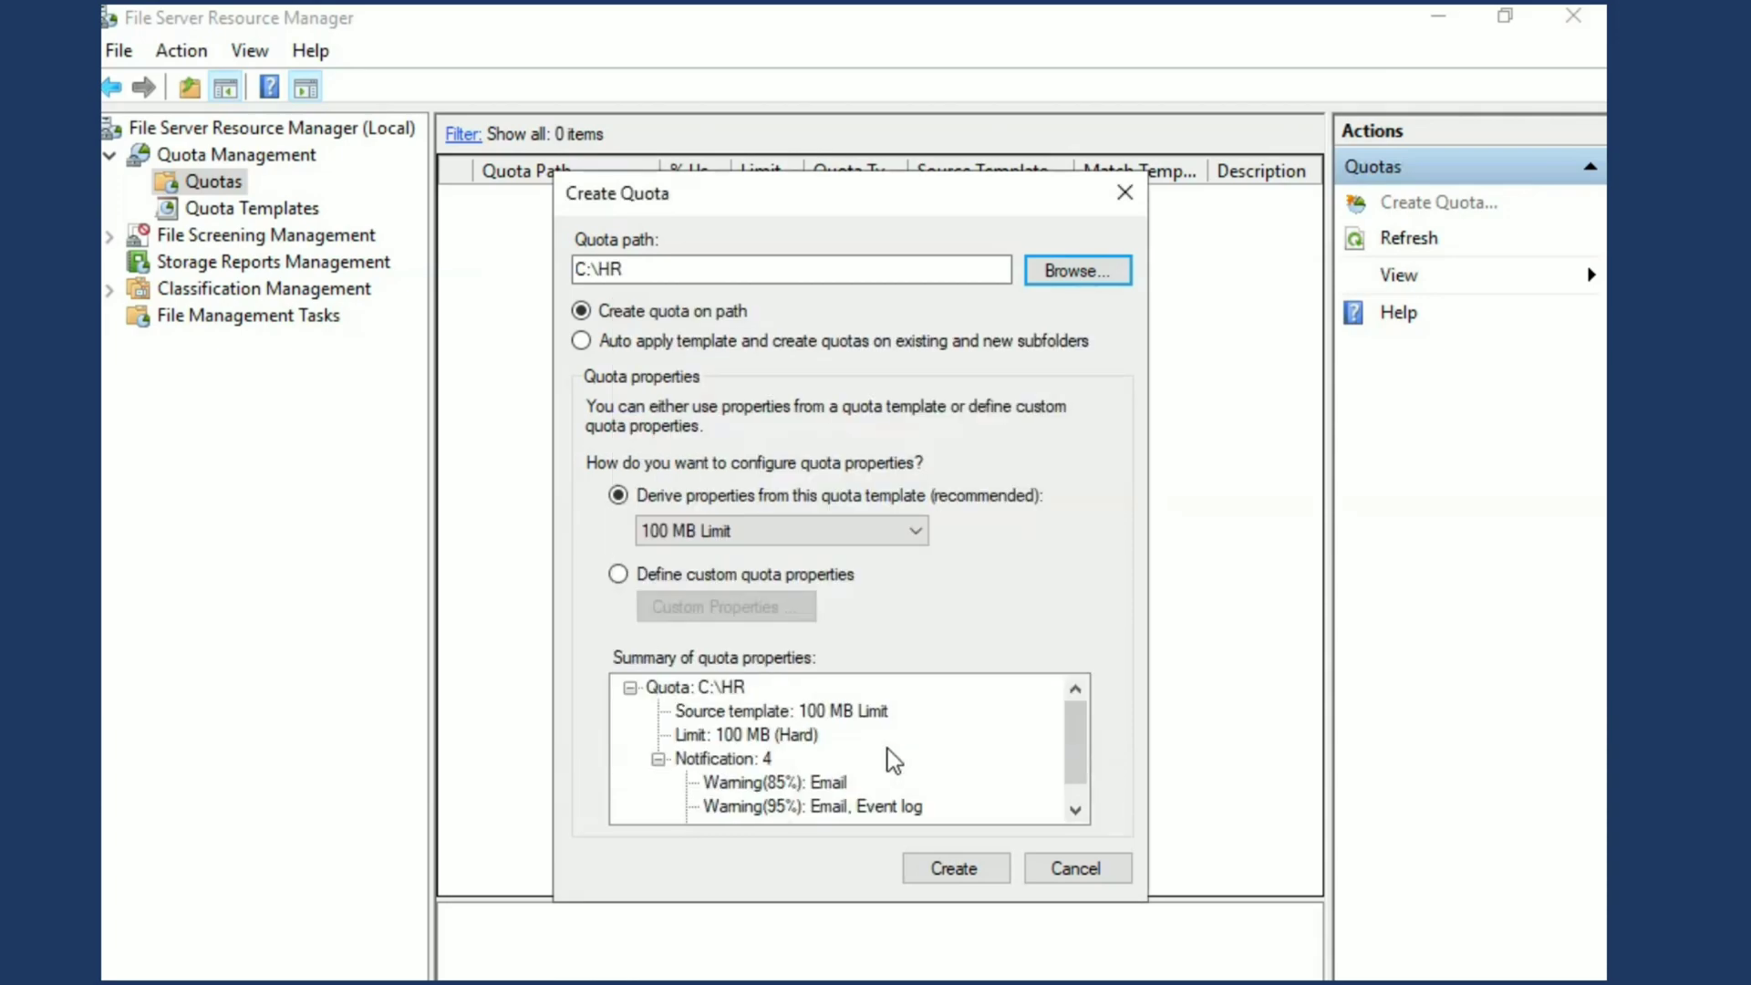
# Derive the C:\HR quota's properties from the Test HR template and create the quota
pyautogui.click(915, 531)
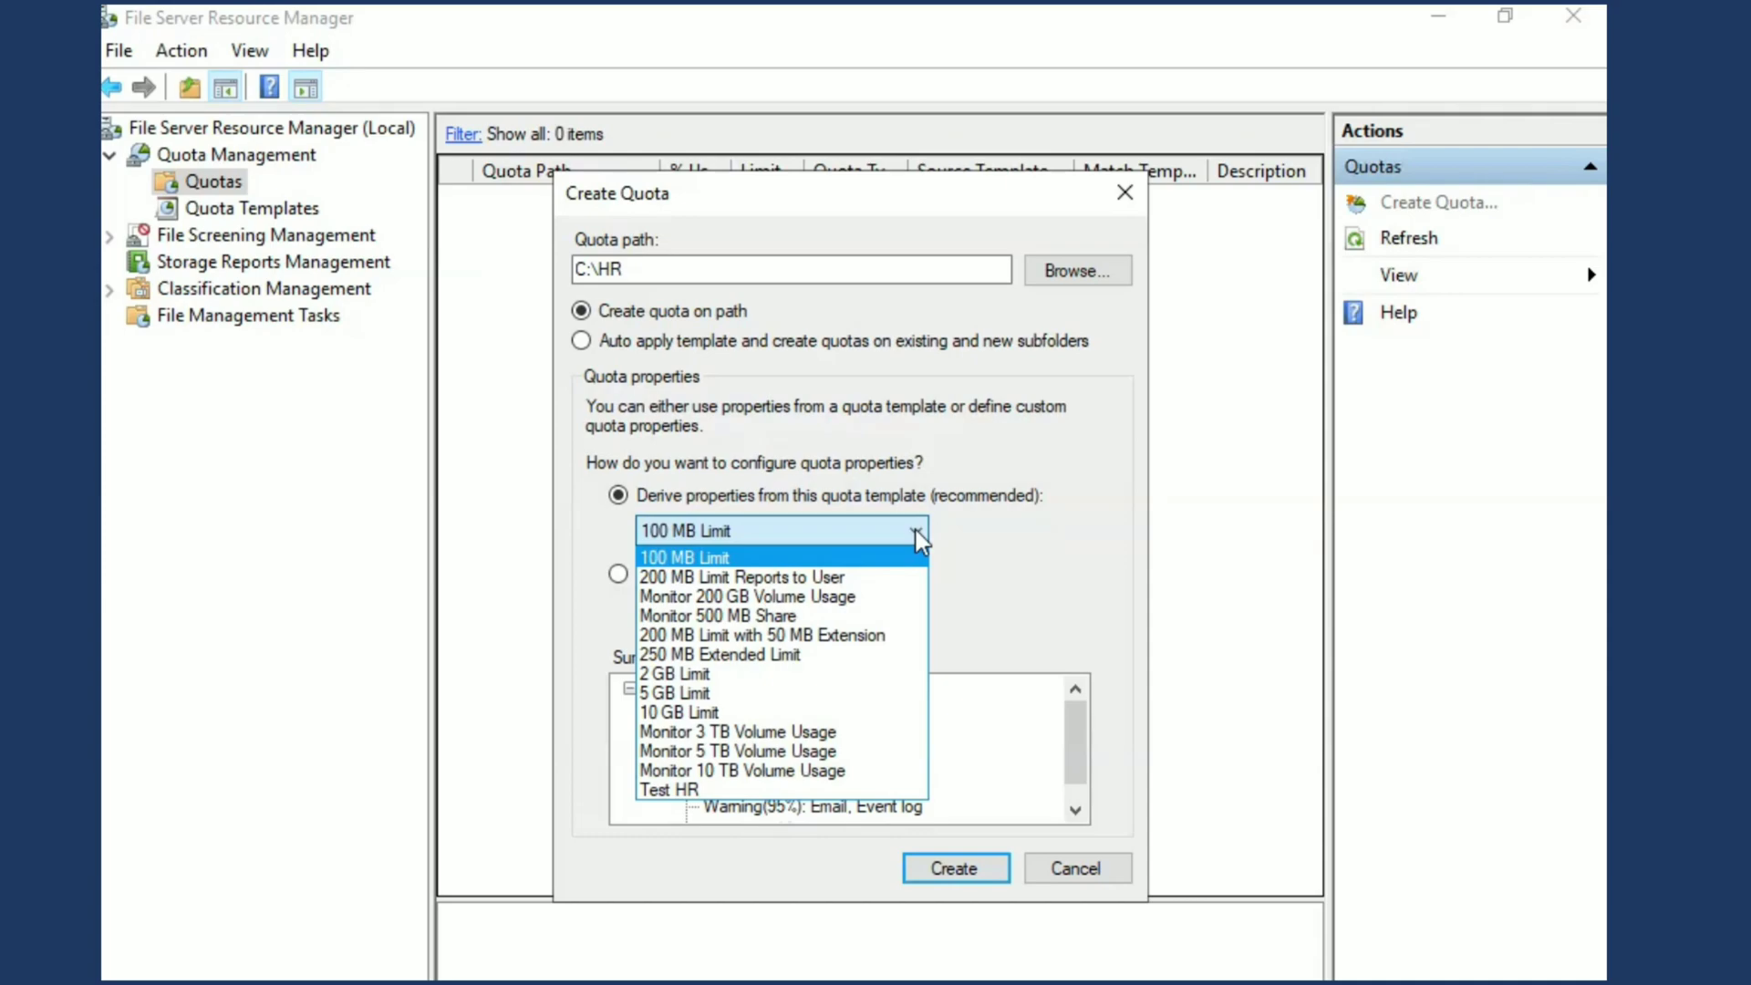
pyautogui.click(646, 790)
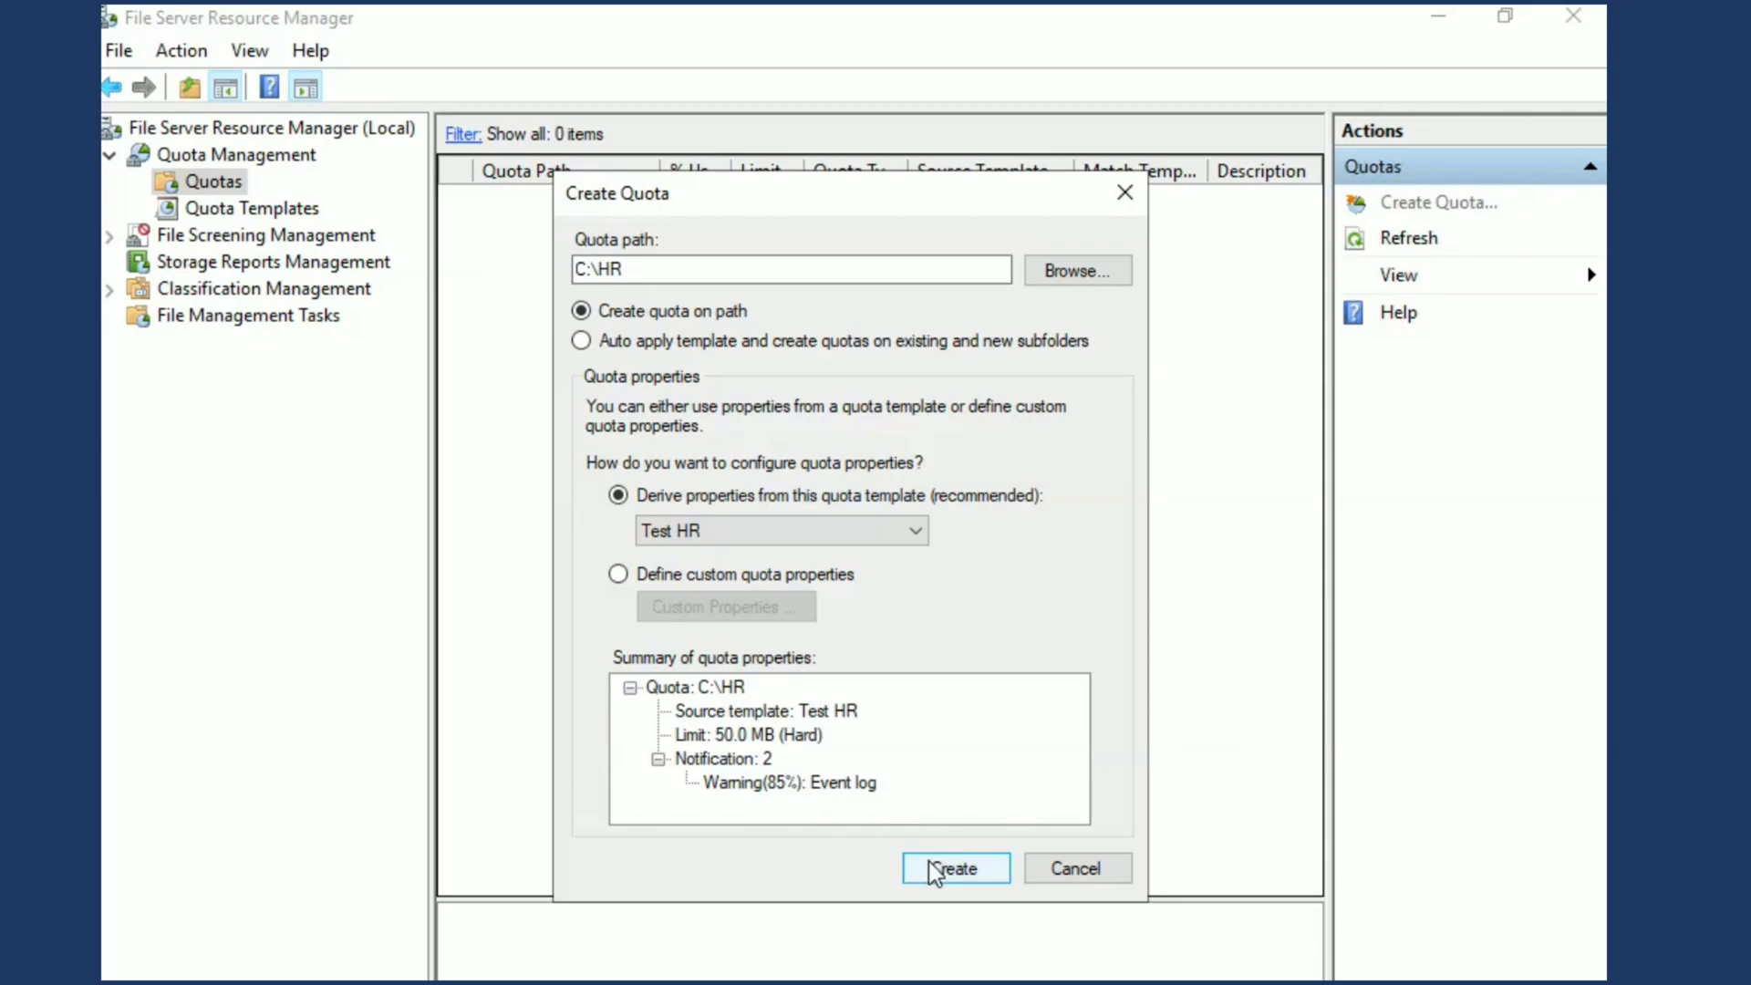
pyautogui.click(953, 868)
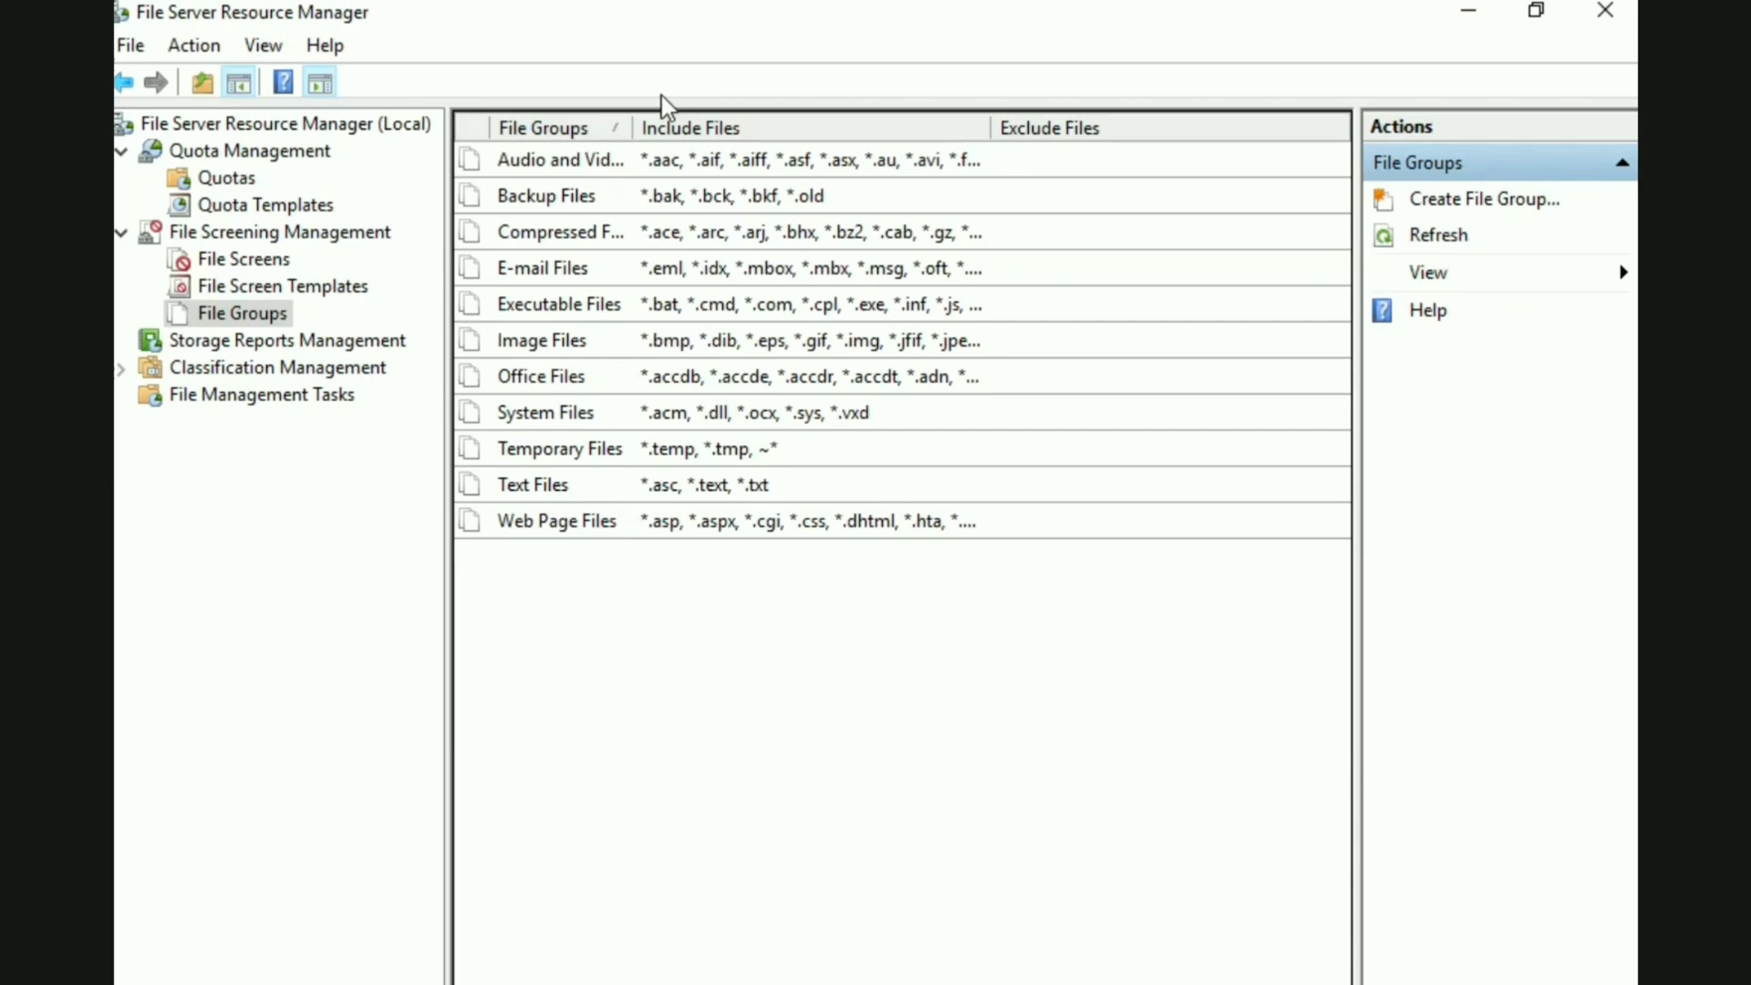
# Start a new file group under File Screening Management and name it Test HR
pyautogui.click(256, 237)
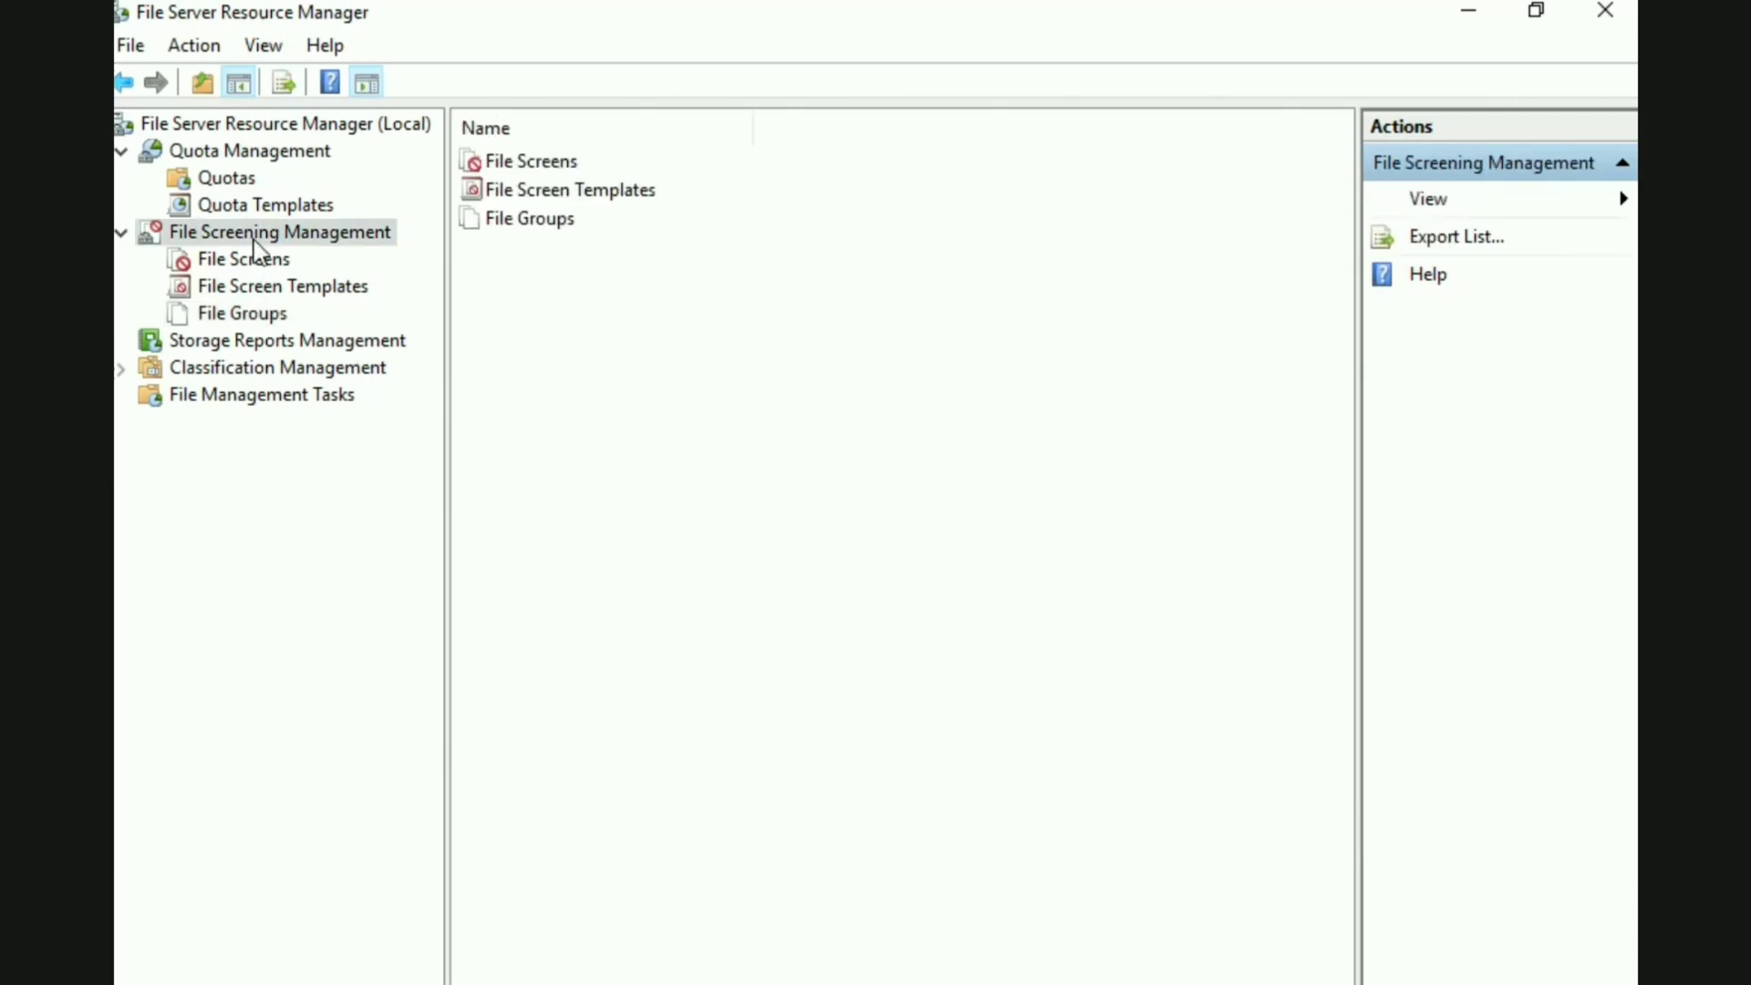
pyautogui.click(240, 314)
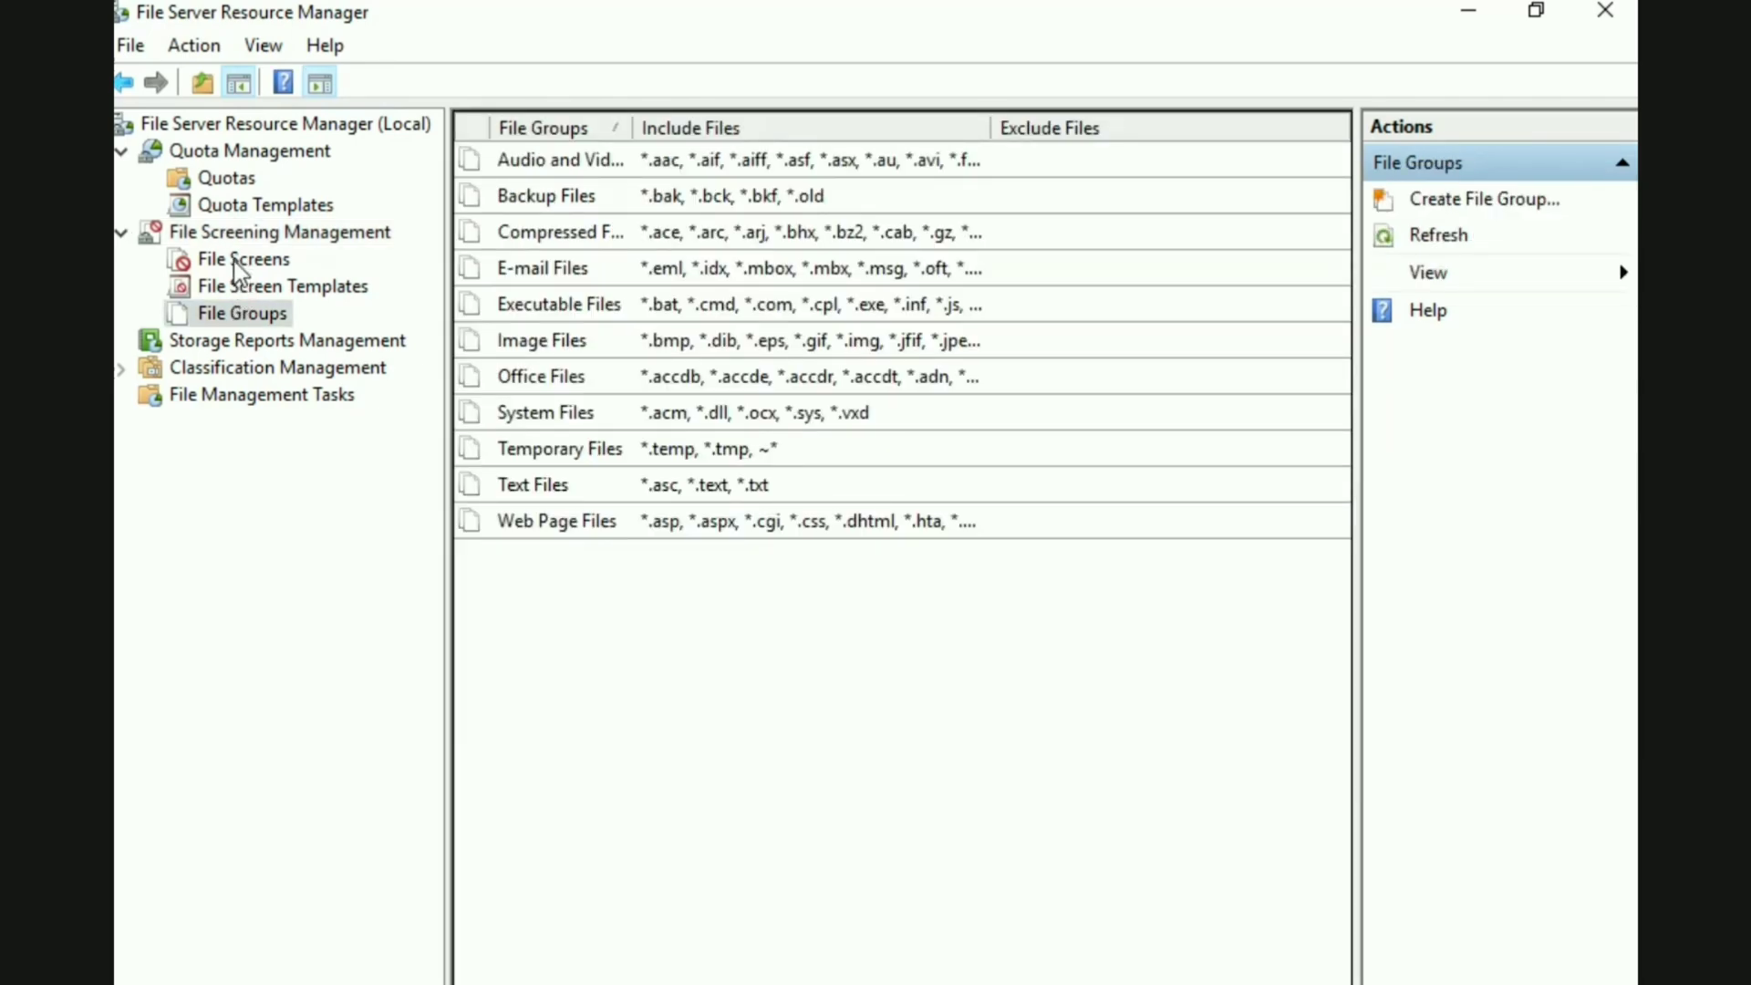
pyautogui.click(230, 286)
pyautogui.click(237, 260)
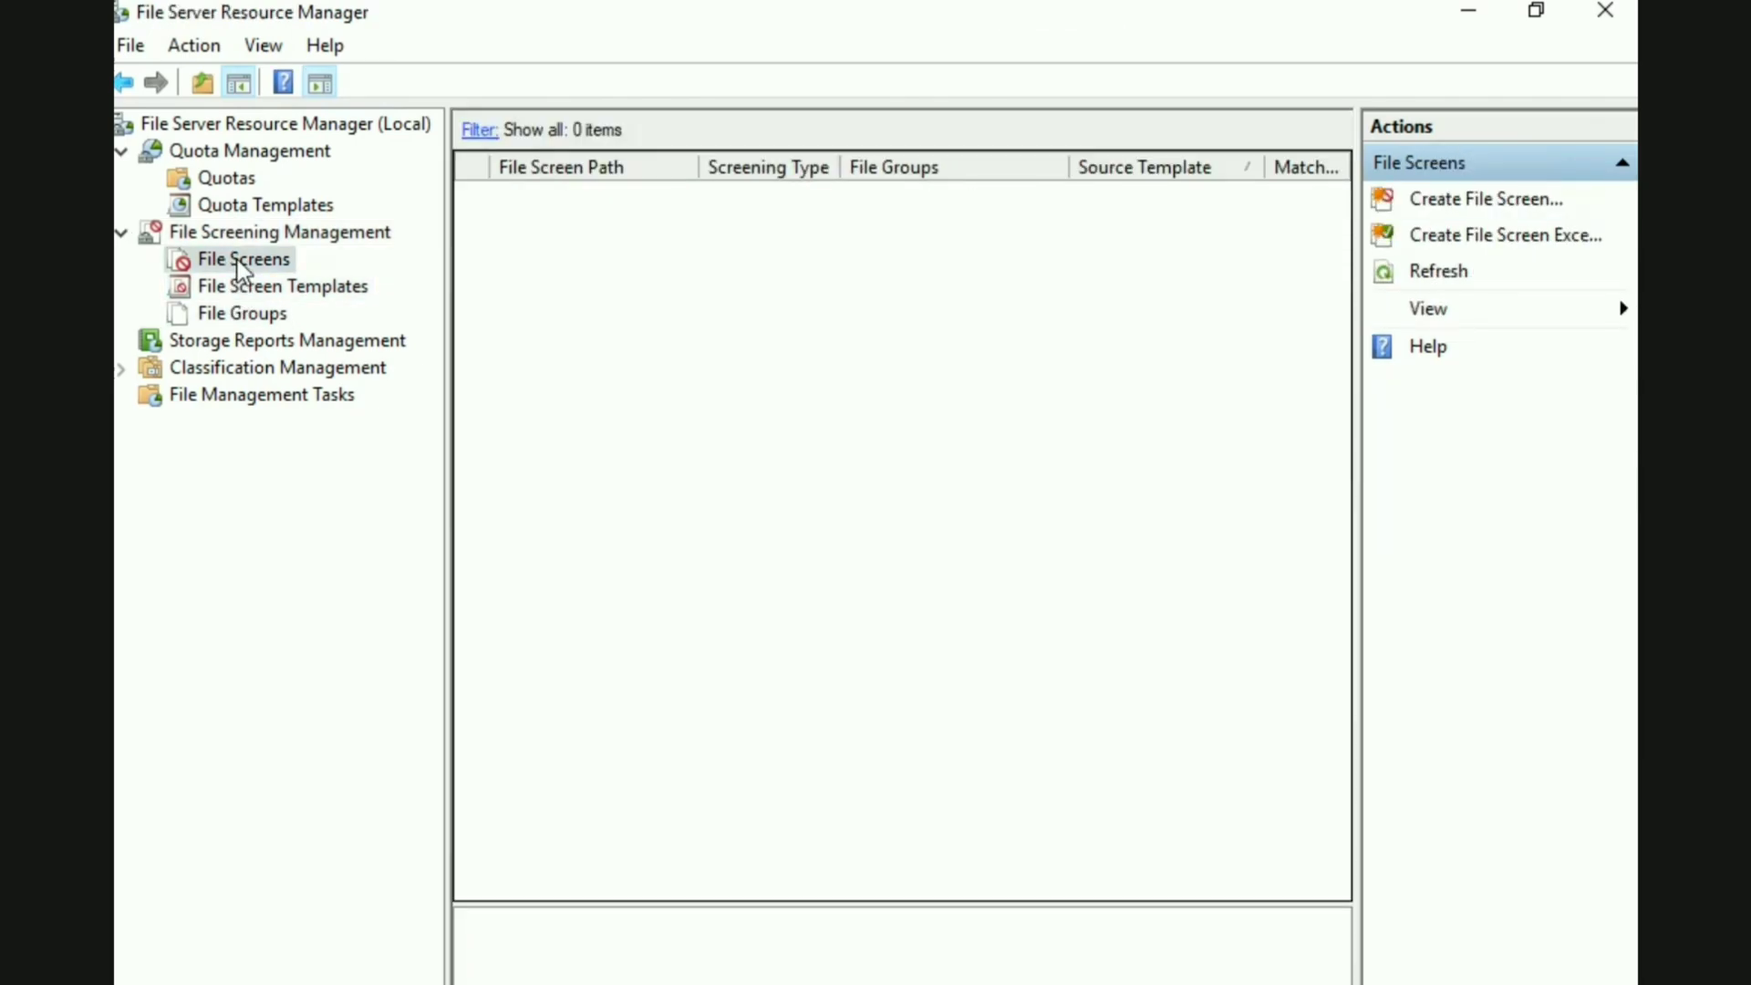
pyautogui.click(228, 315)
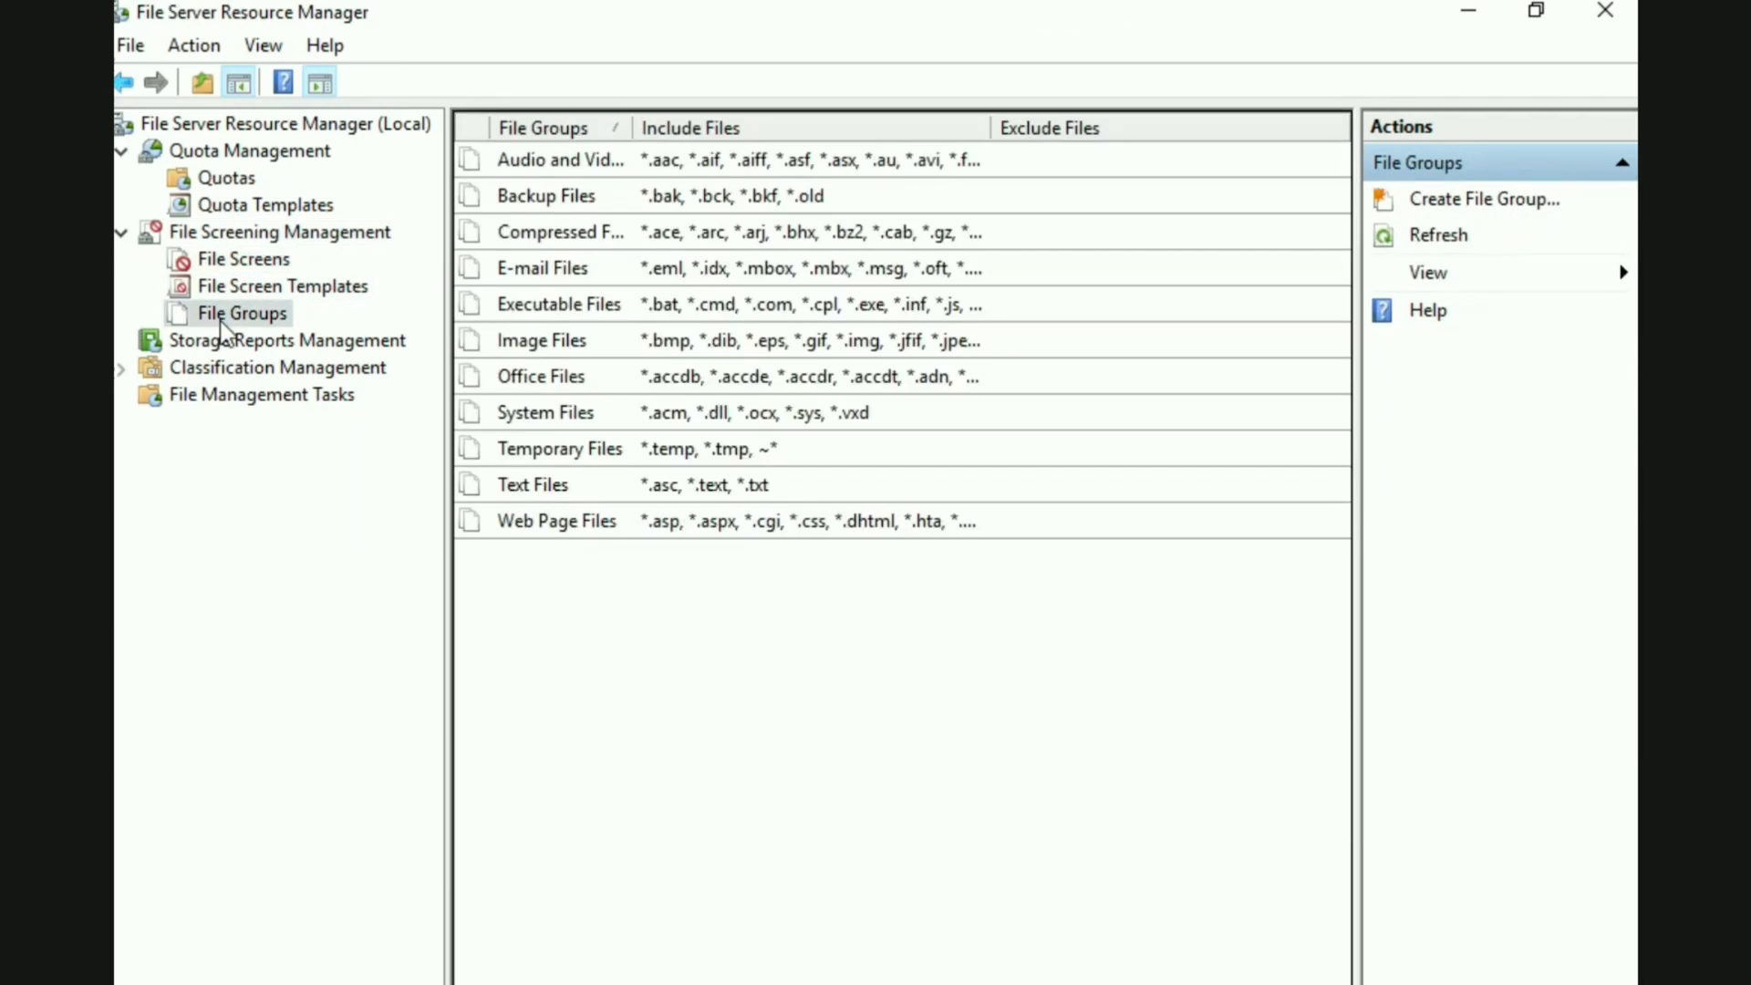
pyautogui.rightClick(717, 595)
pyautogui.click(766, 615)
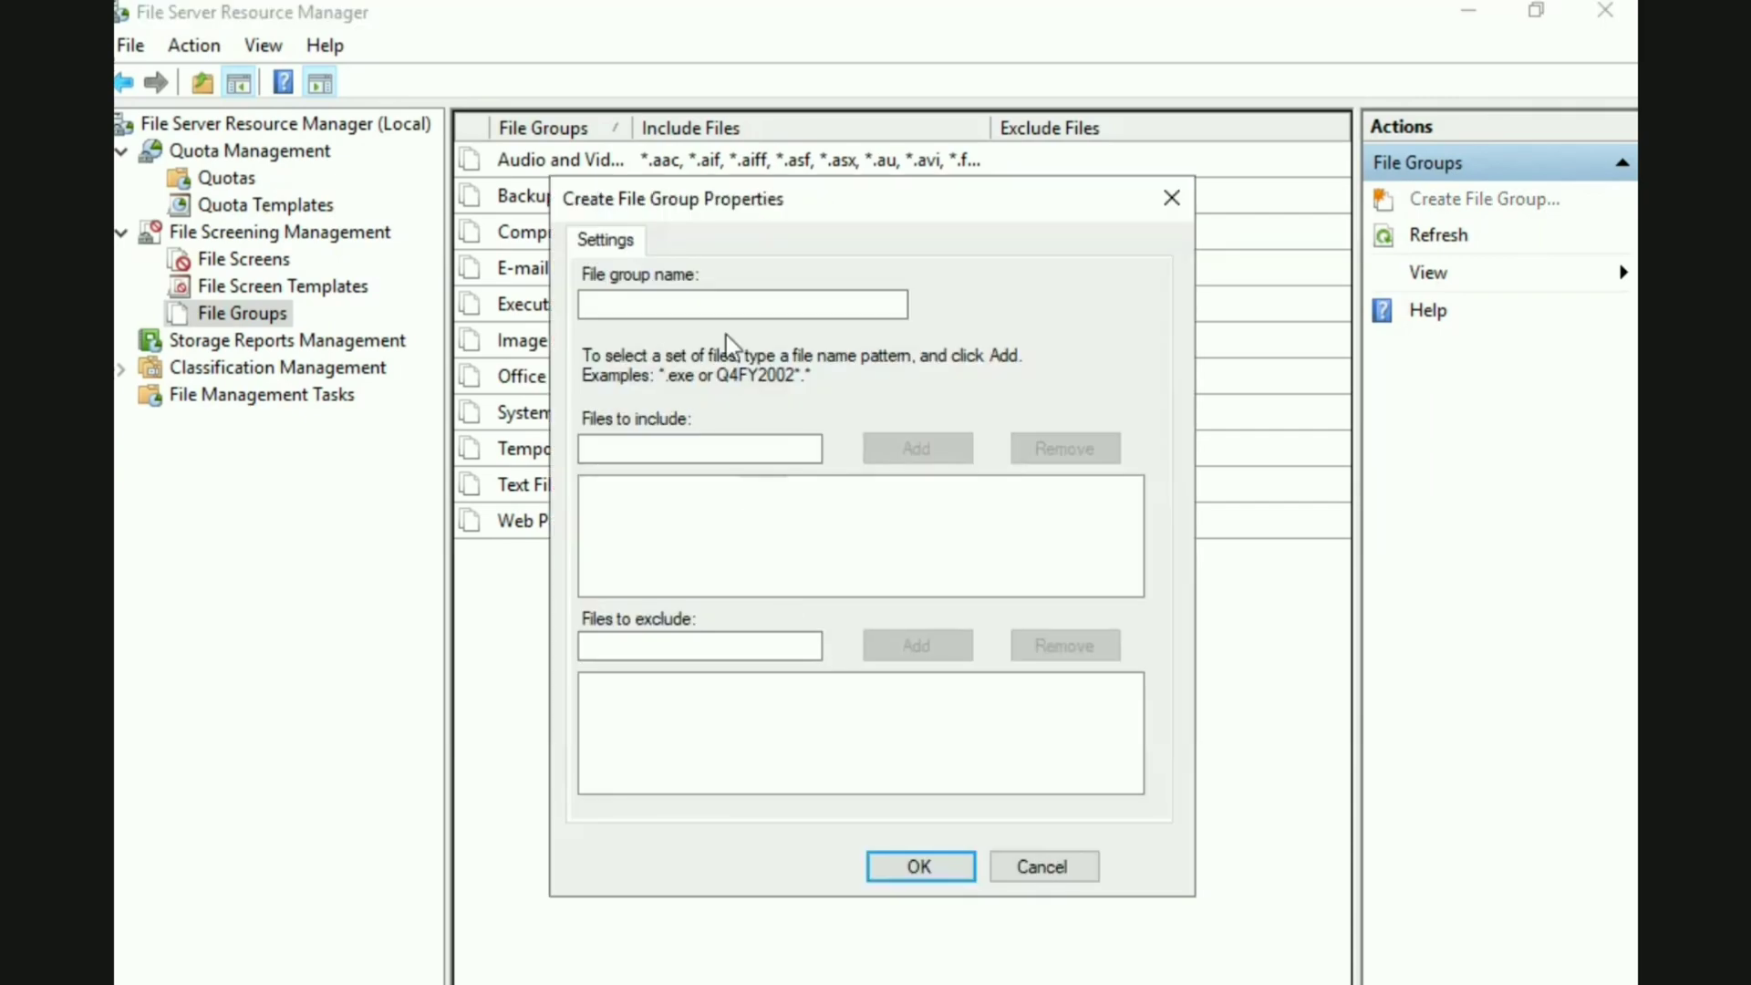
pyautogui.click(708, 301)
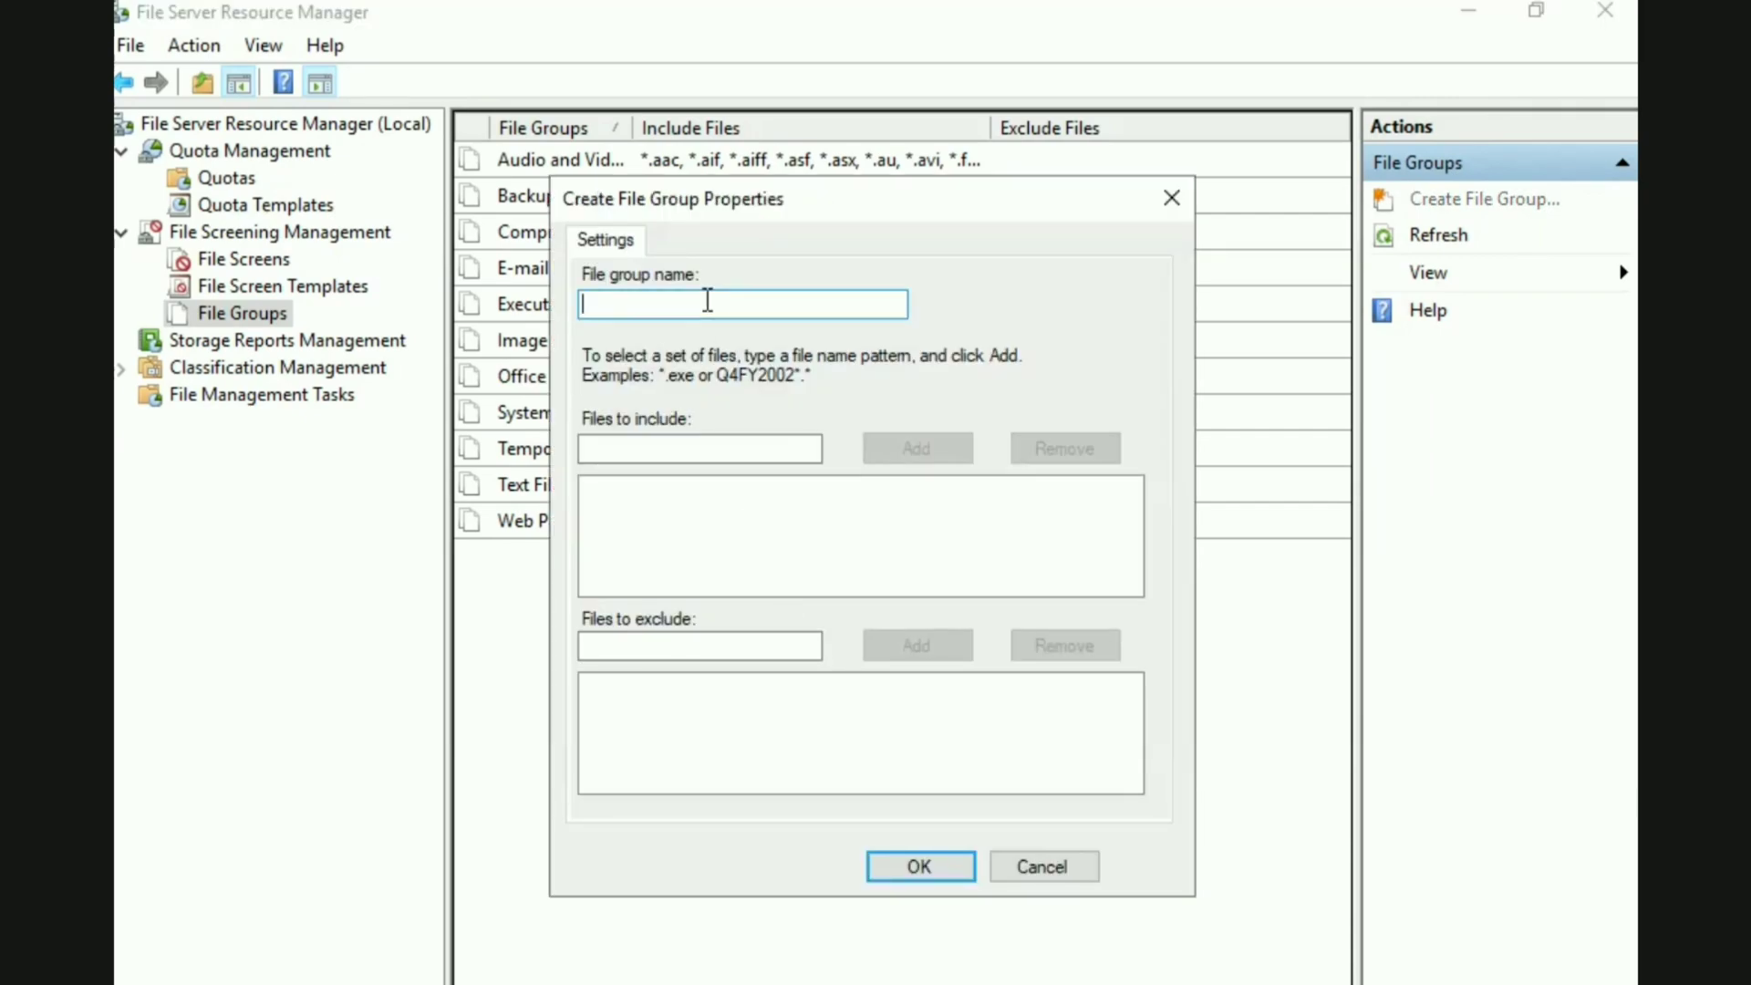
pyautogui.write('Test HR')
# Add the pattern *.mp* to the file group's files to include
pyautogui.click(636, 448)
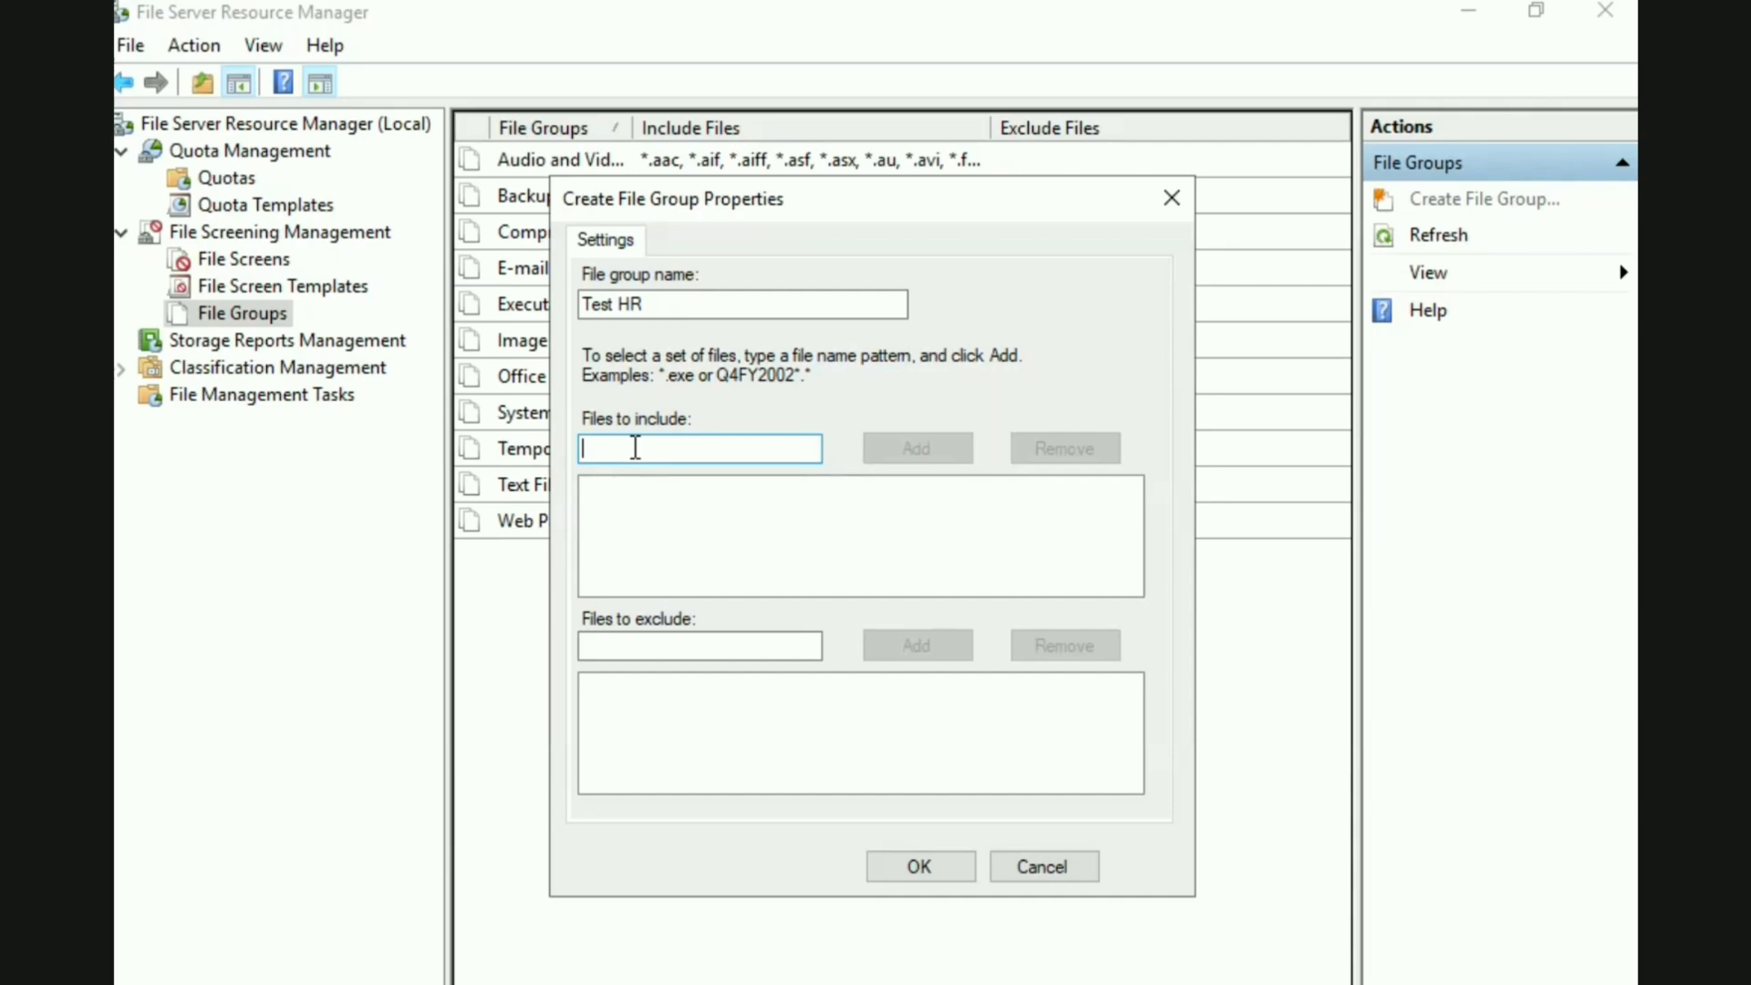
pyautogui.write('*.mp')
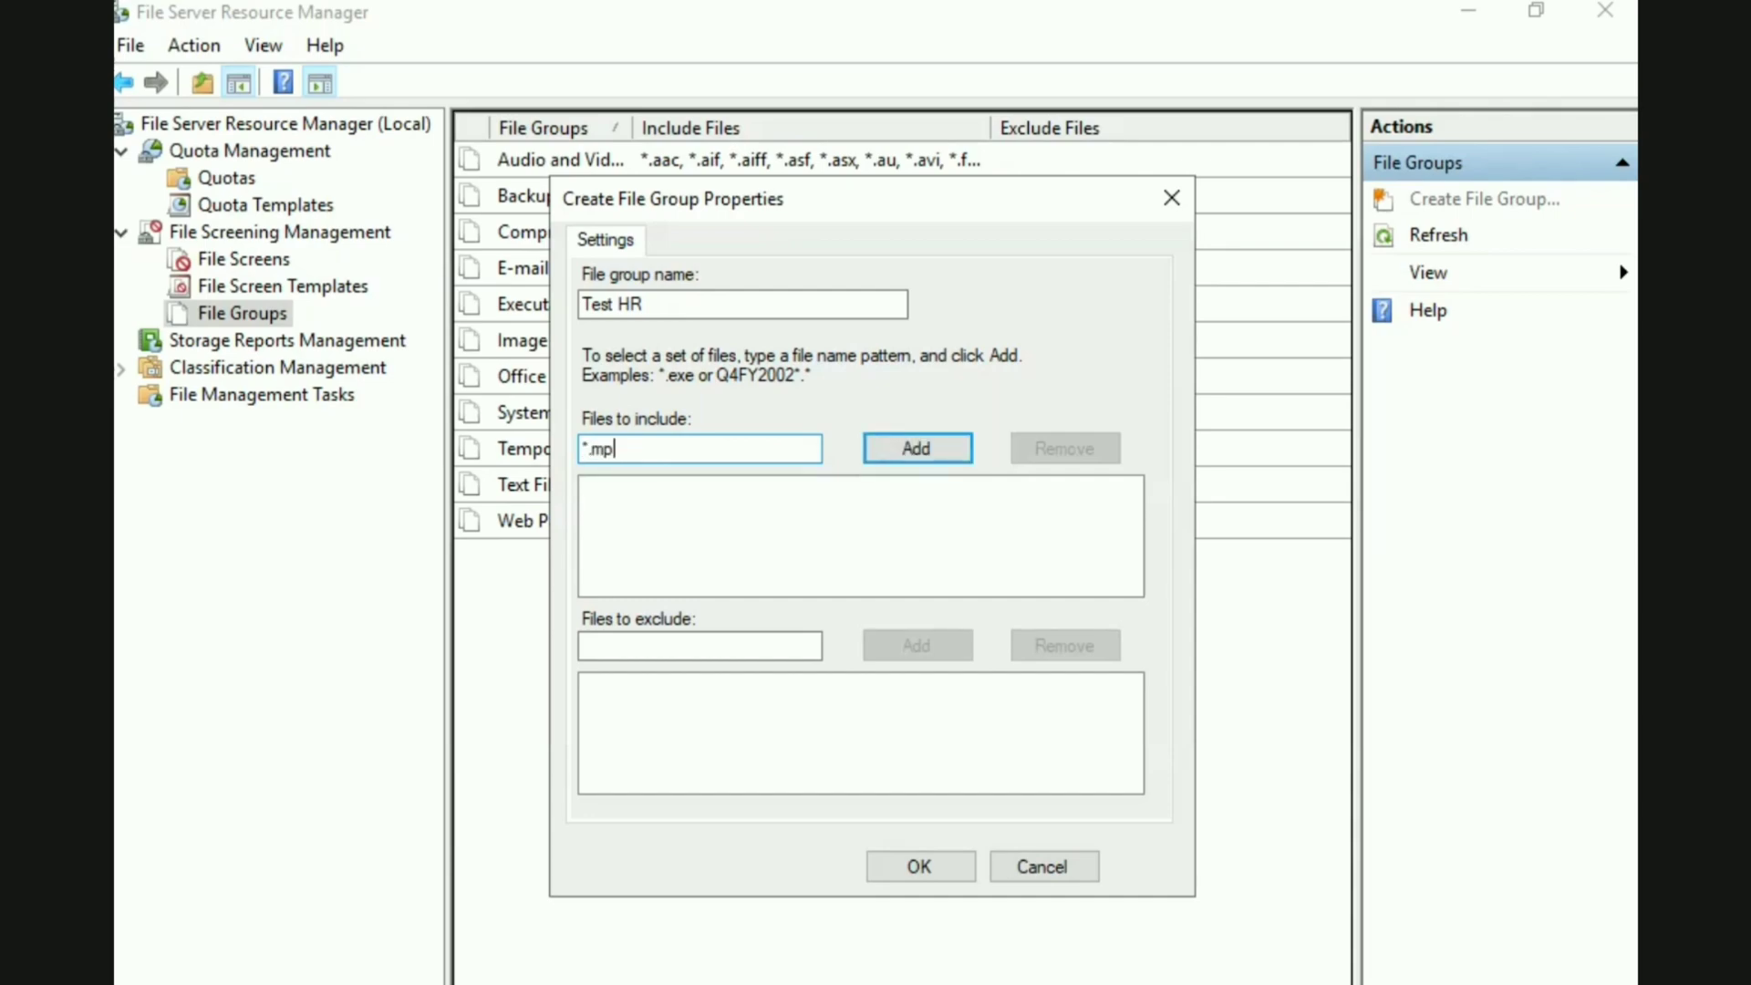
pyautogui.write('.')
pyautogui.press('BackSpace')
pyautogui.write('*')
pyautogui.click(886, 460)
pyautogui.click(645, 656)
pyautogui.write('doc')
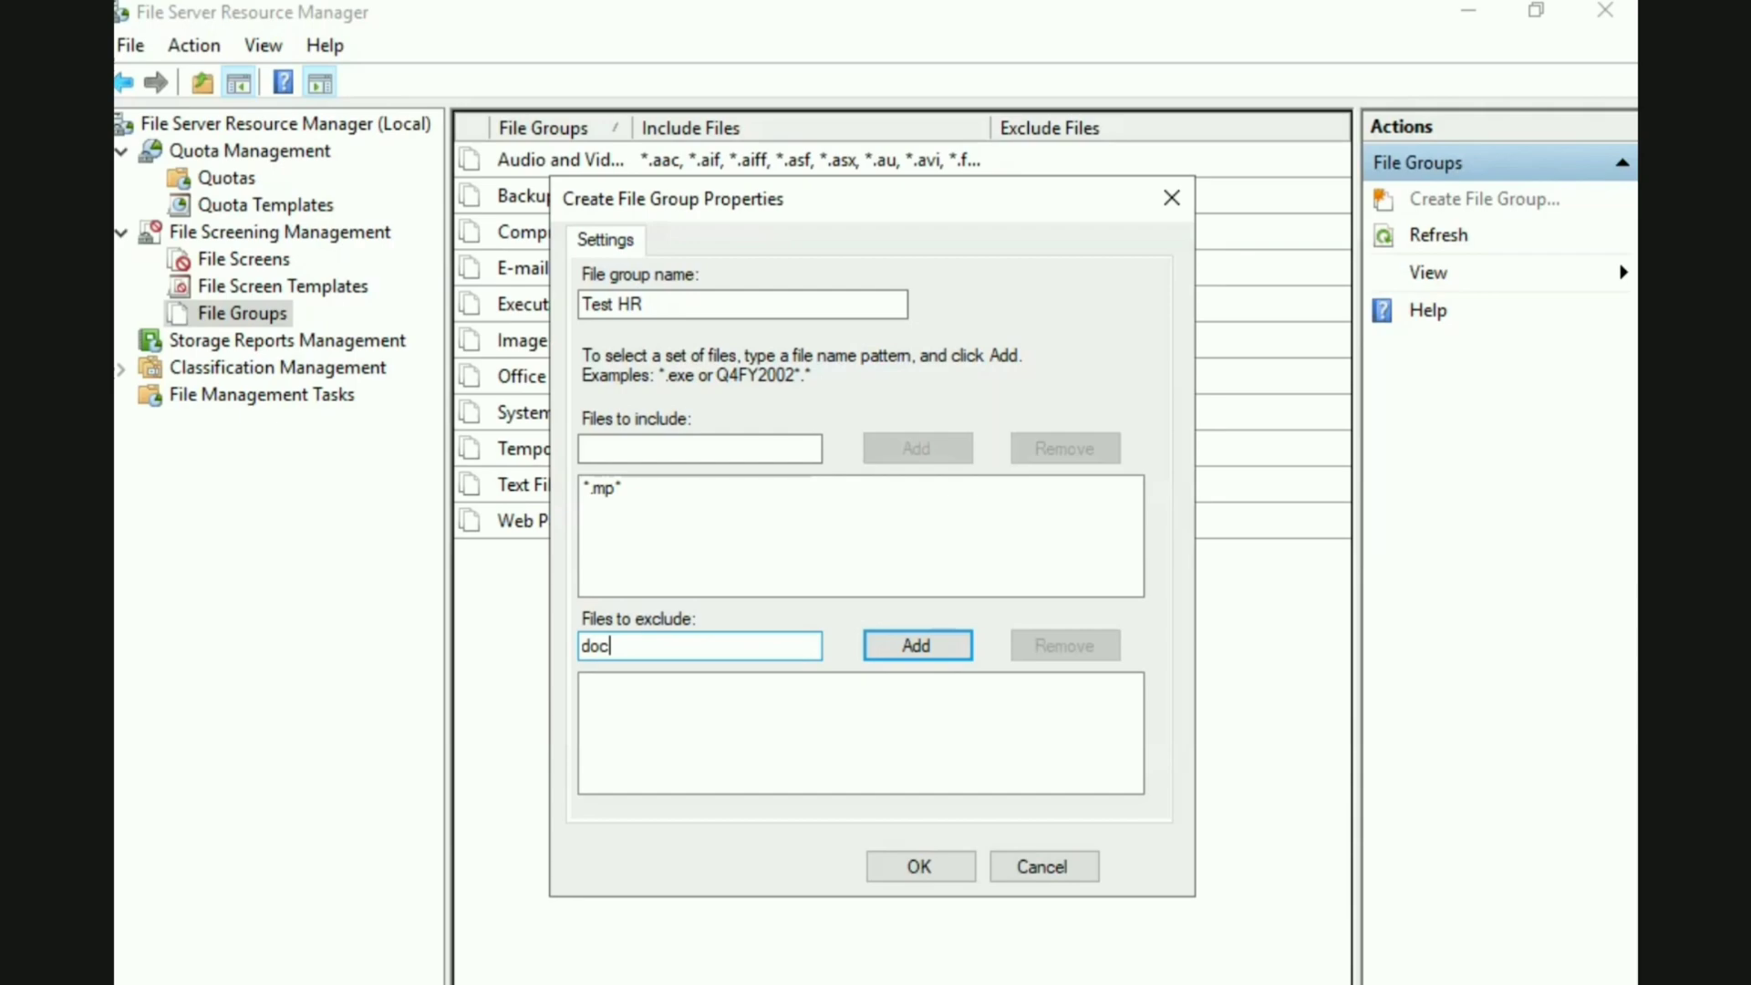
pyautogui.press('BackSpace')
pyautogui.press('BackSpace')
pyautogui.press('BackSpace')
# Save the Test HR file group and select it in the list of file groups
pyautogui.click(887, 859)
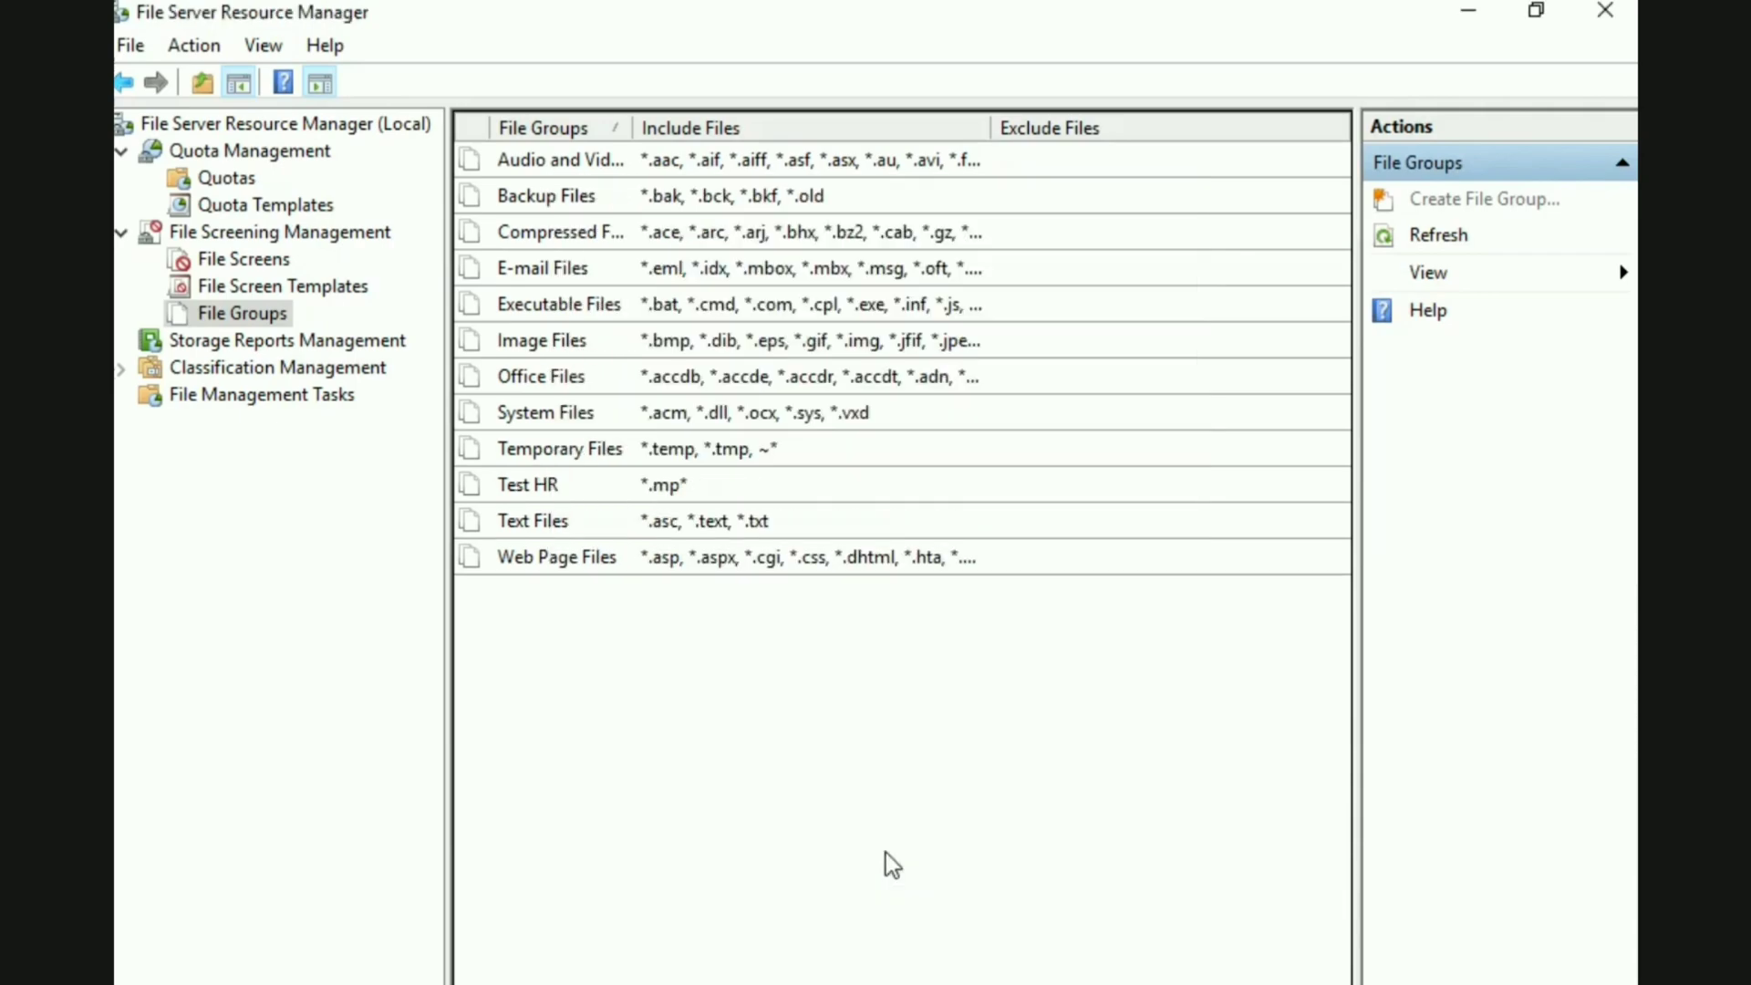
pyautogui.click(616, 493)
# Start a new file screen template and name it Test HR
pyautogui.click(329, 292)
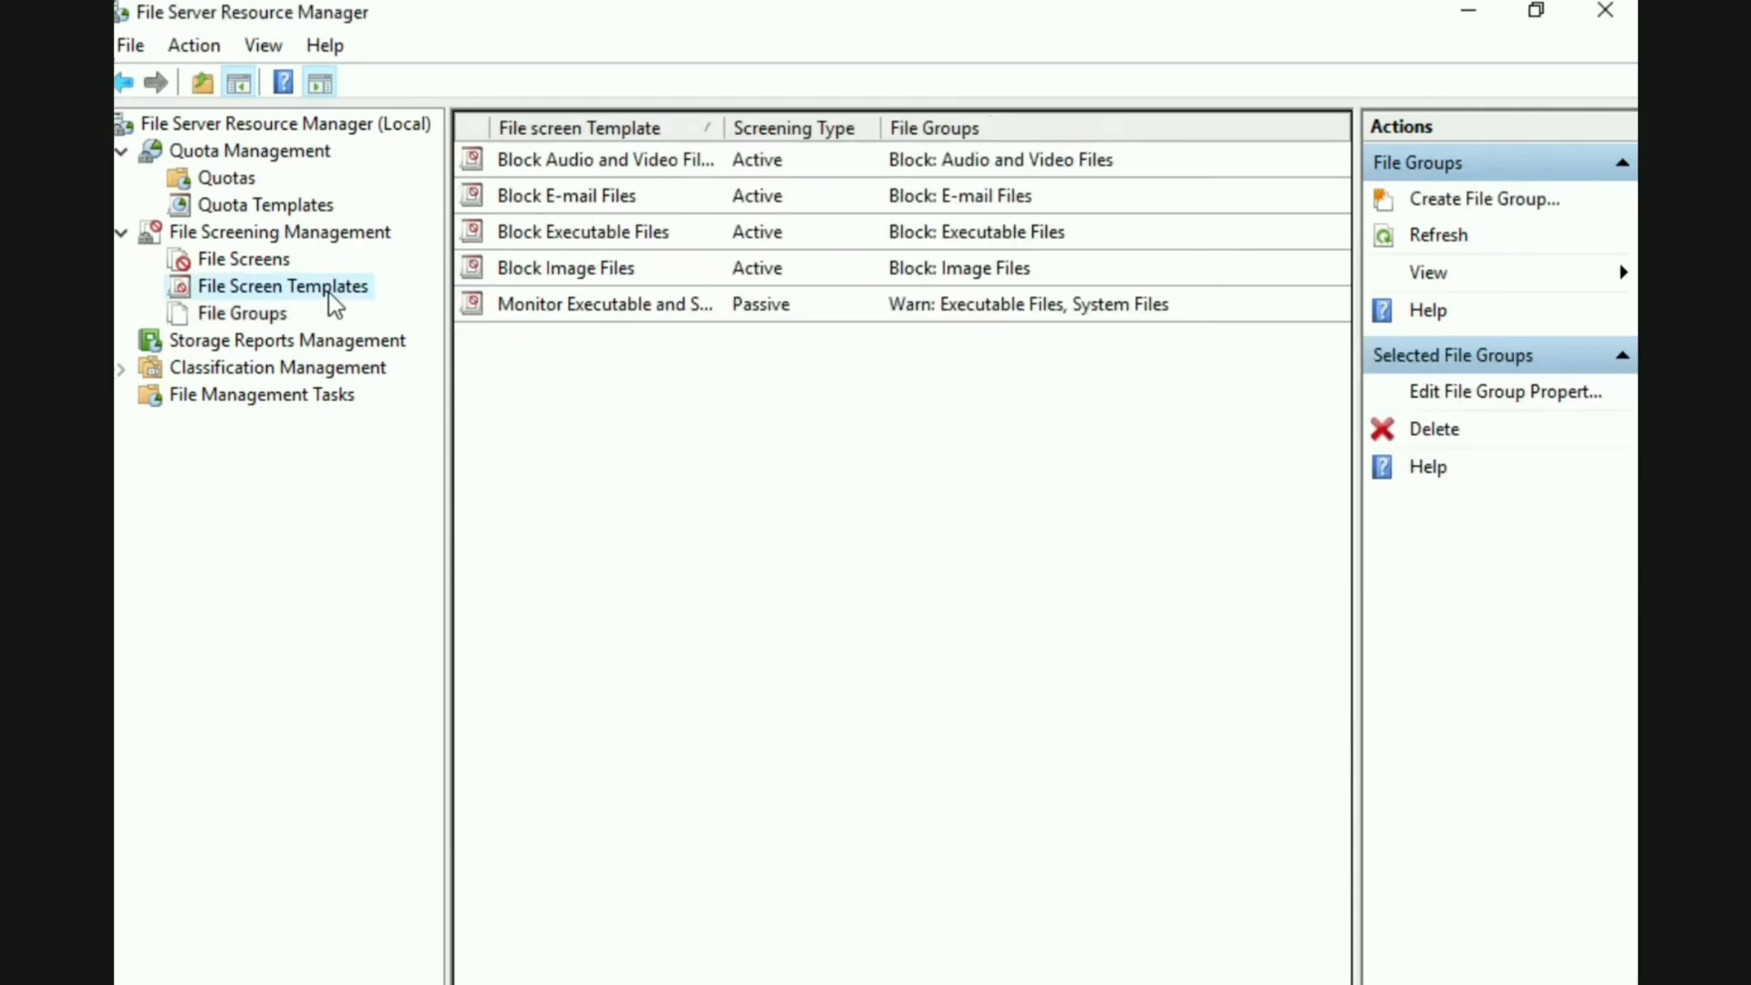
pyautogui.rightClick(621, 408)
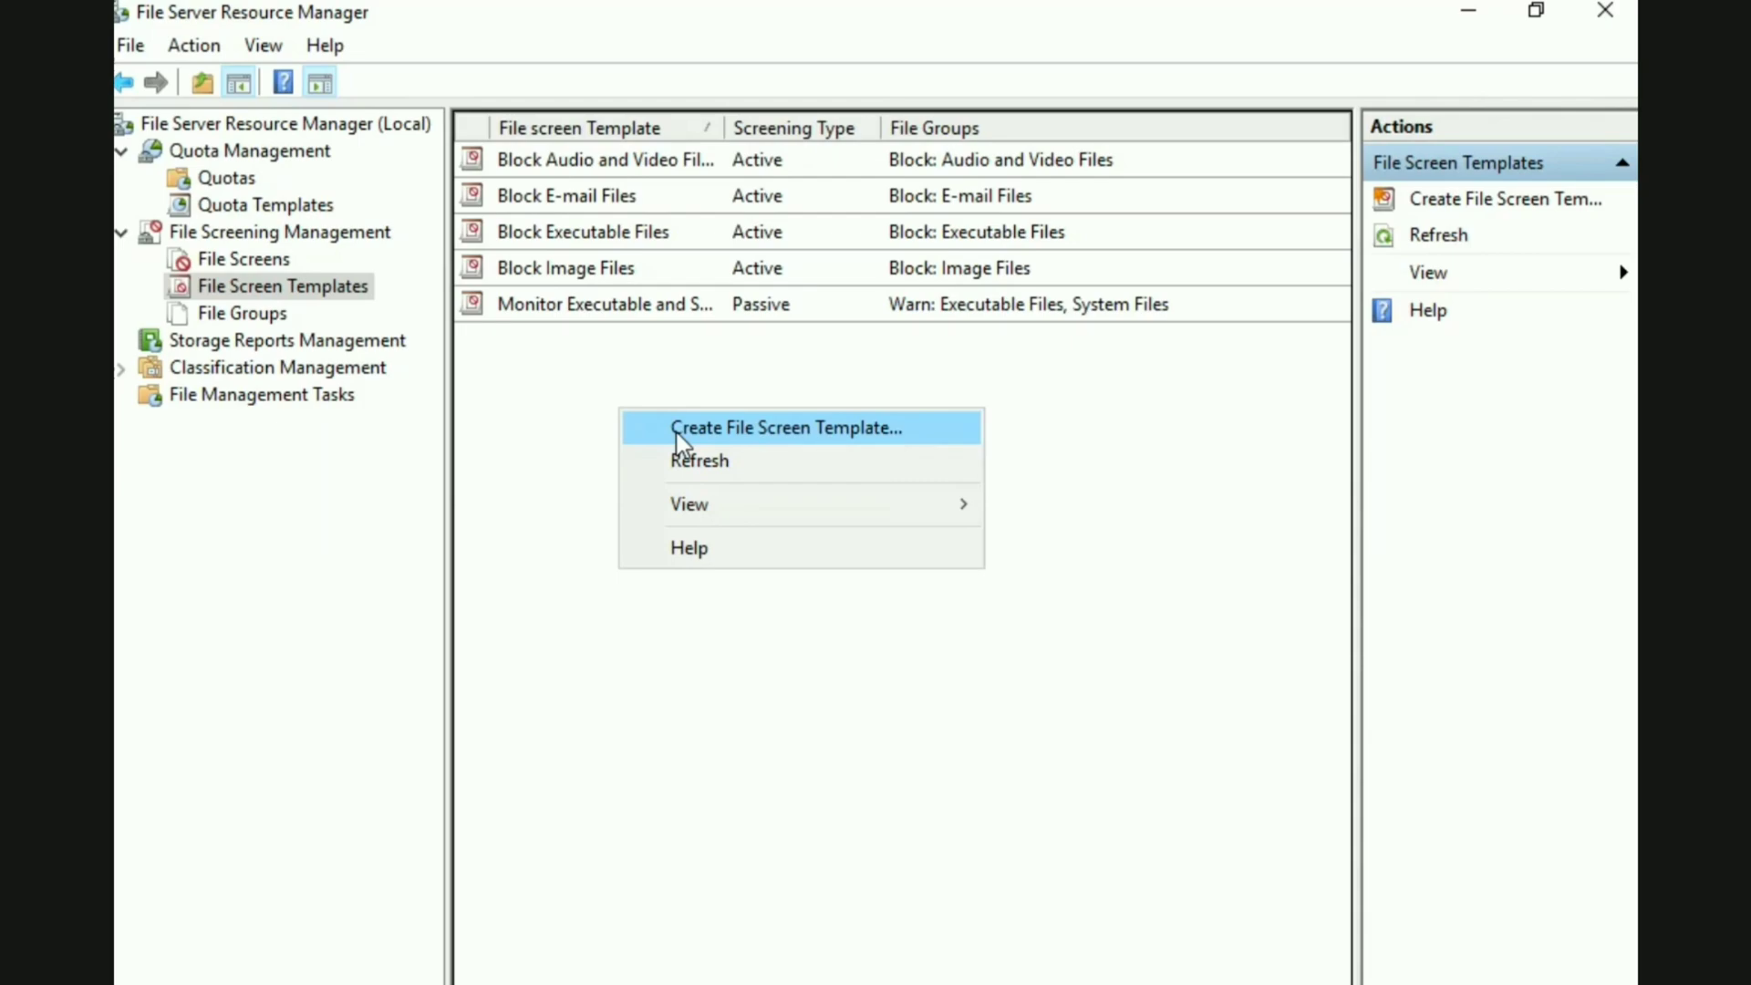
pyautogui.click(677, 428)
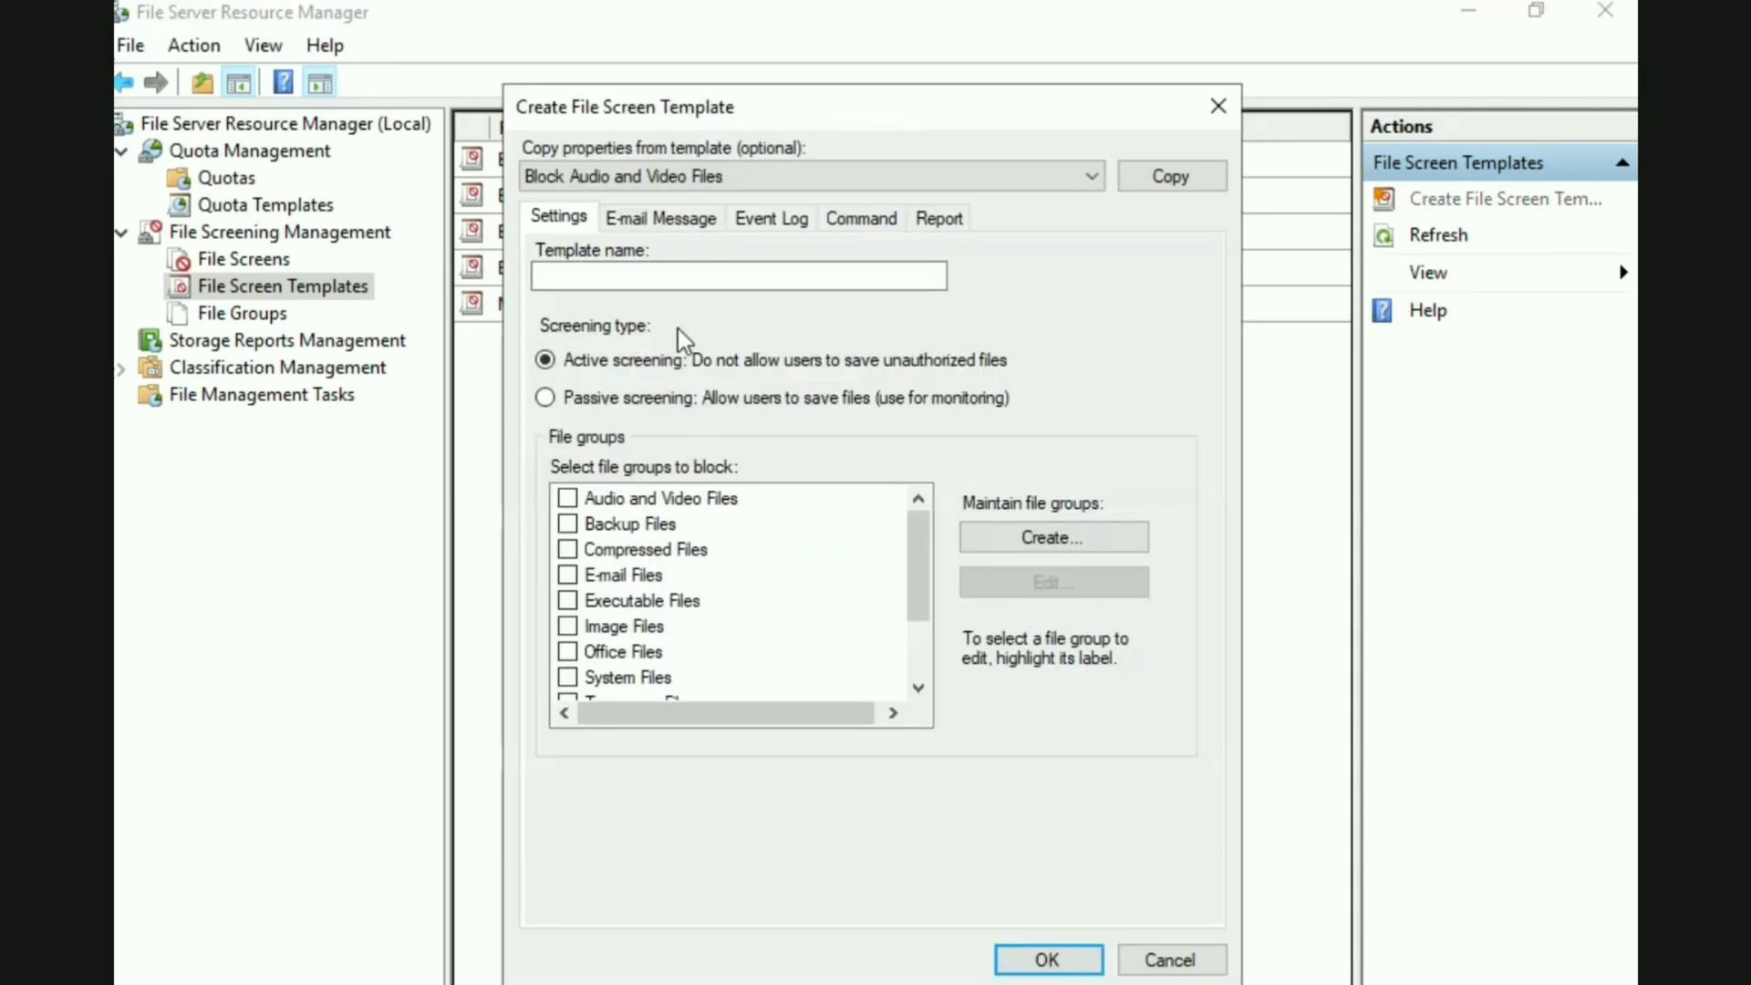
pyautogui.click(652, 275)
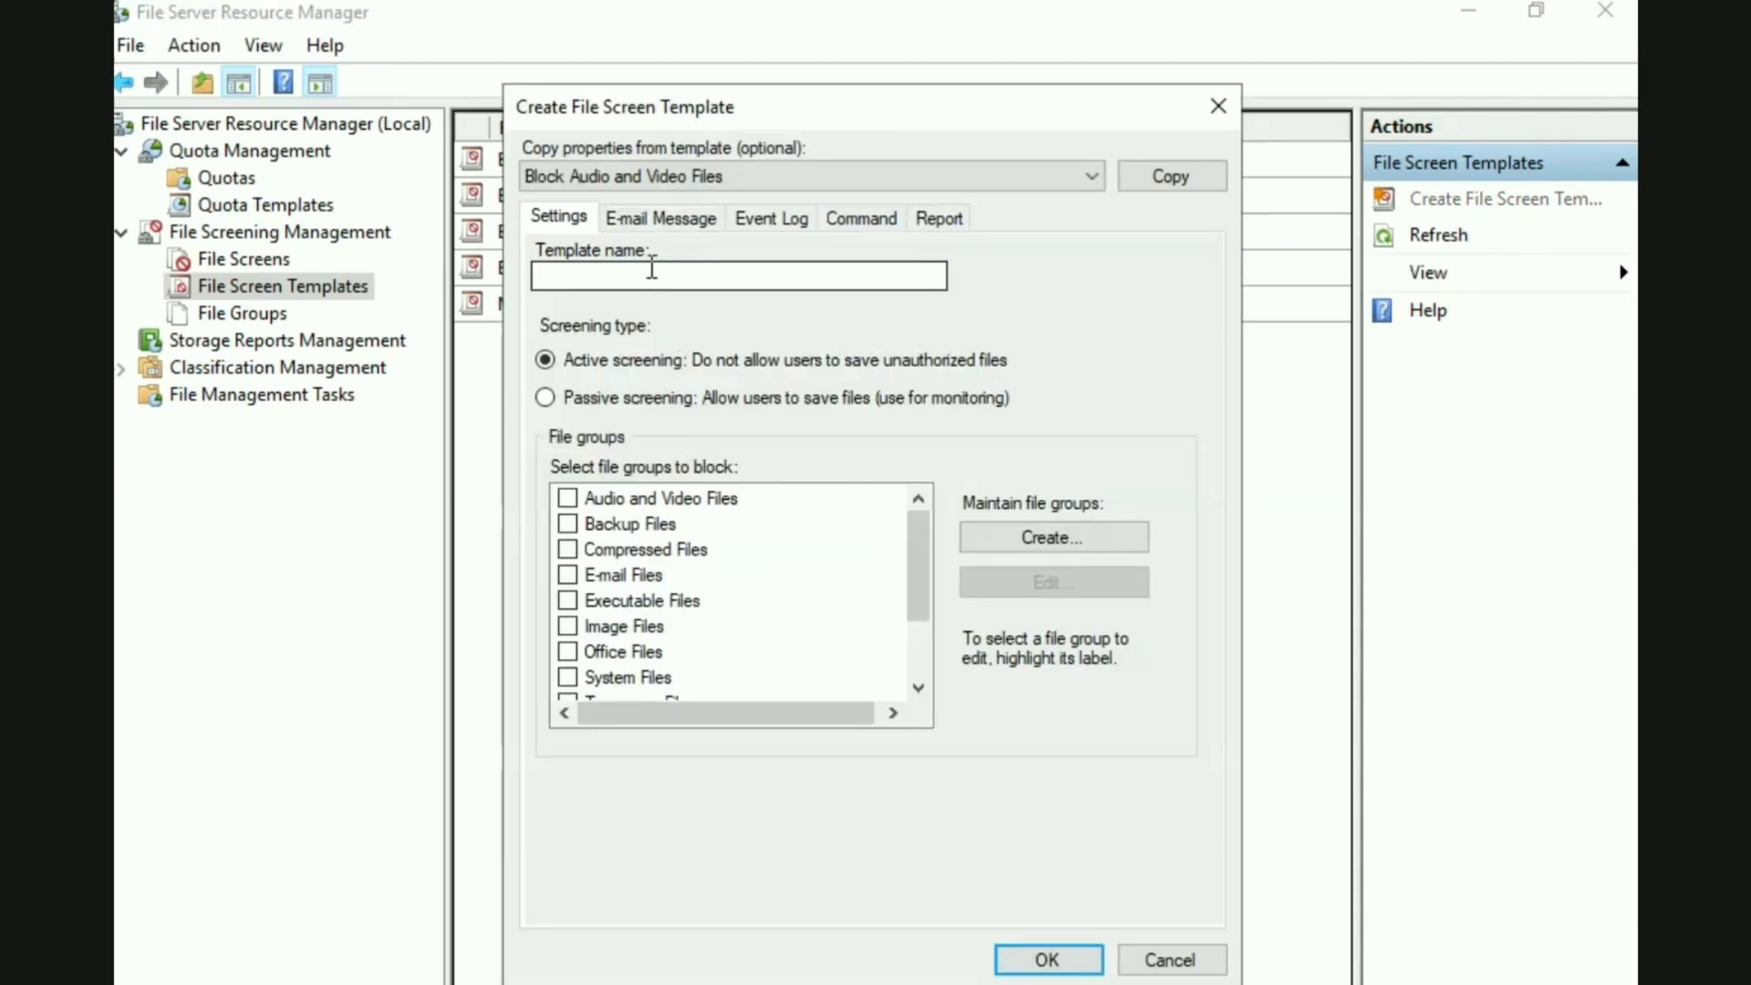
pyautogui.write('Test HR')
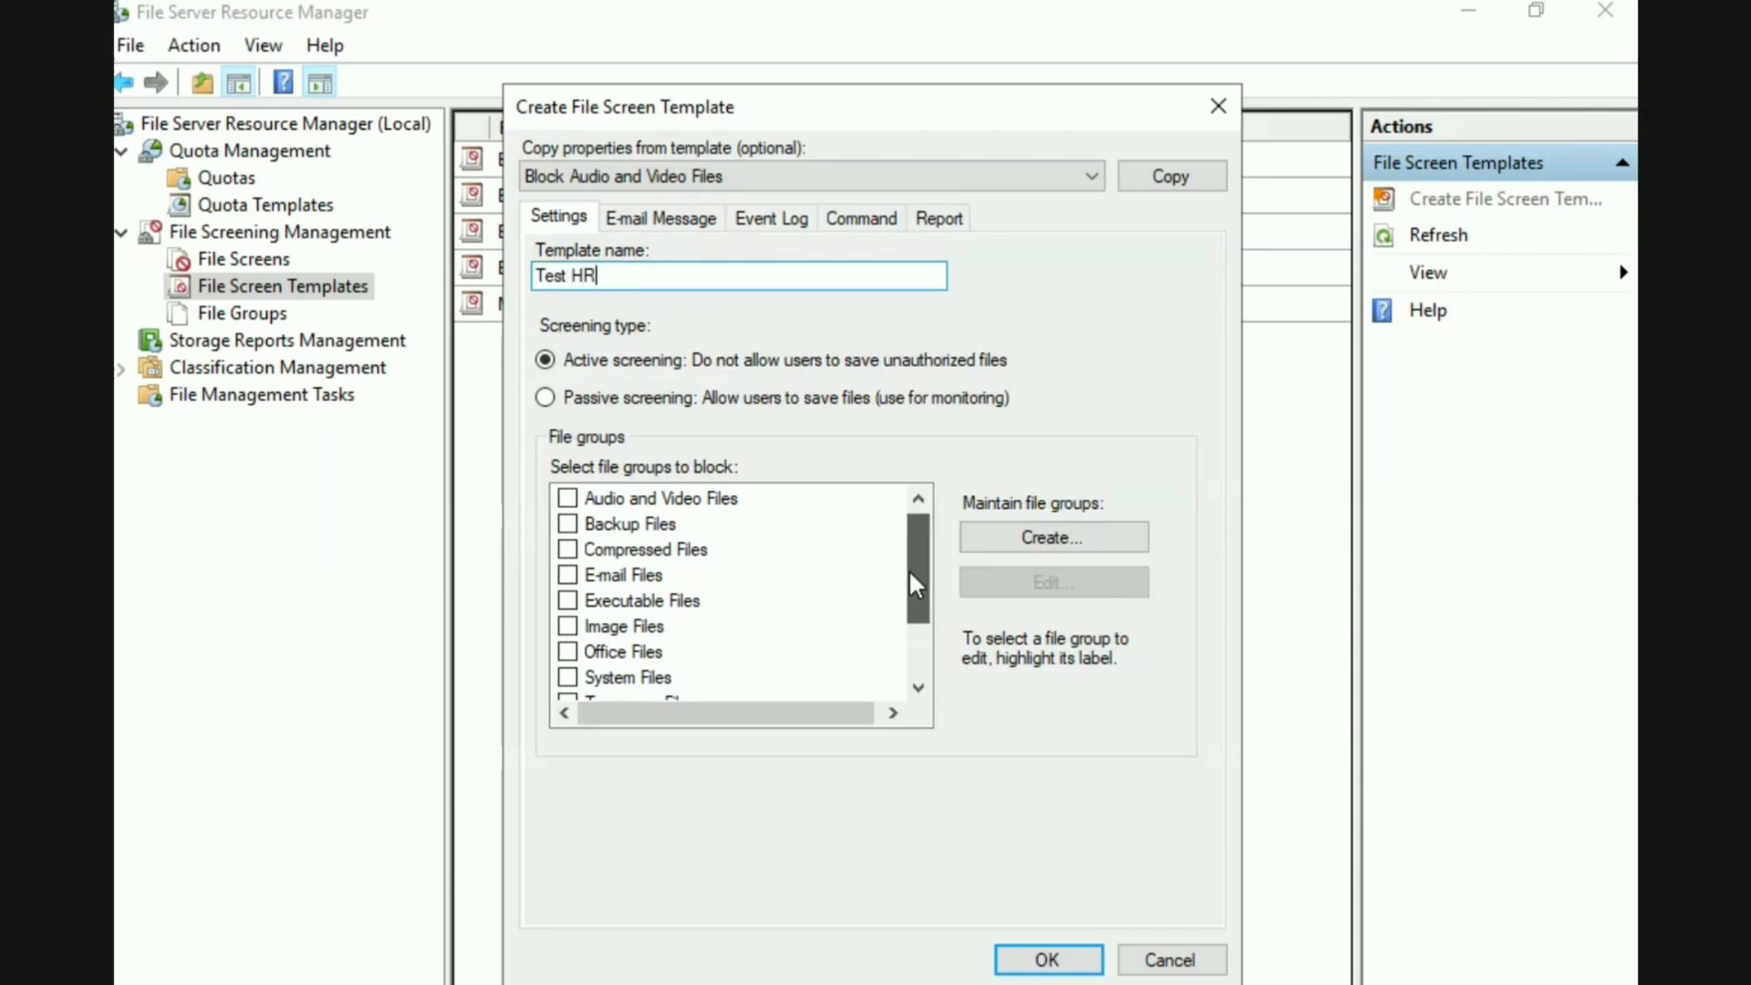
# Set the template to block the Test HR file group and save the file screen template
pyautogui.moveTo(908, 569); pyautogui.dragTo(908, 620)
pyautogui.click(568, 627)
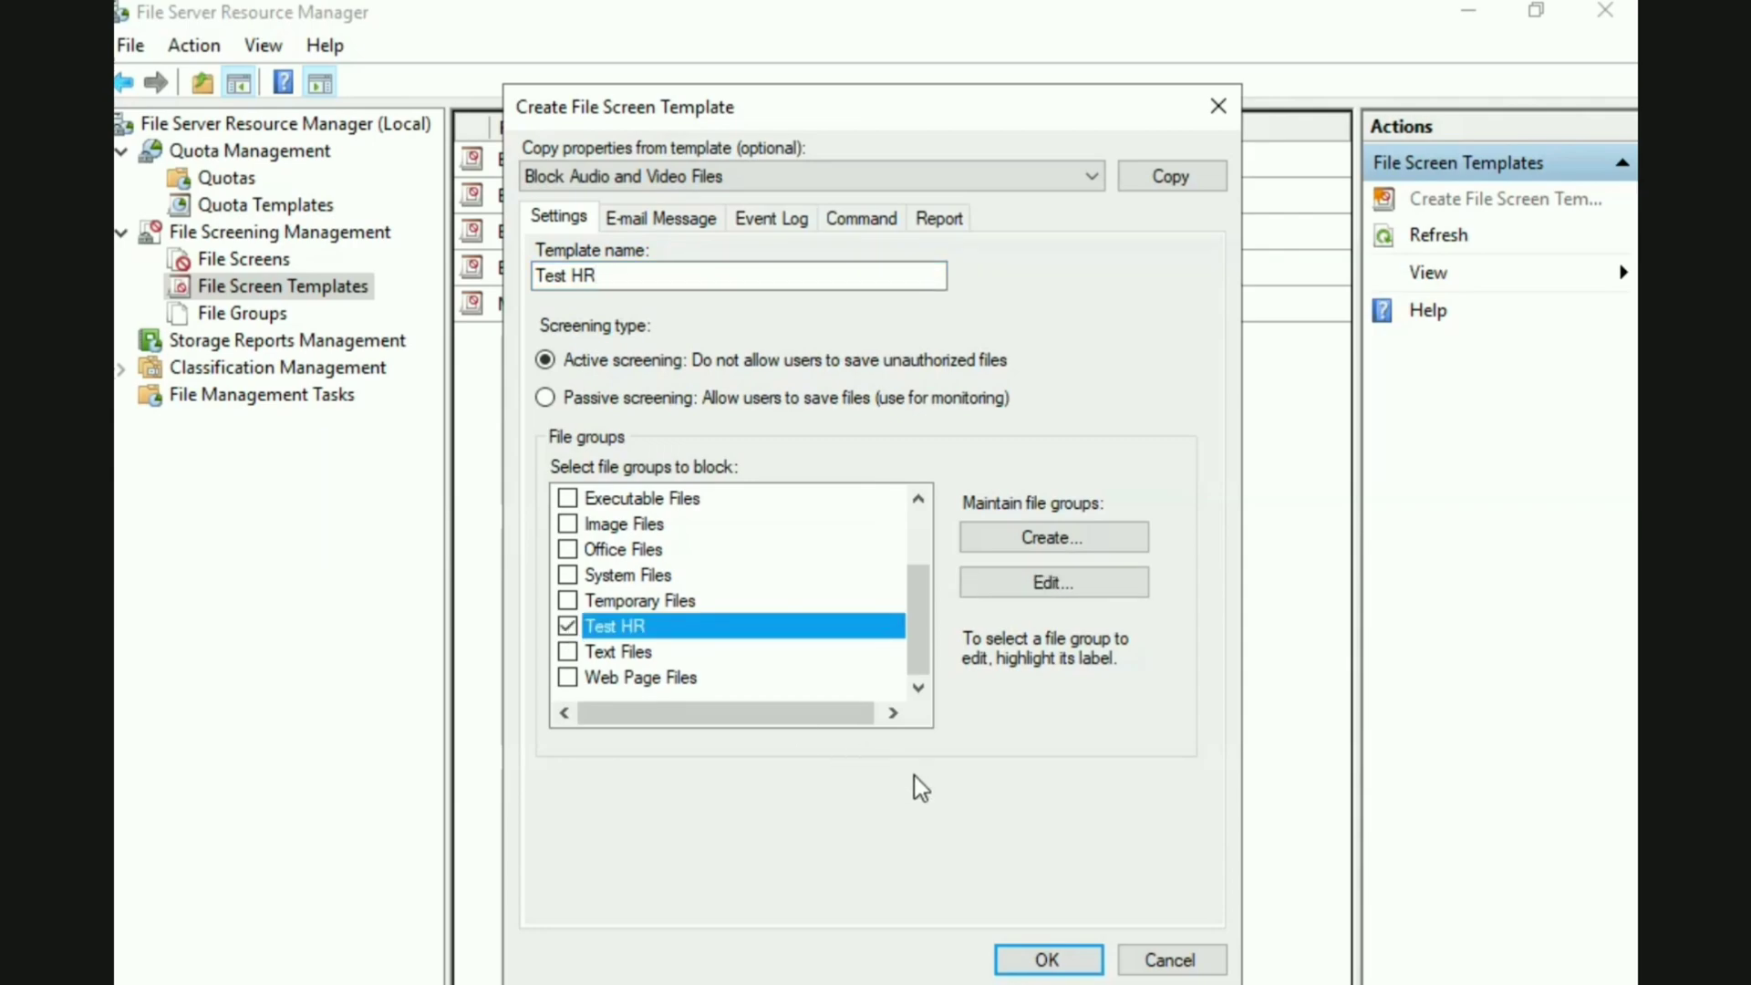
pyautogui.click(1046, 958)
pyautogui.click(516, 341)
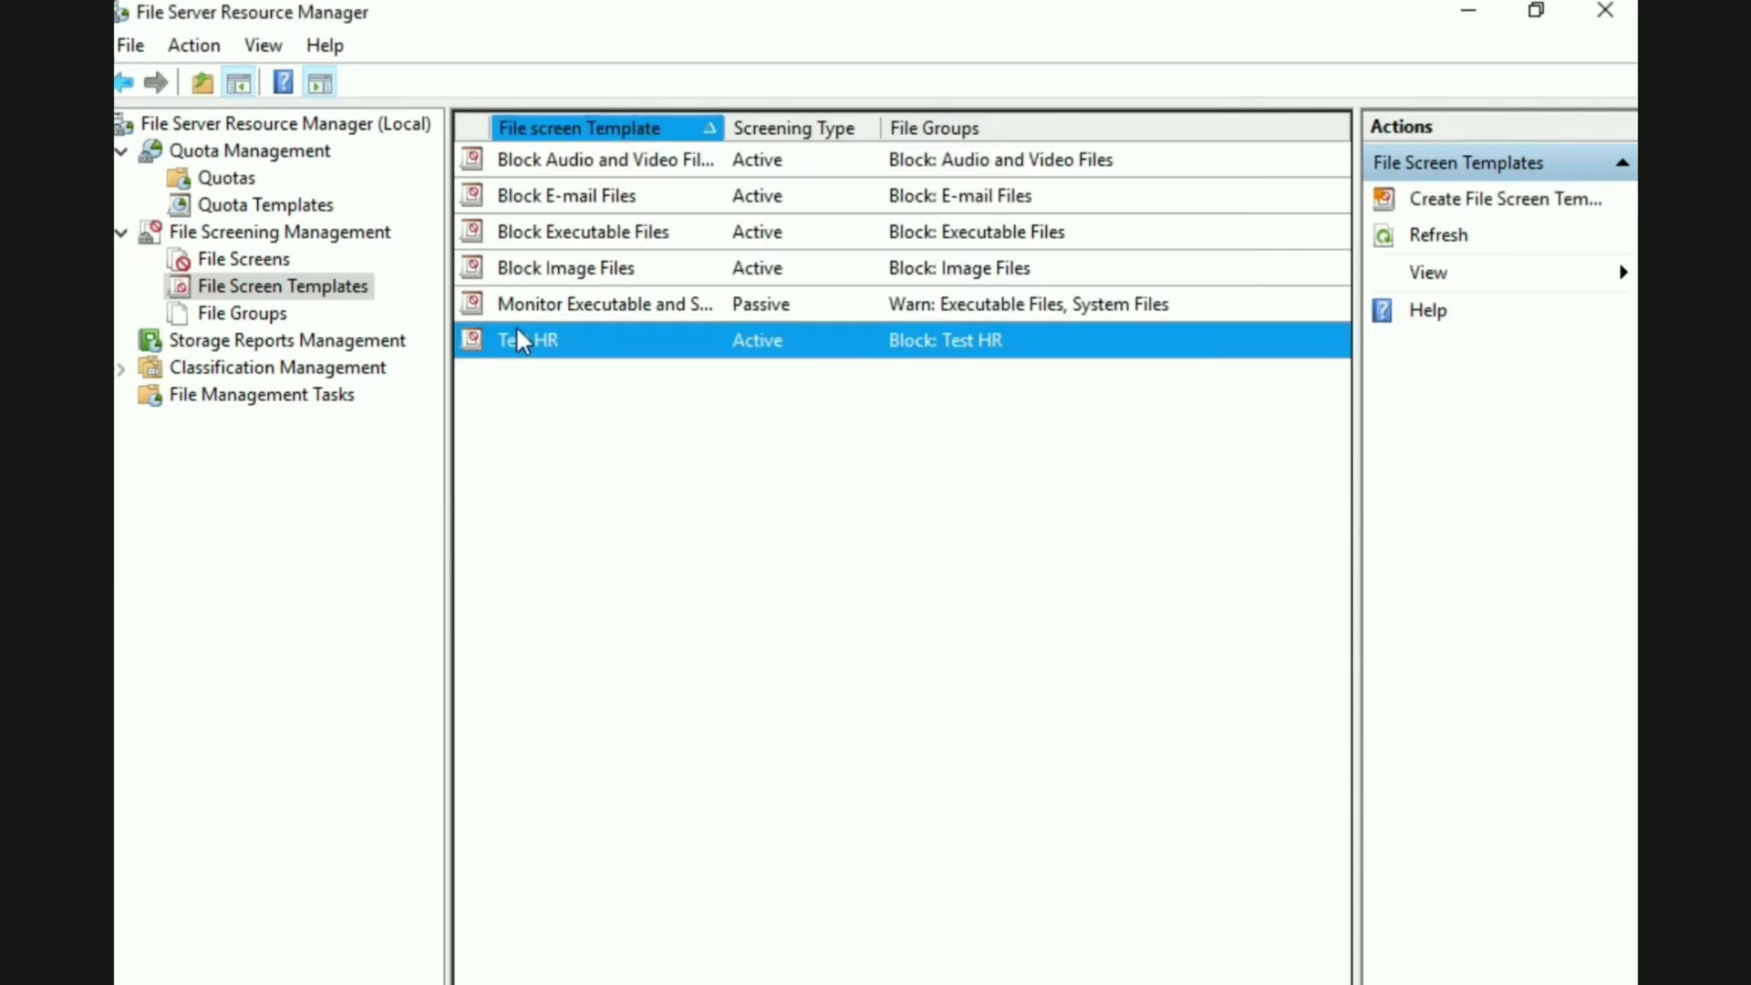
# Edit the Test HR file screen template to send a warning to the event log, and save it
pyautogui.click(239, 264)
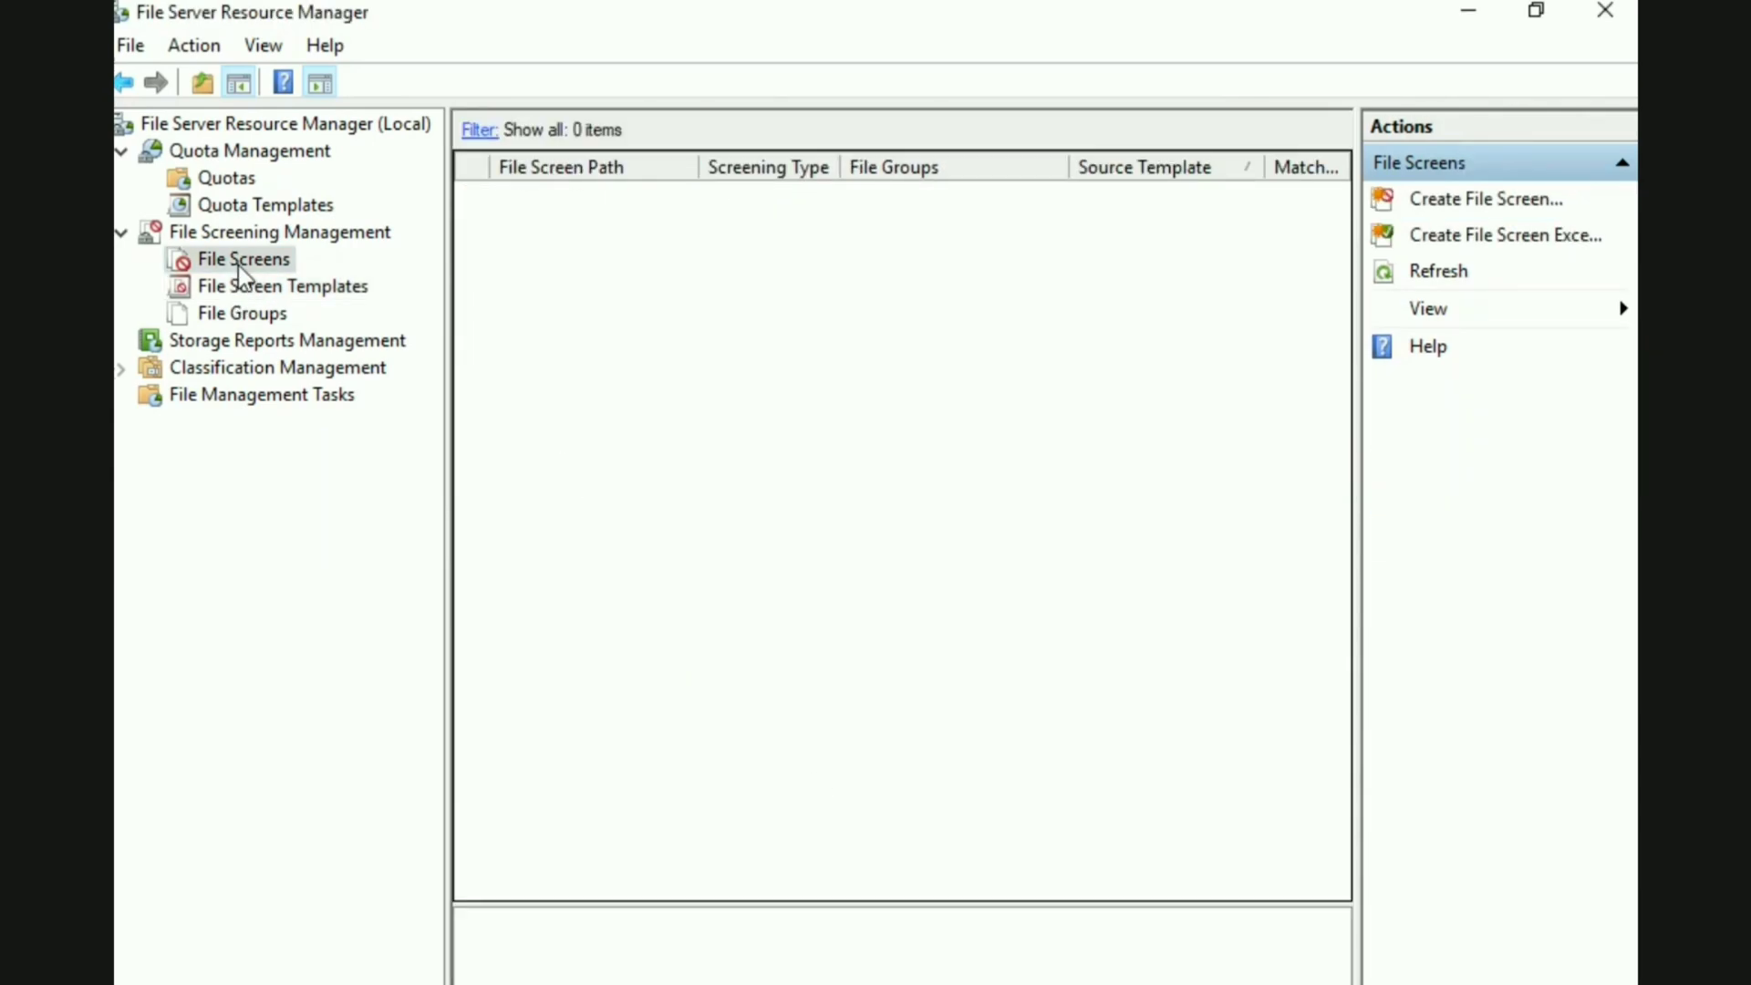
pyautogui.click(273, 285)
pyautogui.rightClick(559, 345)
pyautogui.click(654, 398)
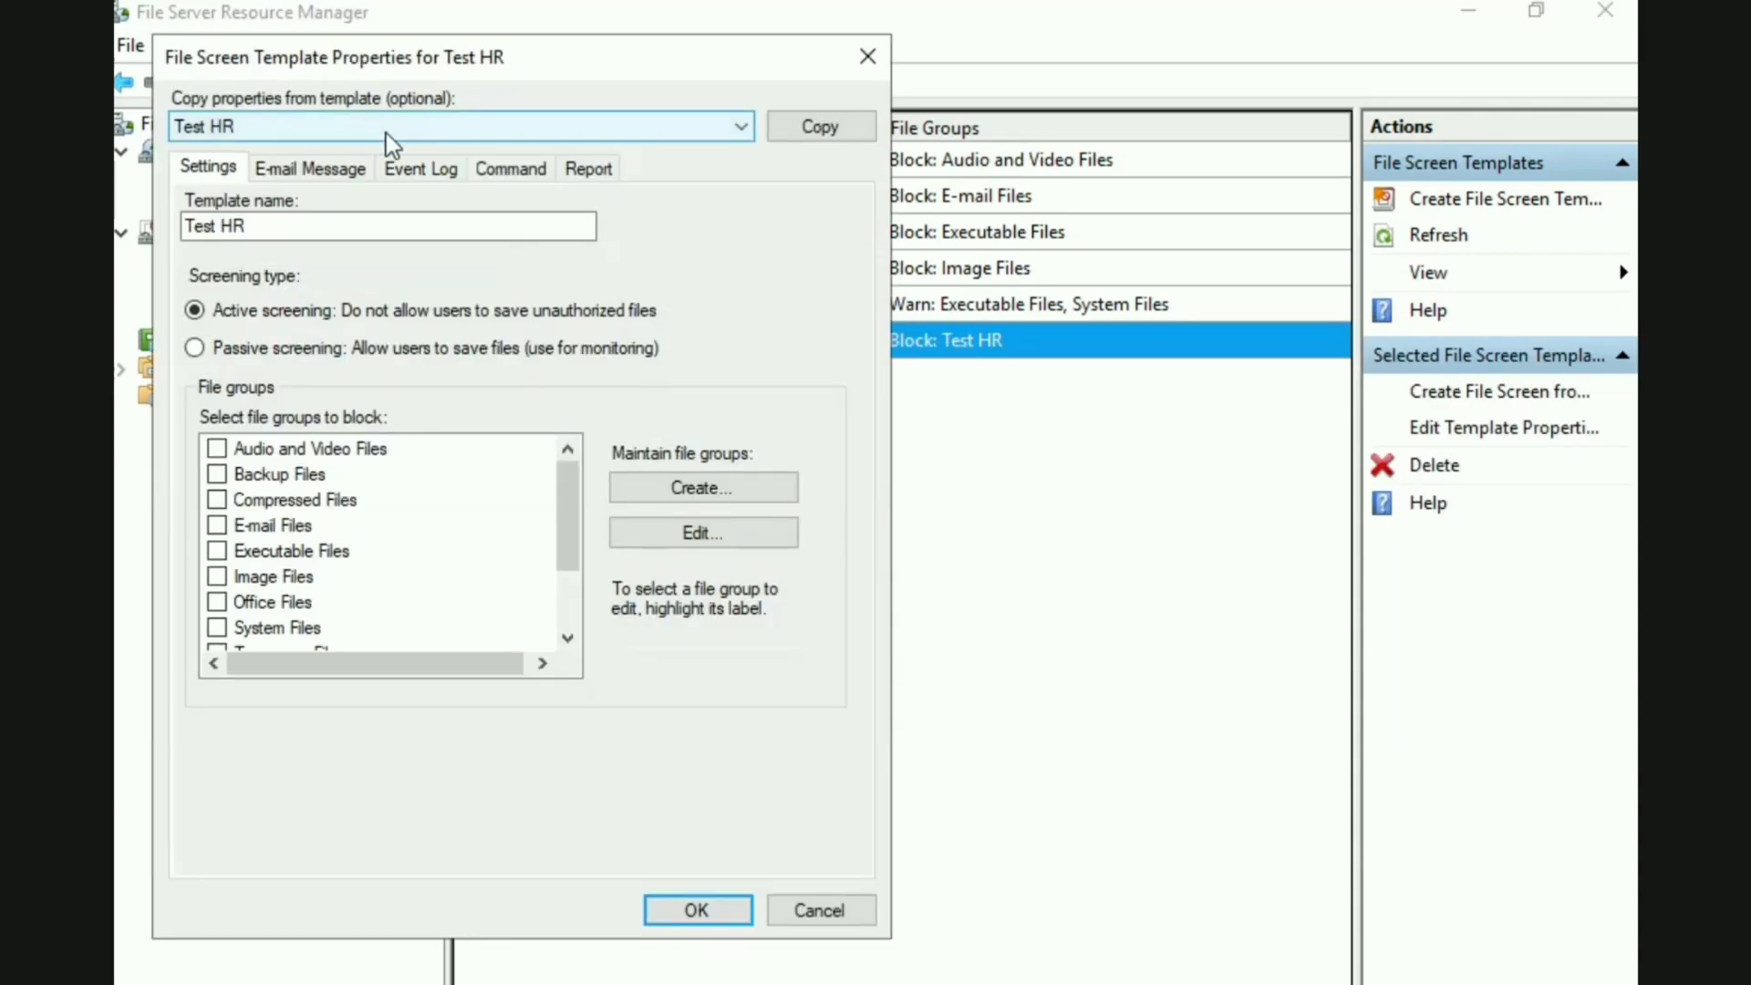
pyautogui.click(406, 173)
pyautogui.click(196, 213)
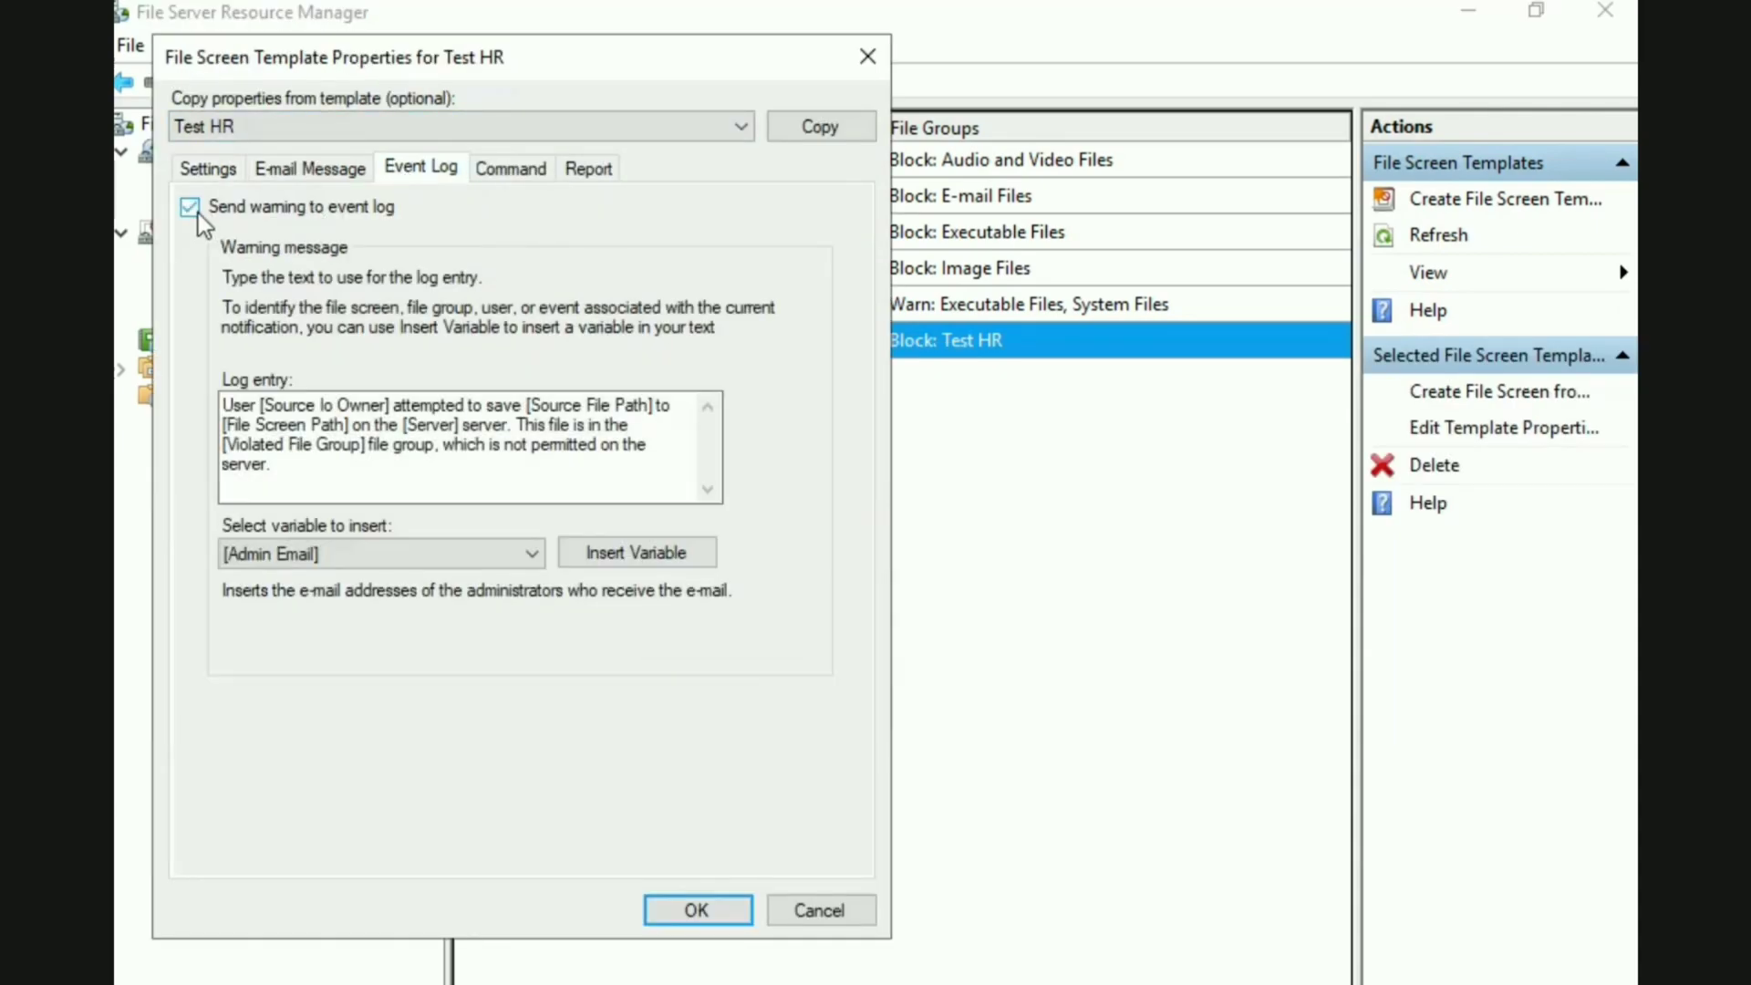
pyautogui.click(682, 890)
pyautogui.click(653, 434)
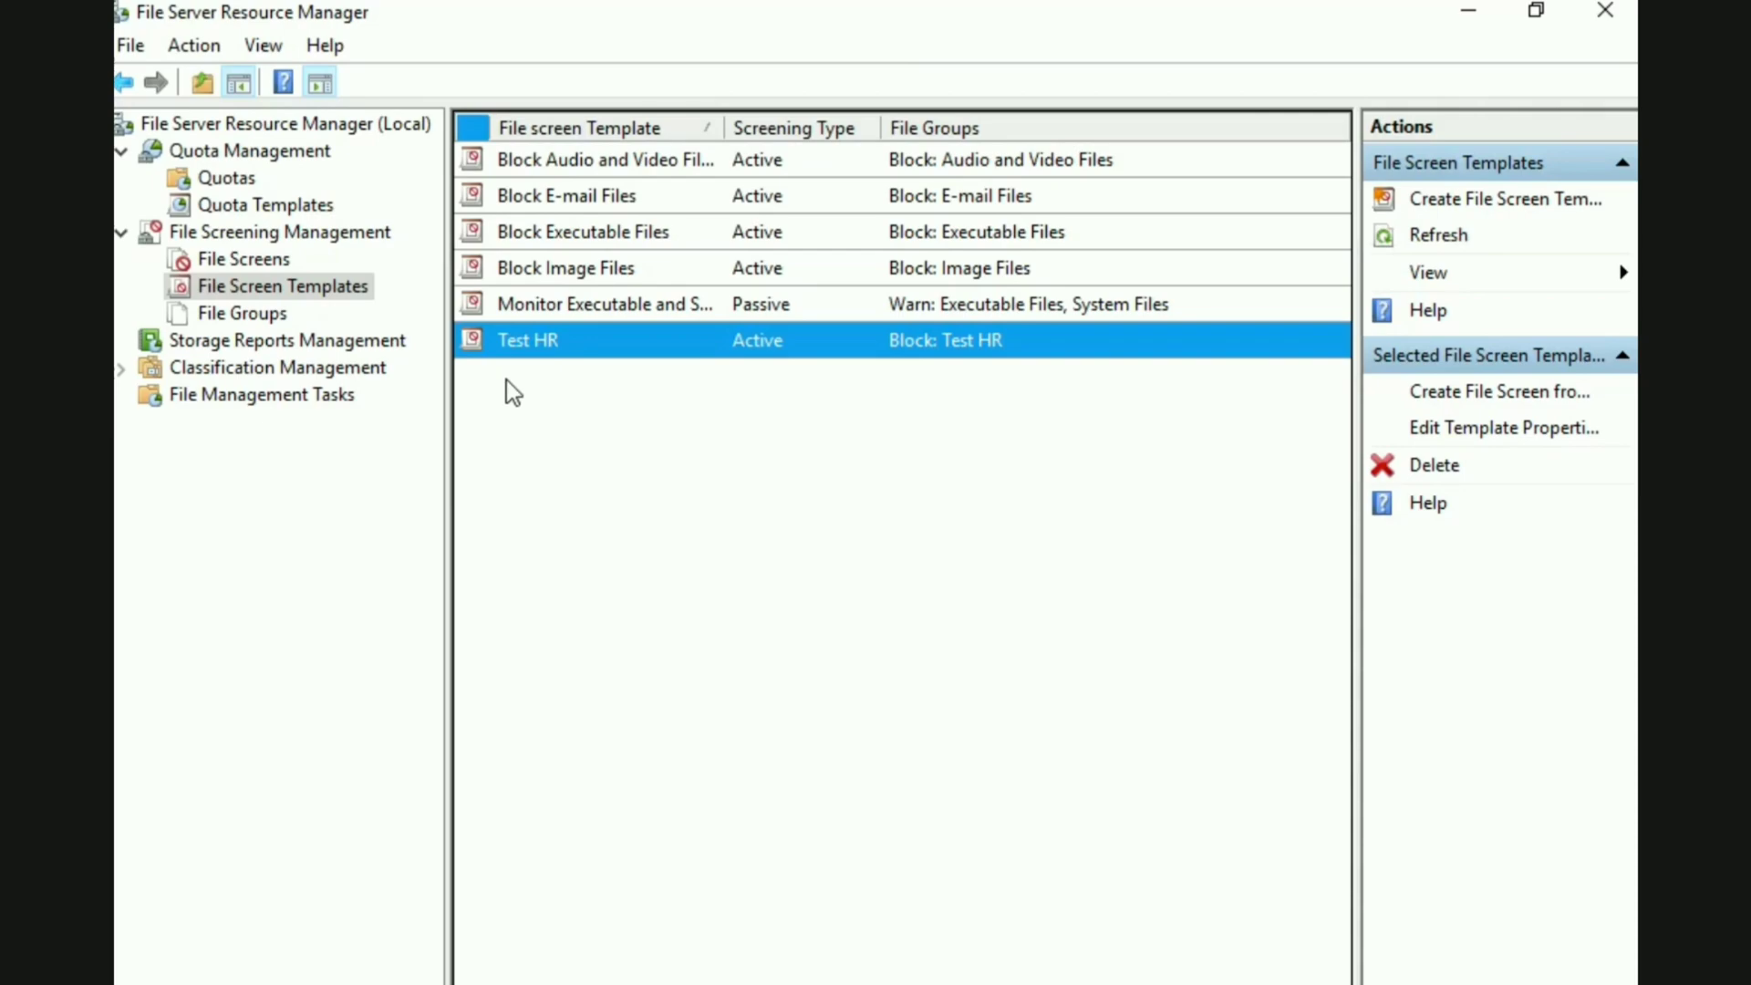
# Start a new file screen and set its path to the C:\HR folder
pyautogui.click(264, 261)
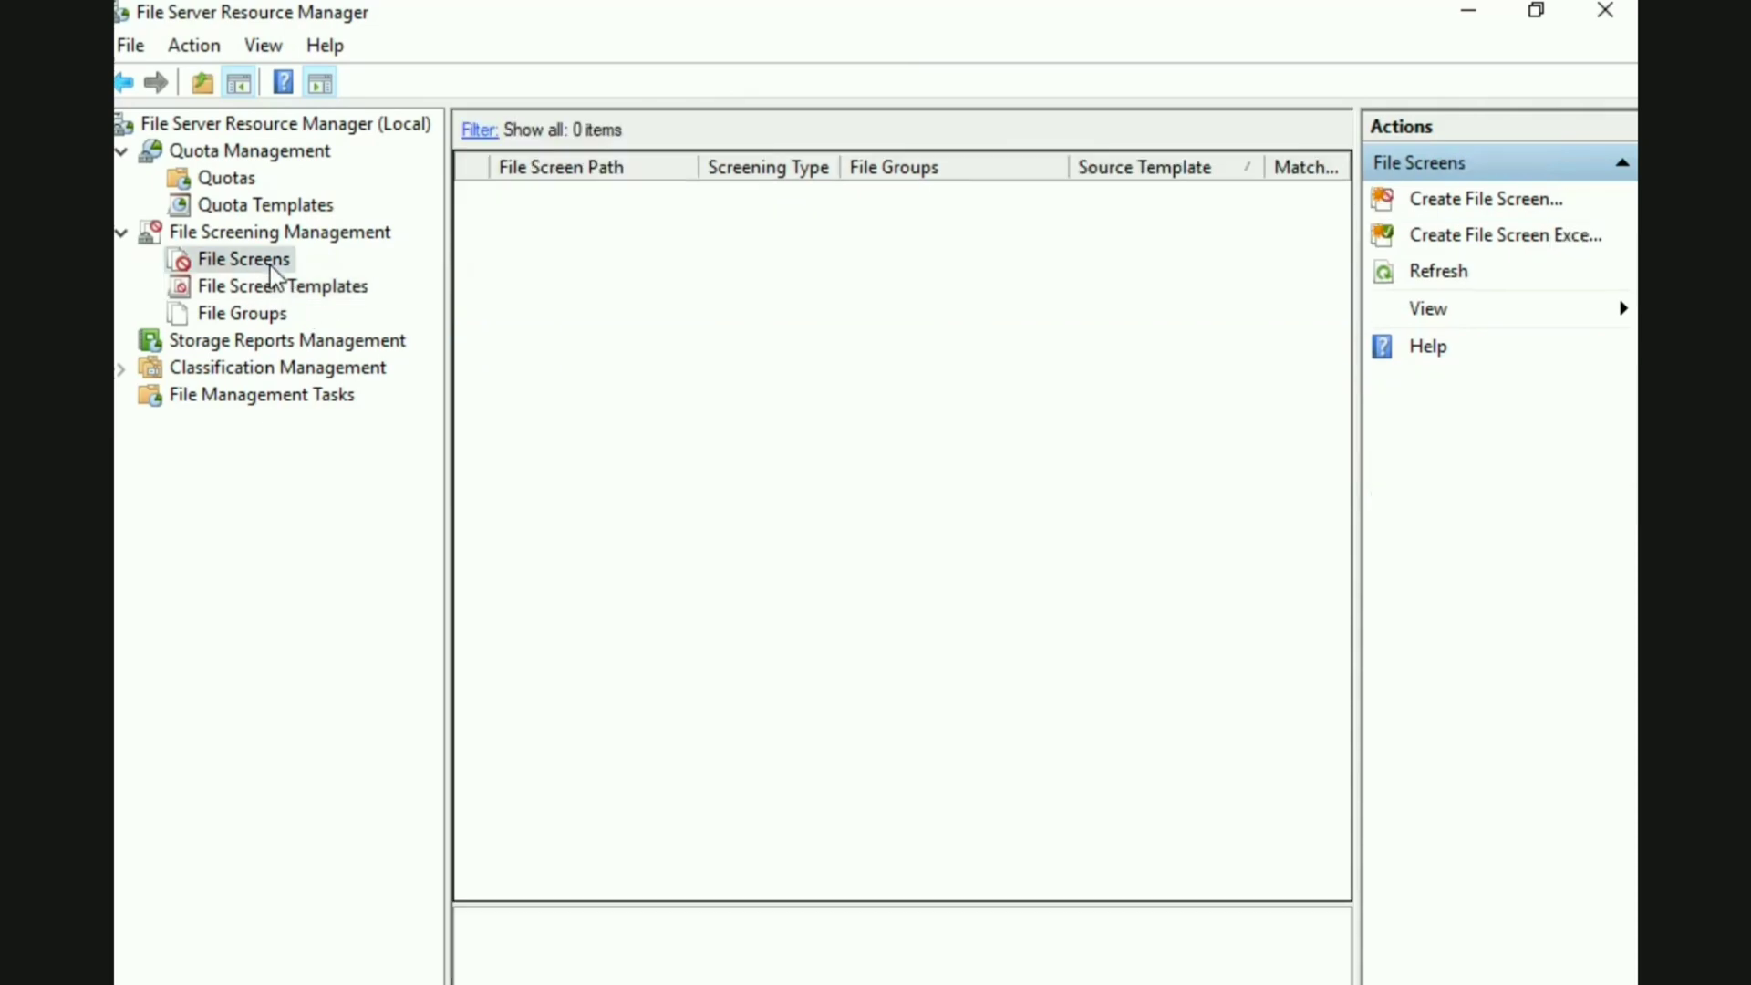
pyautogui.rightClick(501, 318)
pyautogui.click(584, 336)
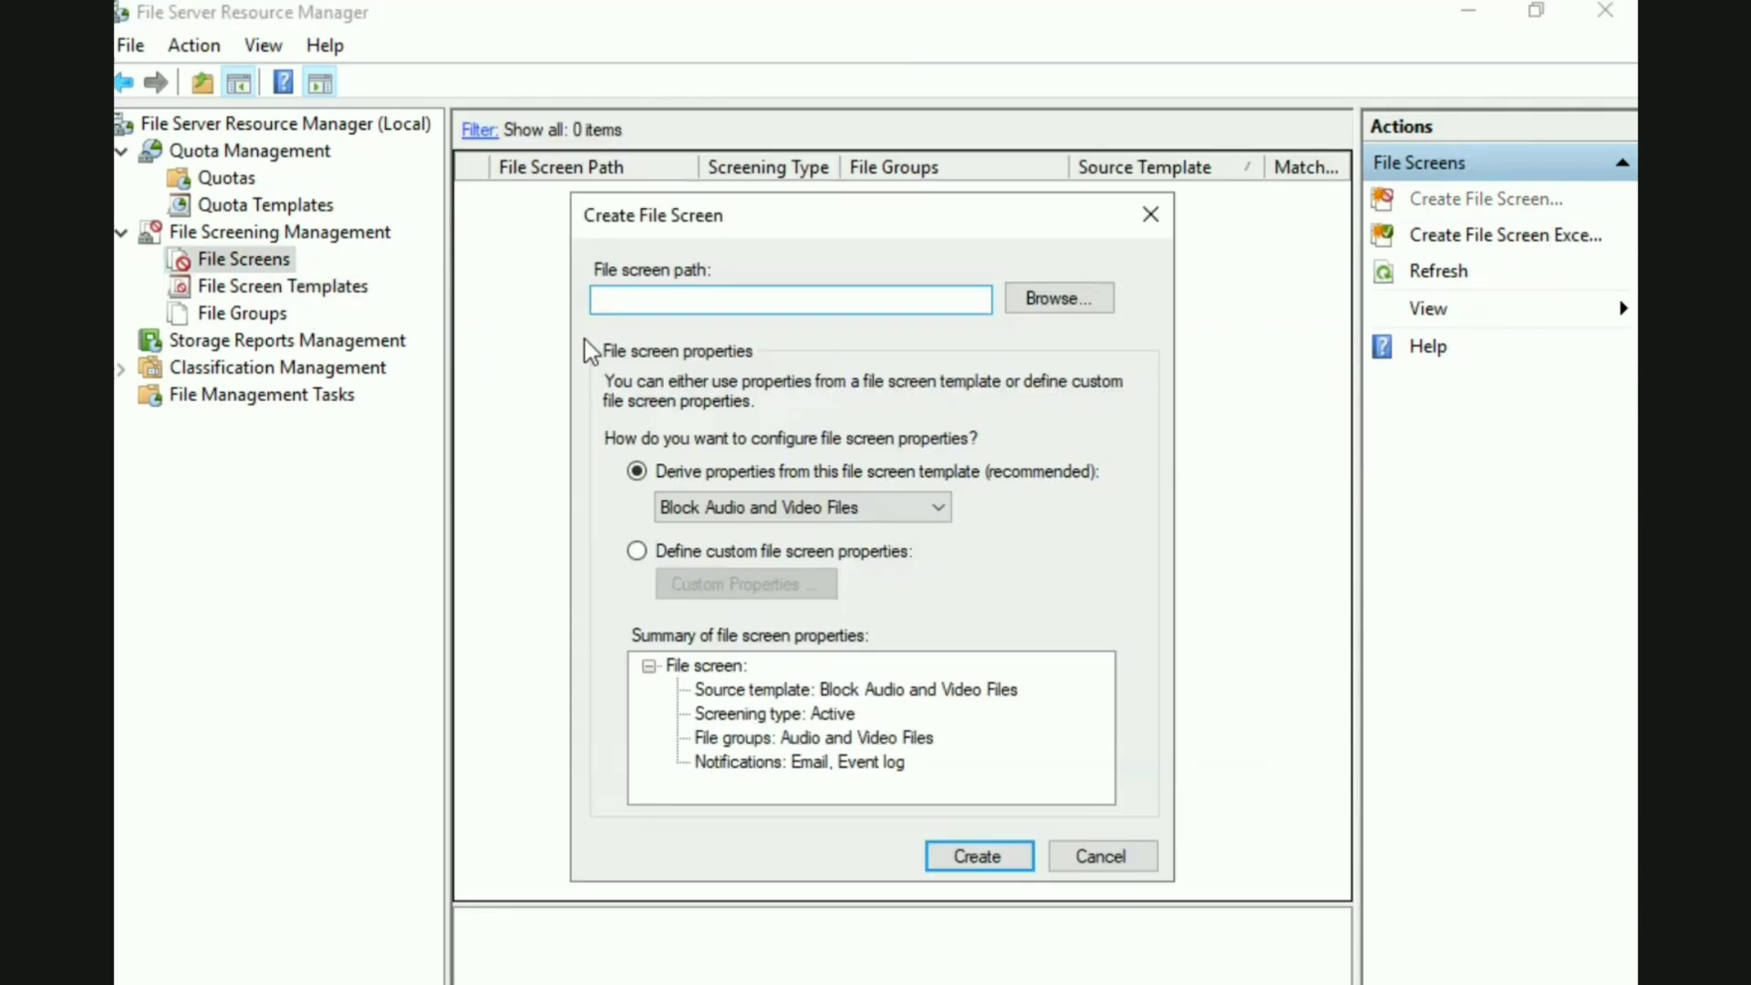
pyautogui.click(1025, 304)
pyautogui.scroll(-1, 1085, 531)
pyautogui.doubleClick(825, 623)
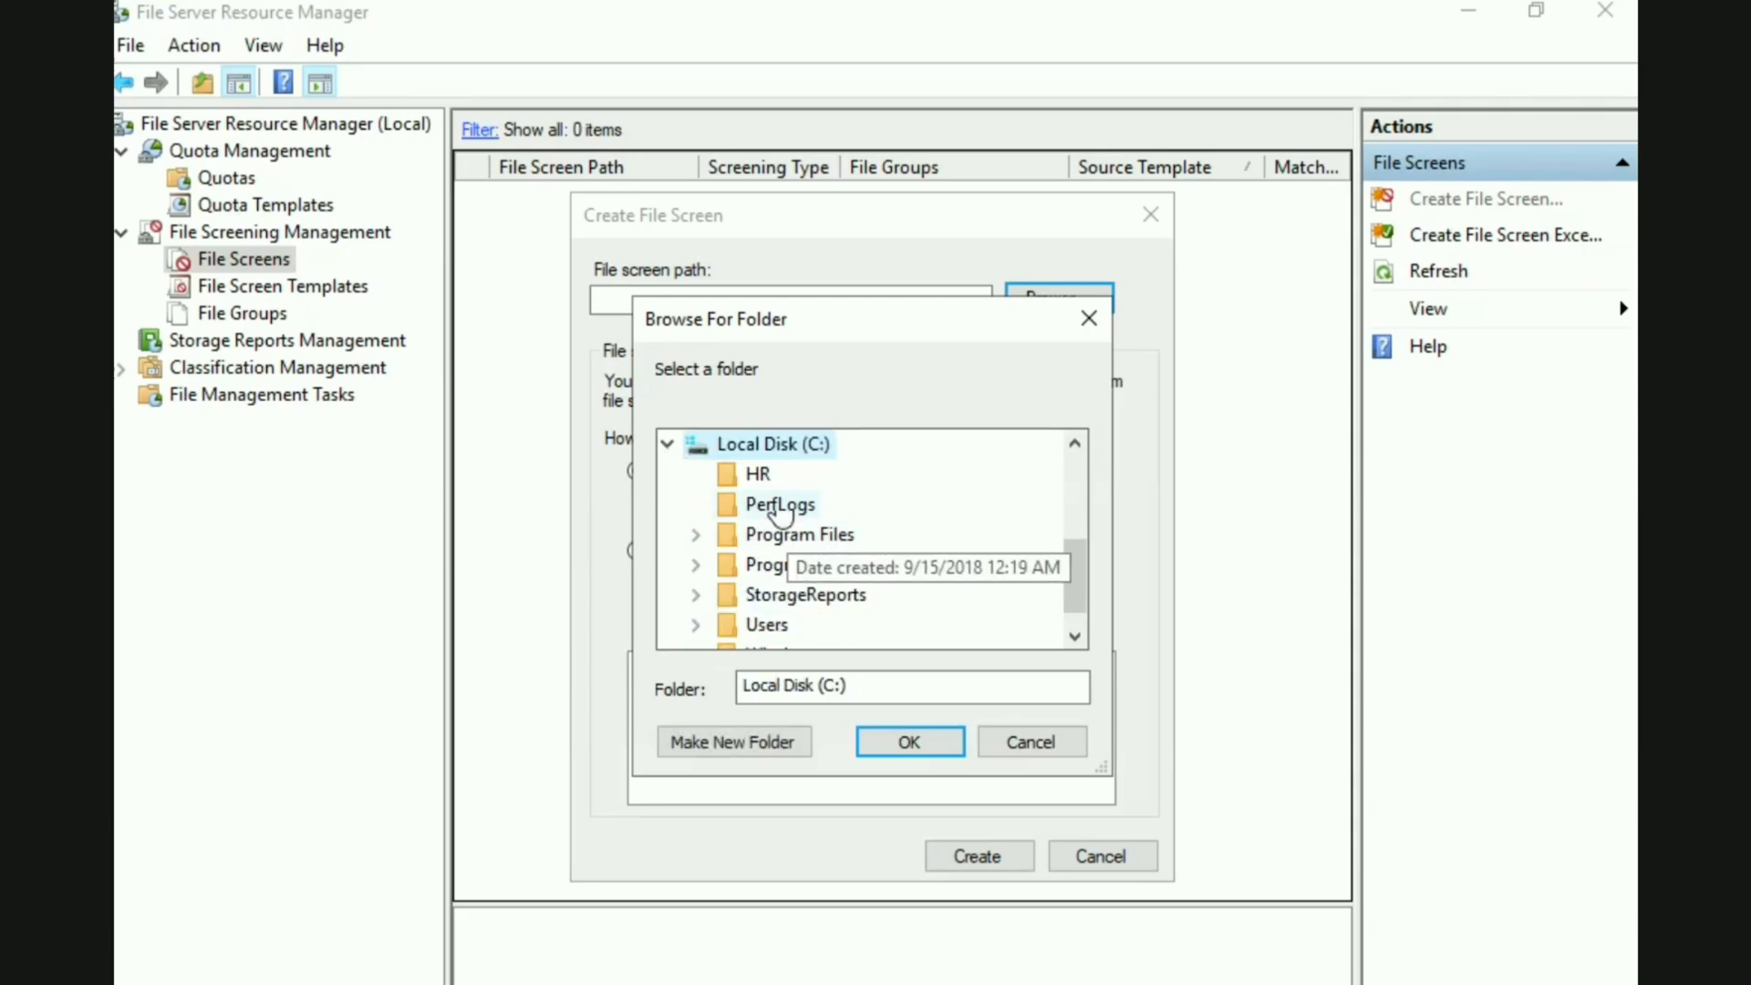
pyautogui.click(752, 475)
pyautogui.click(903, 738)
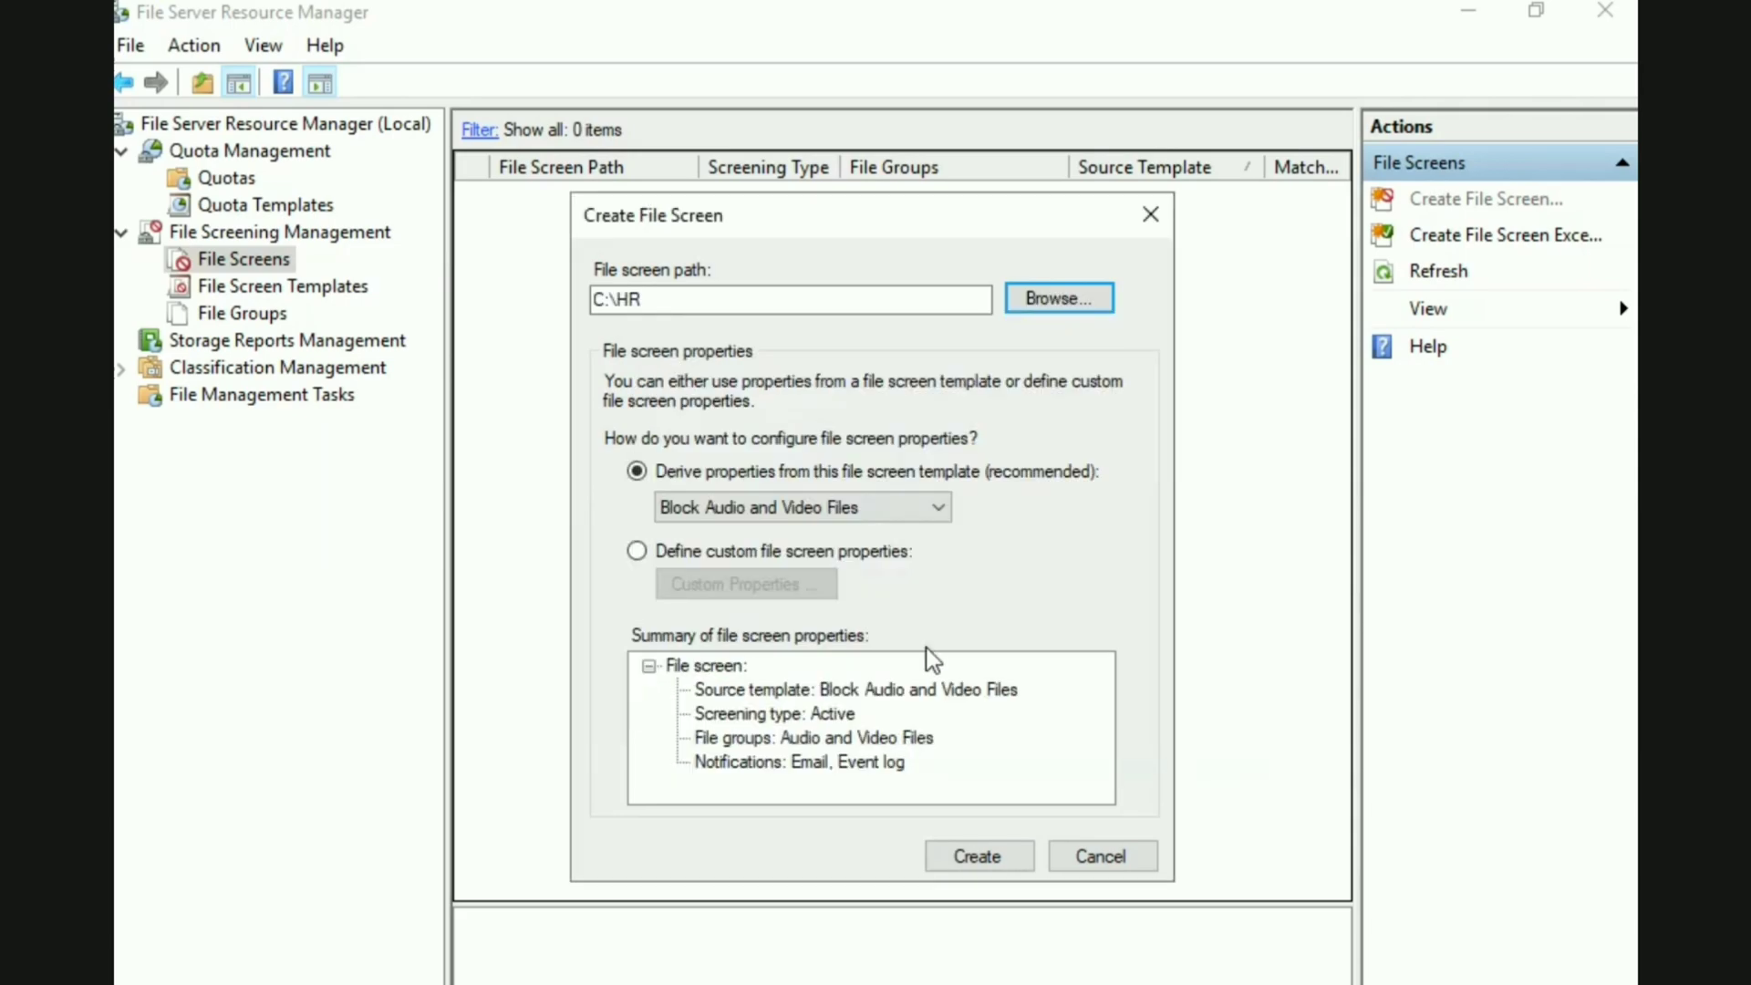
# Derive the file screen's properties from the Test HR template and create the file screen
pyautogui.click(936, 509)
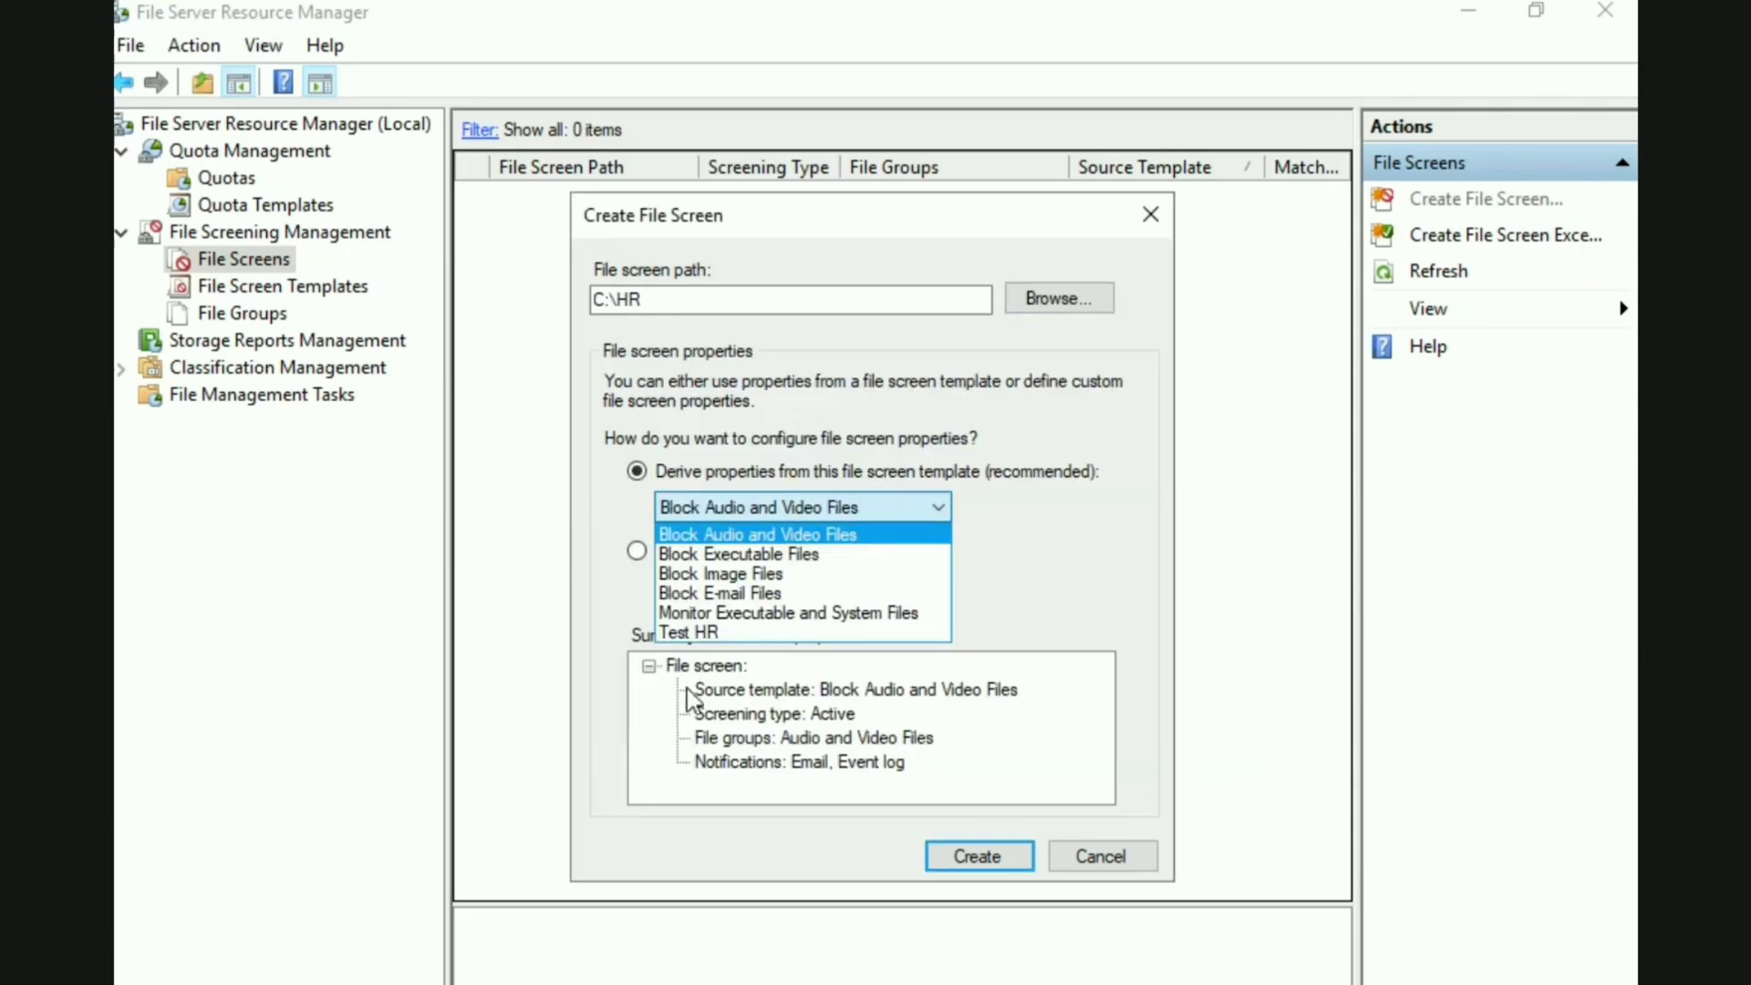
pyautogui.click(716, 629)
pyautogui.click(1010, 854)
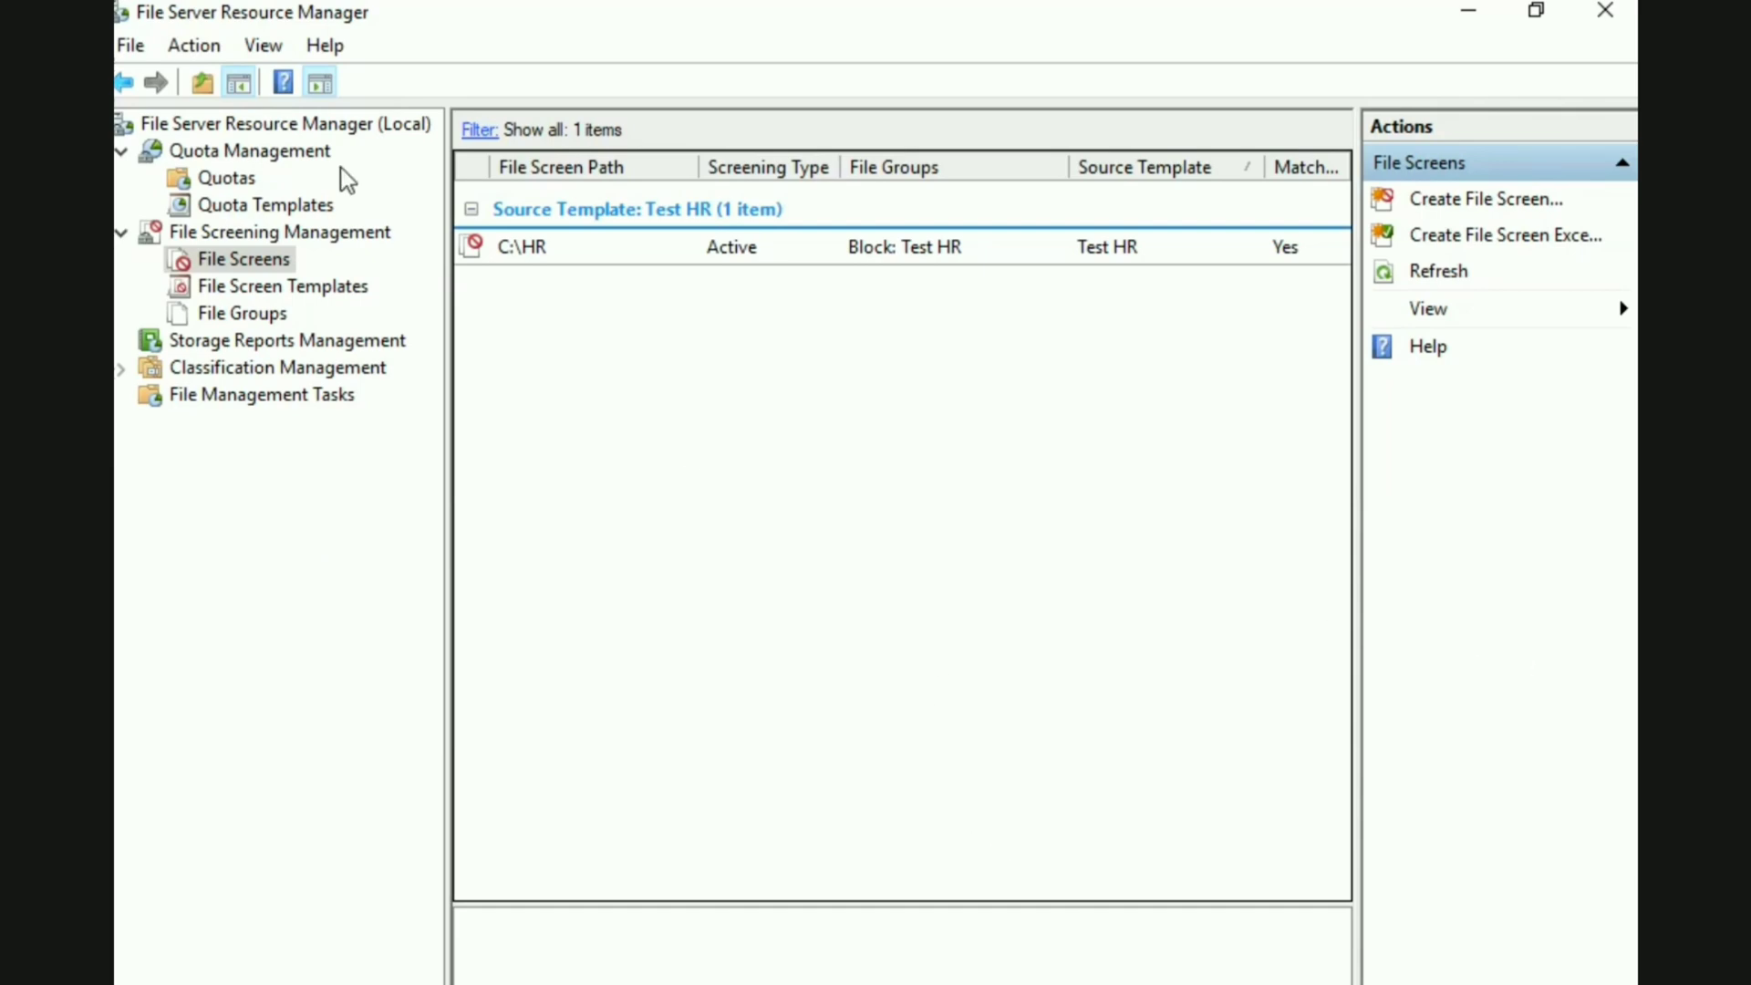
# Enable recording of file screening activity in the auditing database in the server's options and save them
pyautogui.rightClick(330, 128)
pyautogui.click(377, 179)
pyautogui.click(686, 123)
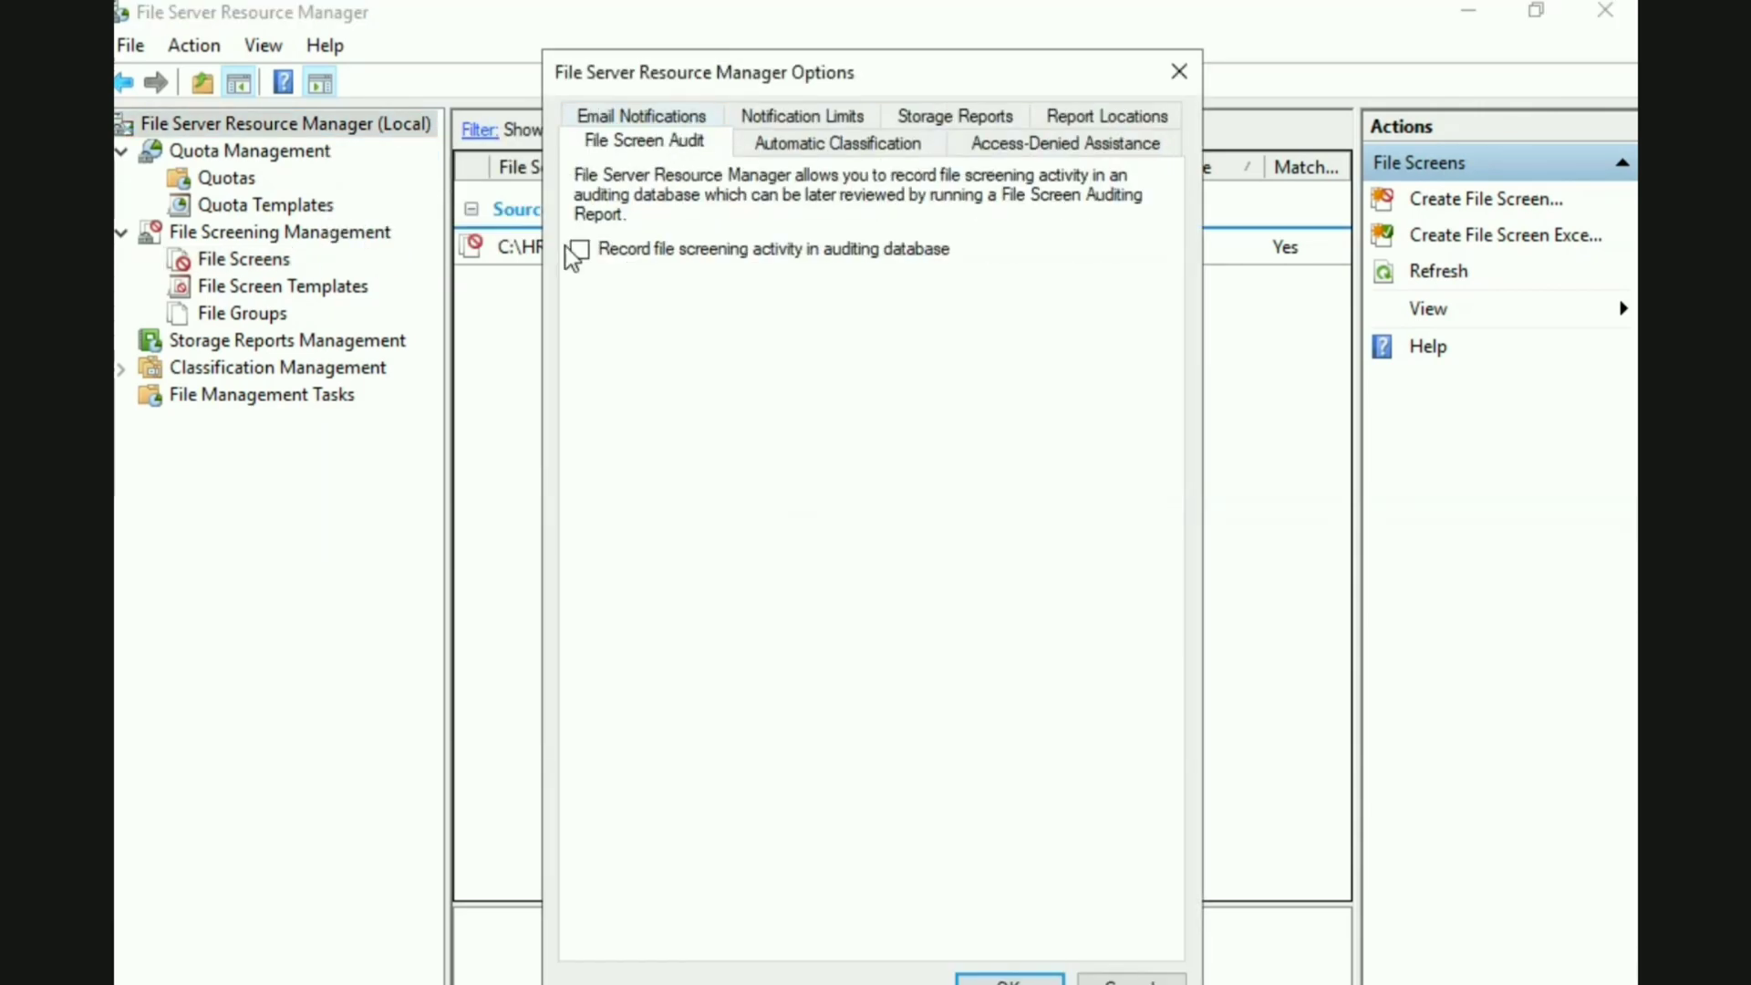
pyautogui.click(580, 249)
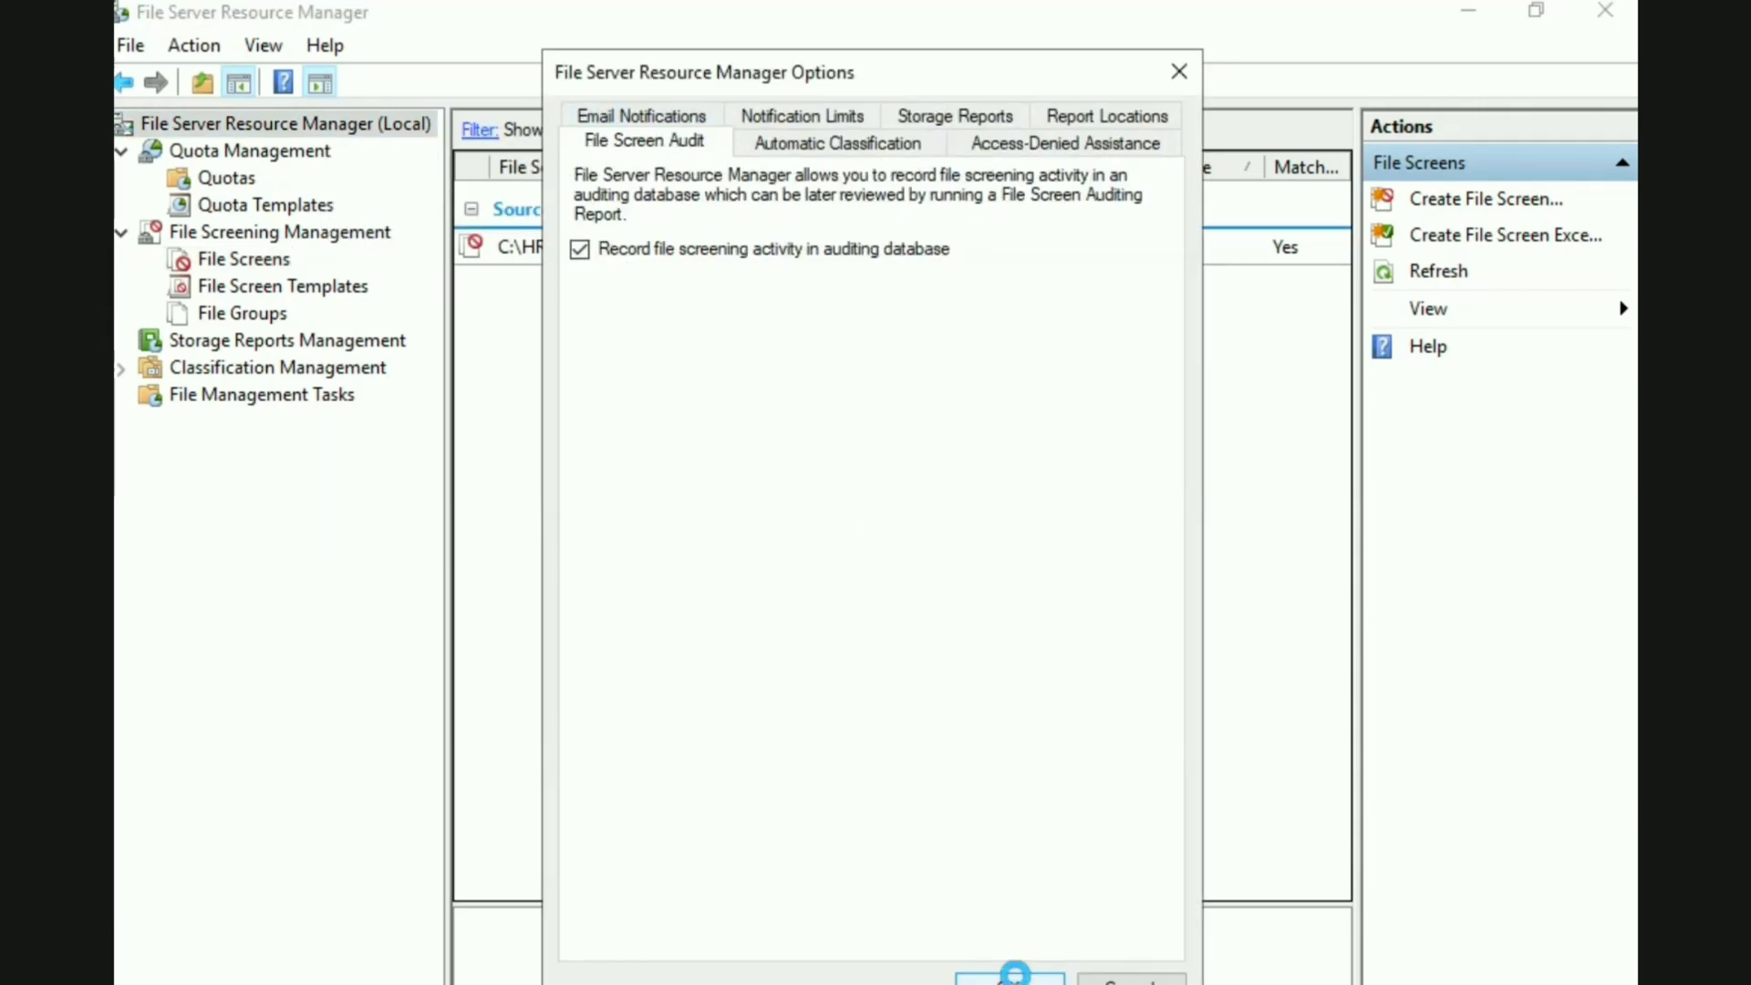
pyautogui.click(1013, 977)
# Switch to Event Viewer in a maximized window and open the Application log under Windows Logs
pyautogui.click(137, 957)
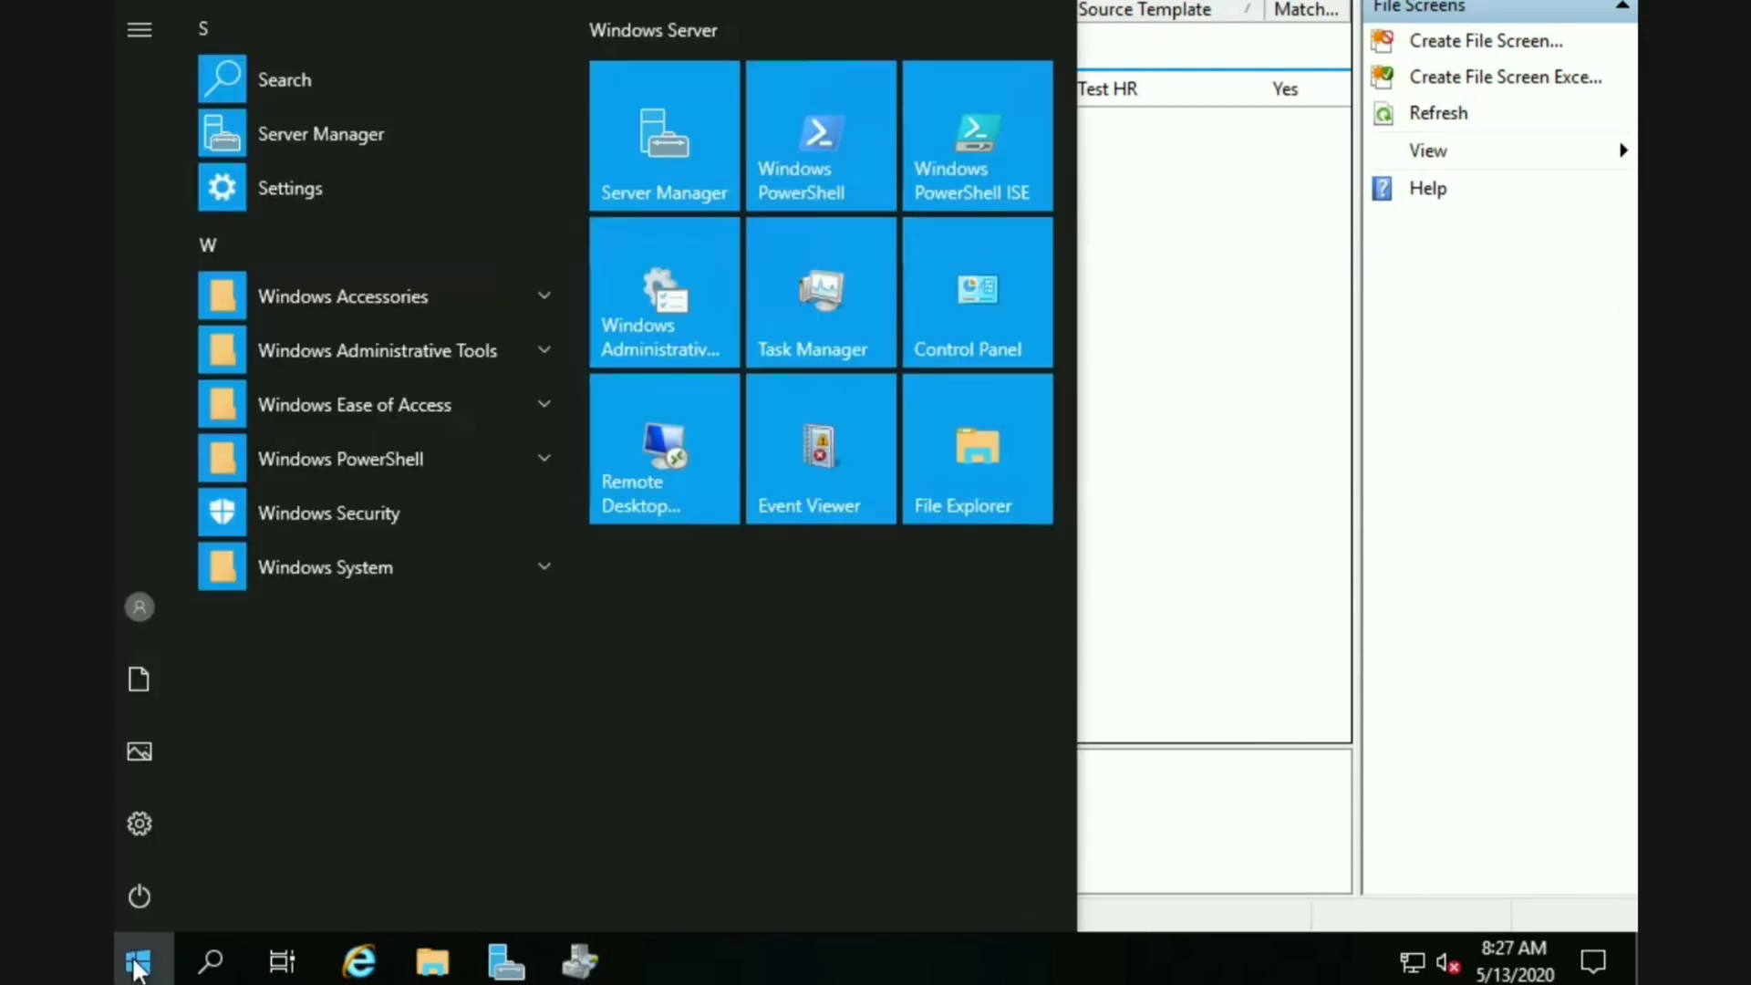
pyautogui.click(806, 501)
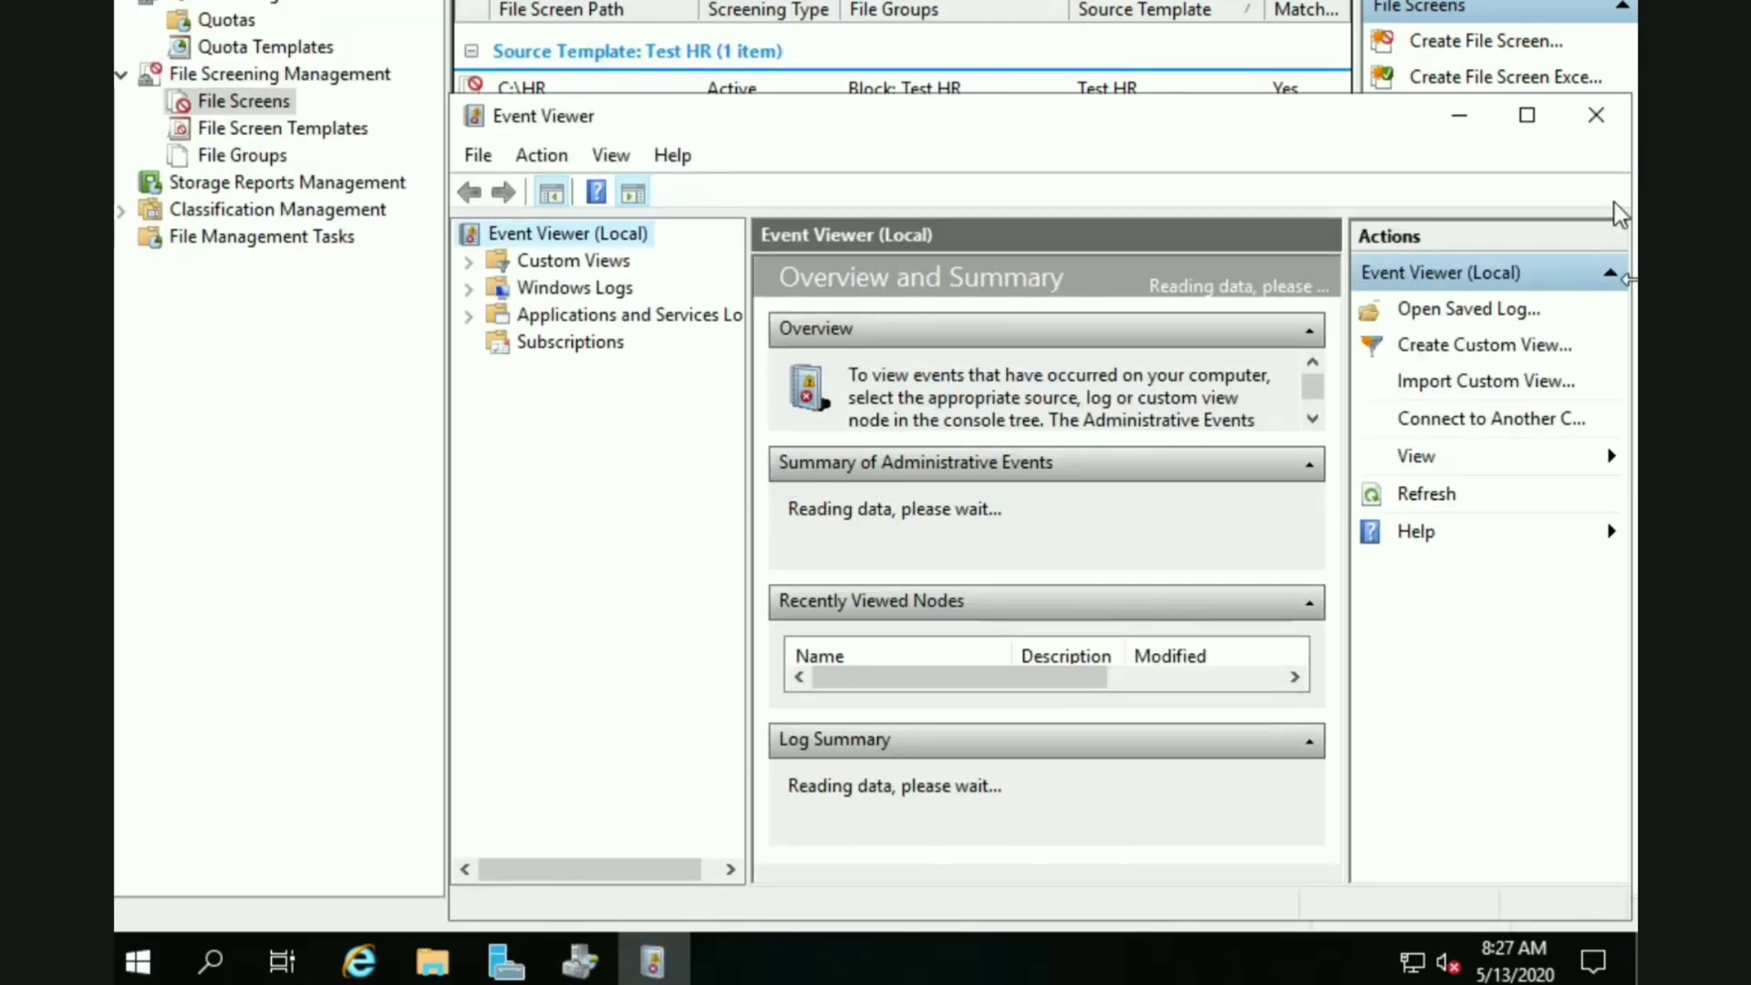
pyautogui.click(1526, 114)
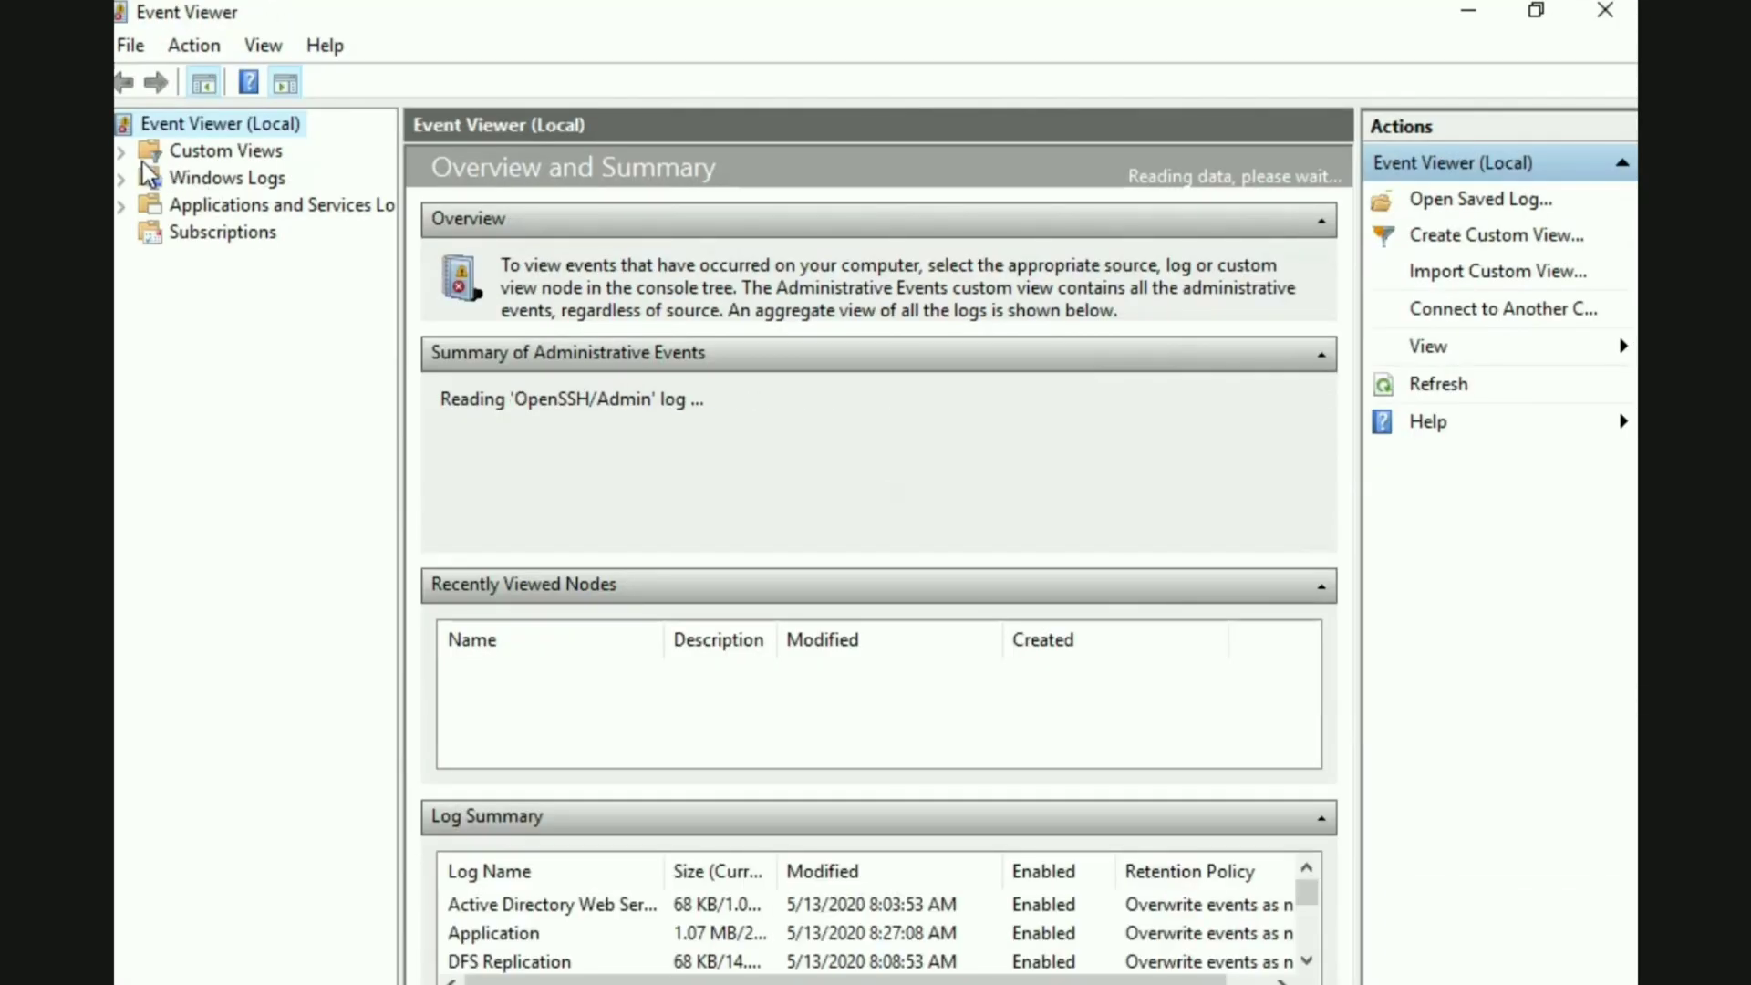
pyautogui.click(121, 151)
pyautogui.click(121, 233)
pyautogui.click(242, 261)
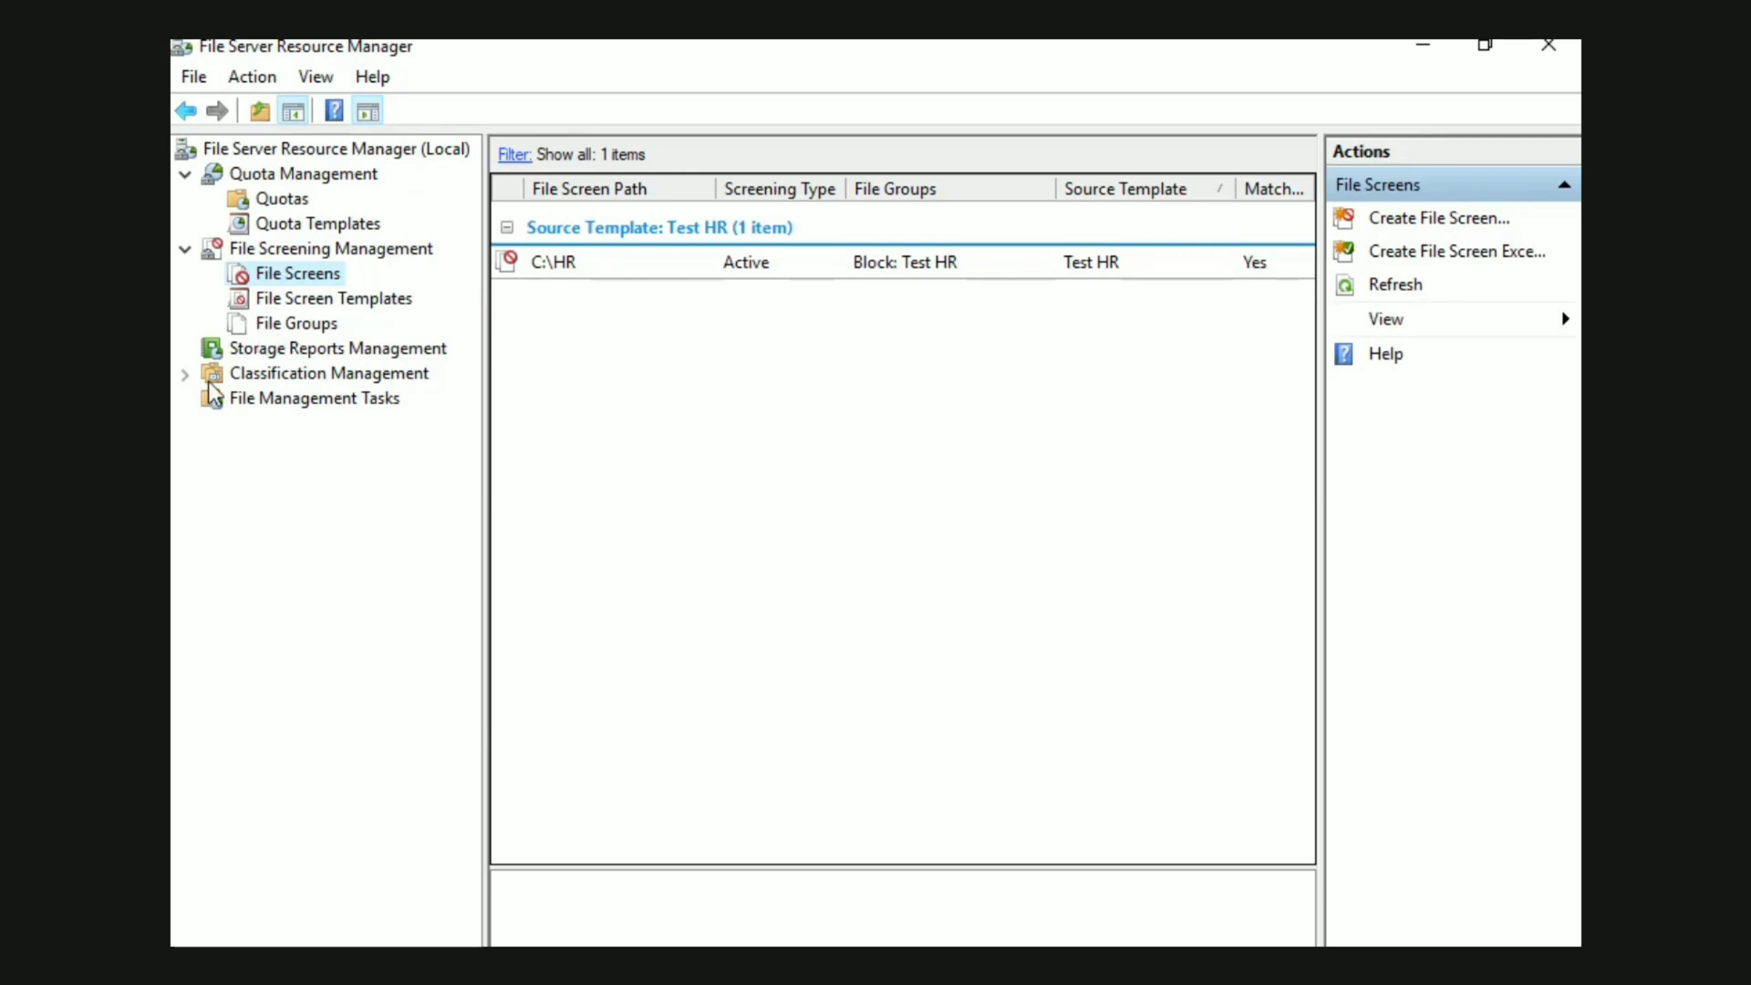
# Create a local classification property named Test HR with the property type Yes/No
pyautogui.click(186, 374)
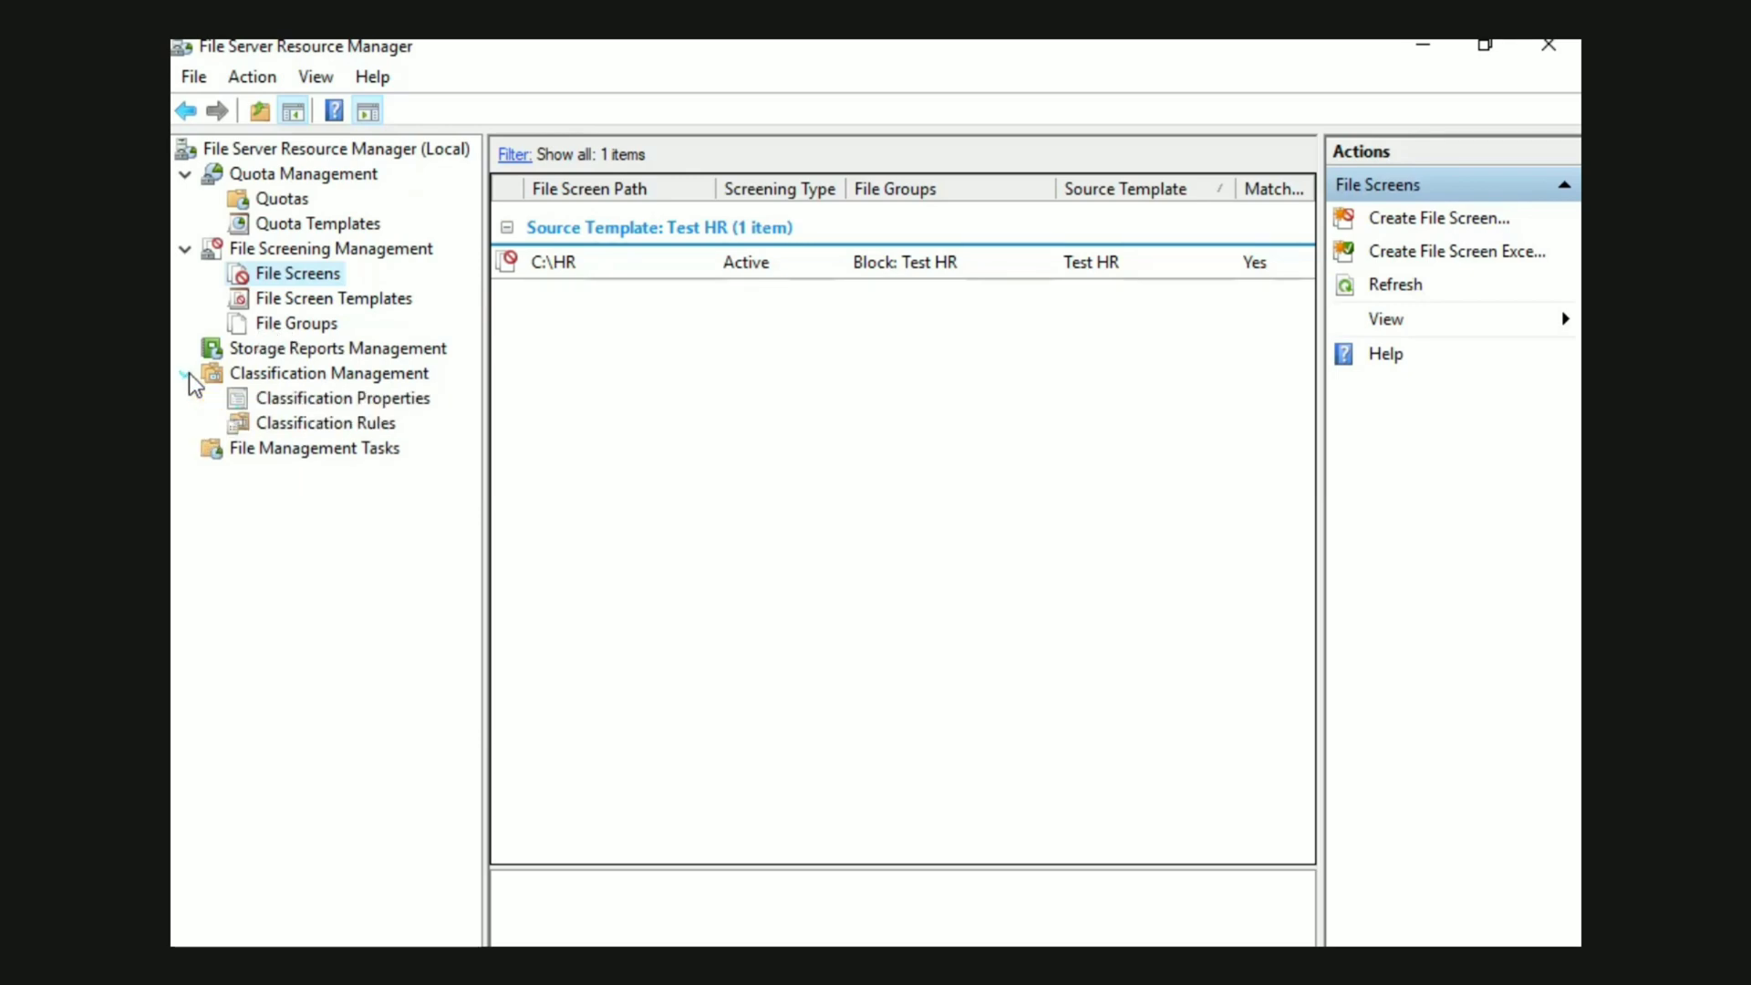
pyautogui.click(290, 398)
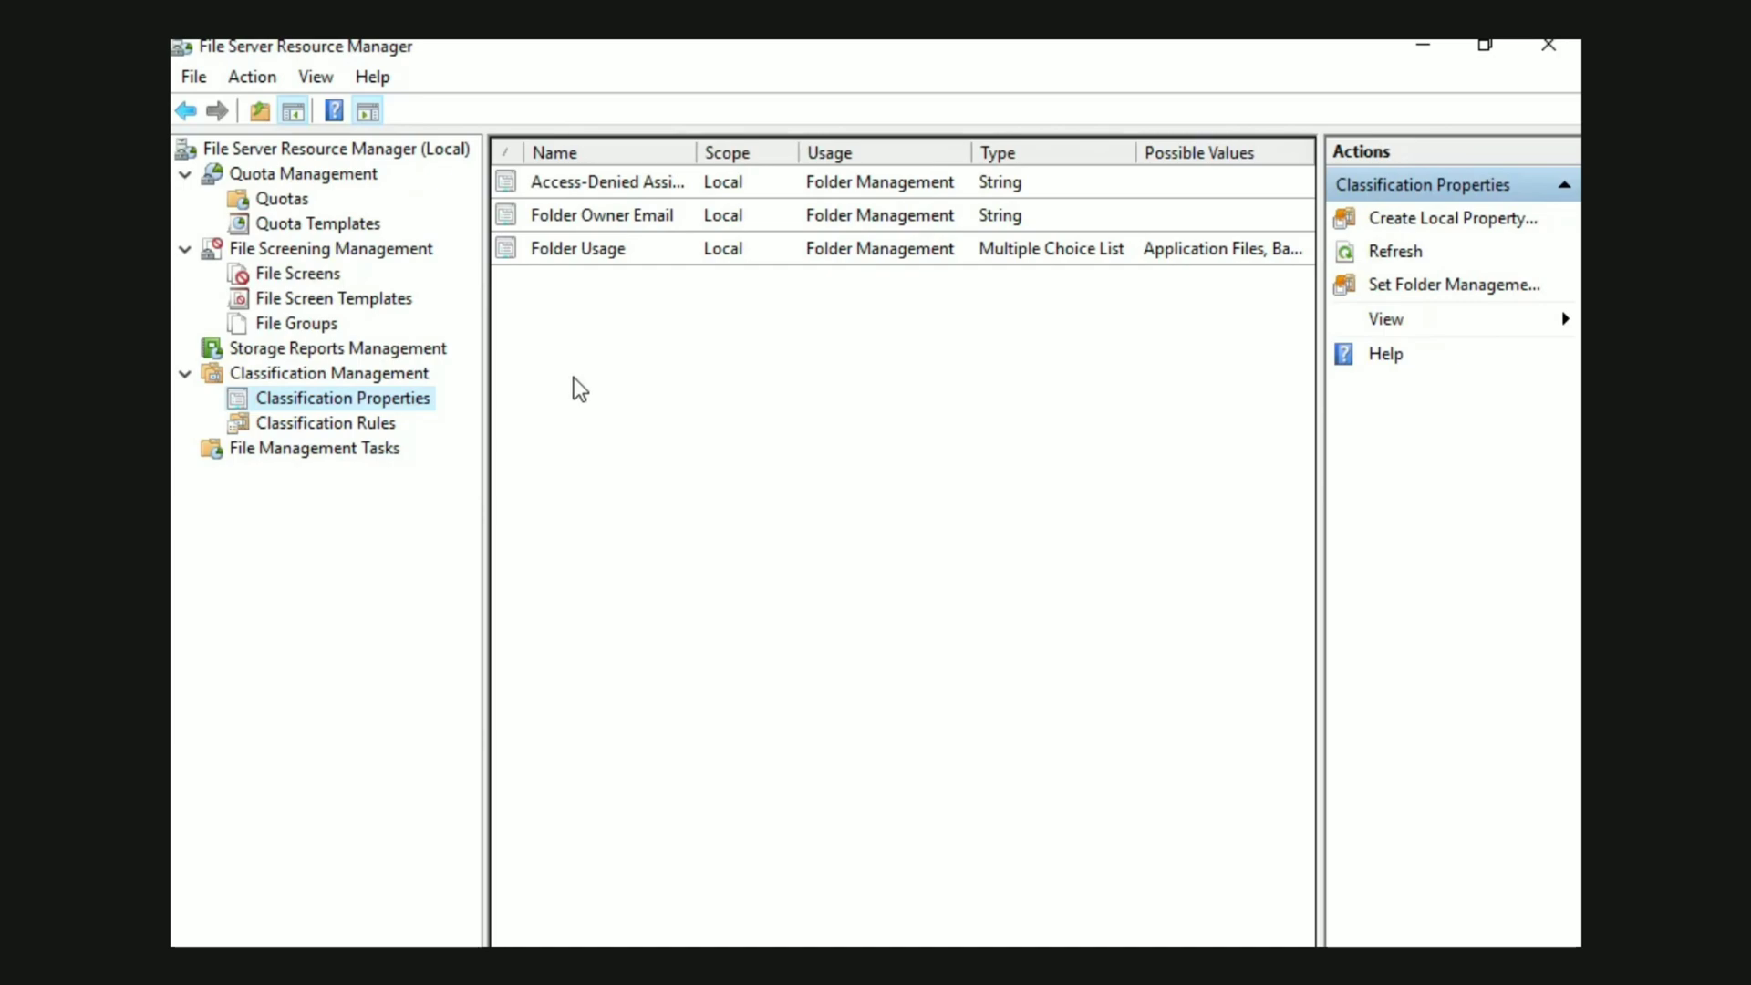
pyautogui.rightClick(595, 375)
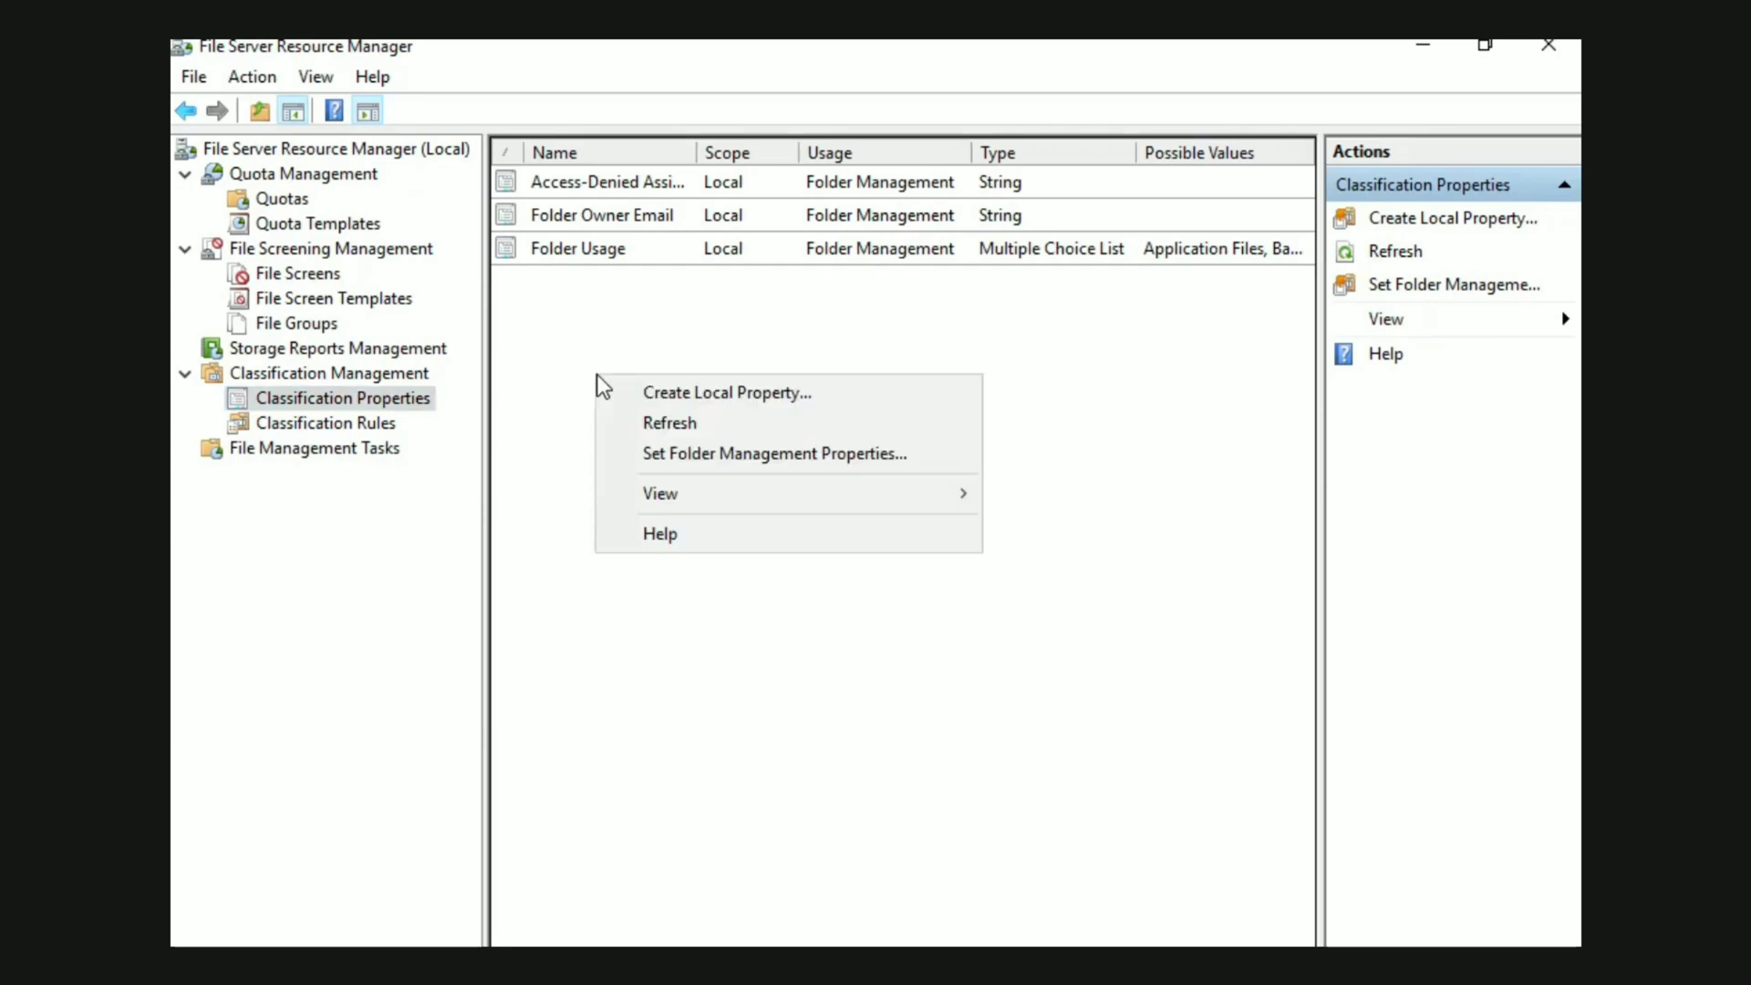
pyautogui.click(647, 394)
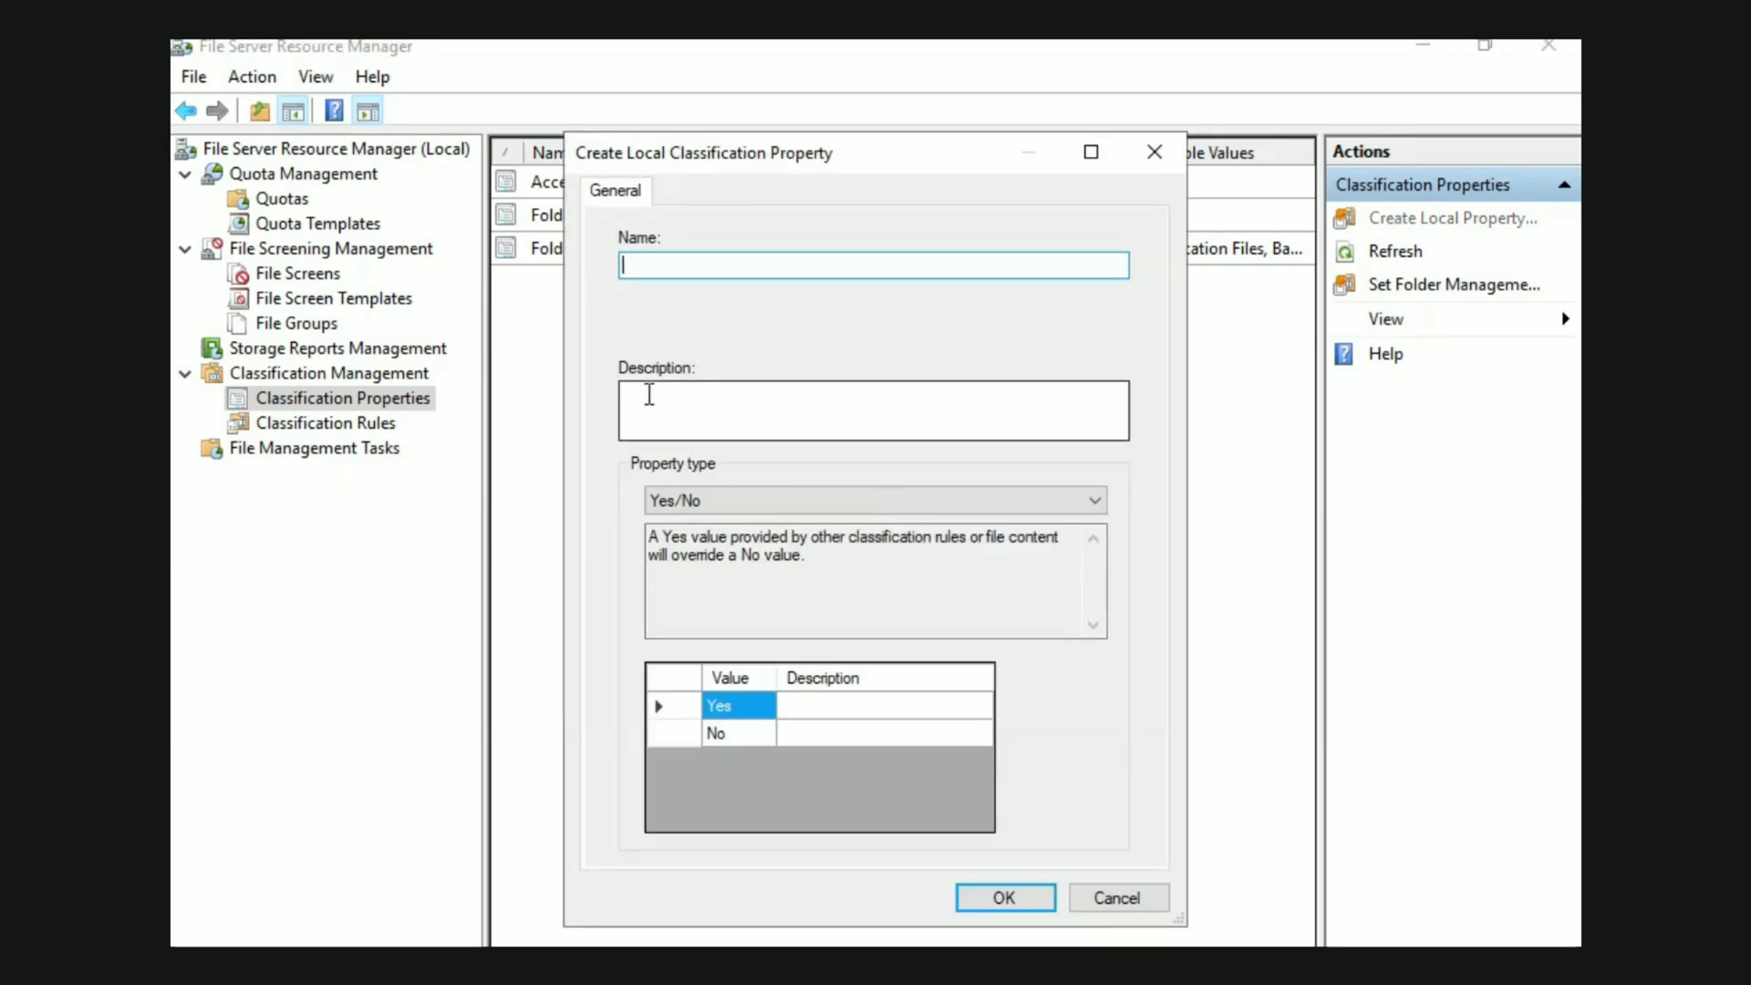
pyautogui.write('Test HR')
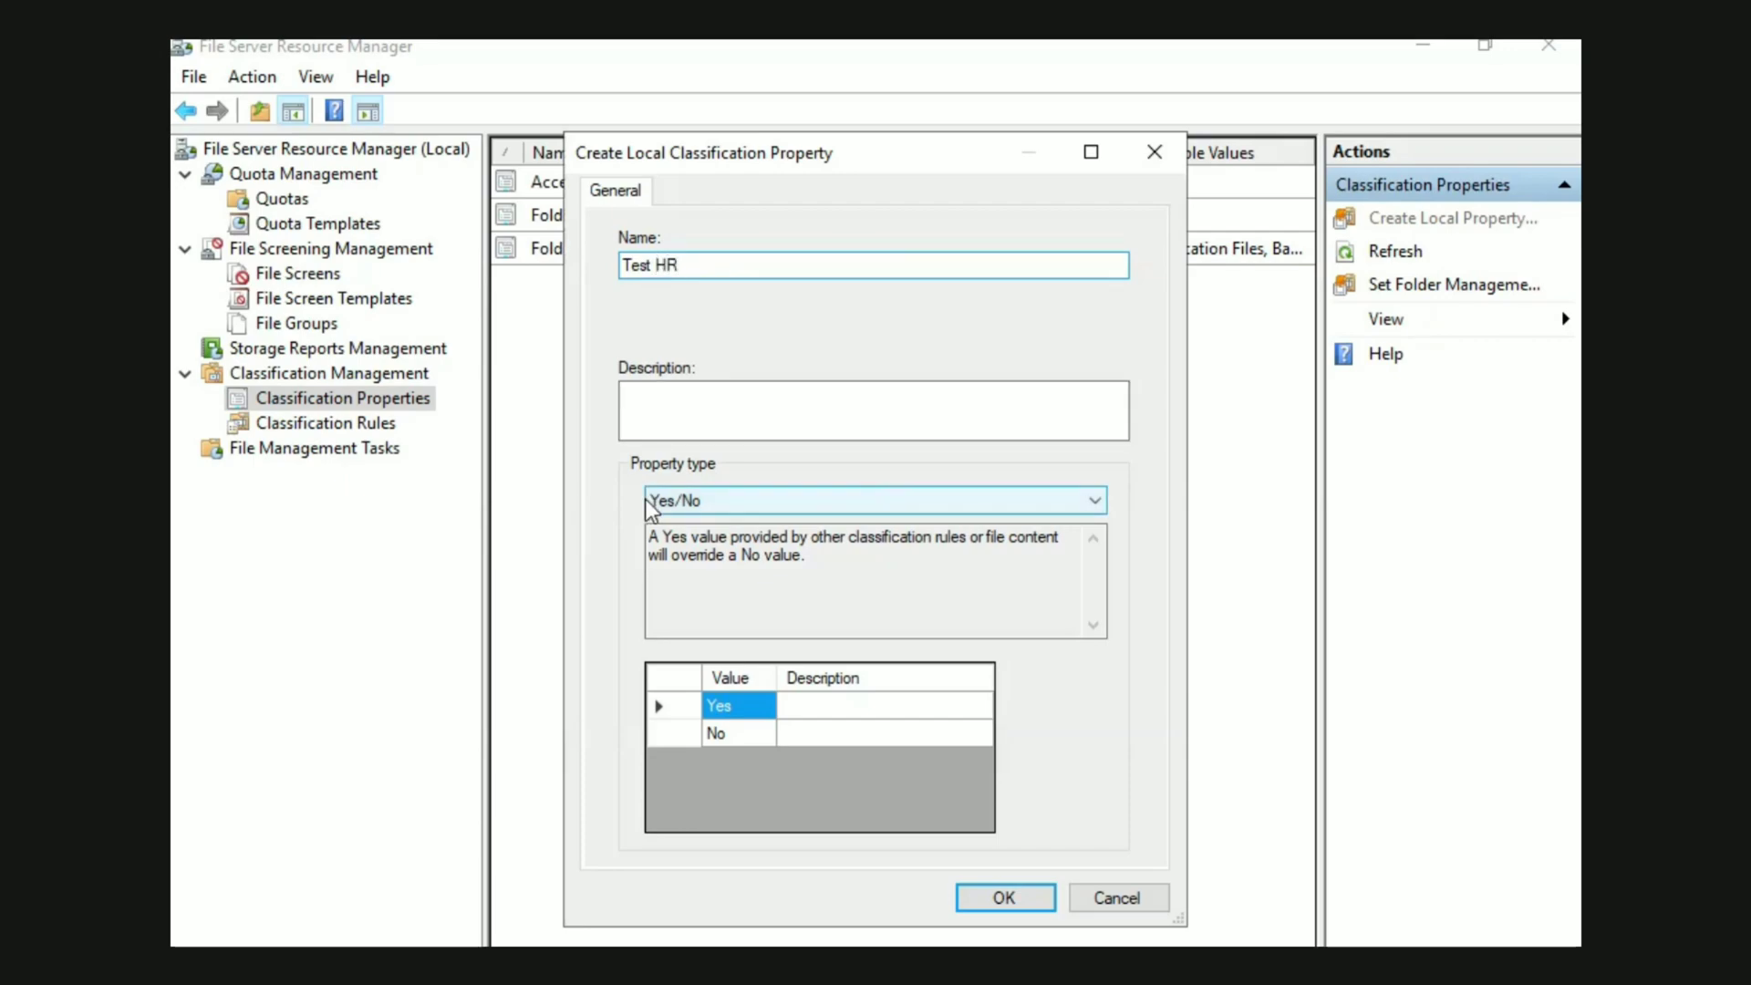
pyautogui.click(675, 501)
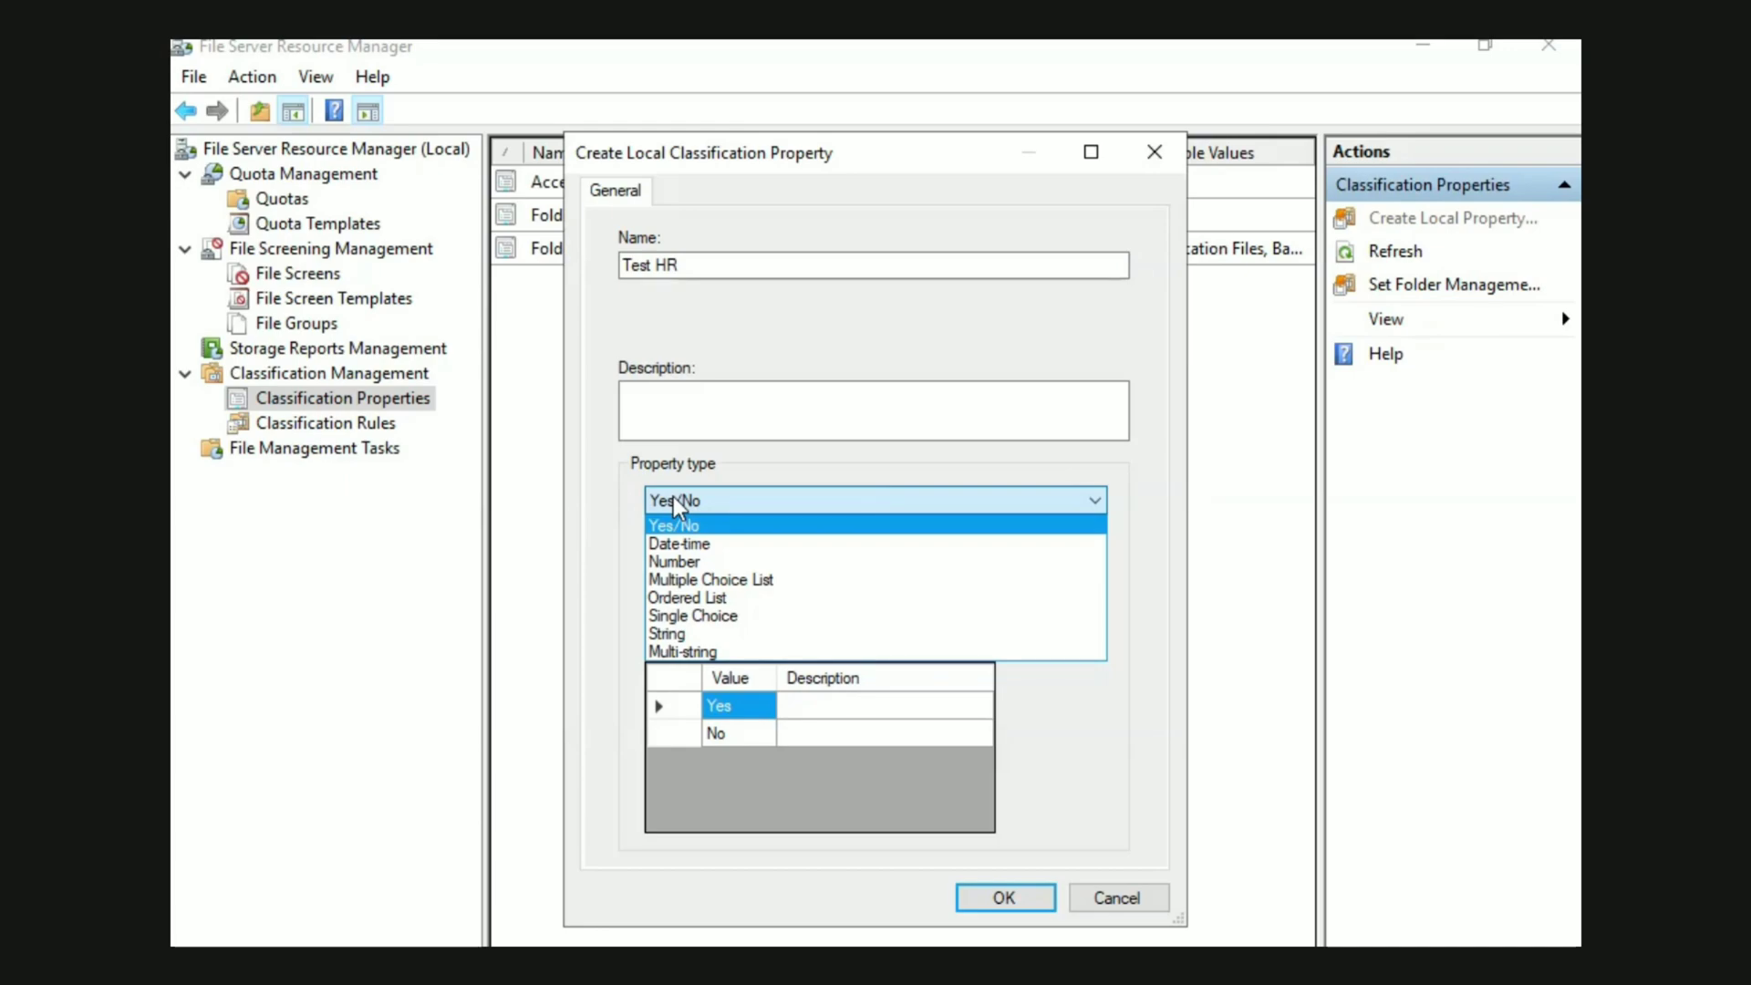
pyautogui.click(675, 501)
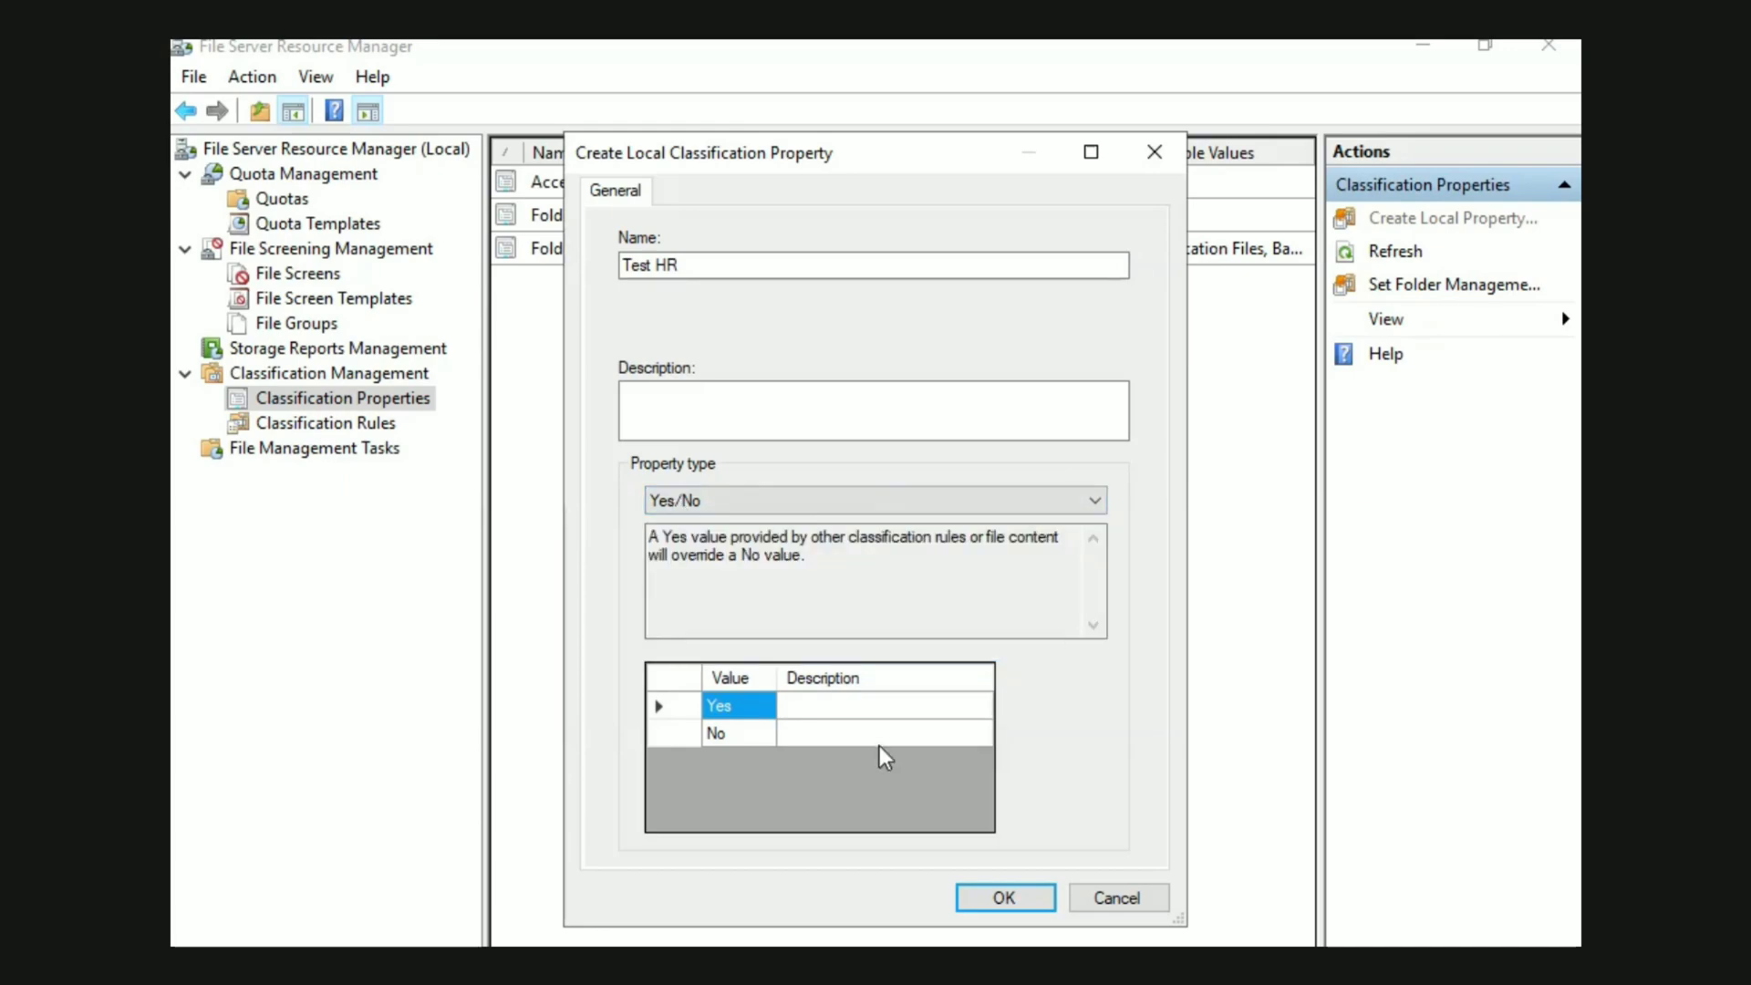
pyautogui.click(1005, 897)
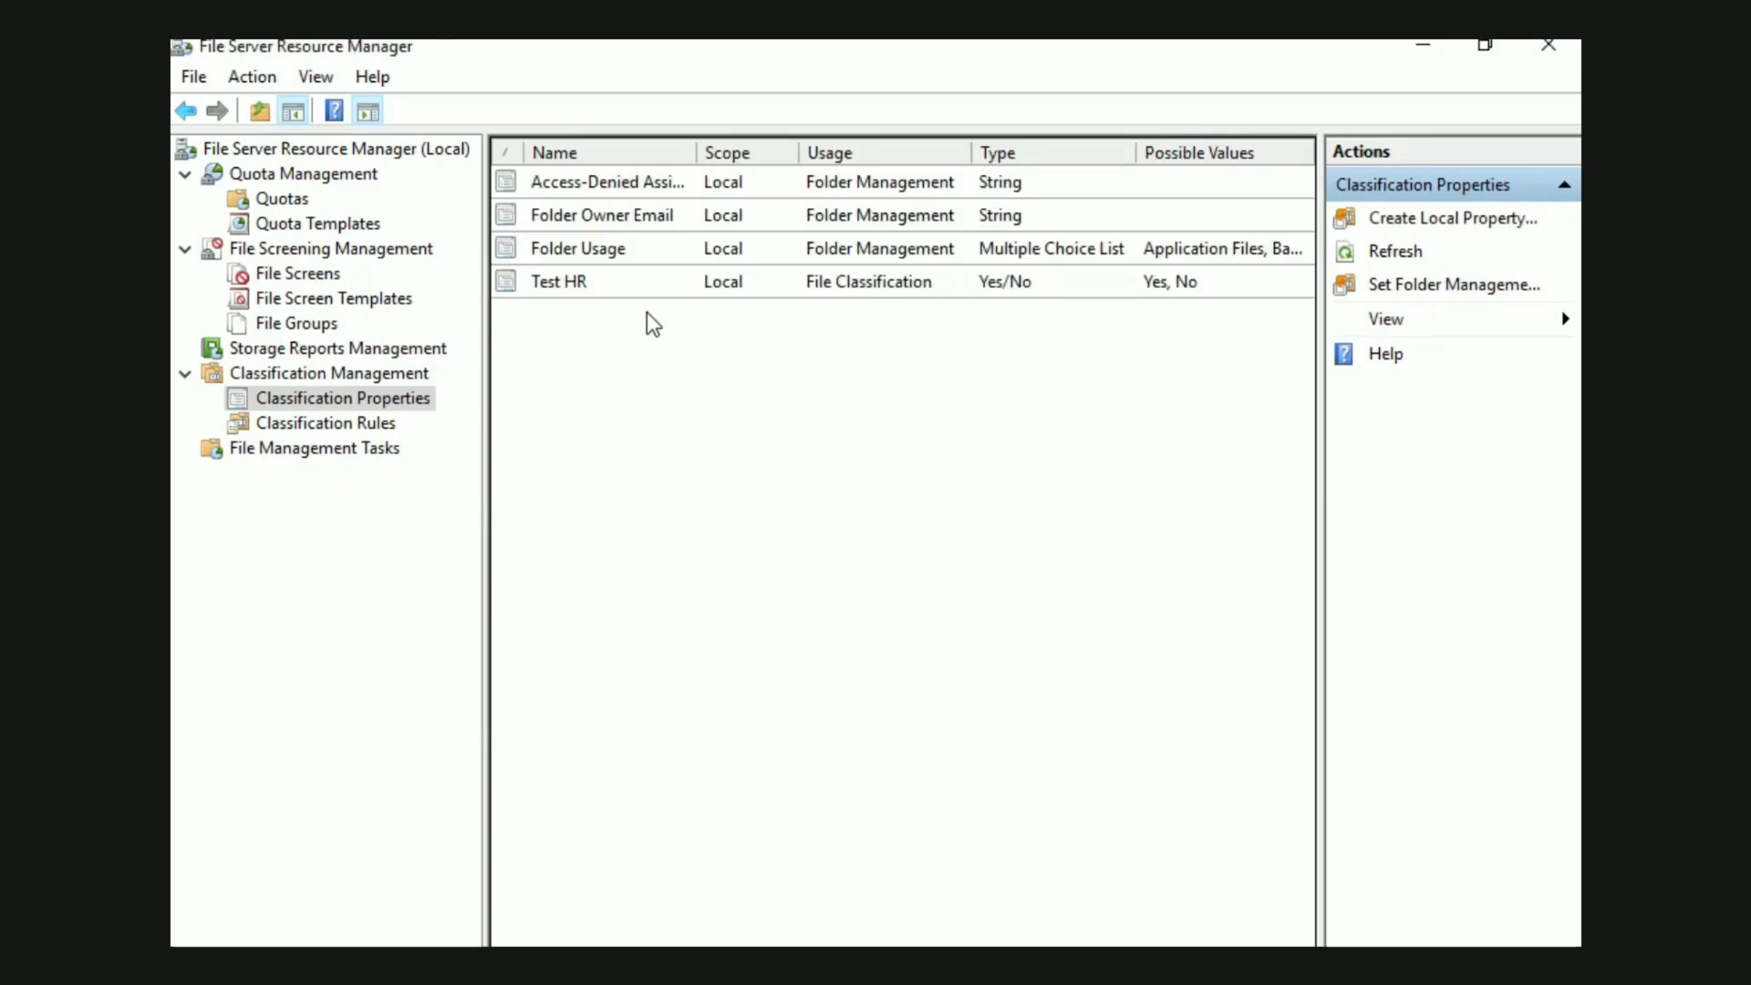
# Review the settings of the Test HR classification property and close them without changes
pyautogui.click(638, 287)
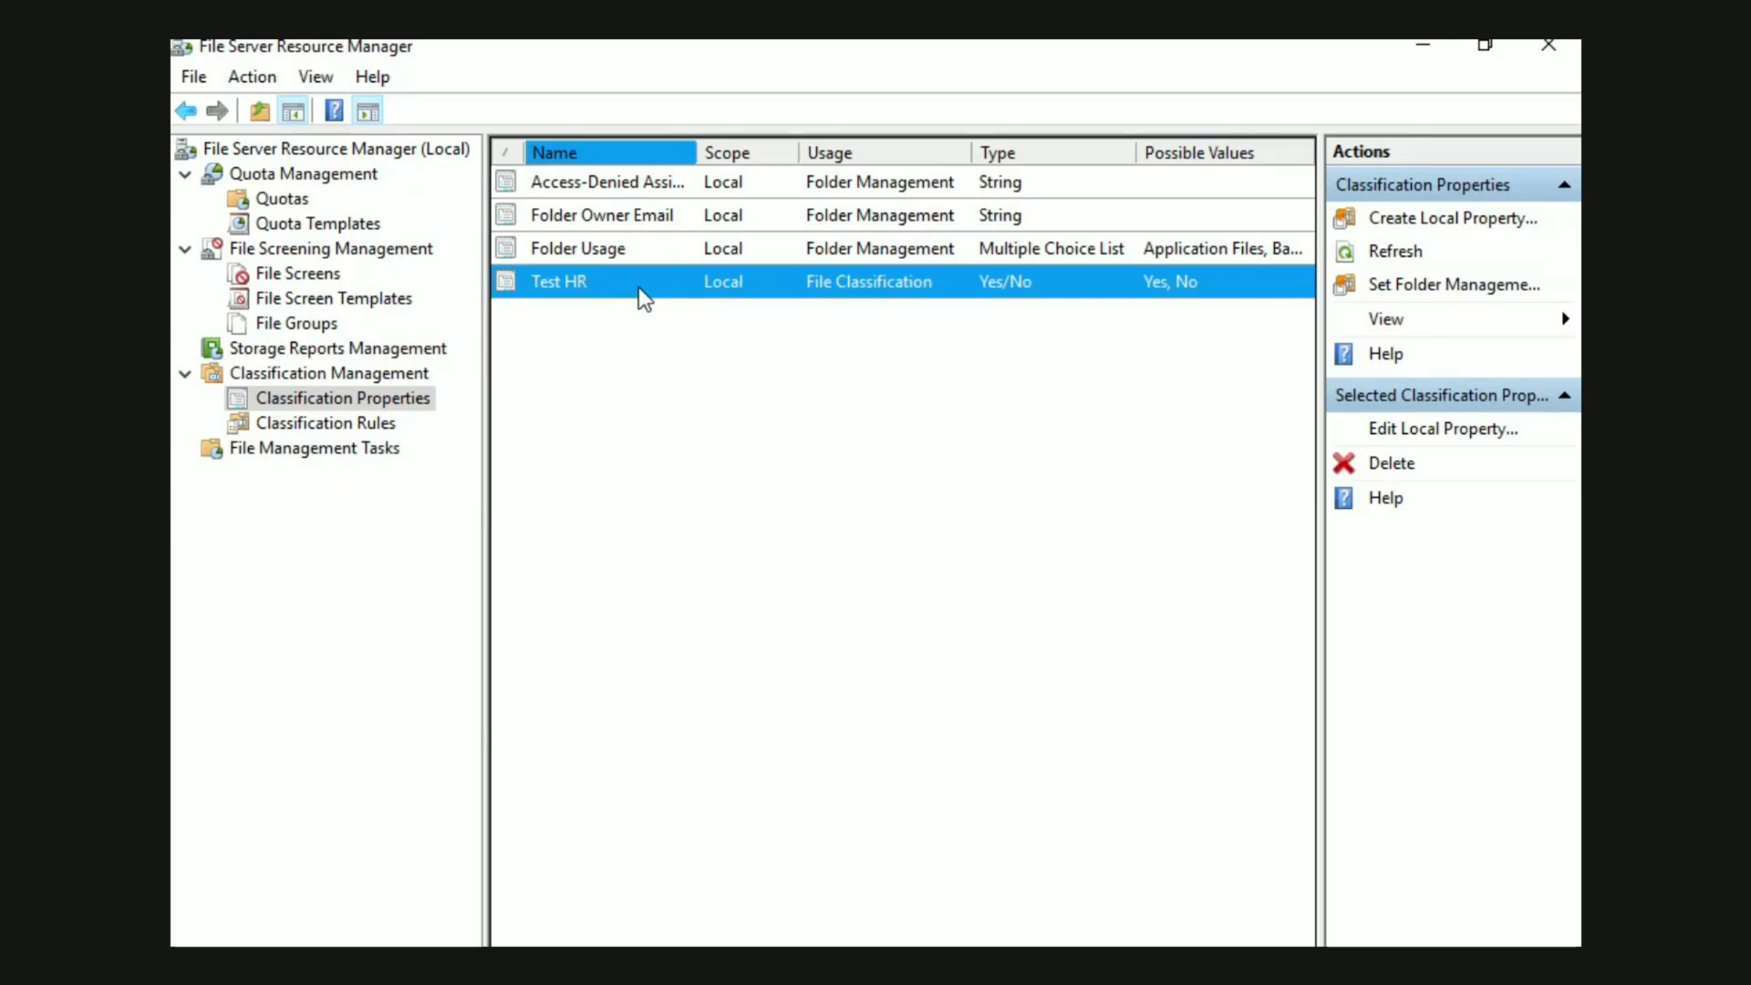
pyautogui.doubleClick(639, 287)
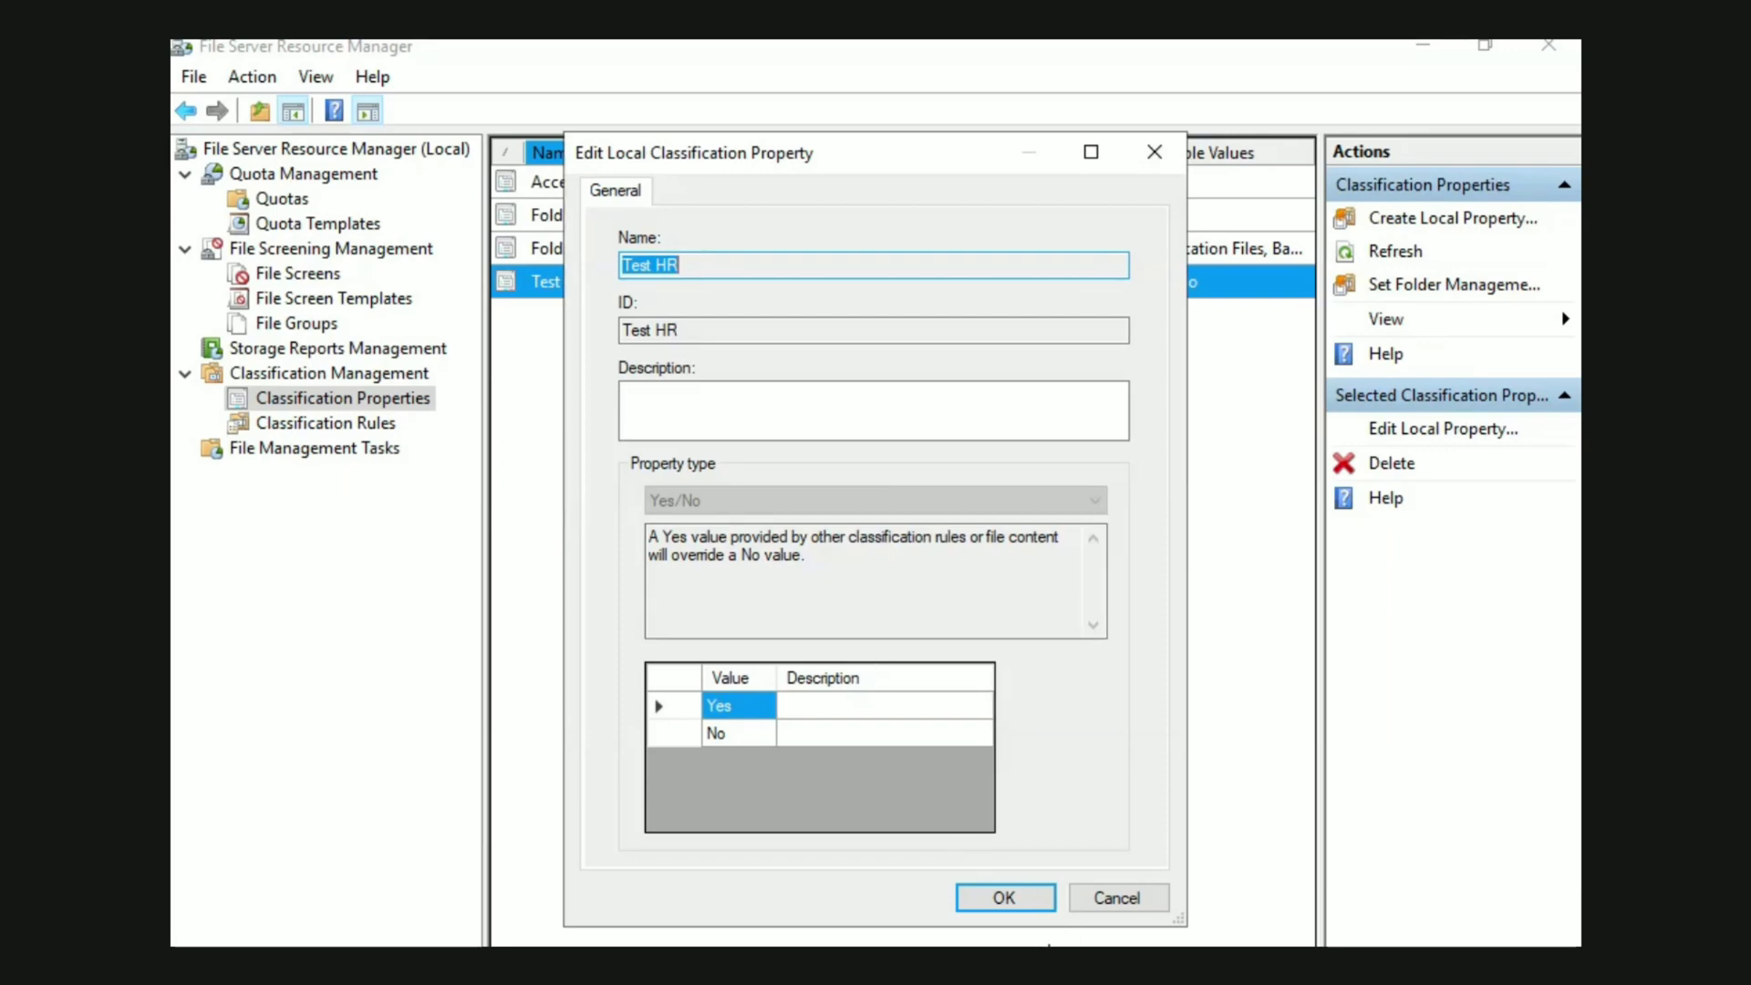
pyautogui.click(1091, 901)
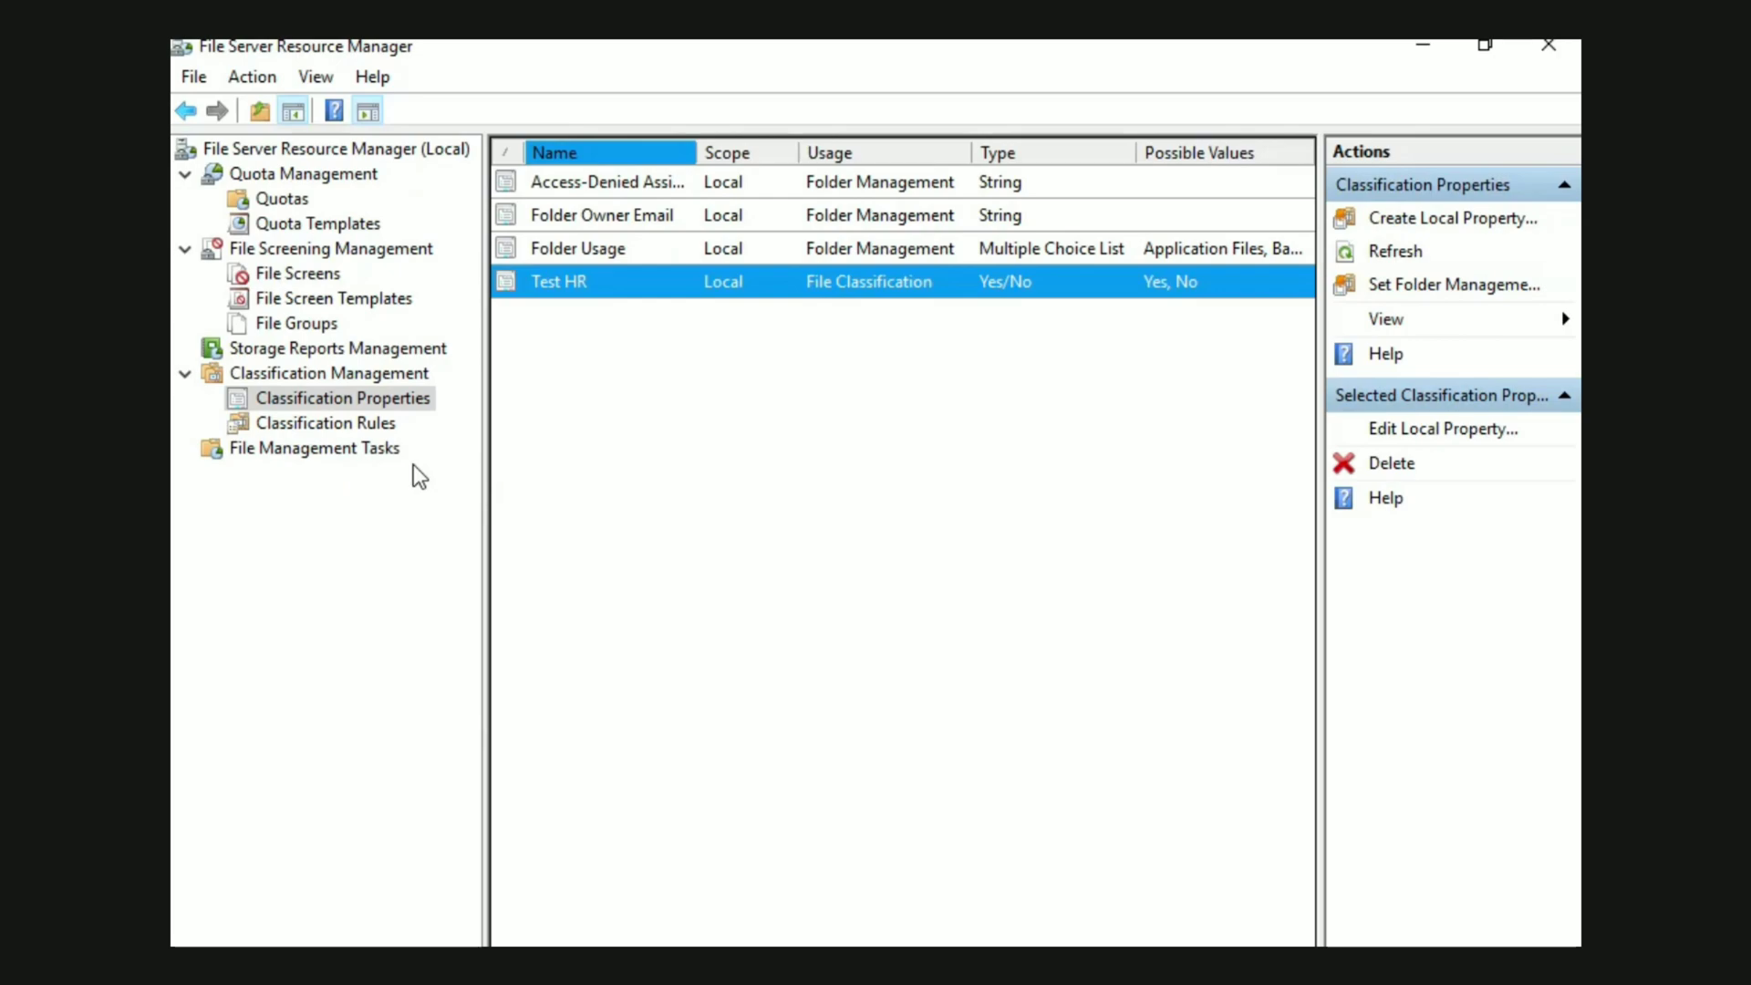
# Start a new classification rule named Test HR and include folders that store User Files in its scope
pyautogui.click(355, 425)
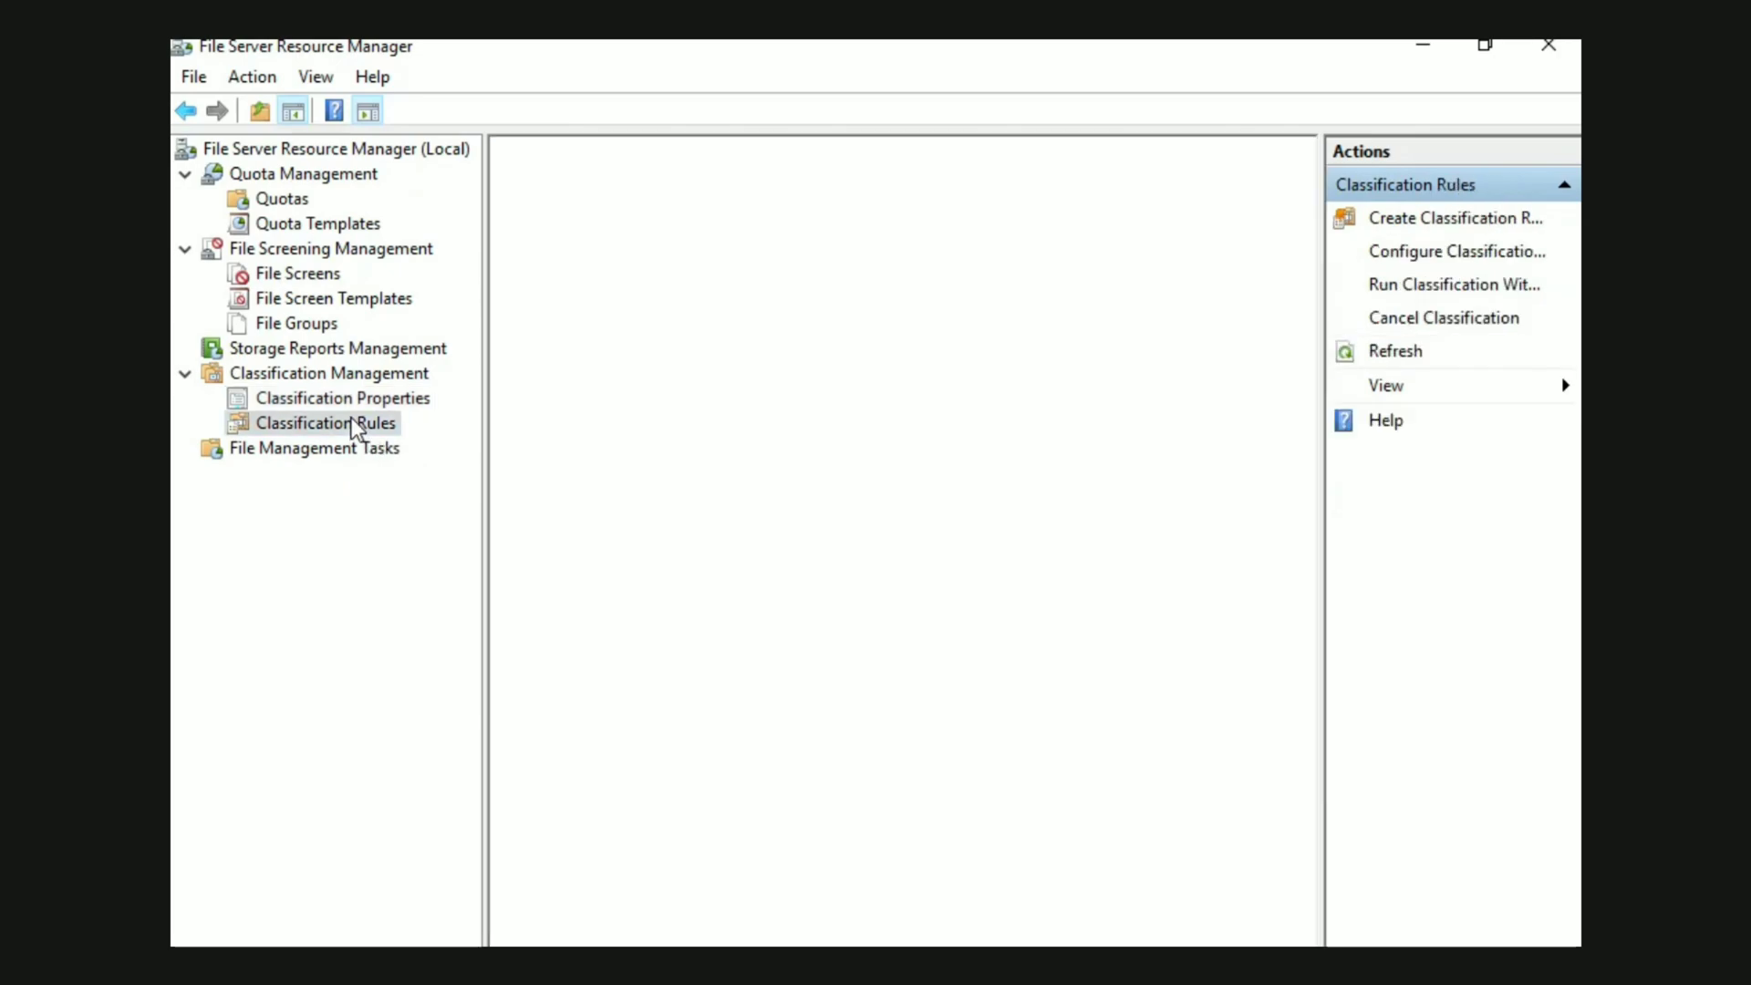
pyautogui.rightClick(759, 307)
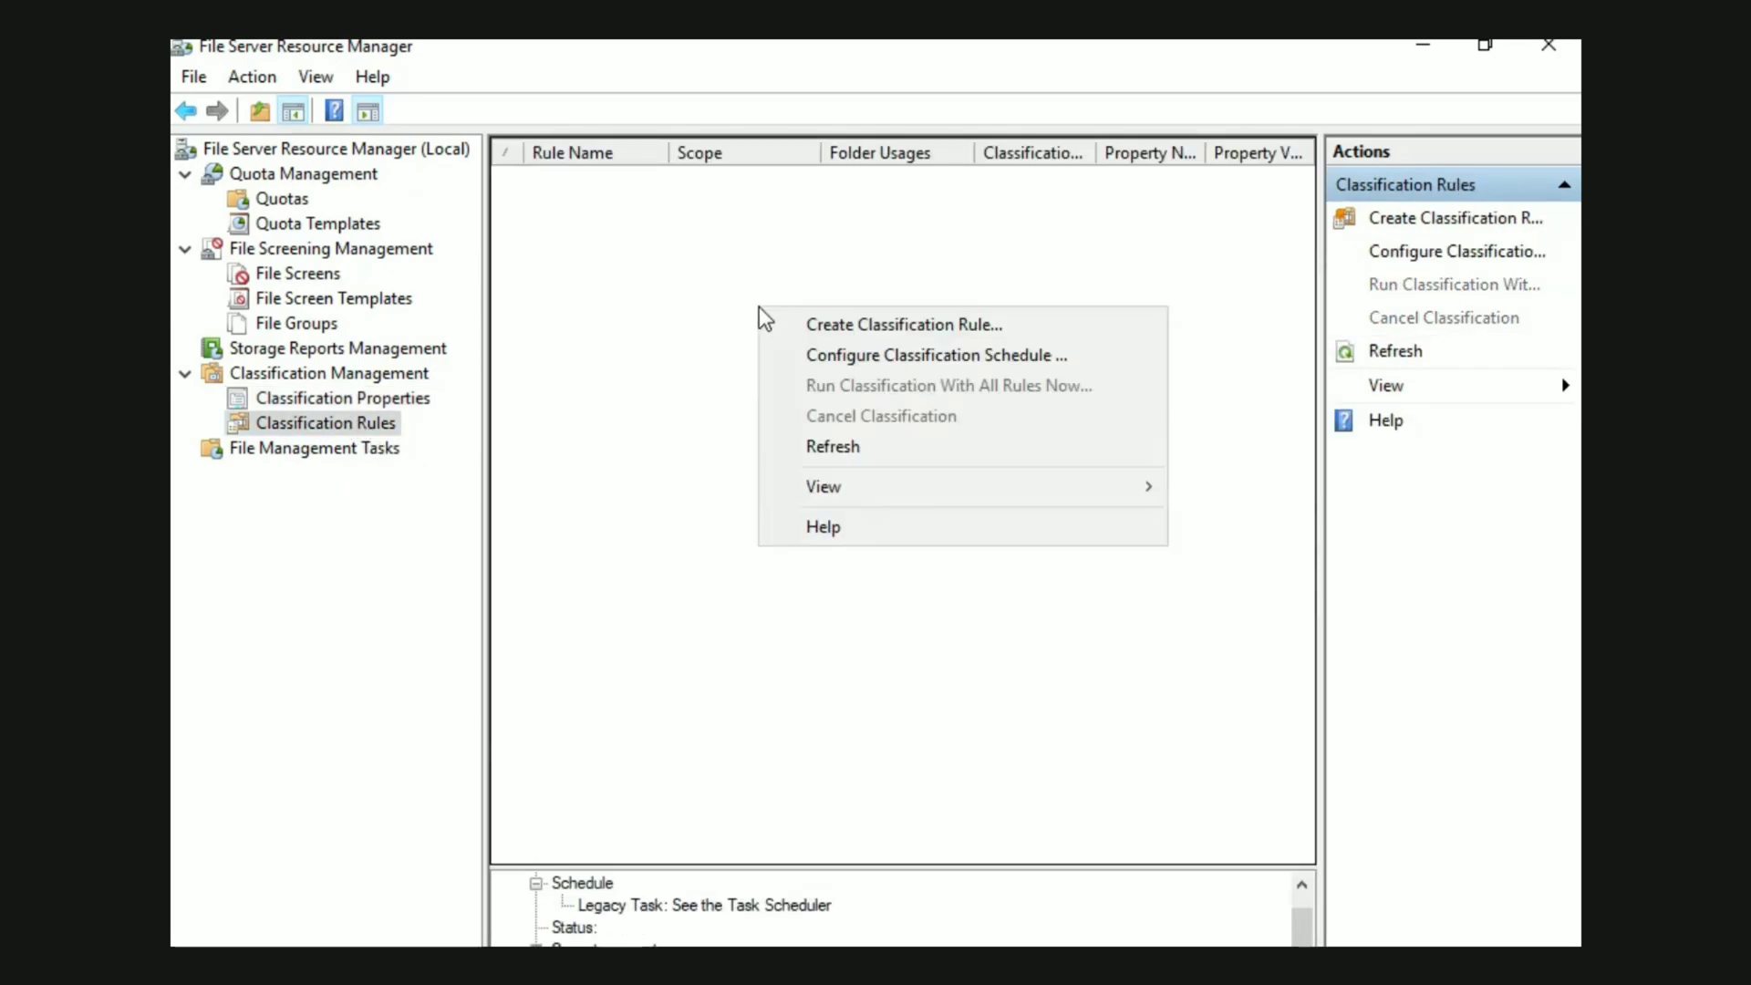
pyautogui.click(826, 327)
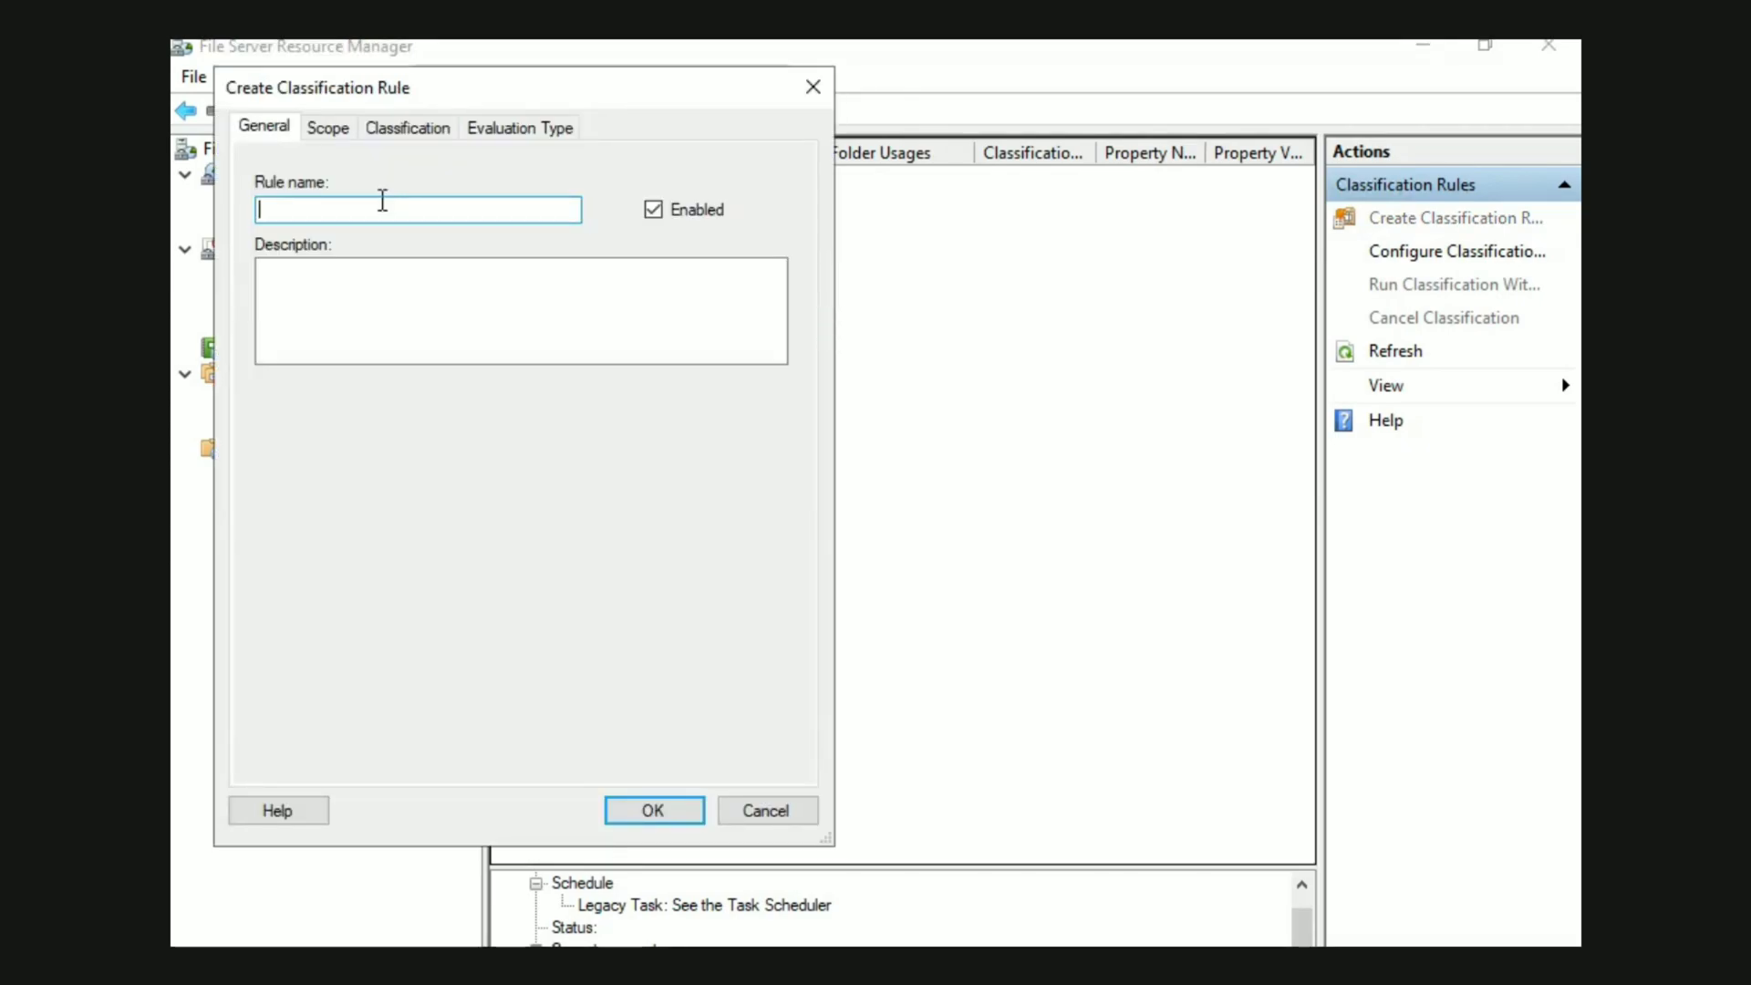
pyautogui.write('Test HR')
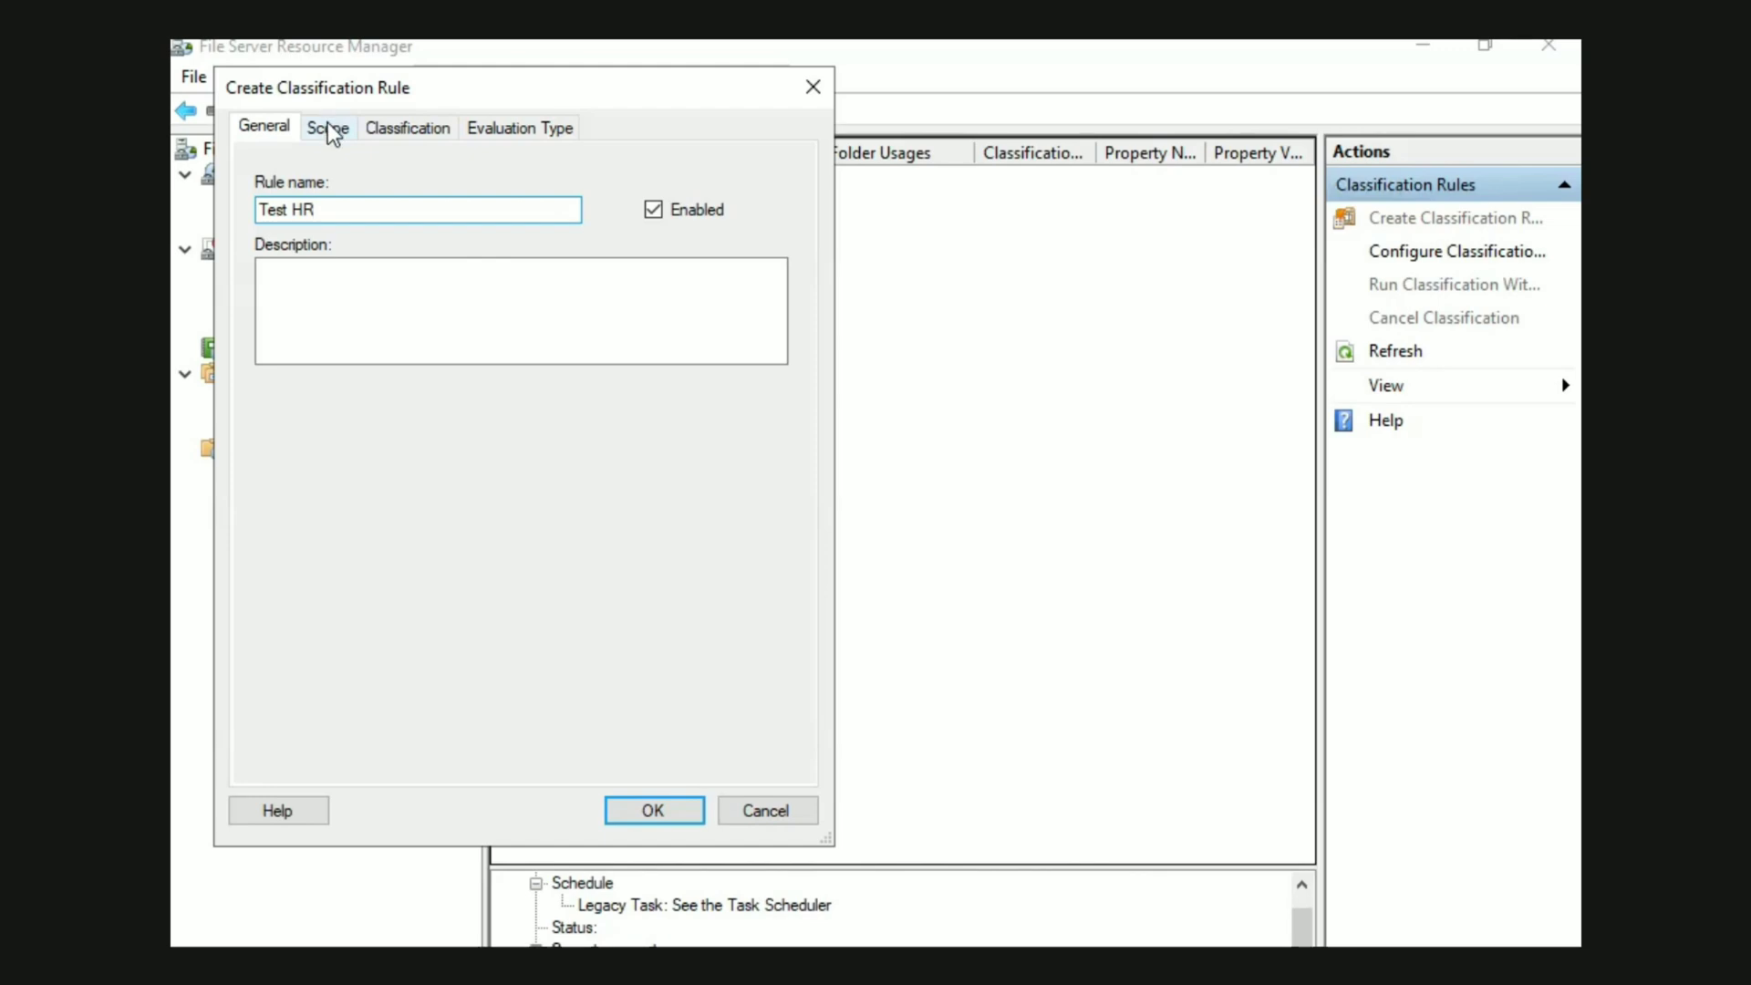
pyautogui.click(333, 135)
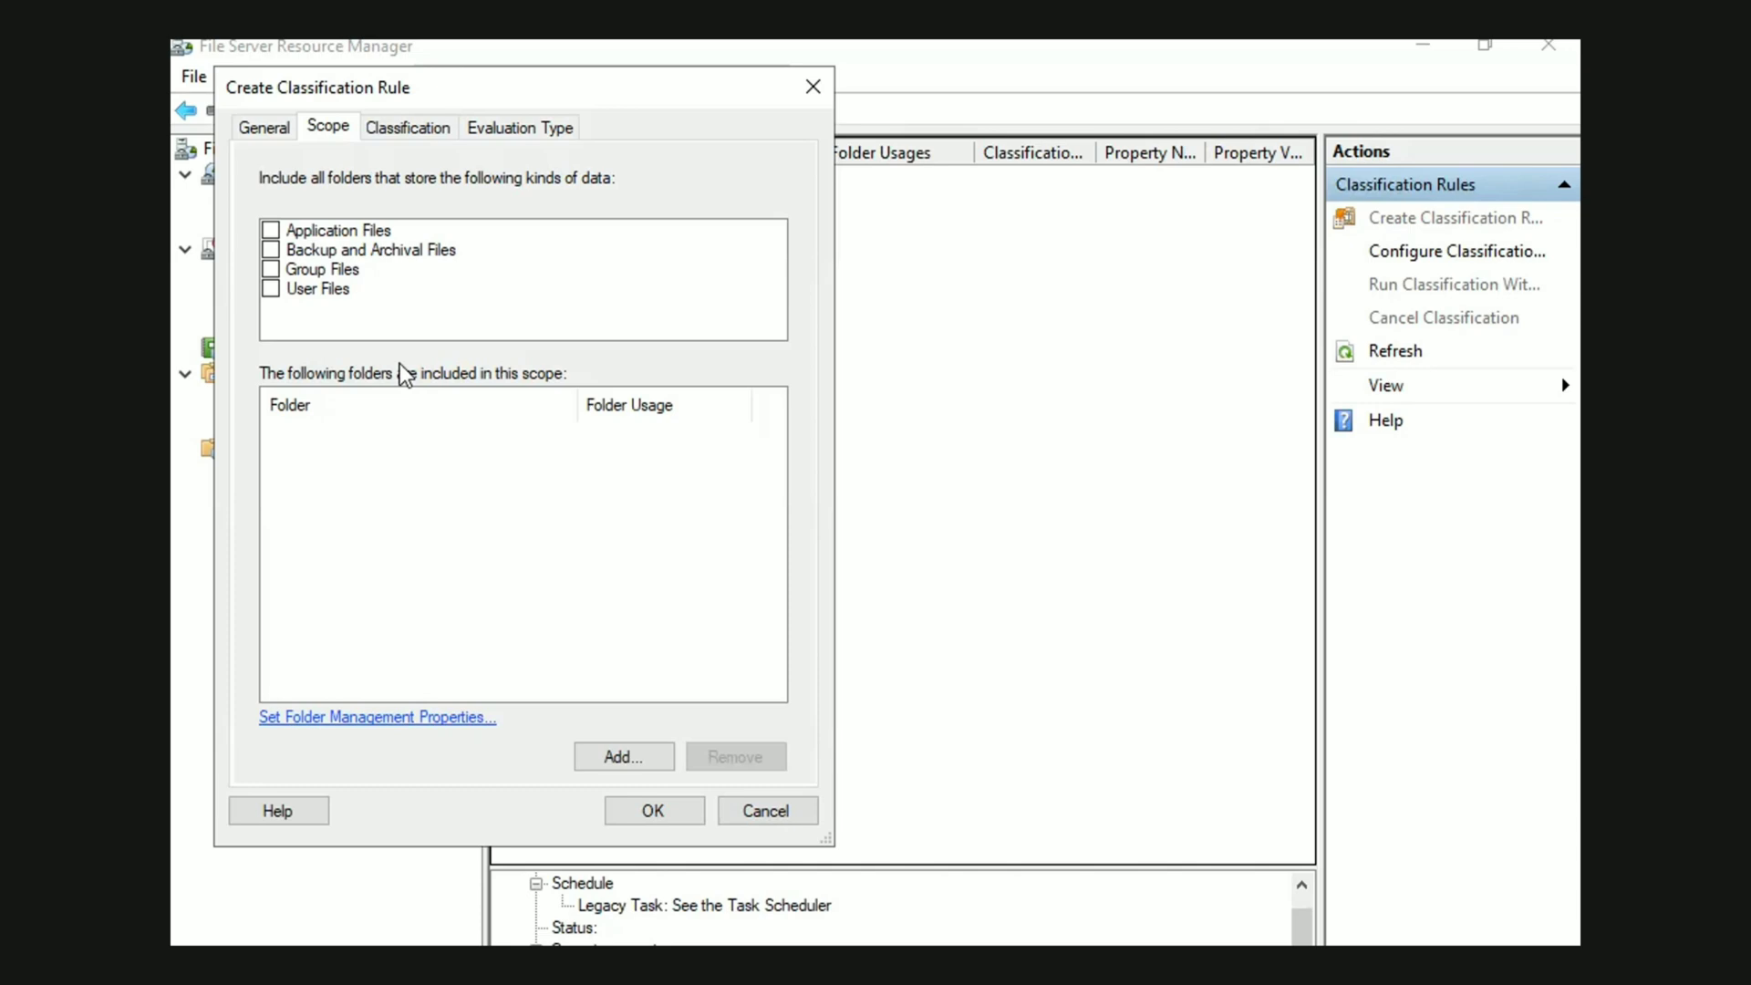
pyautogui.click(275, 292)
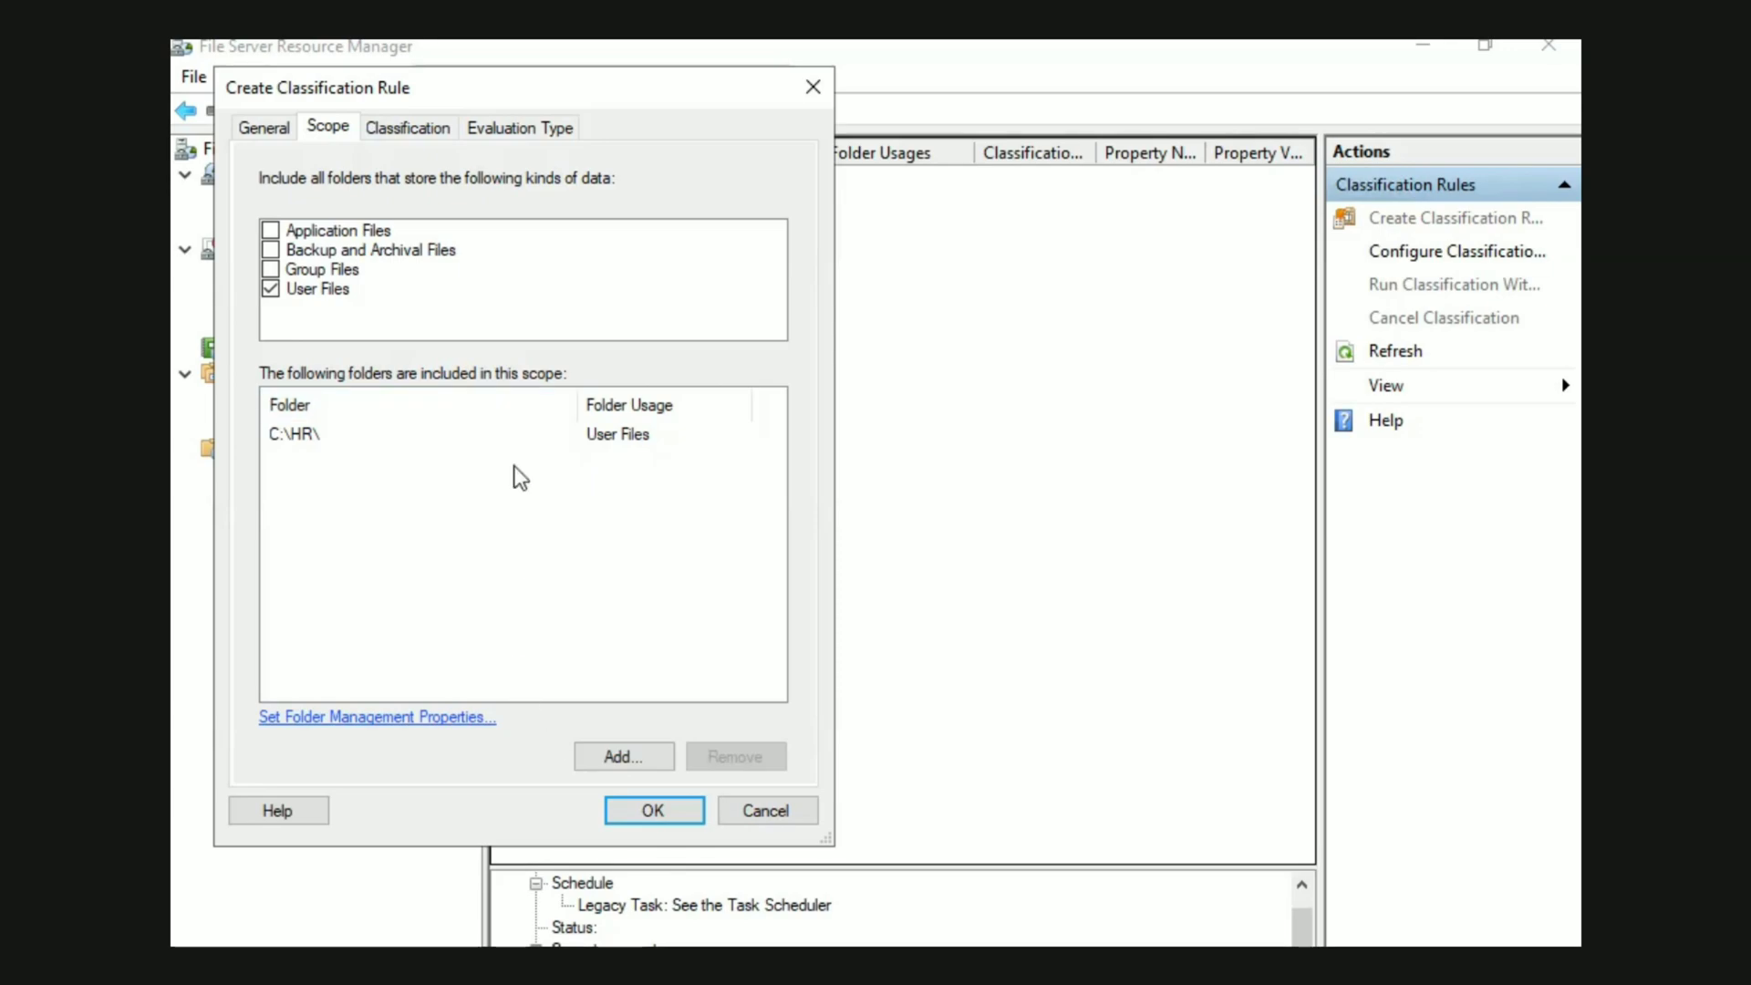
# Configure the rule's Content Classifier parameters with the file name pattern Test HR and proceed to its evaluation type settings
pyautogui.click(392, 130)
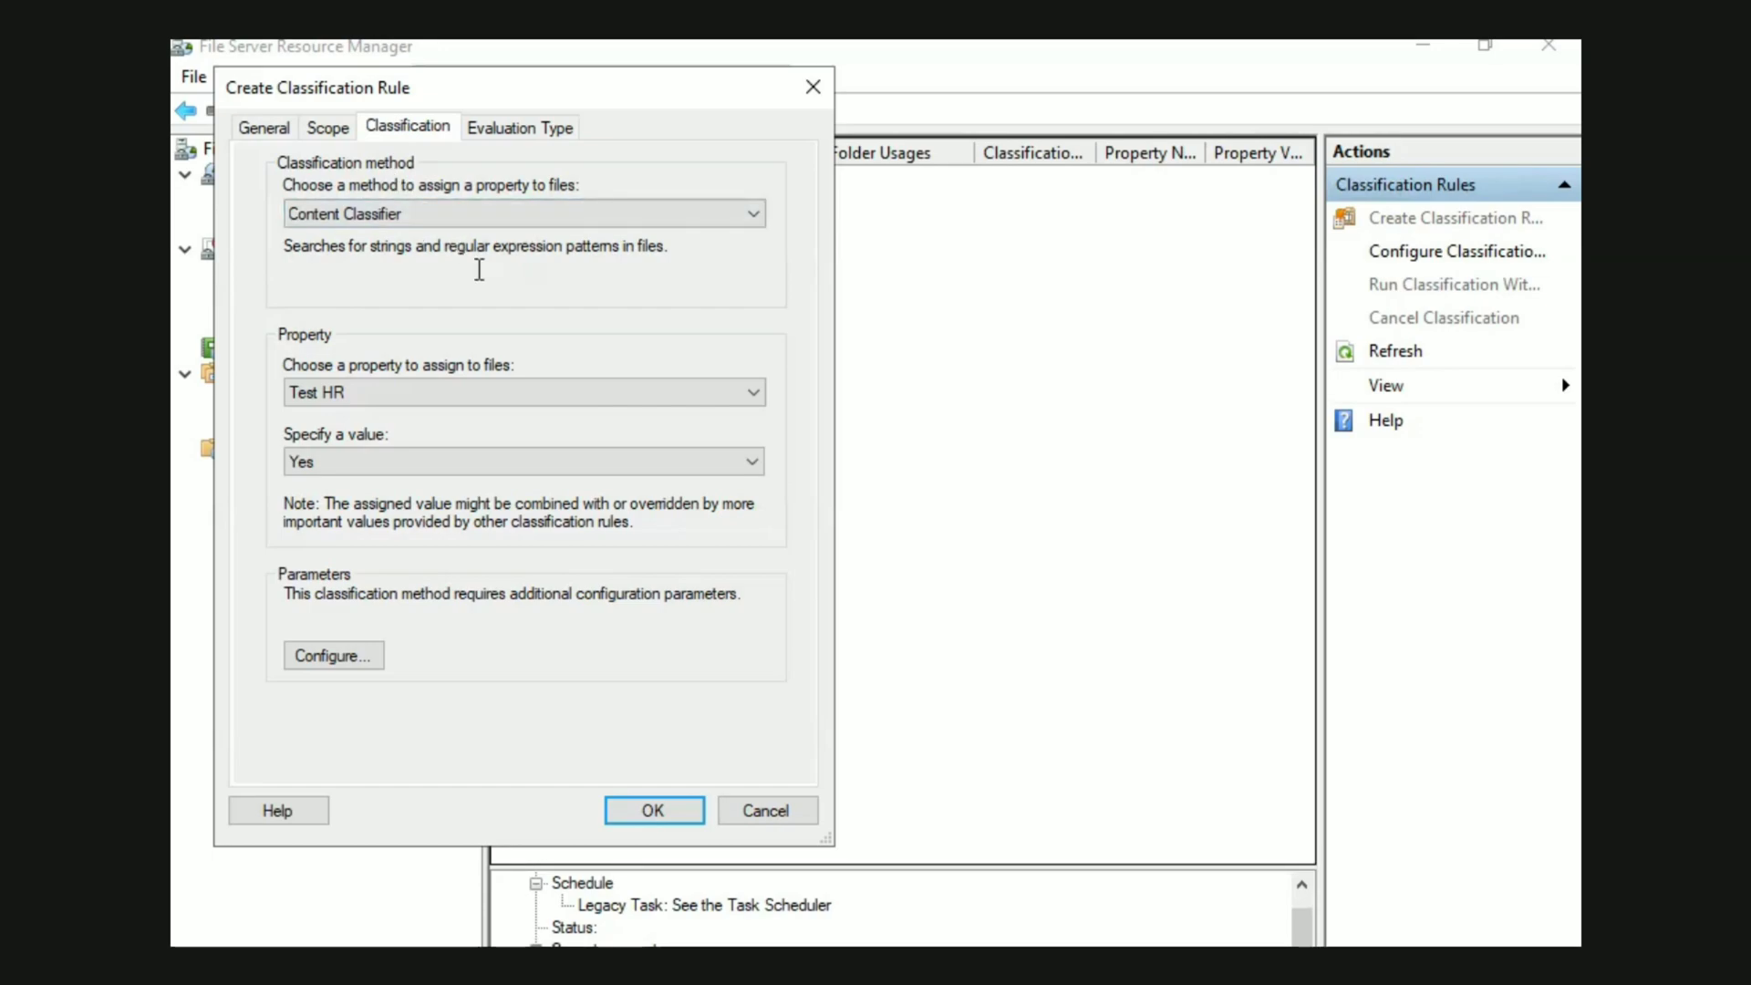
pyautogui.click(496, 128)
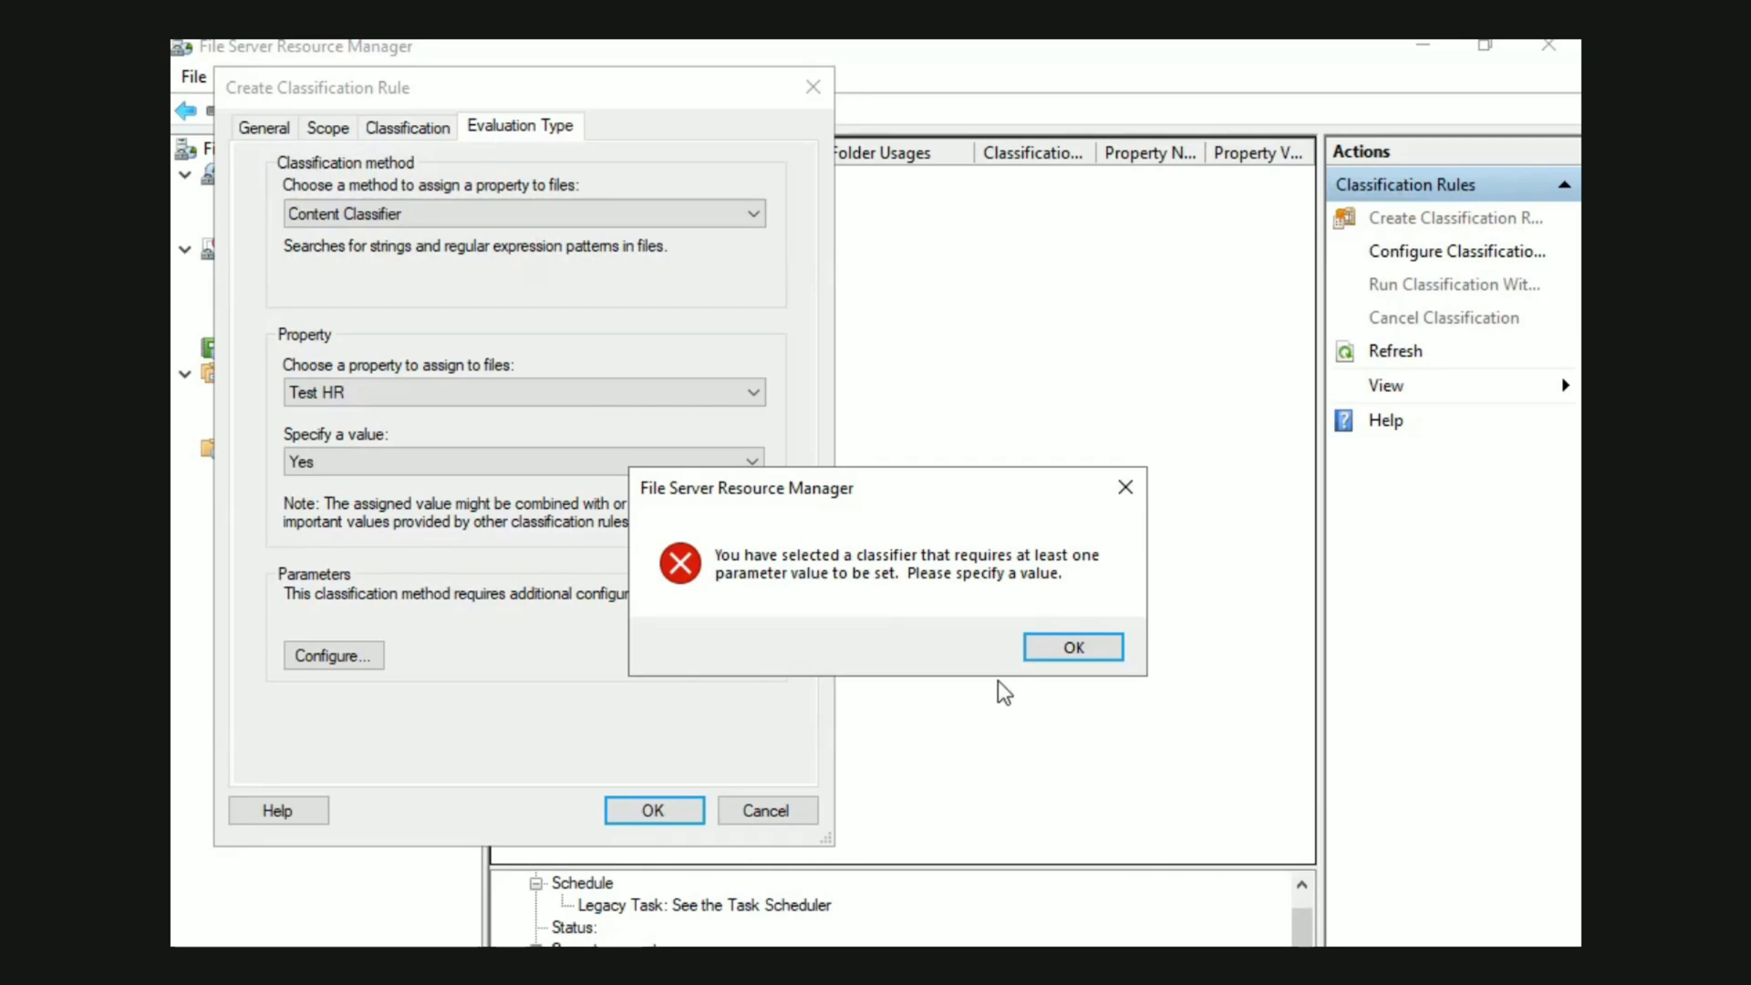
pyautogui.click(1058, 647)
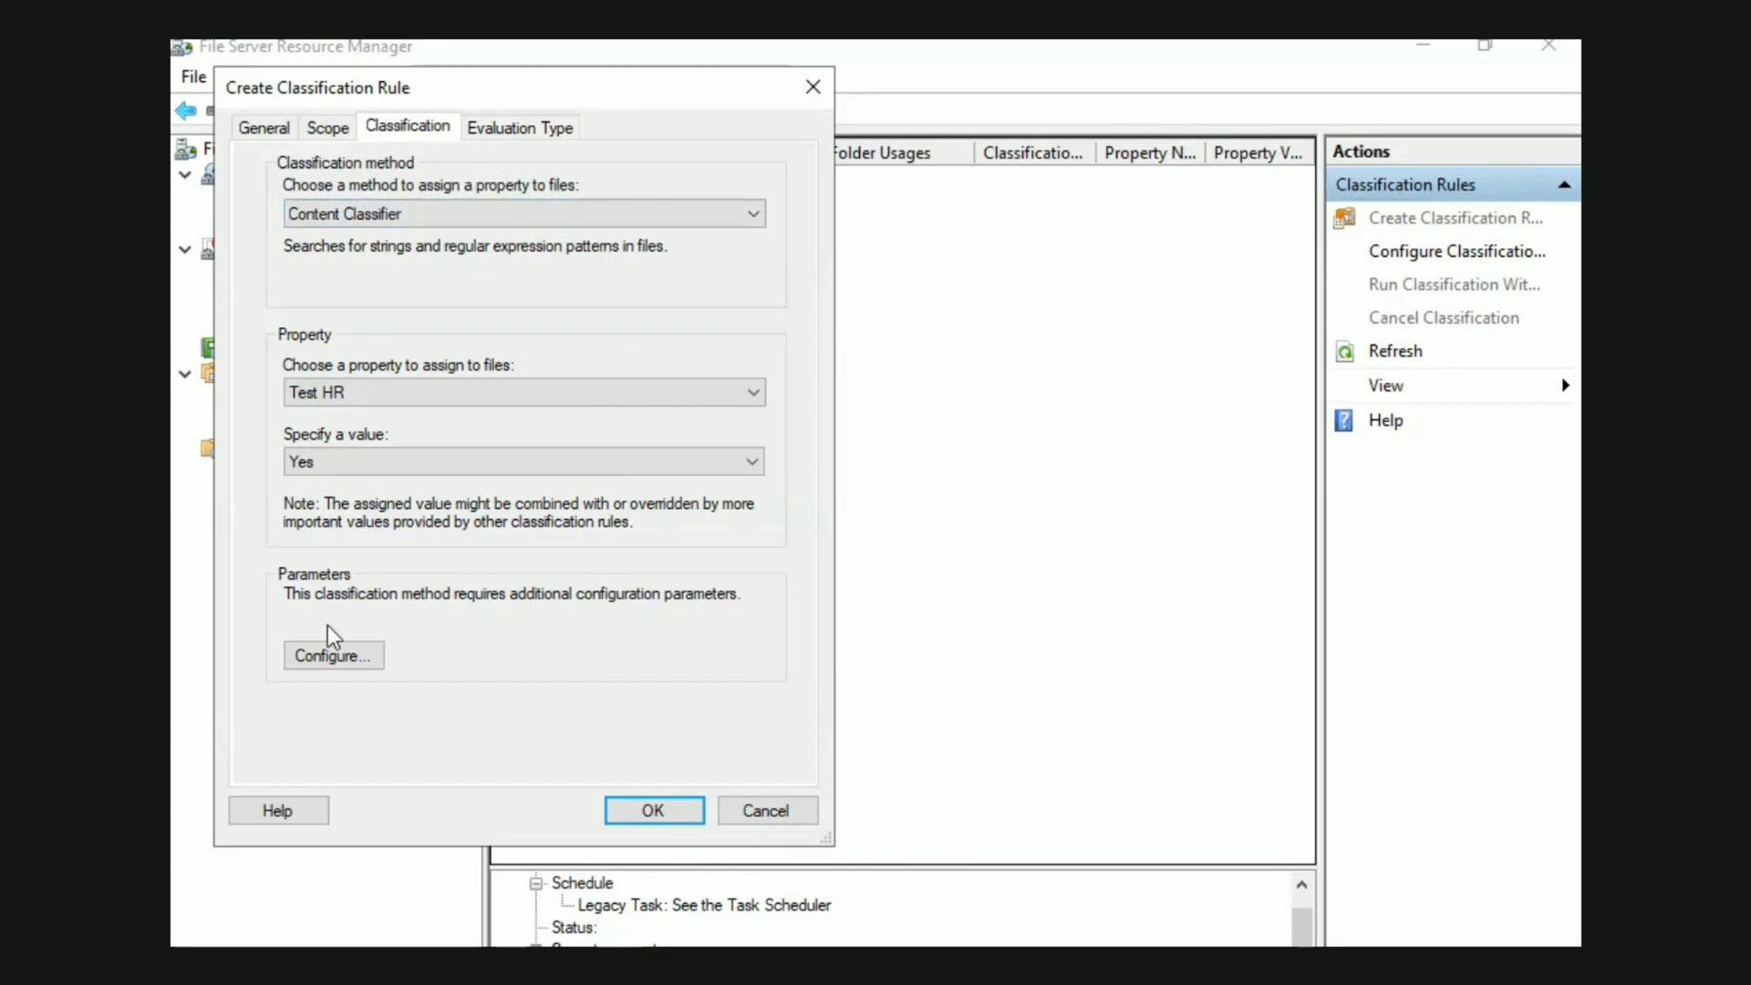
pyautogui.click(322, 654)
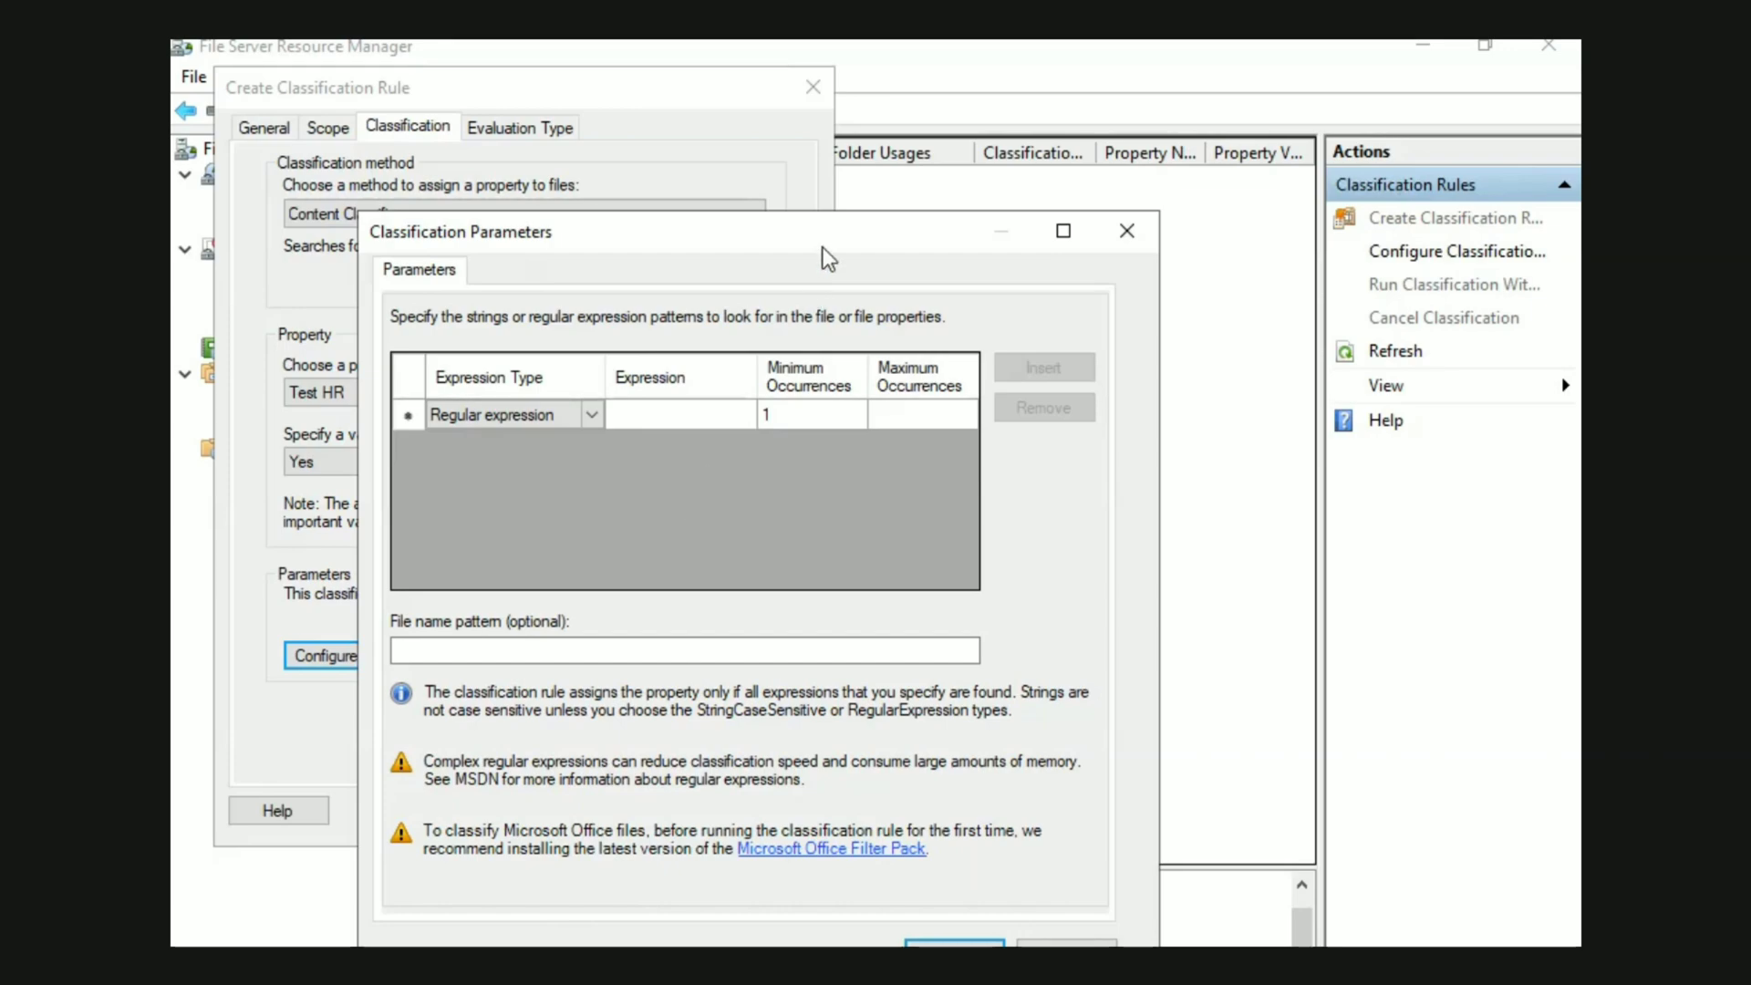
pyautogui.moveTo(825, 237); pyautogui.dragTo(753, 155)
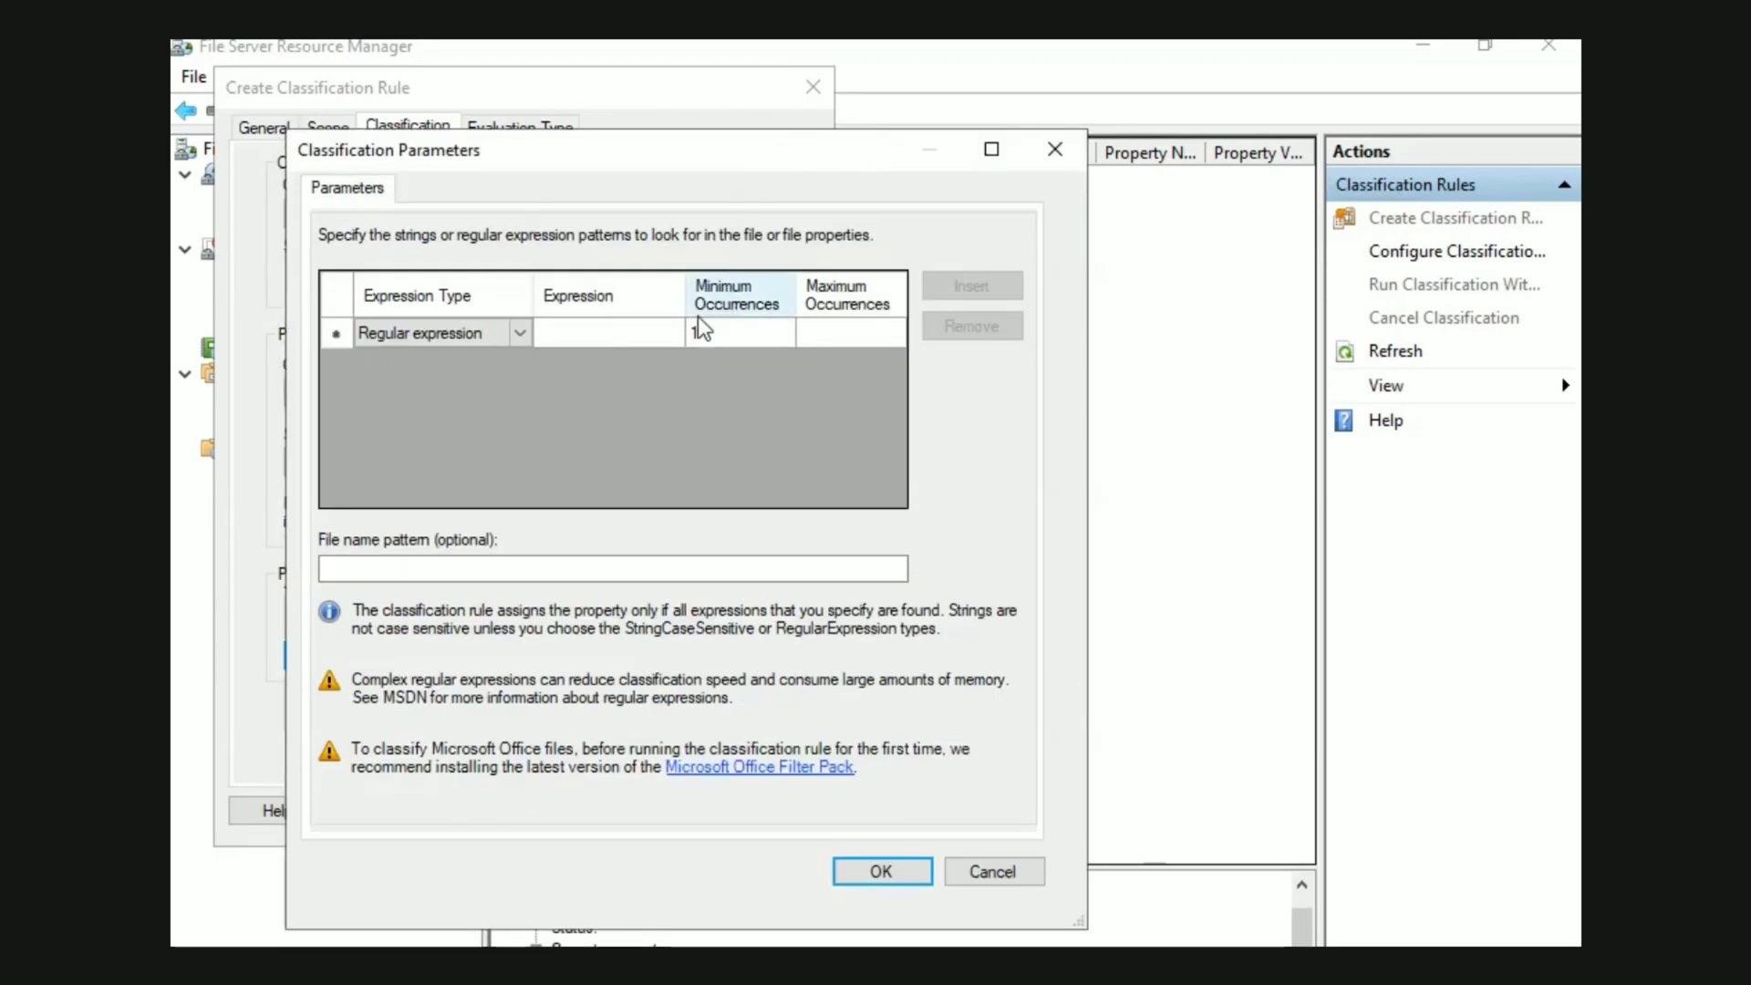
pyautogui.click(524, 347)
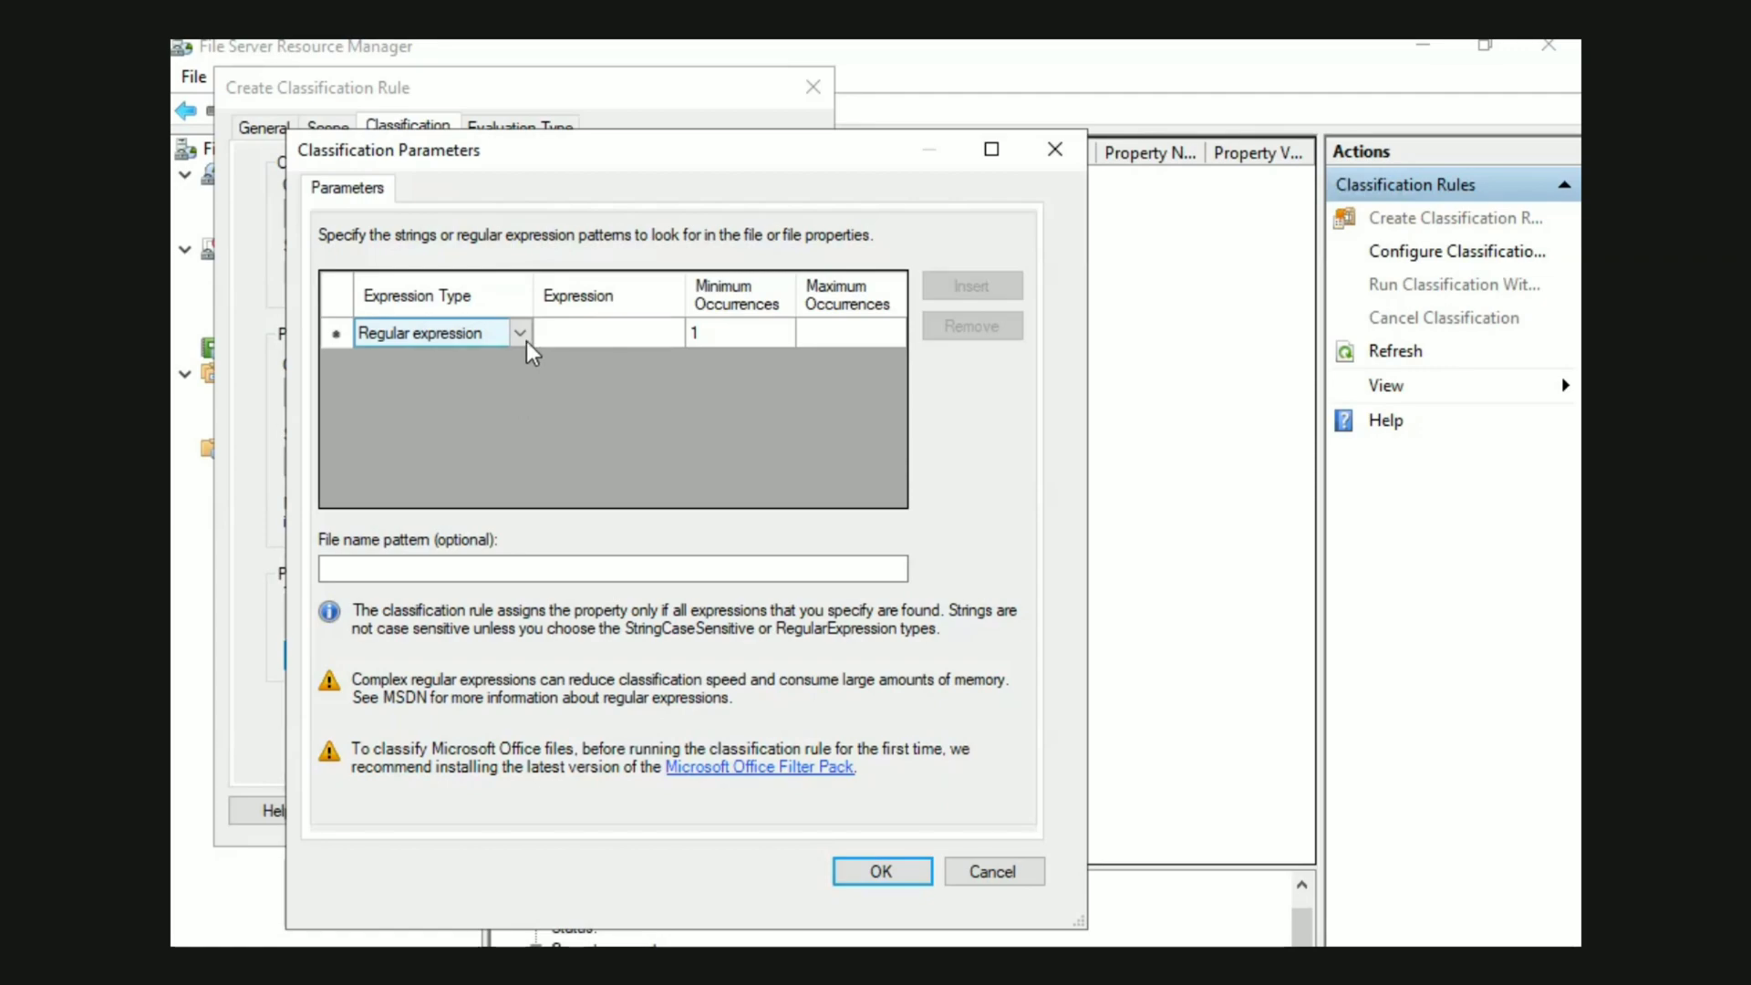
pyautogui.click(387, 576)
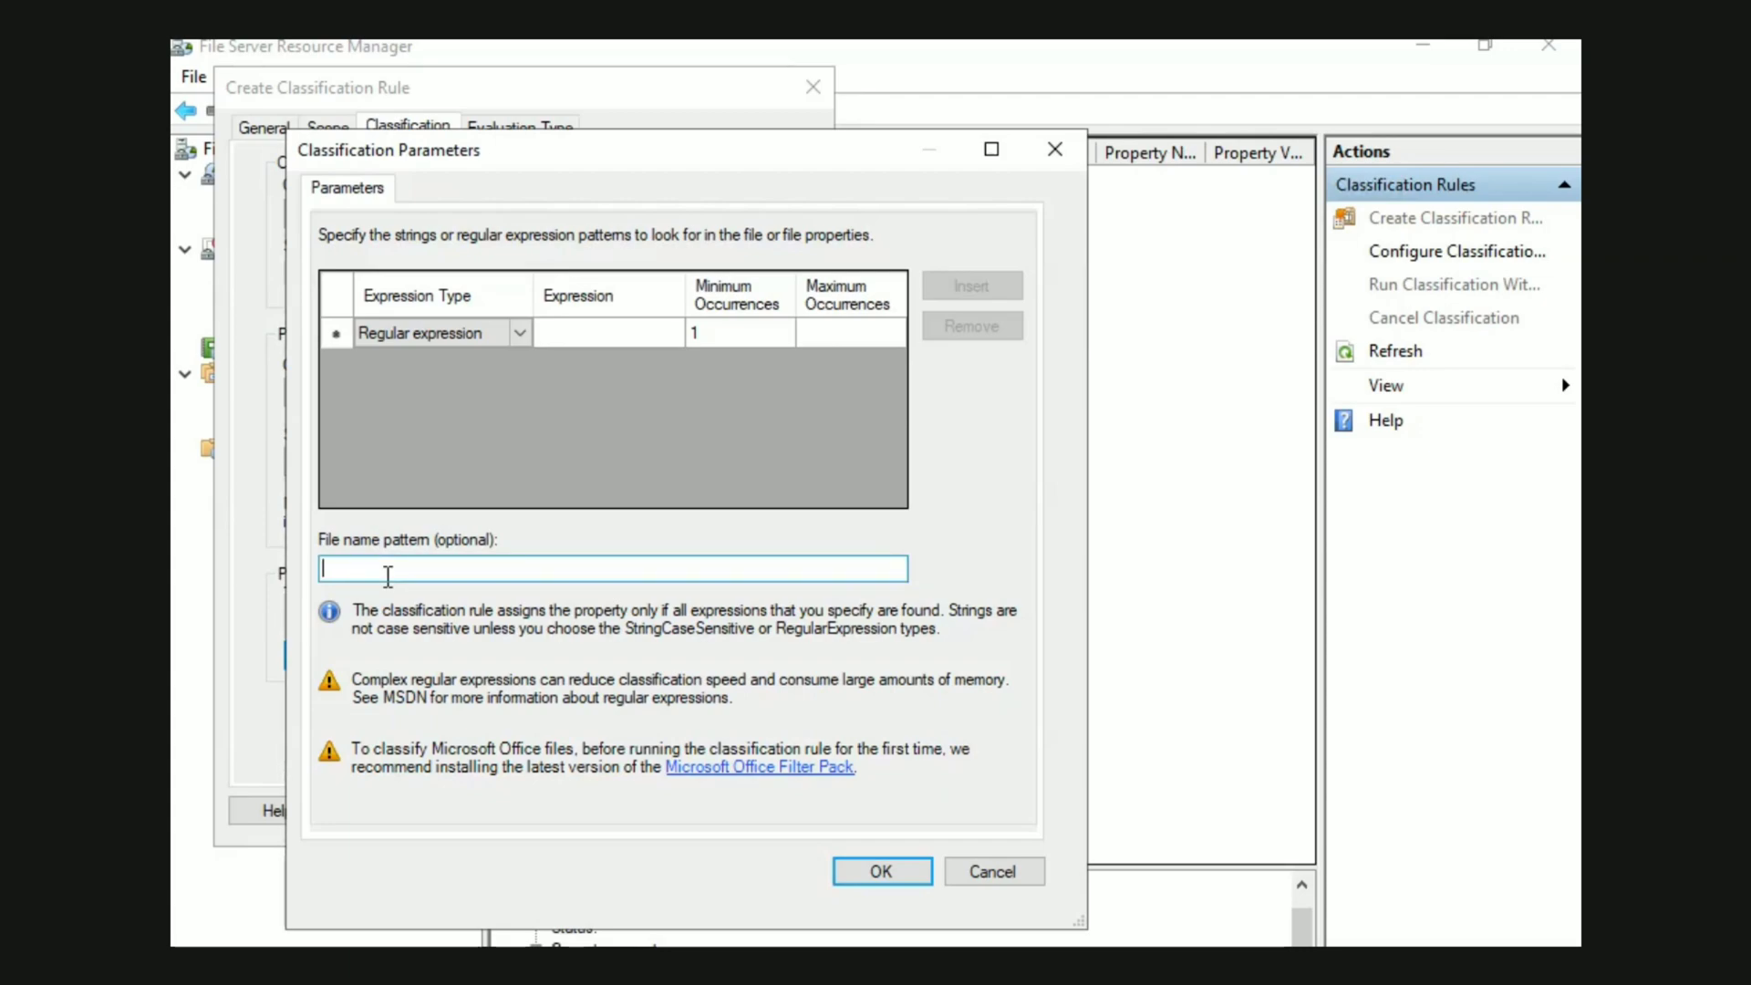
pyautogui.write('Test HR')
pyautogui.click(879, 874)
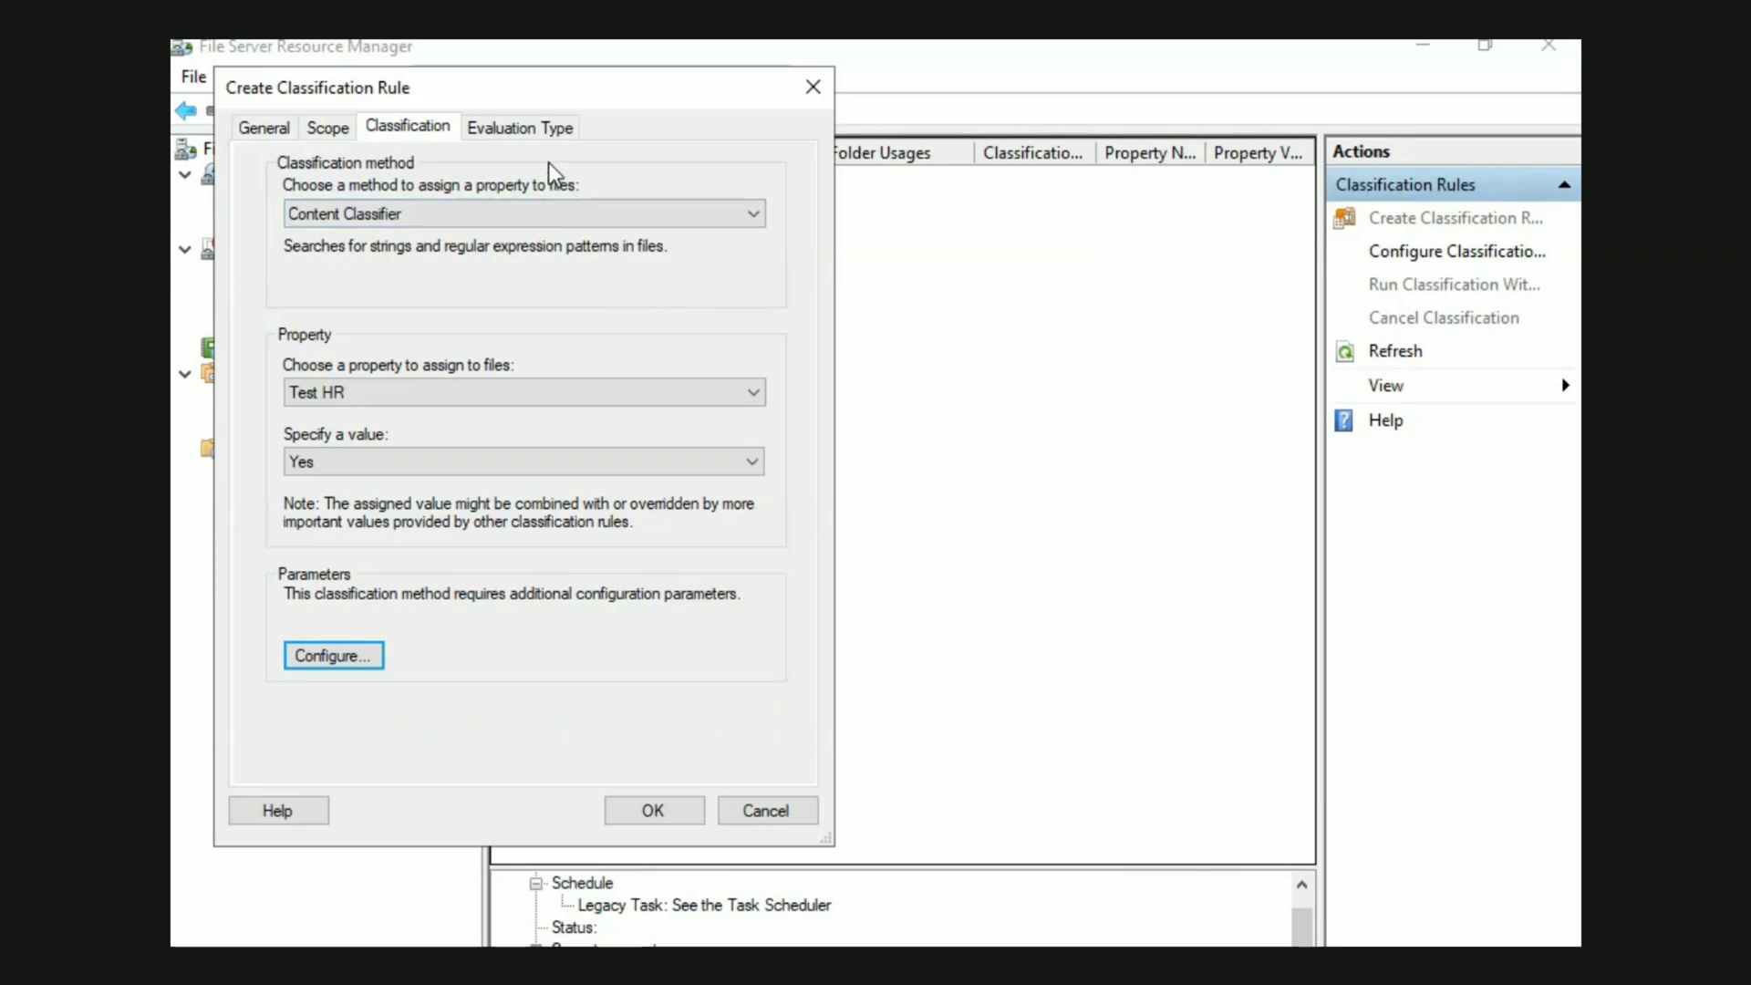
pyautogui.click(538, 129)
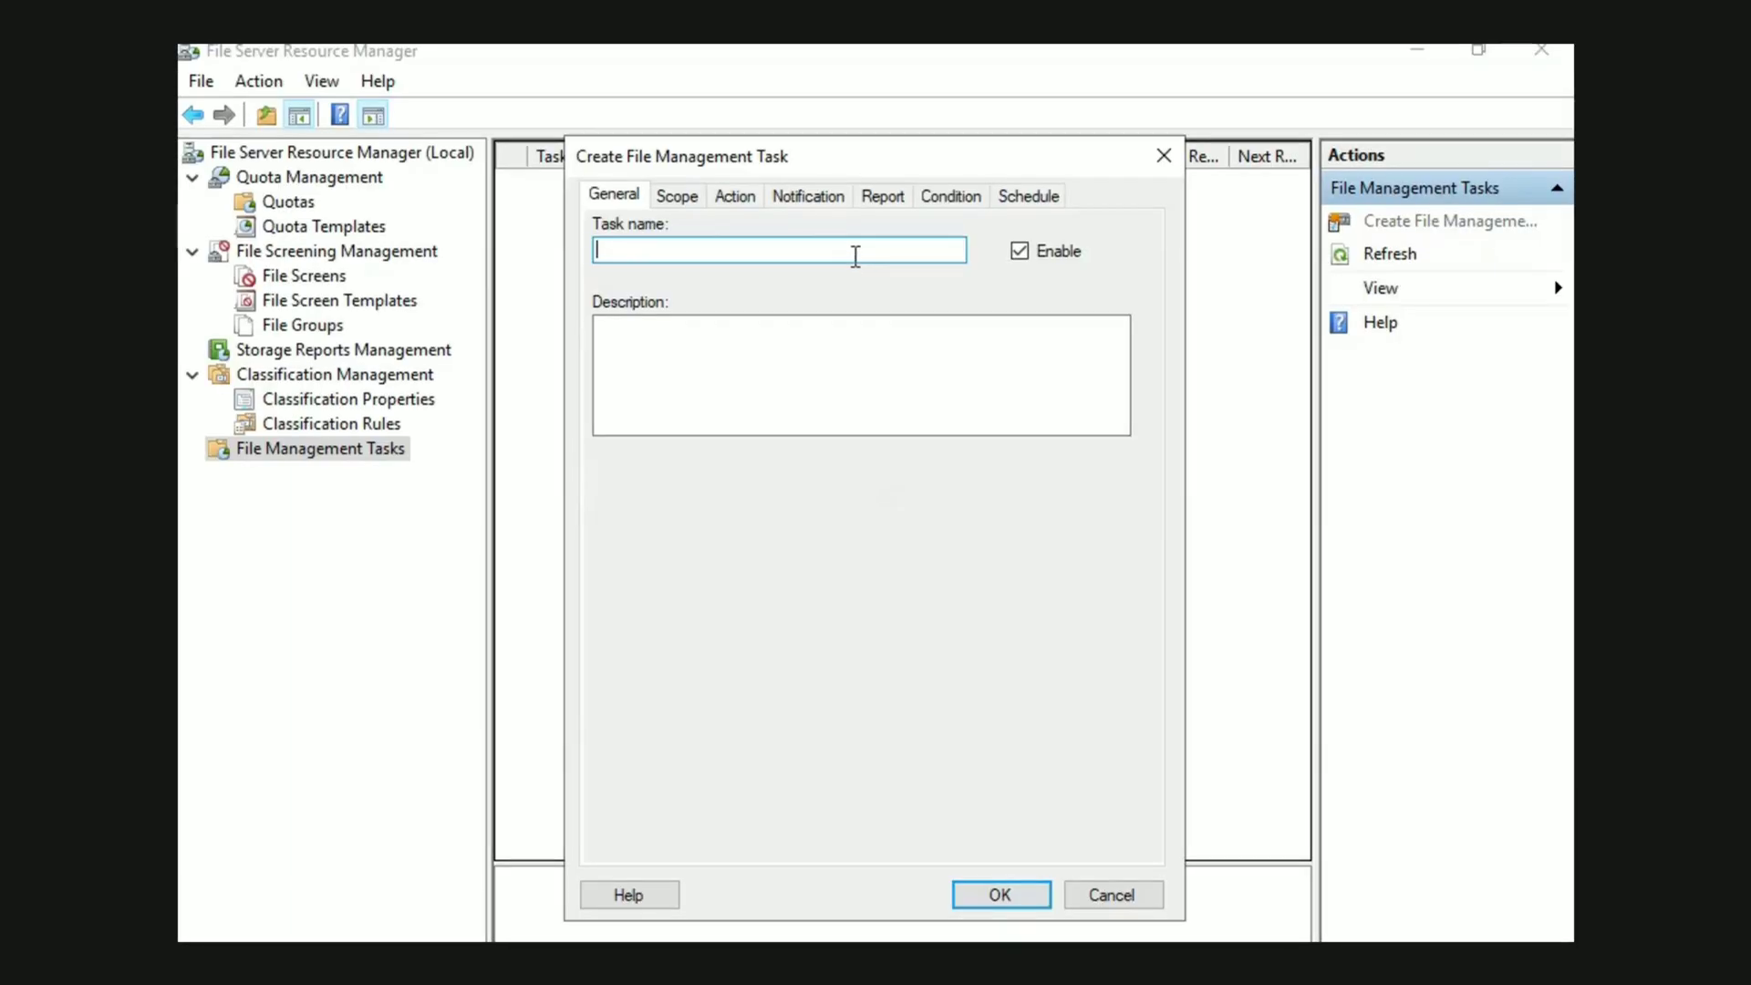
# Name the new file management task Test HR and include folders that store User Files in its scope
pyautogui.write('Test HR')
pyautogui.click(685, 196)
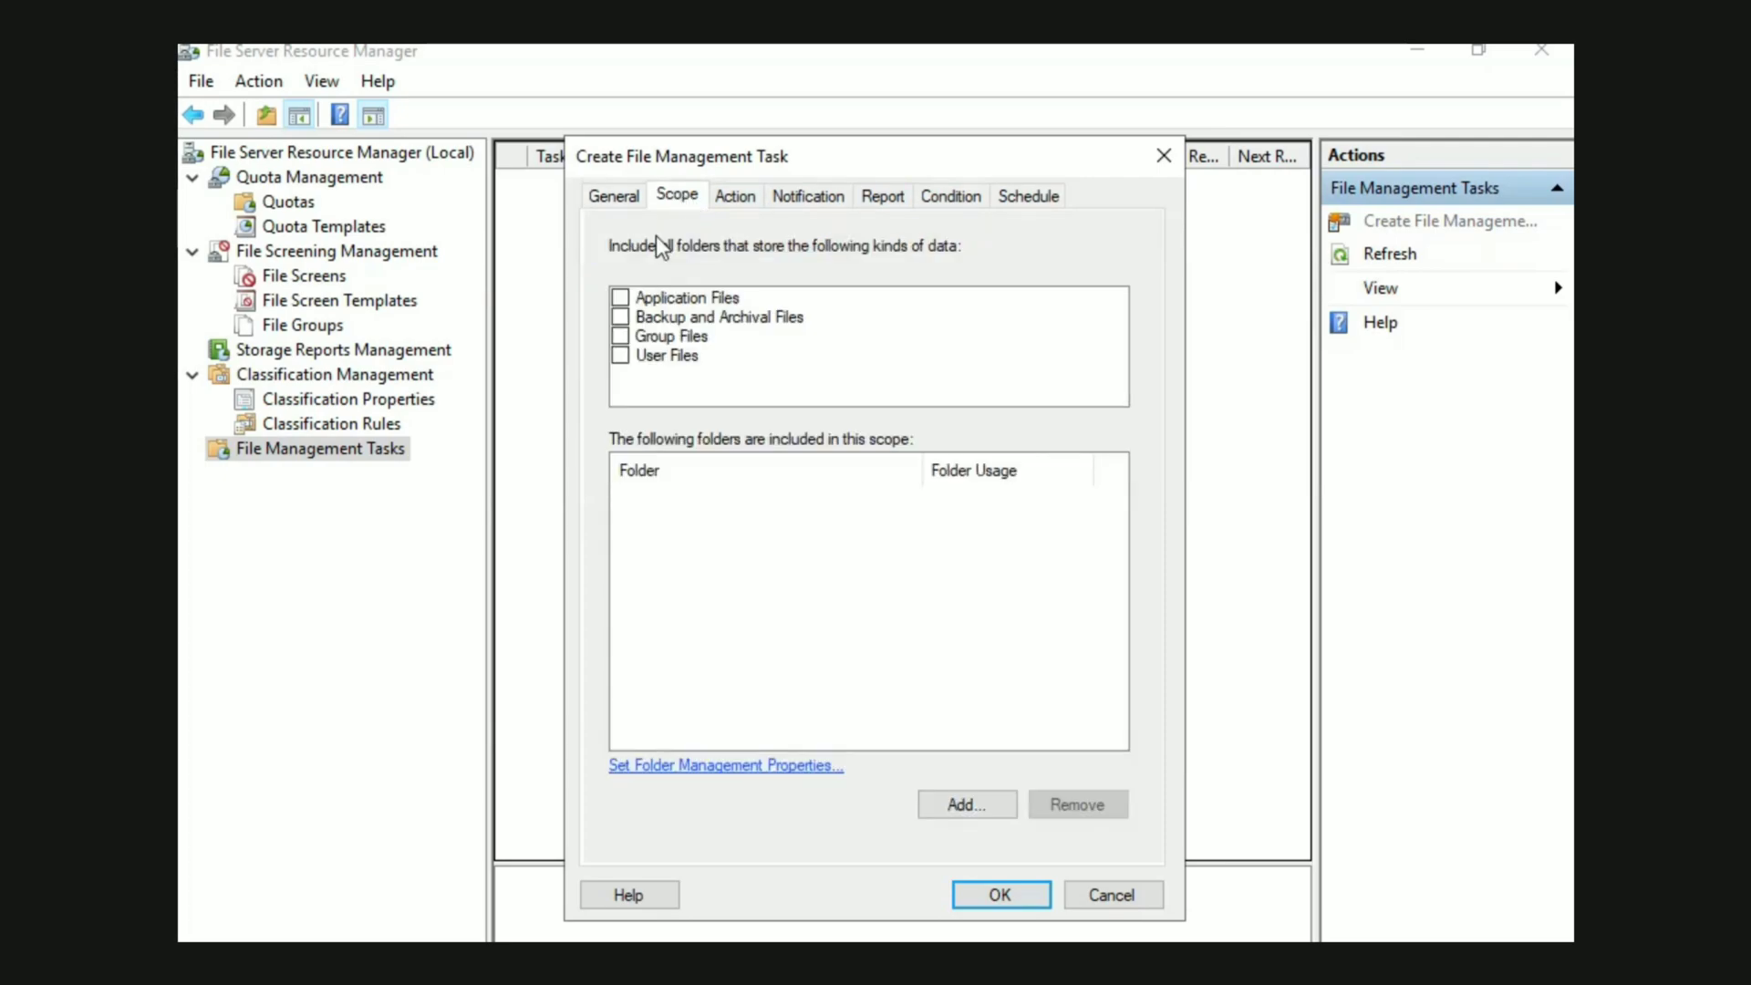
pyautogui.click(622, 354)
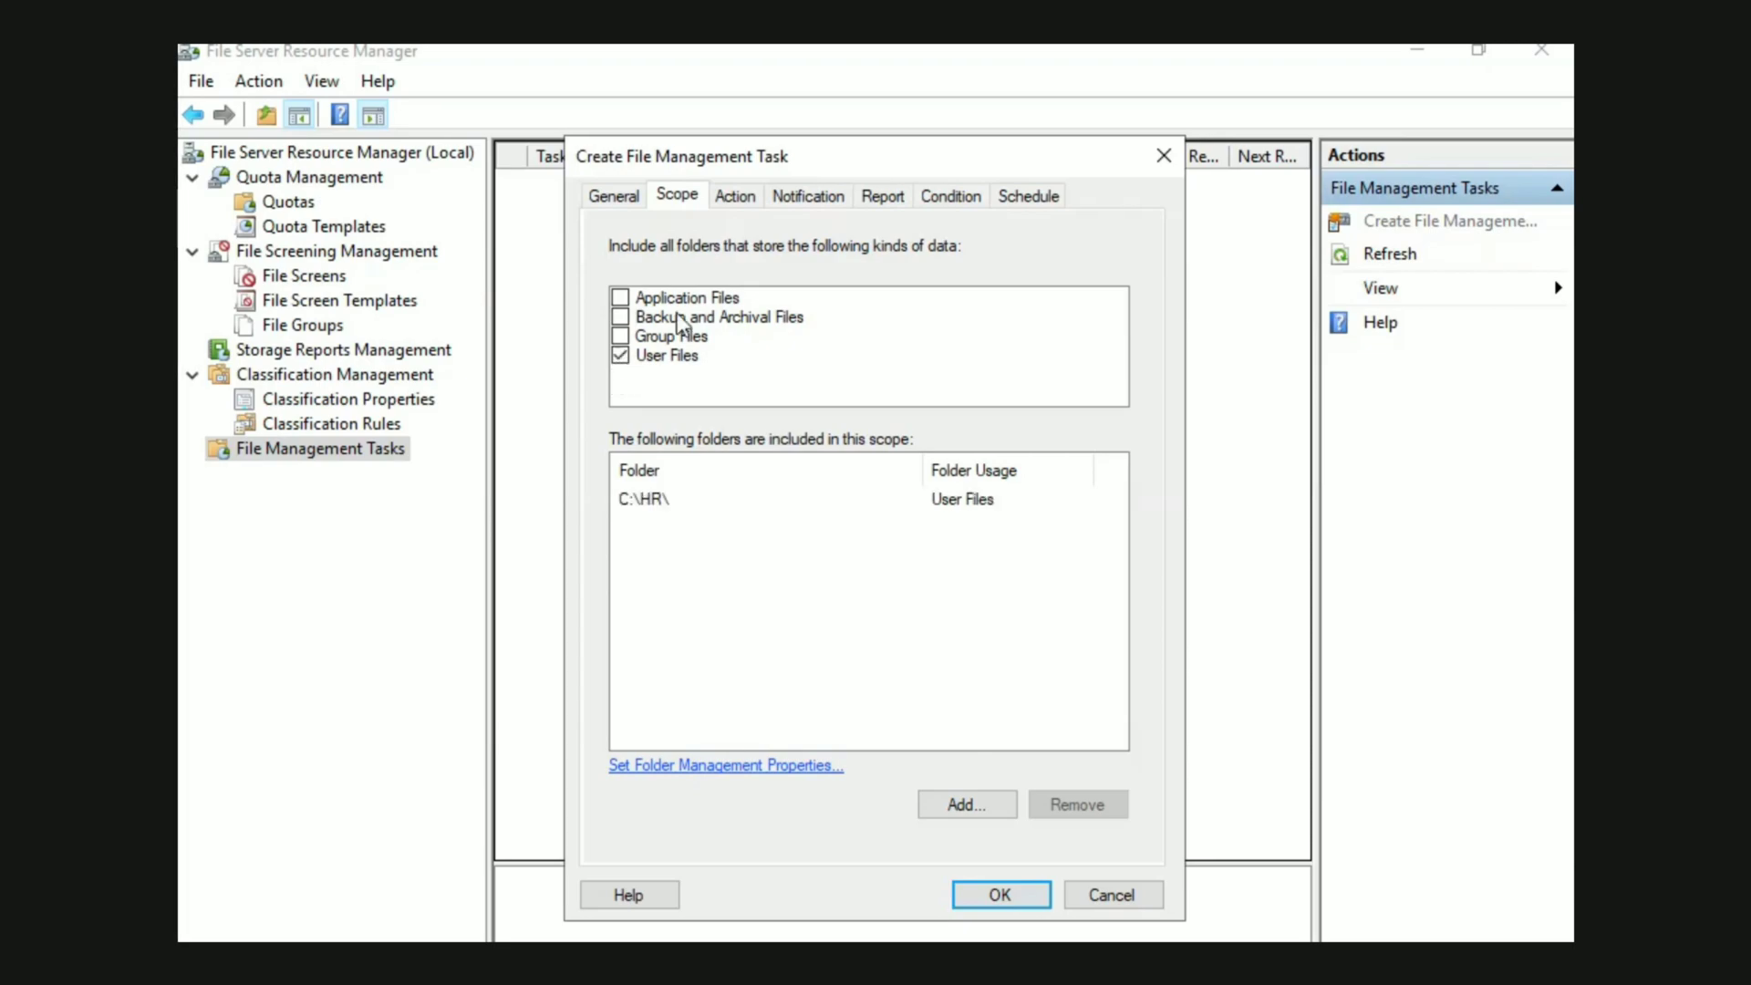
# Set the task's file expiration directory to the C:\HR folder
pyautogui.click(731, 198)
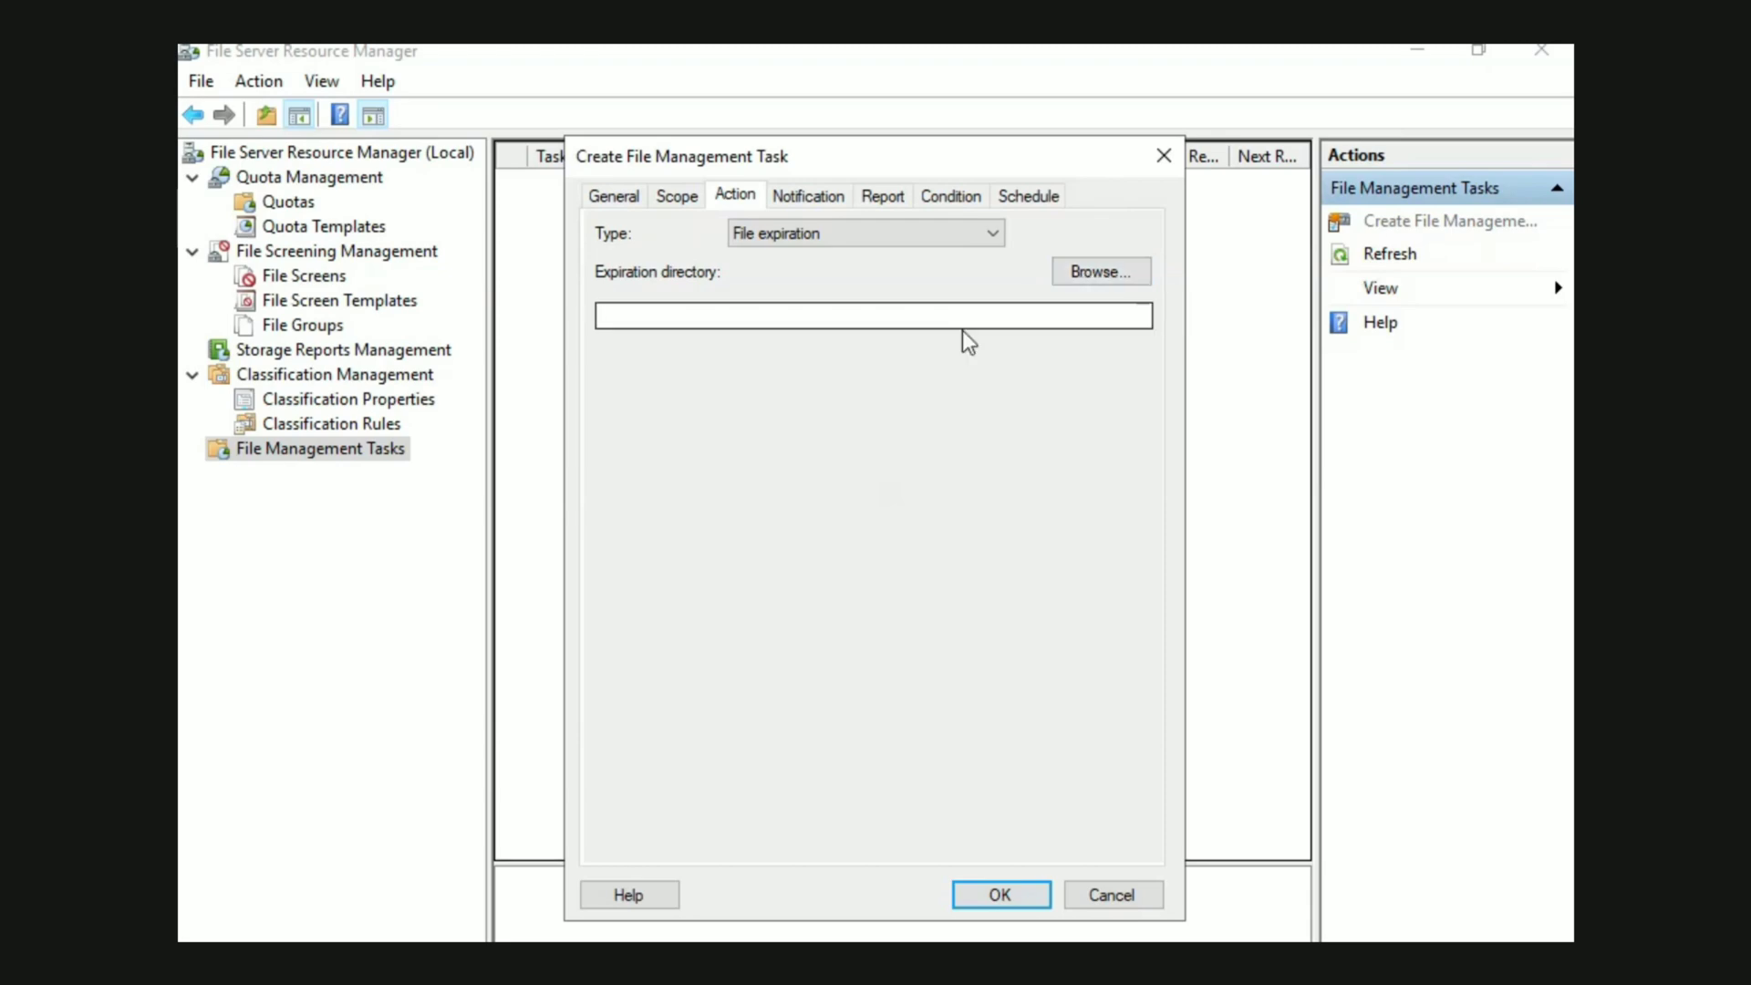
pyautogui.click(1085, 273)
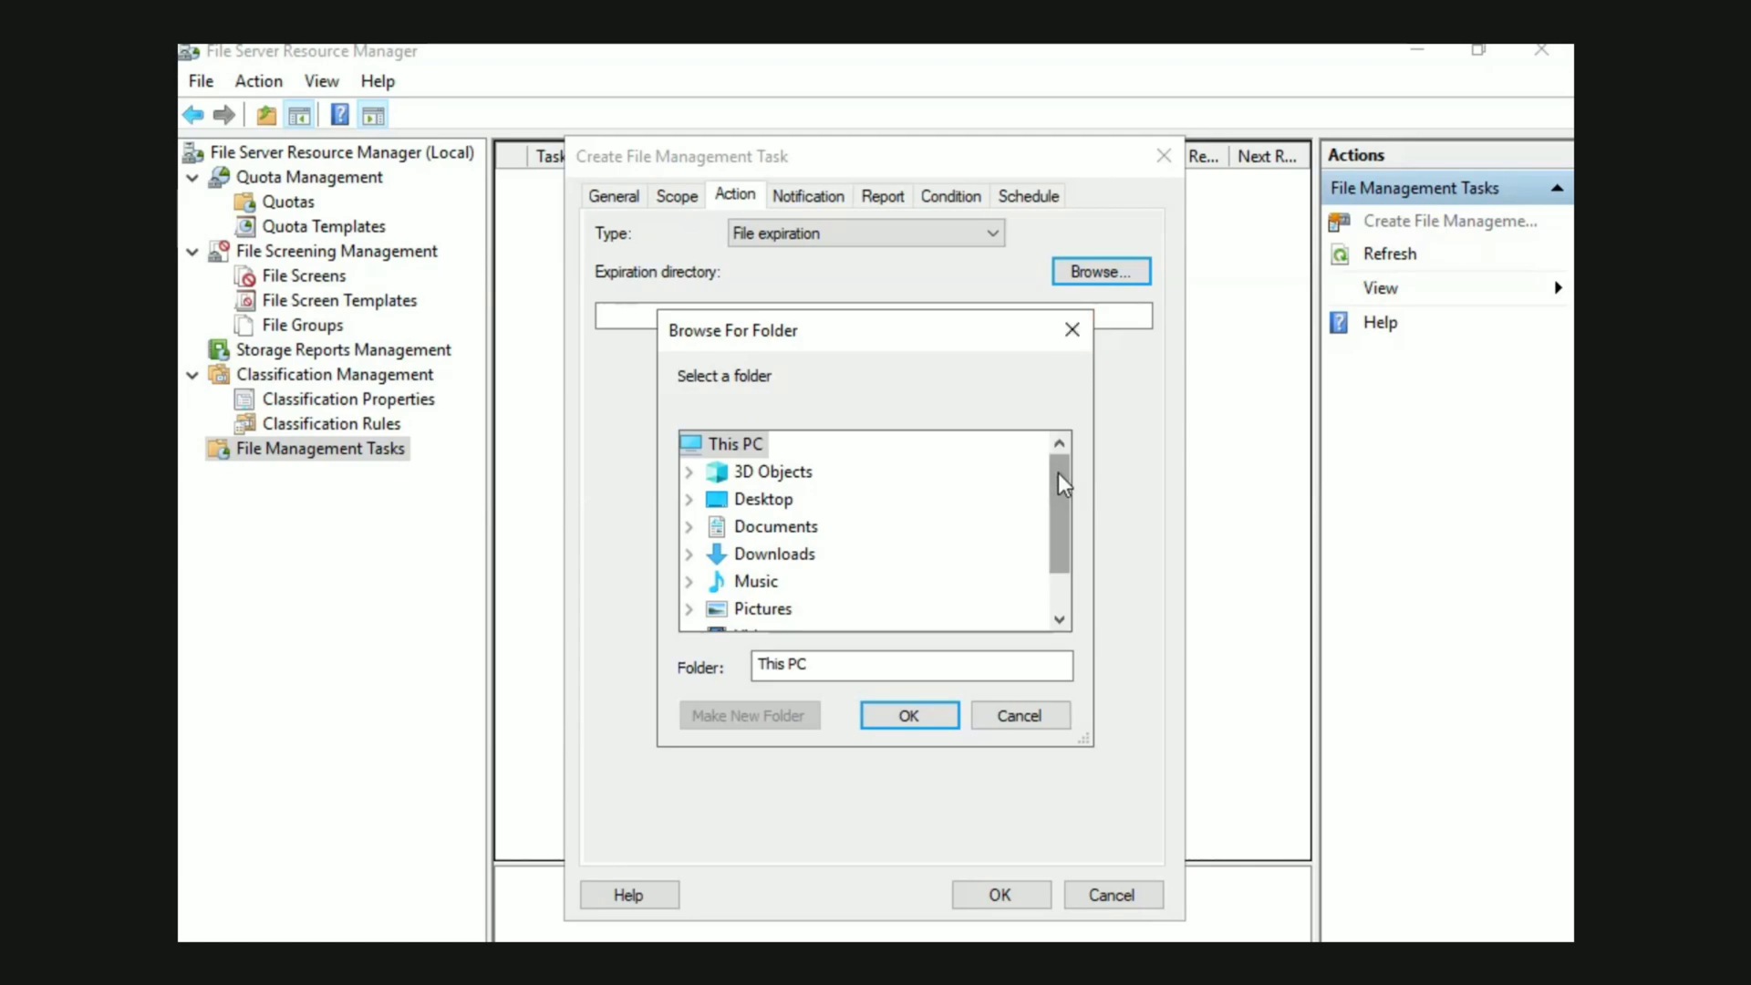
pyautogui.moveTo(1058, 472); pyautogui.dragTo(1057, 565)
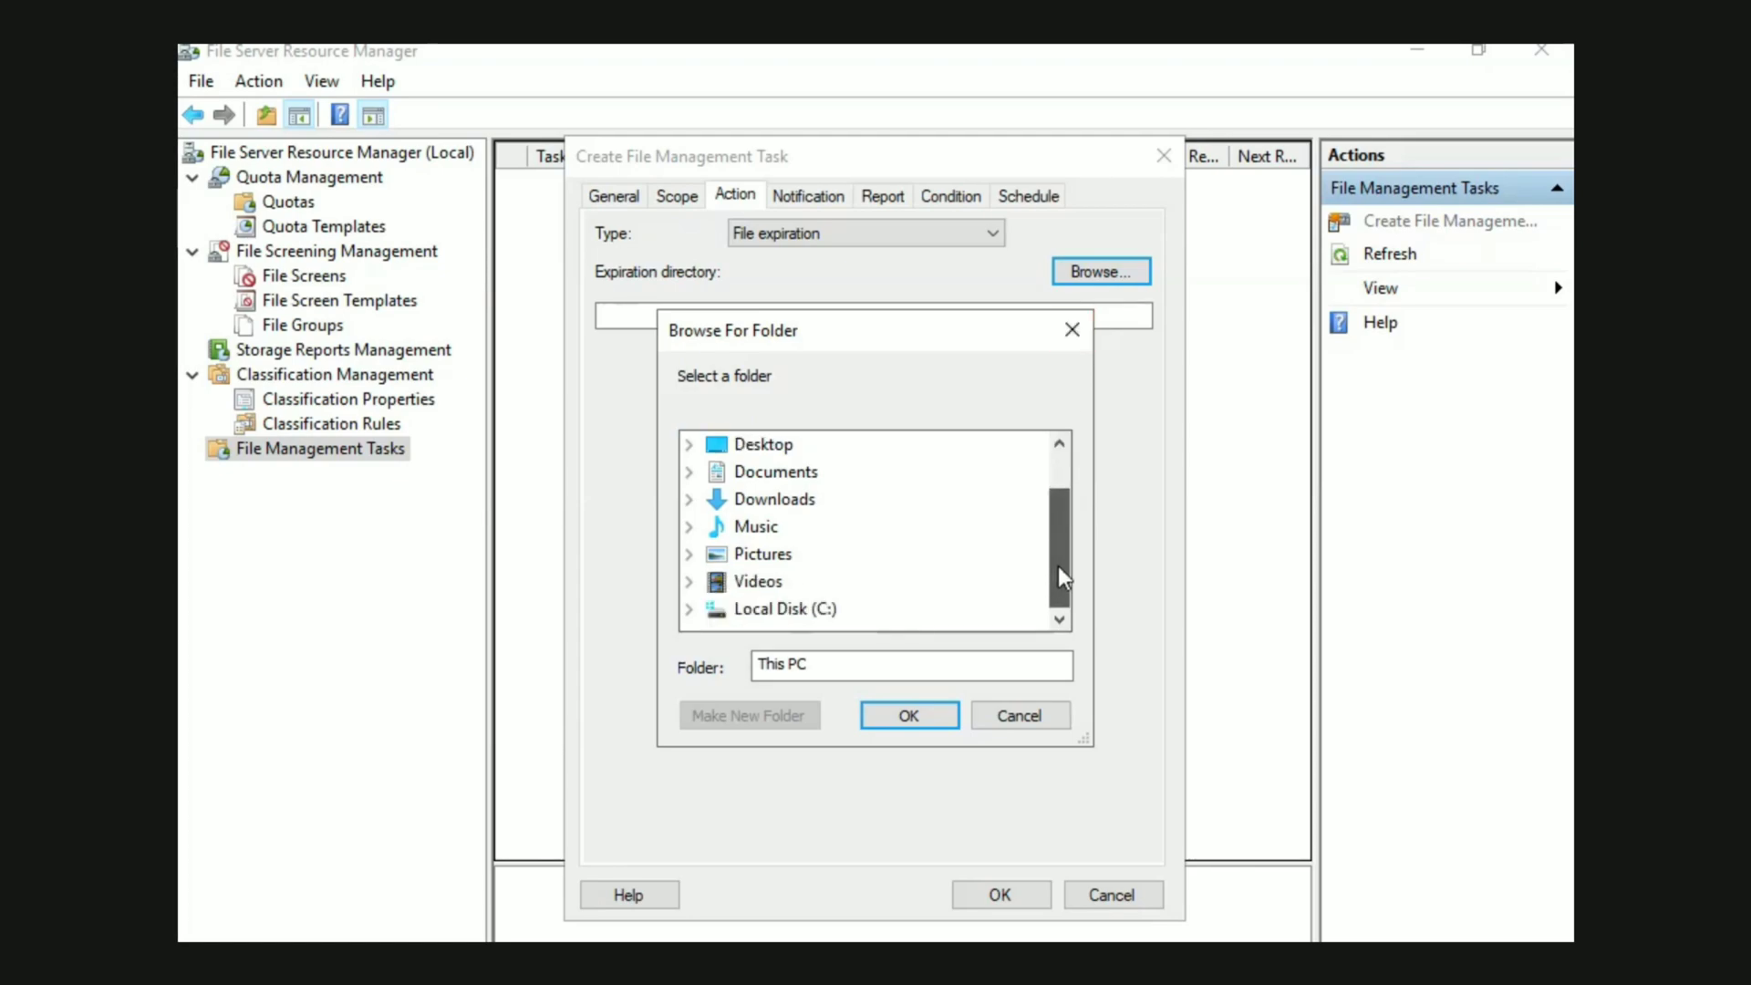
pyautogui.click(806, 608)
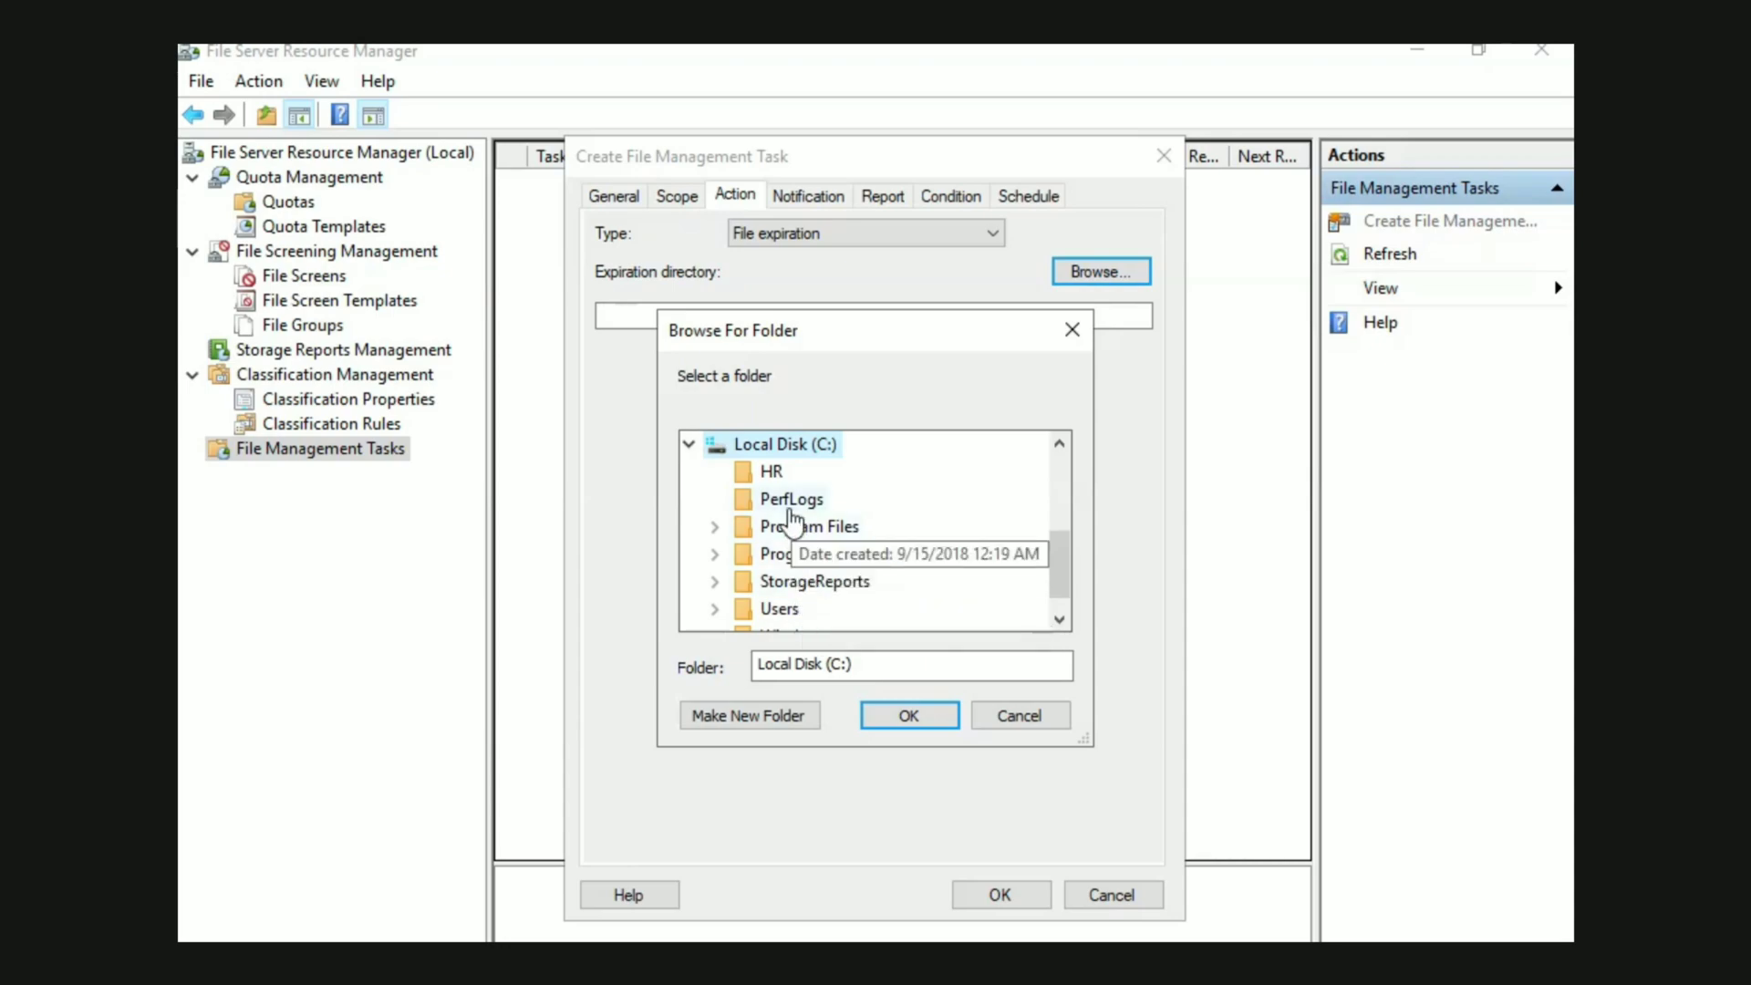
pyautogui.click(770, 470)
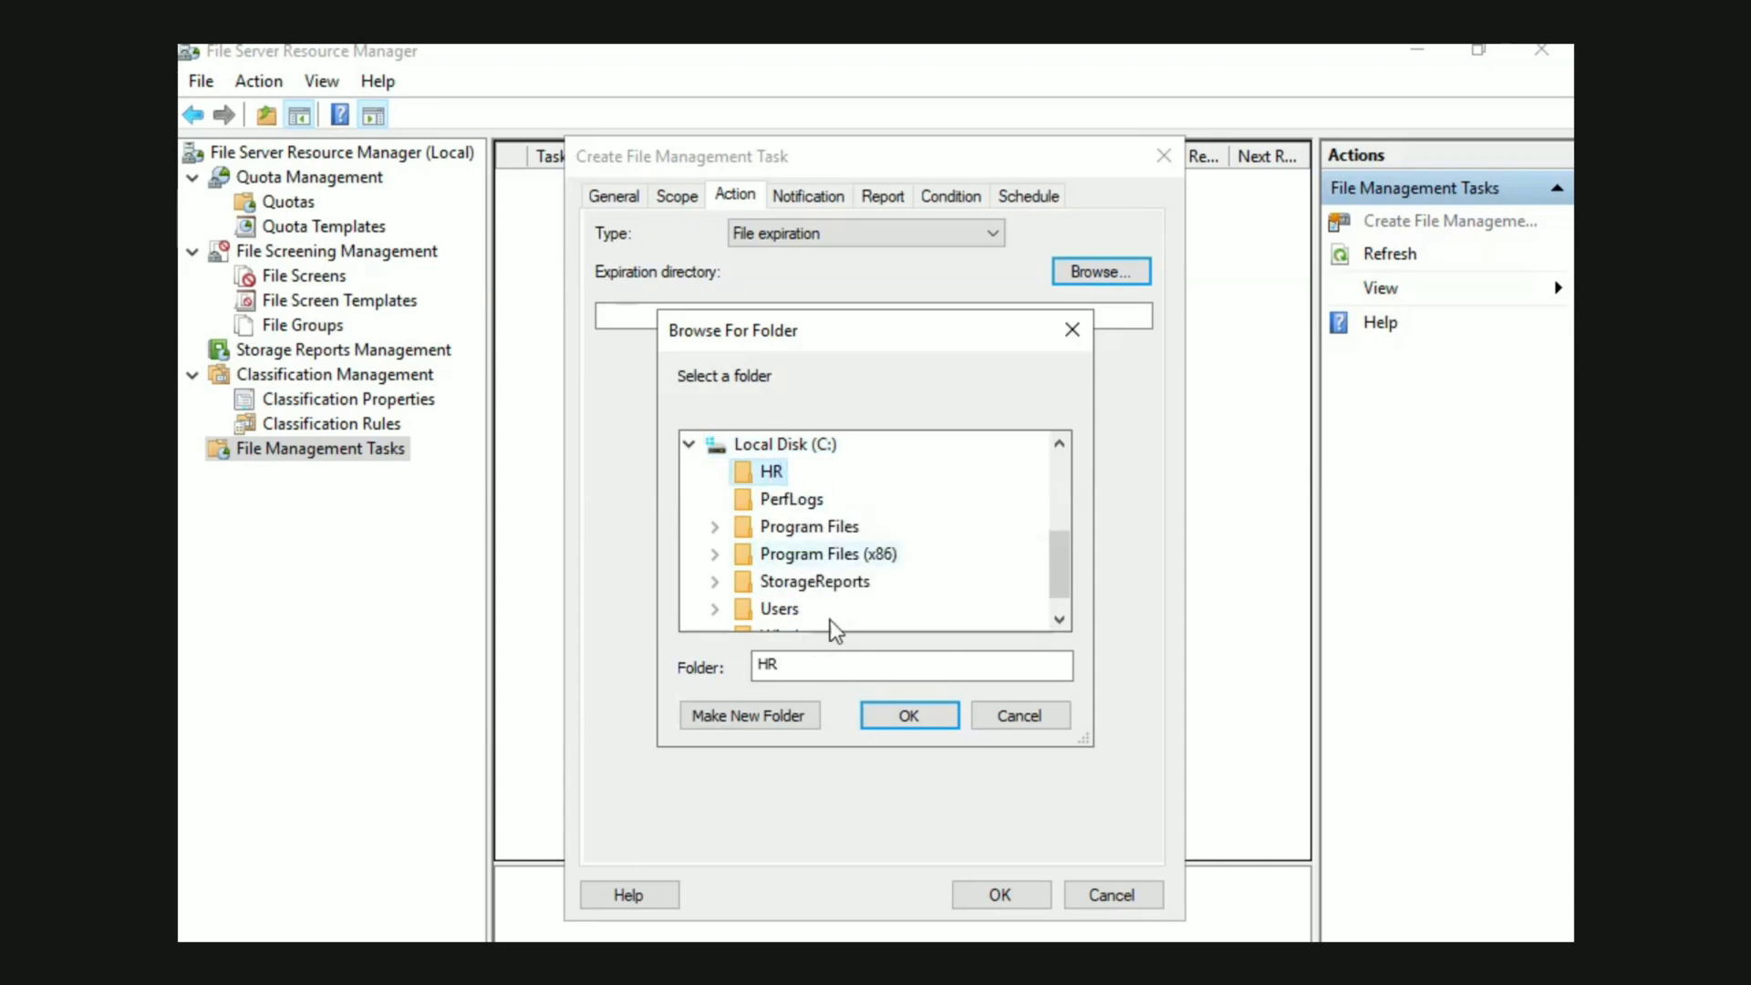
pyautogui.click(899, 717)
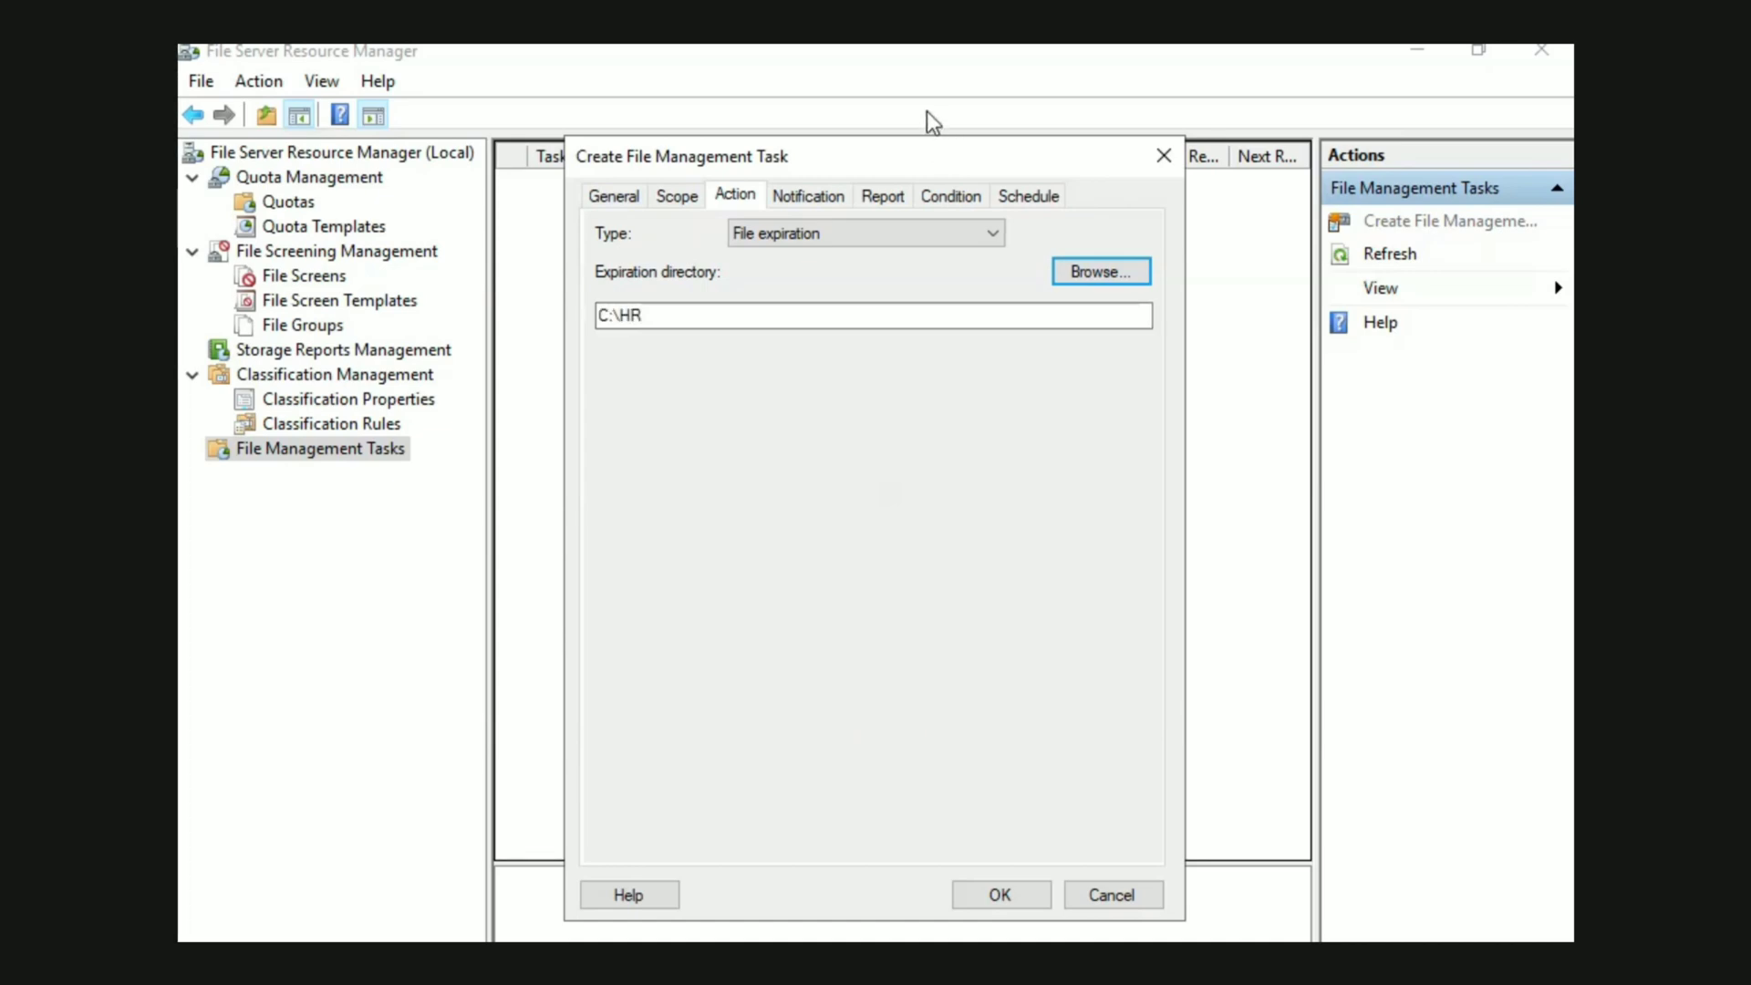
# Add a notification that sends a warning to the event log 15 days before the task's action runs
pyautogui.click(809, 197)
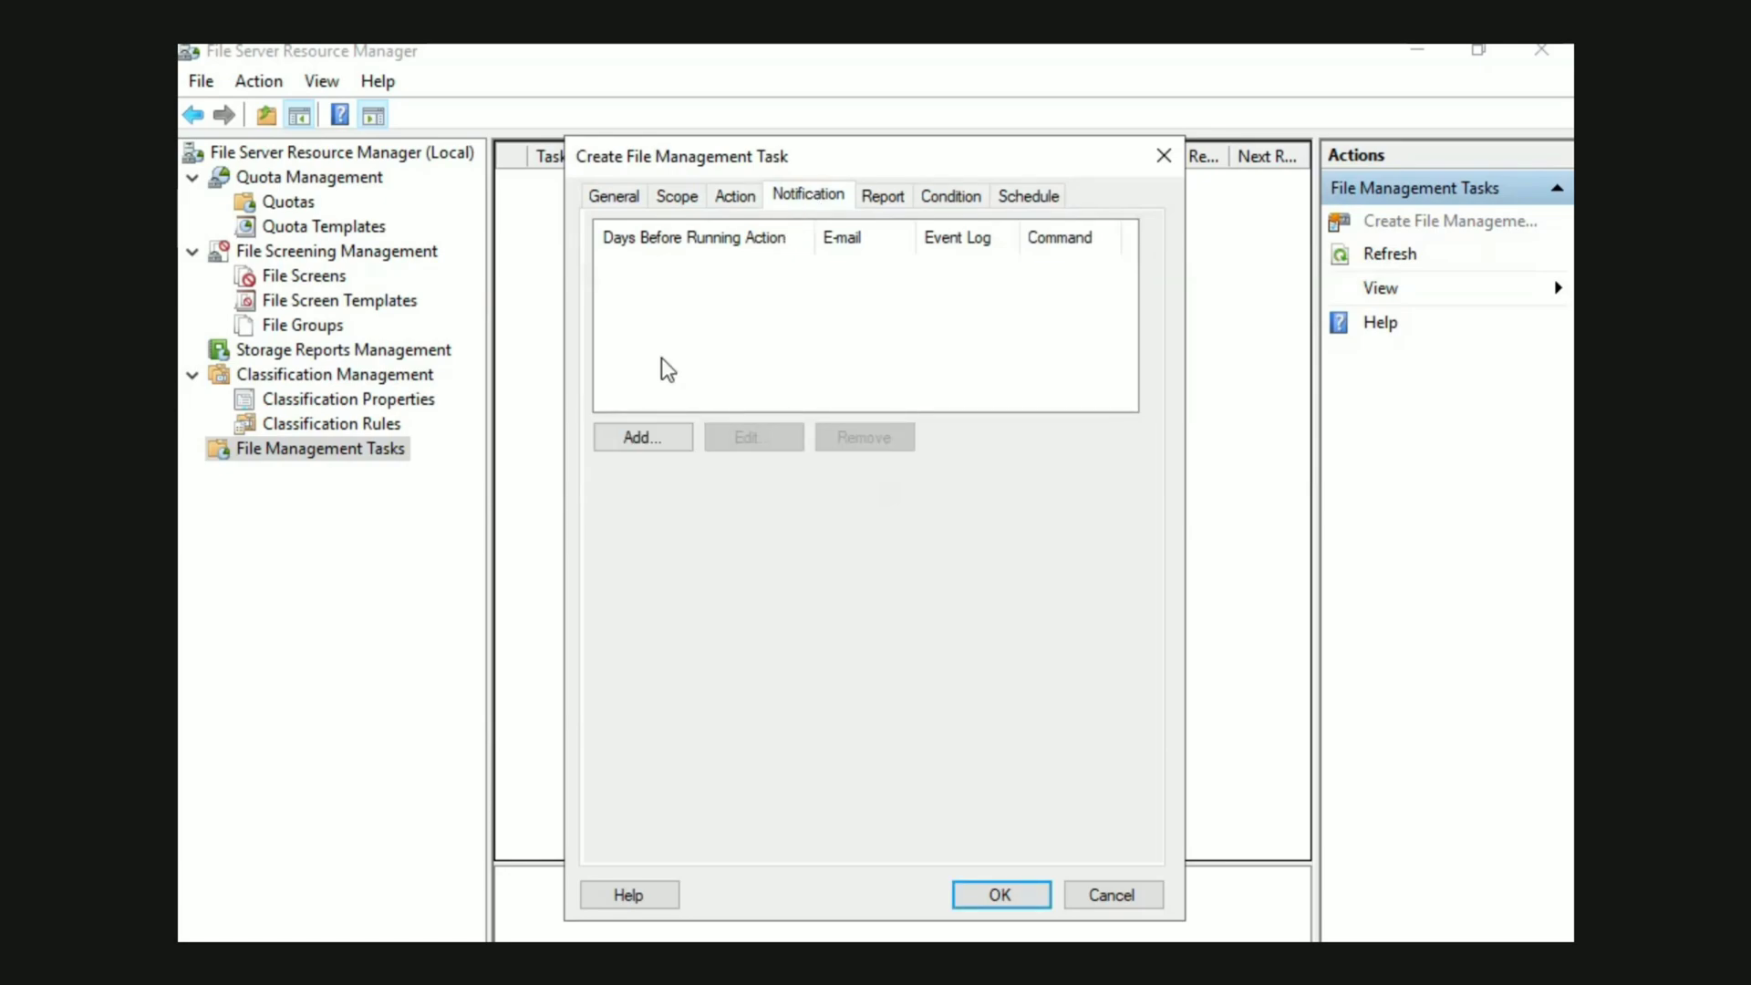
pyautogui.click(628, 429)
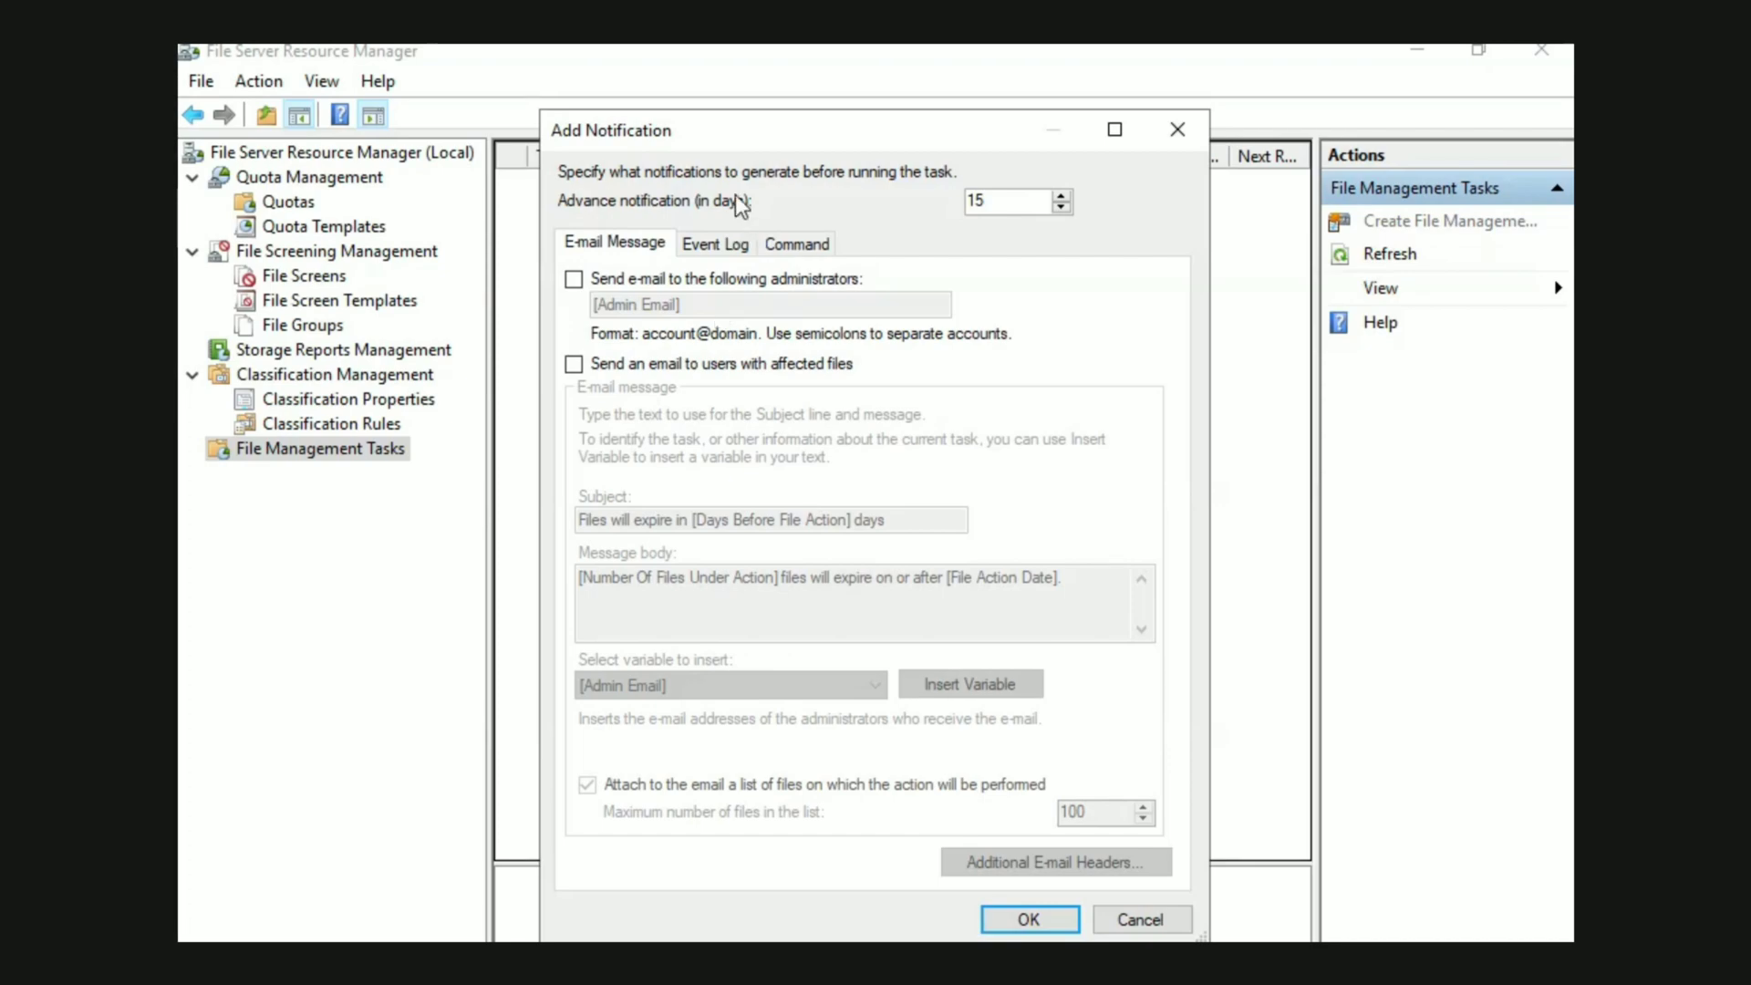
pyautogui.click(714, 242)
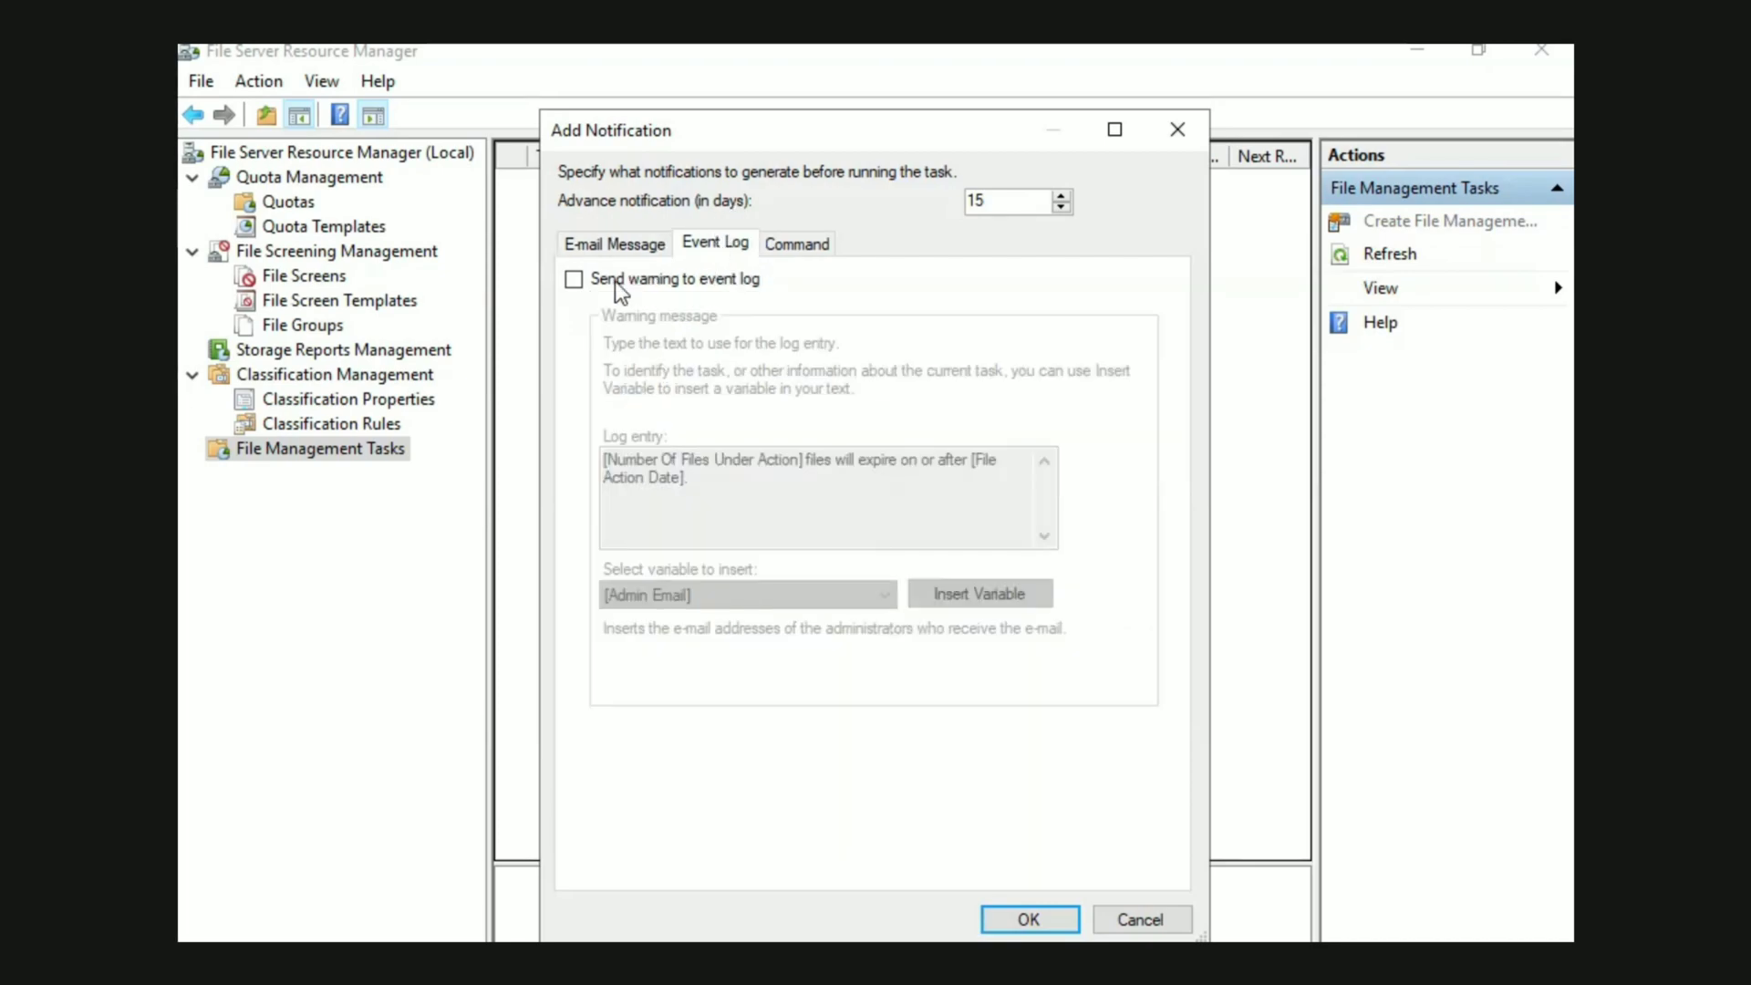
pyautogui.click(575, 280)
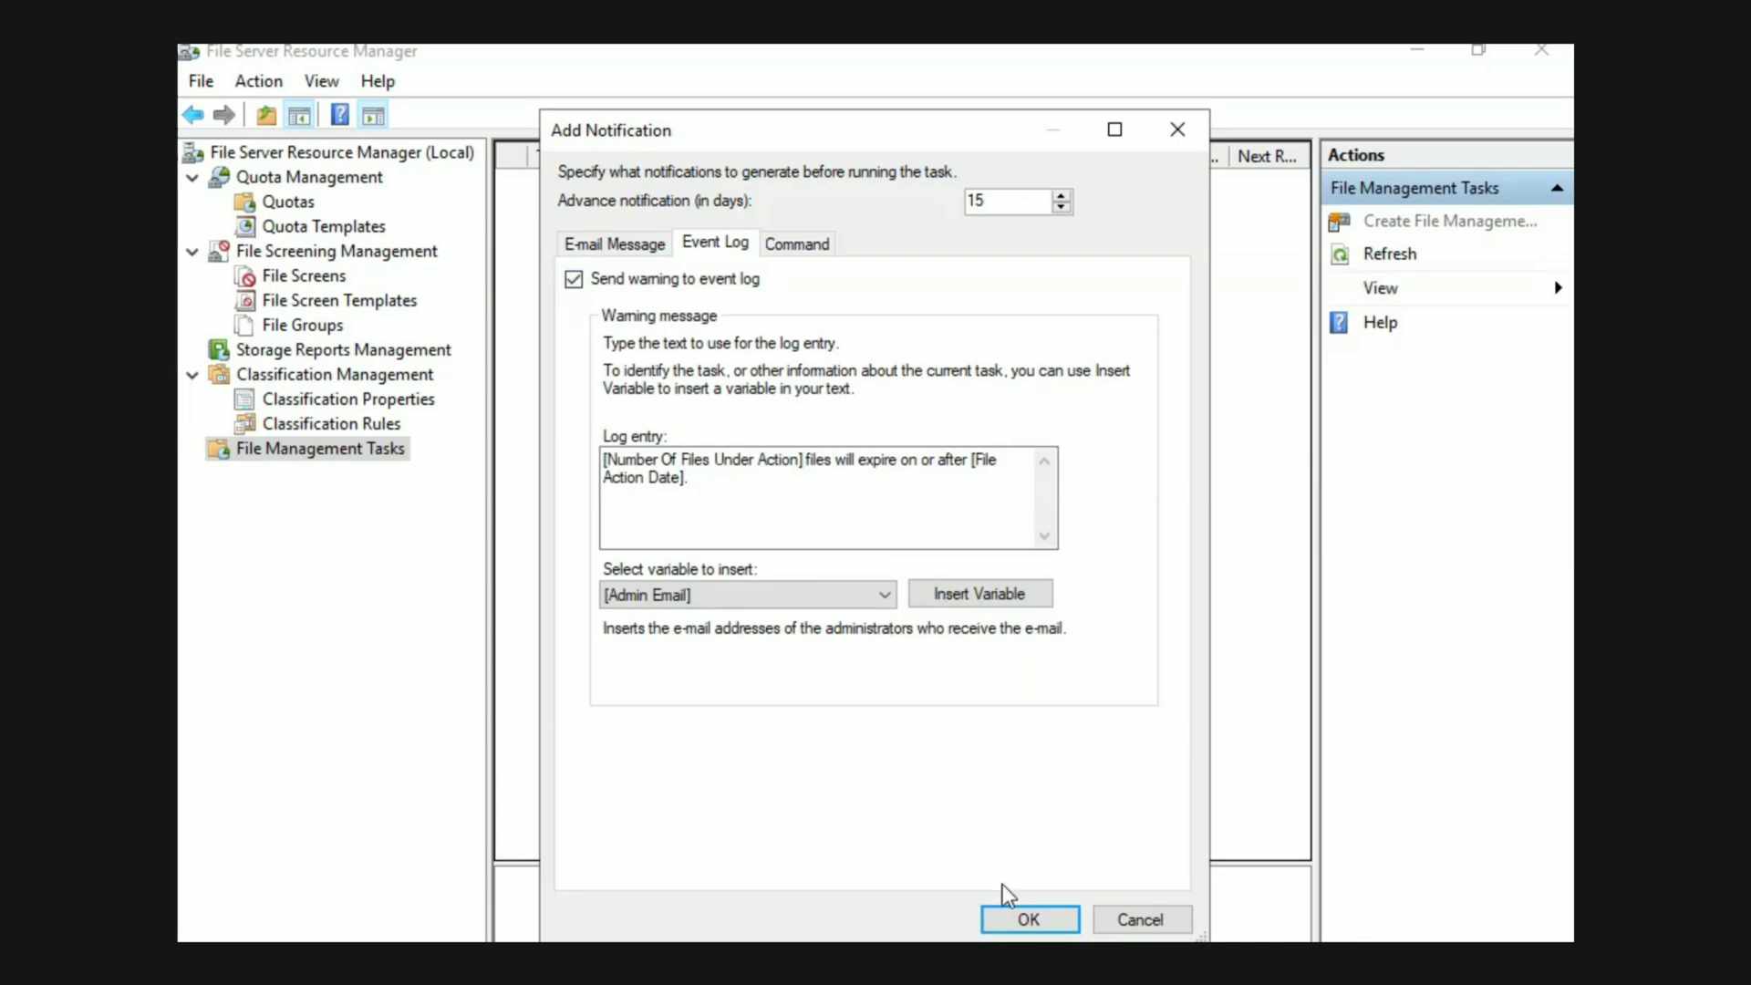
pyautogui.click(1026, 919)
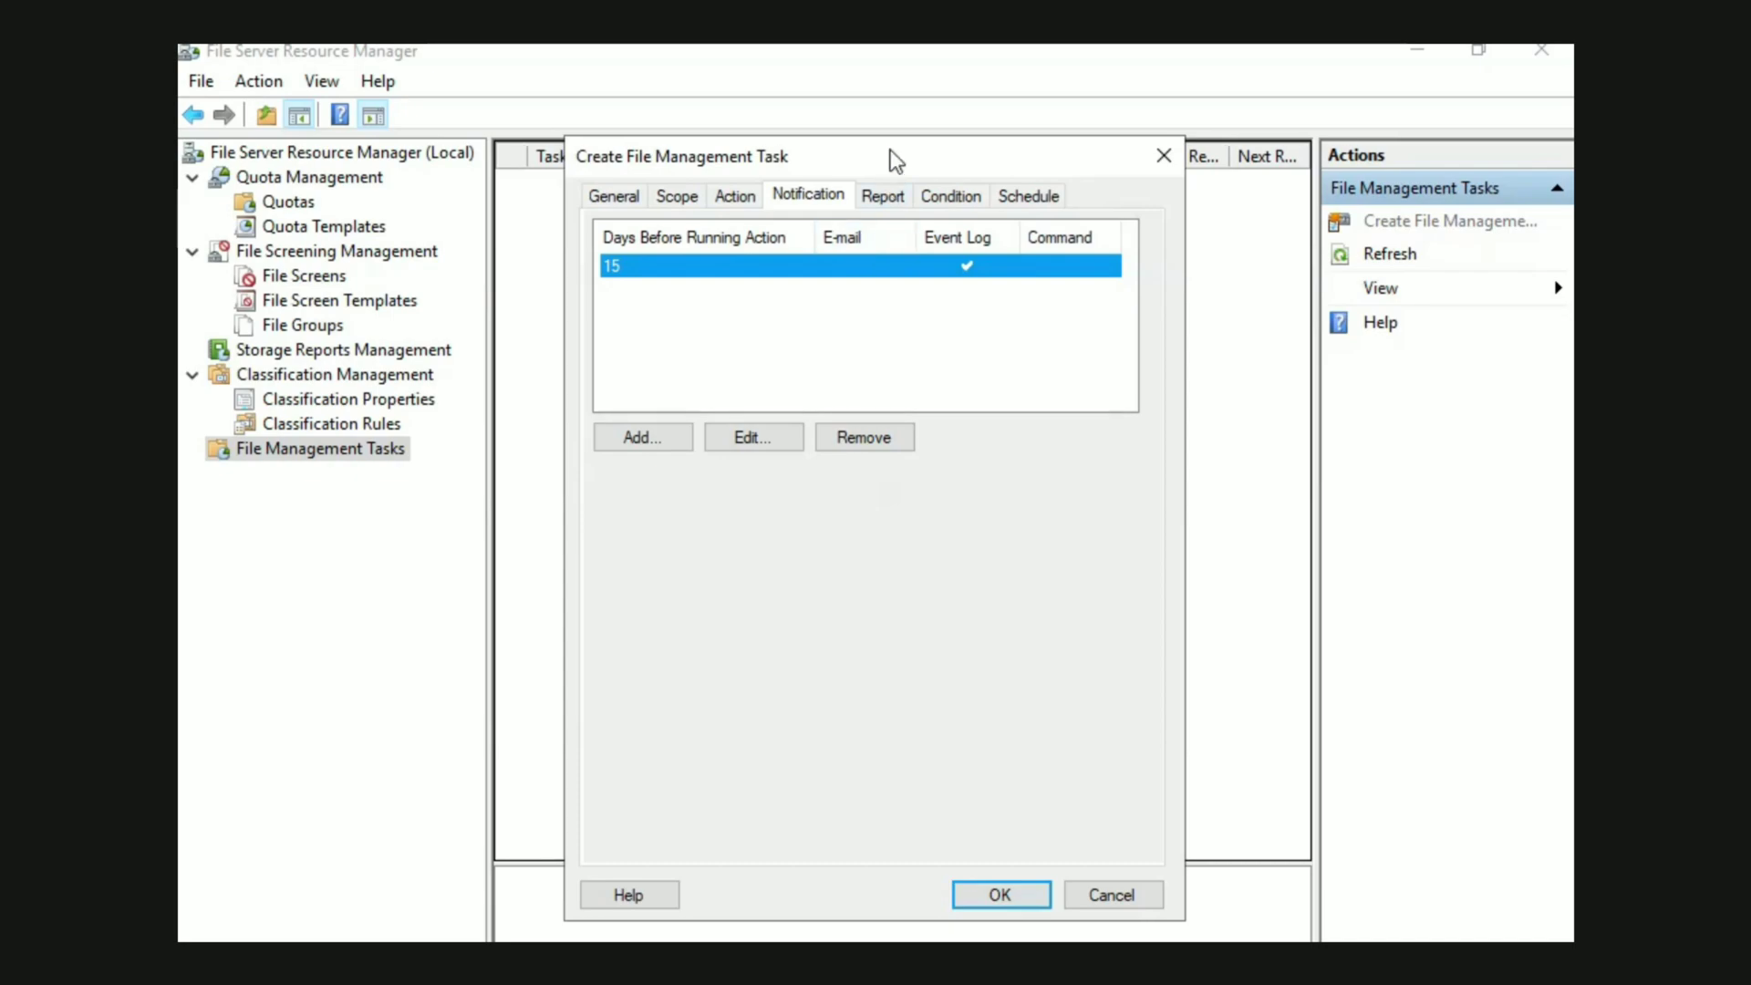
# Schedule the Test HR file management task to run weekly on Saturday and finish creating it
pyautogui.click(882, 202)
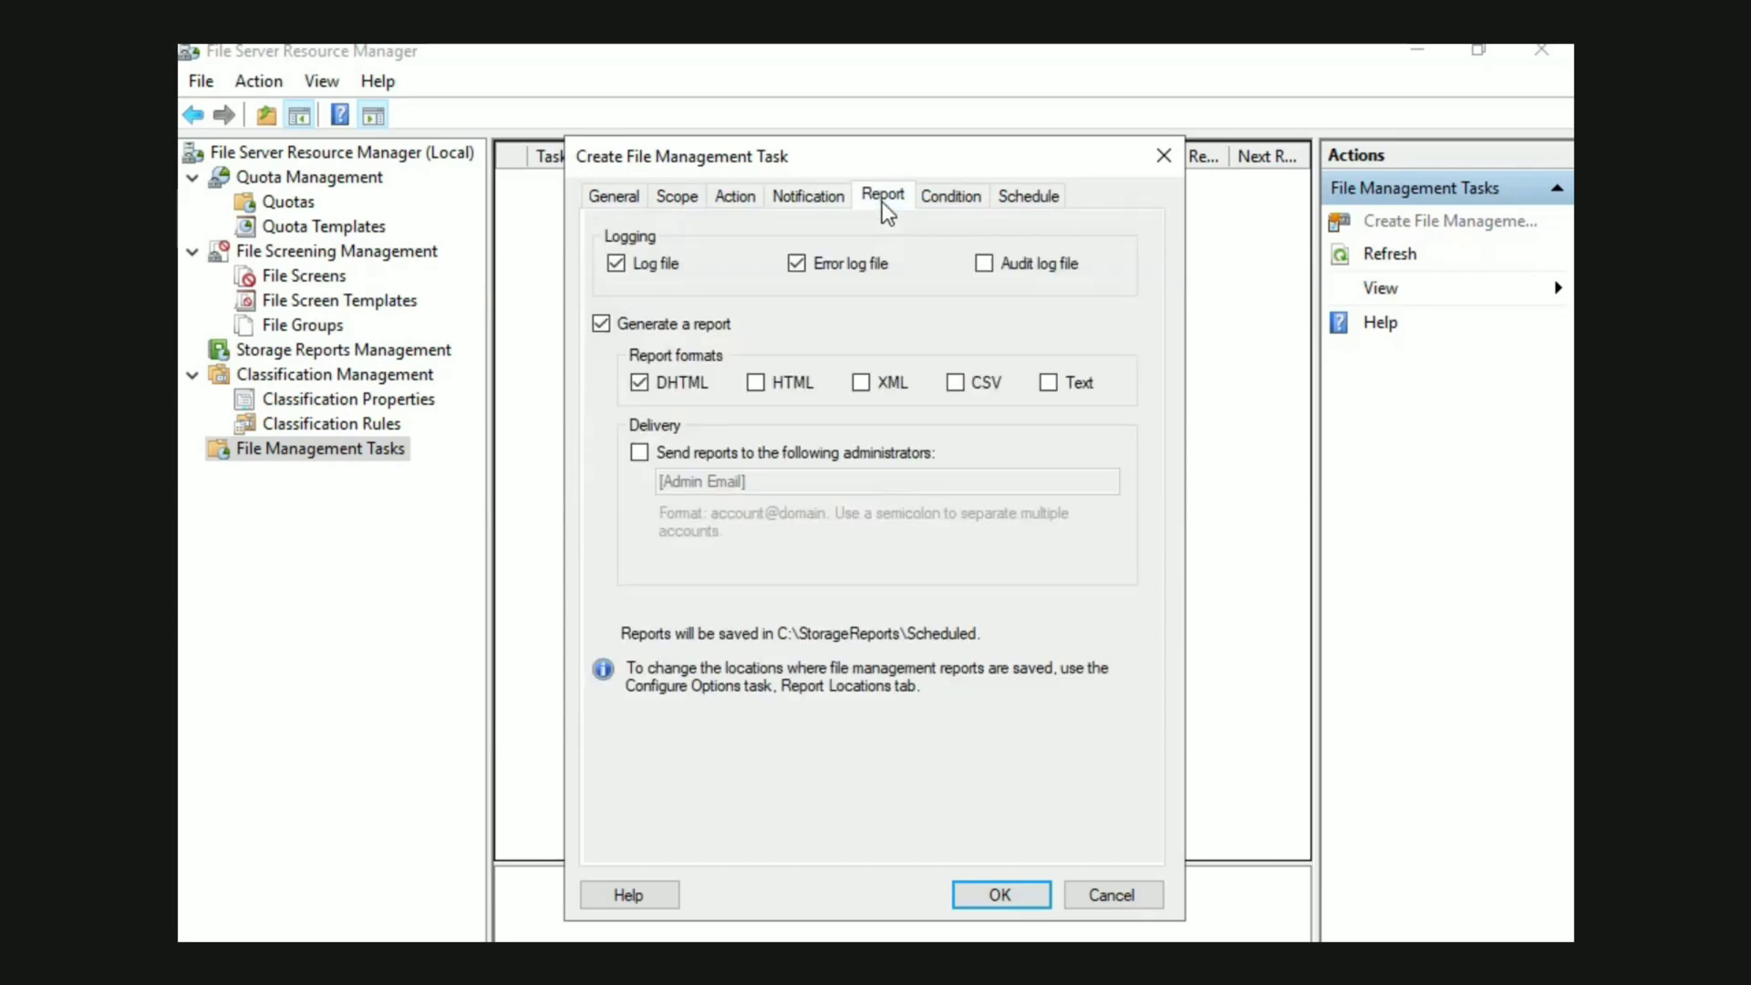
pyautogui.click(939, 198)
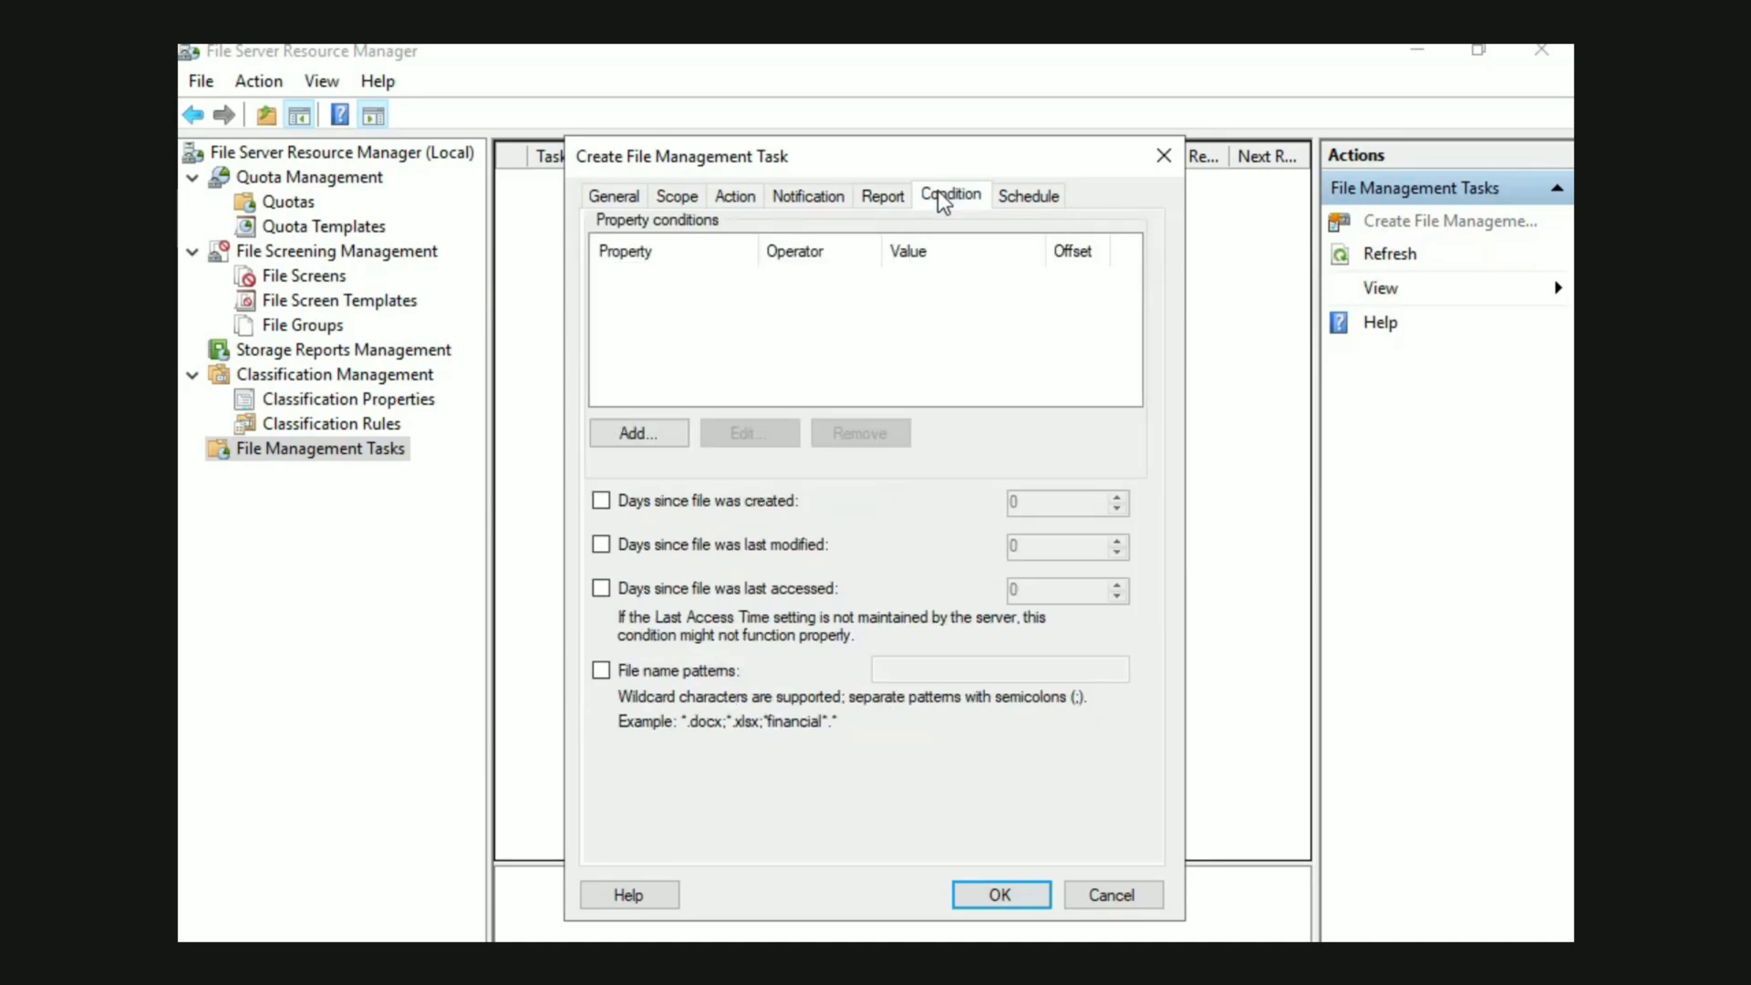
pyautogui.click(1006, 204)
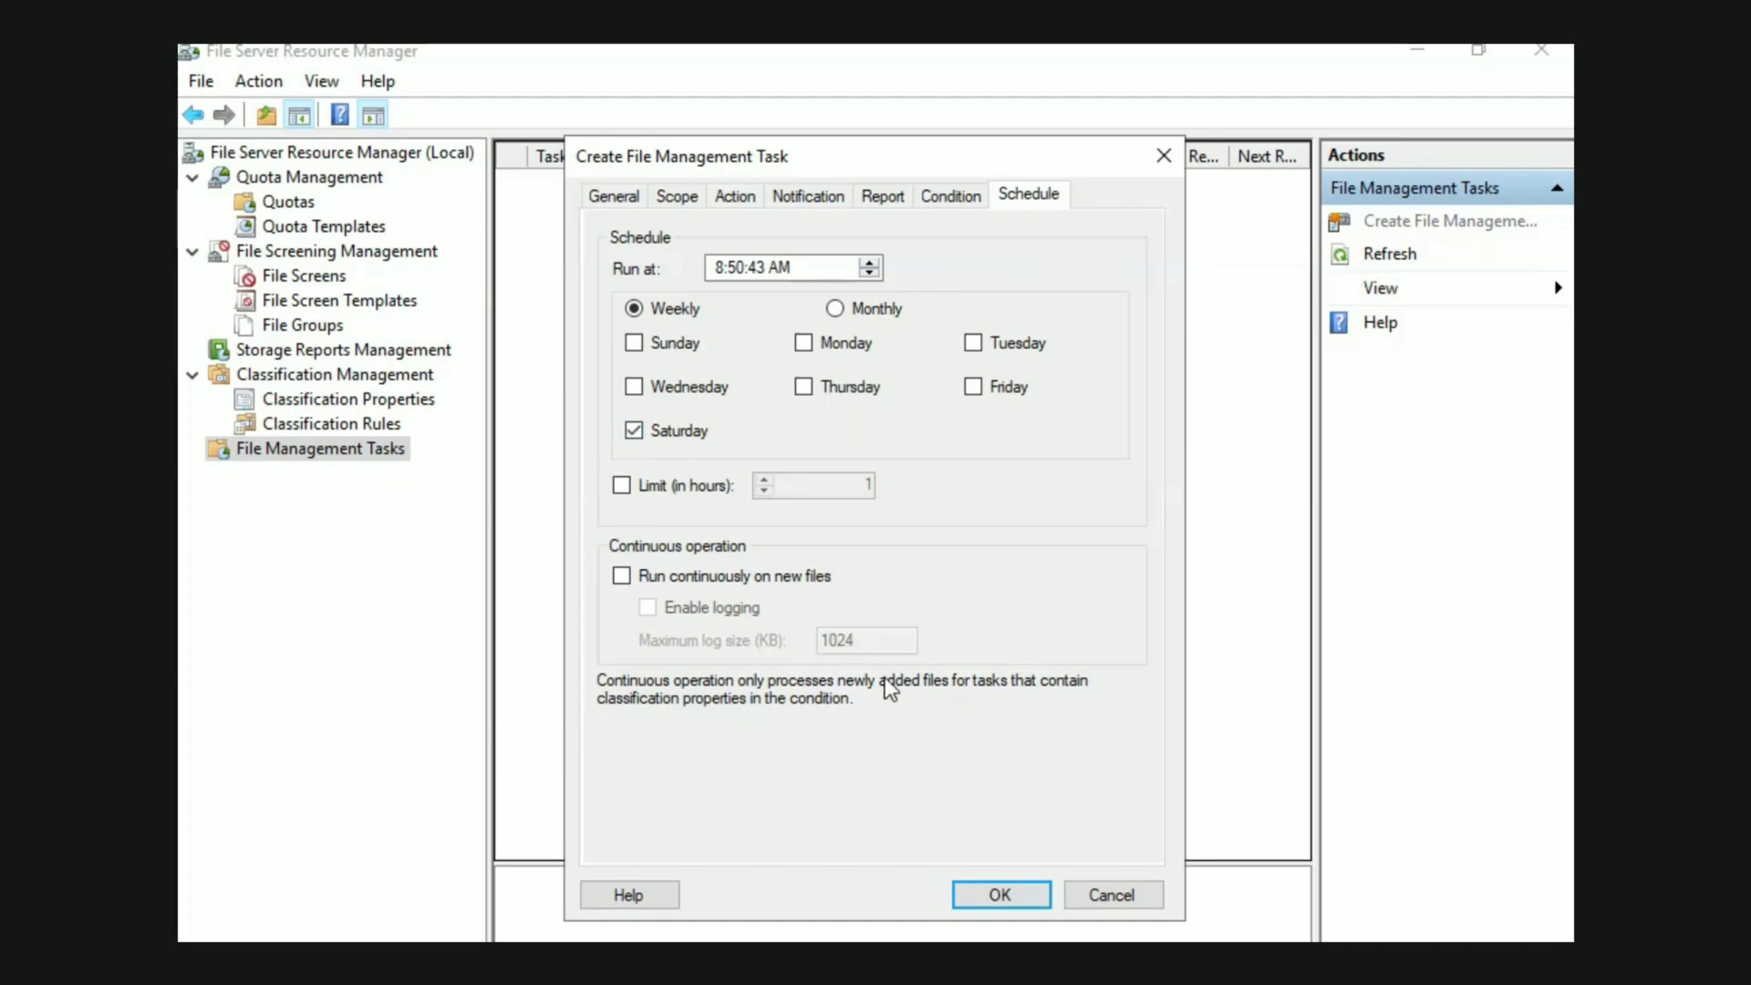
pyautogui.click(988, 887)
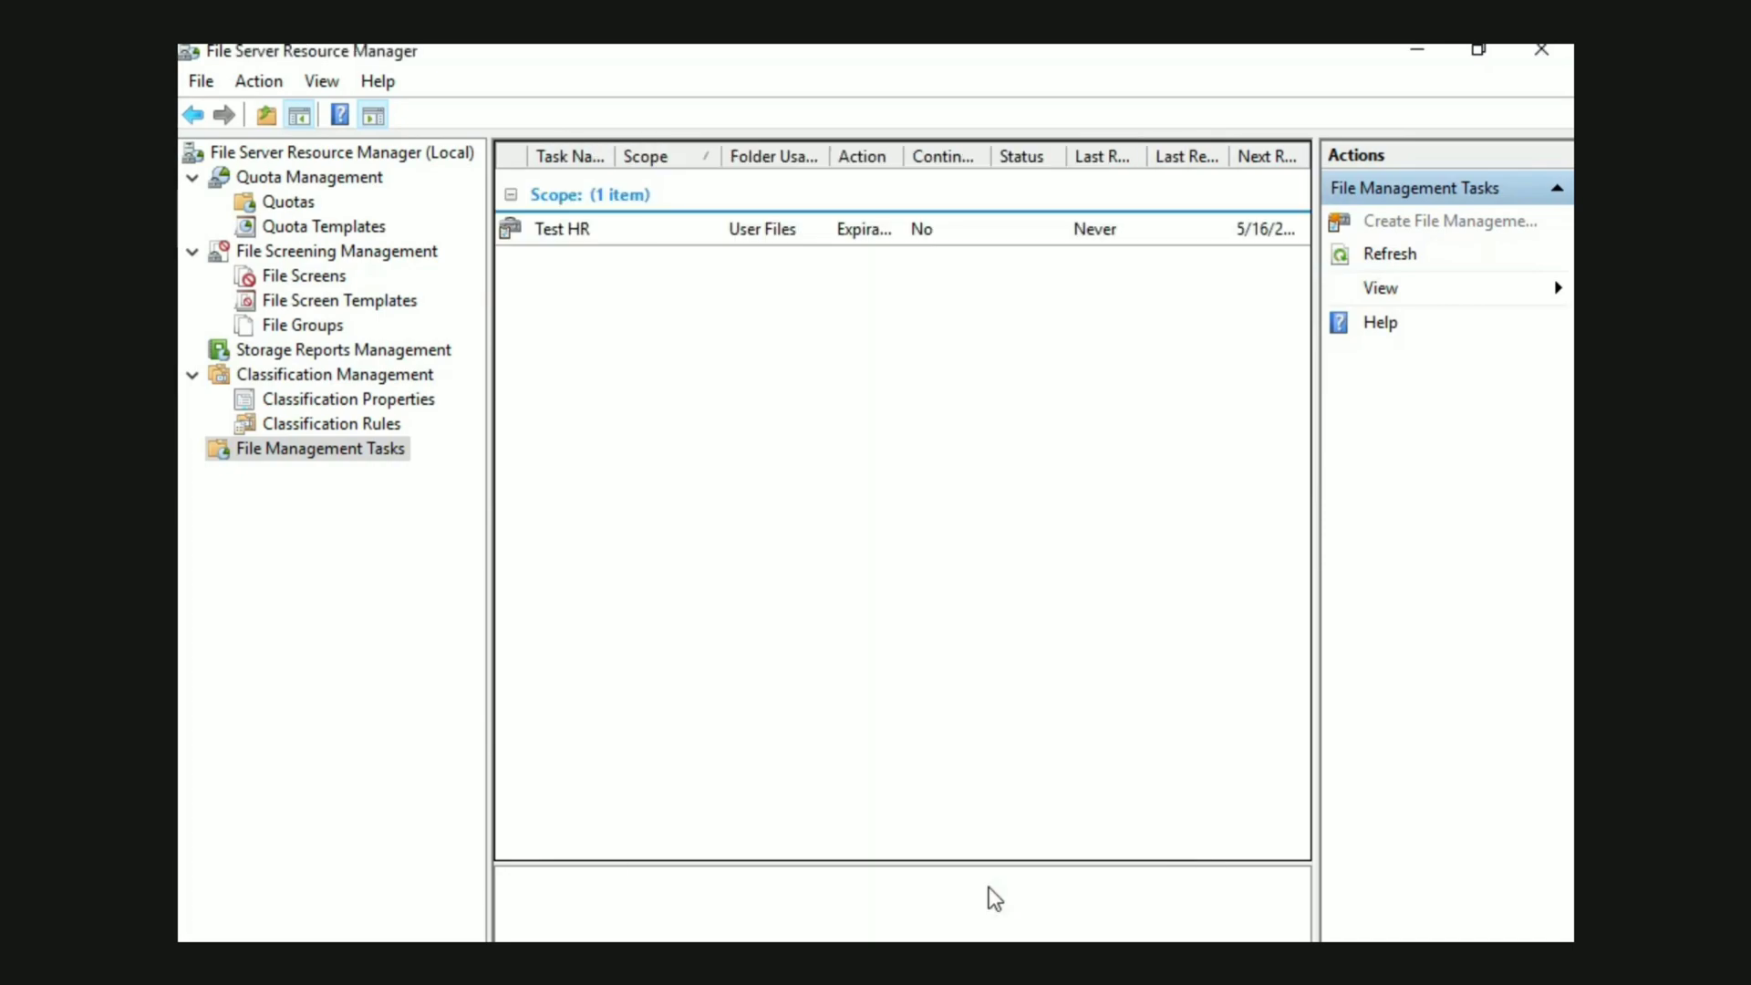
# Review the general properties of the Test HR file management task and close them without changes
pyautogui.rightClick(1047, 331)
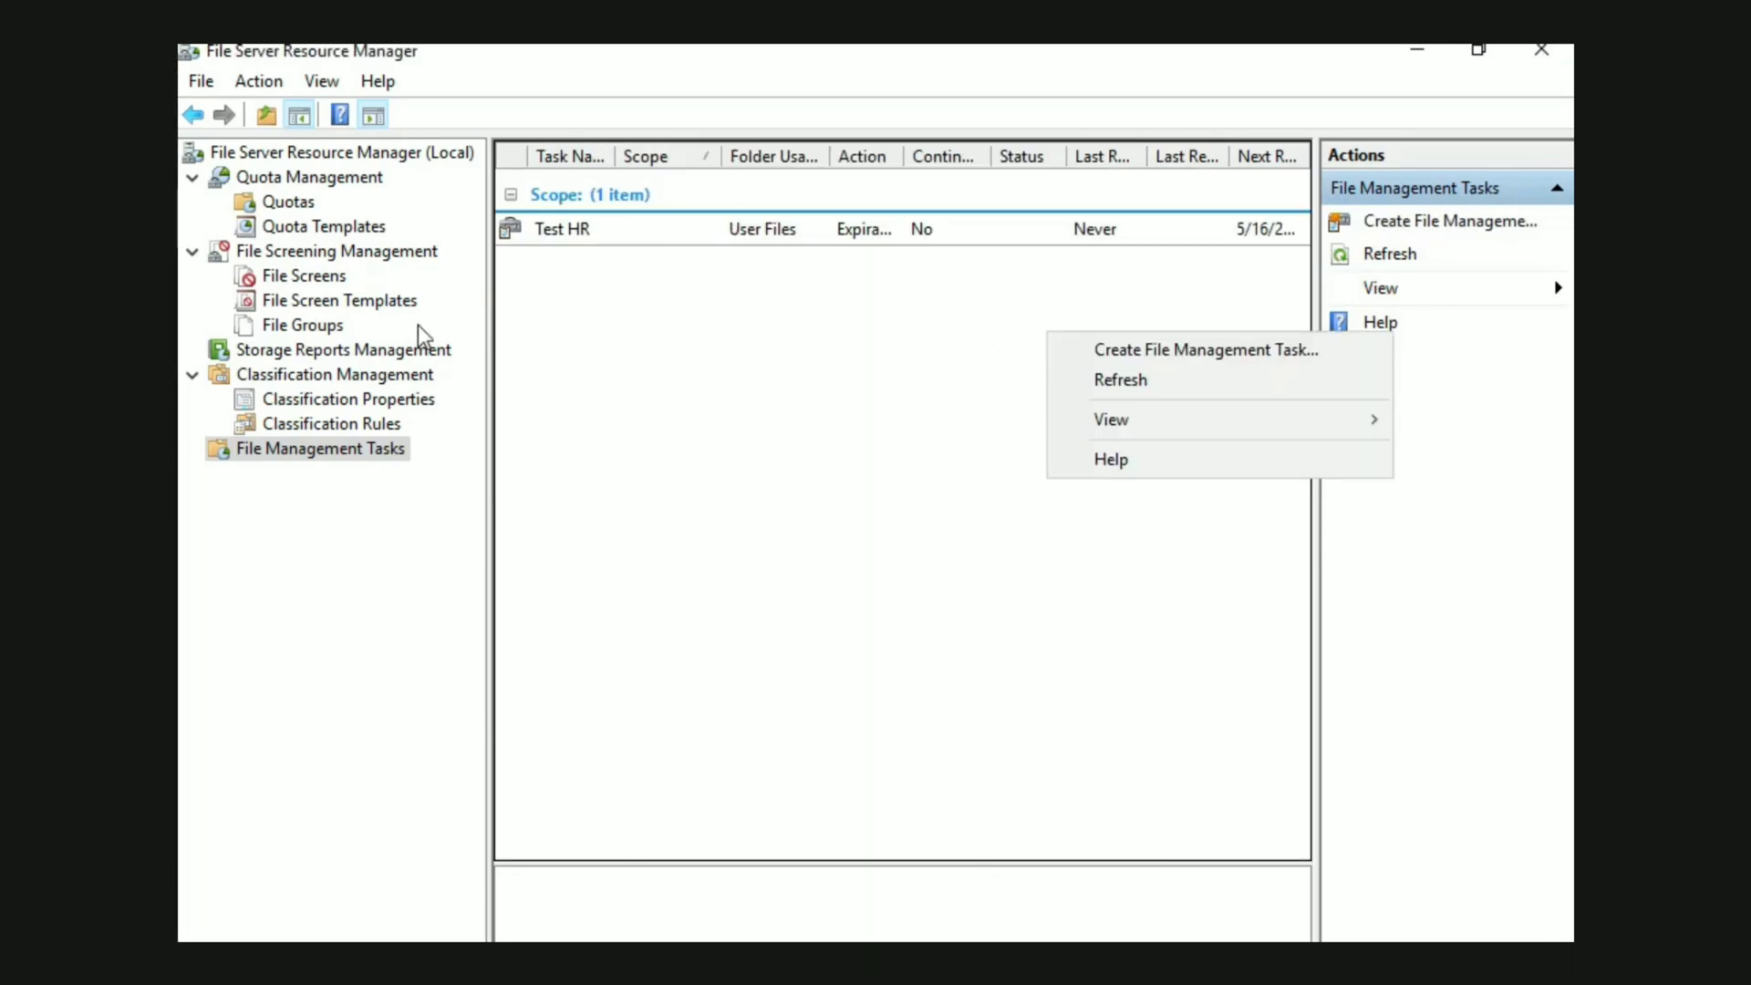
pyautogui.click(297, 438)
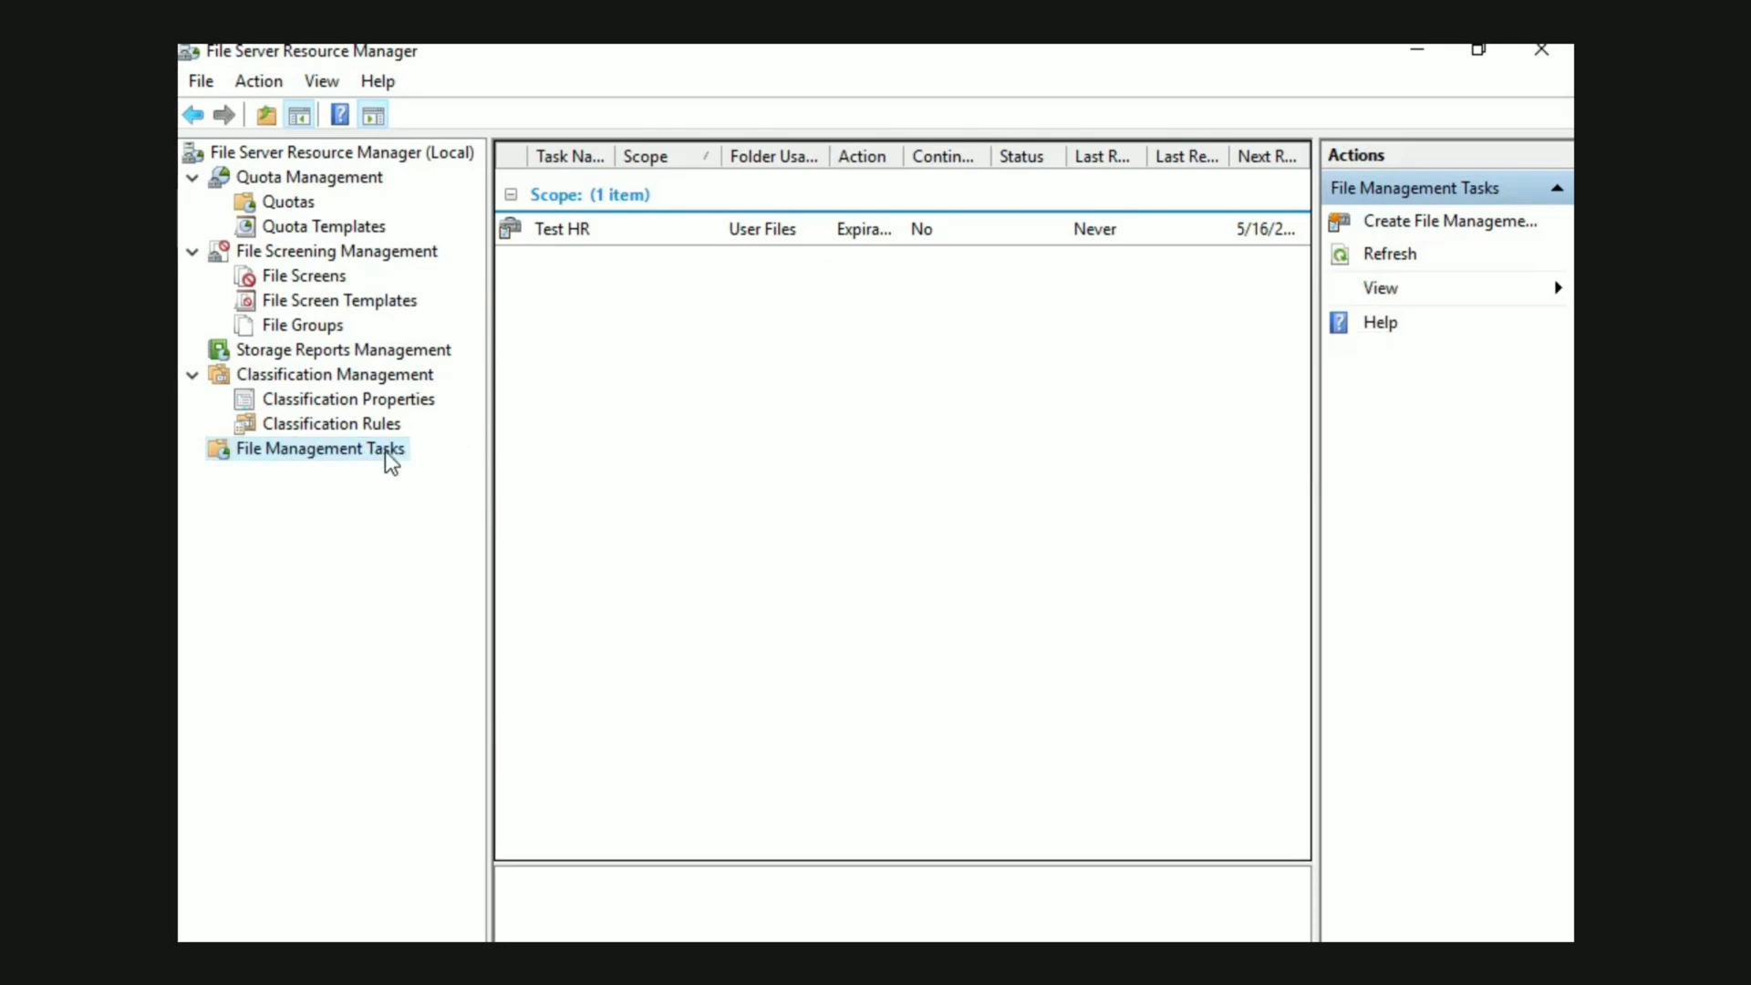
pyautogui.click(814, 241)
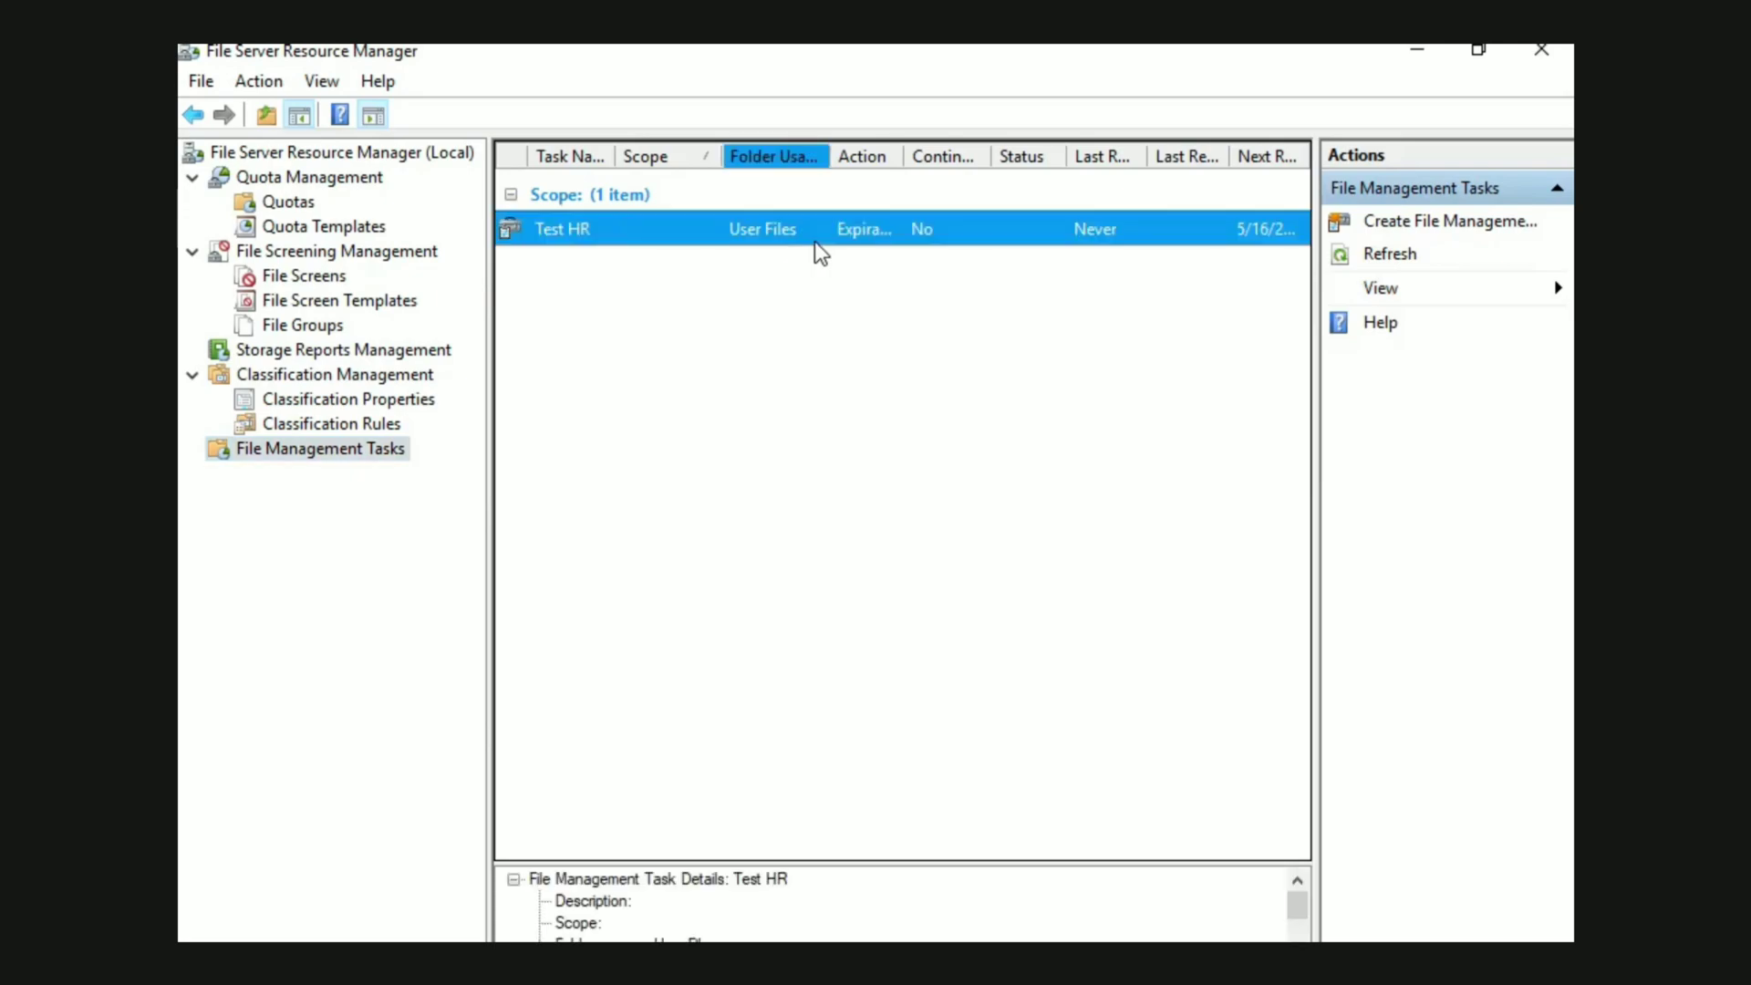
pyautogui.doubleClick(814, 240)
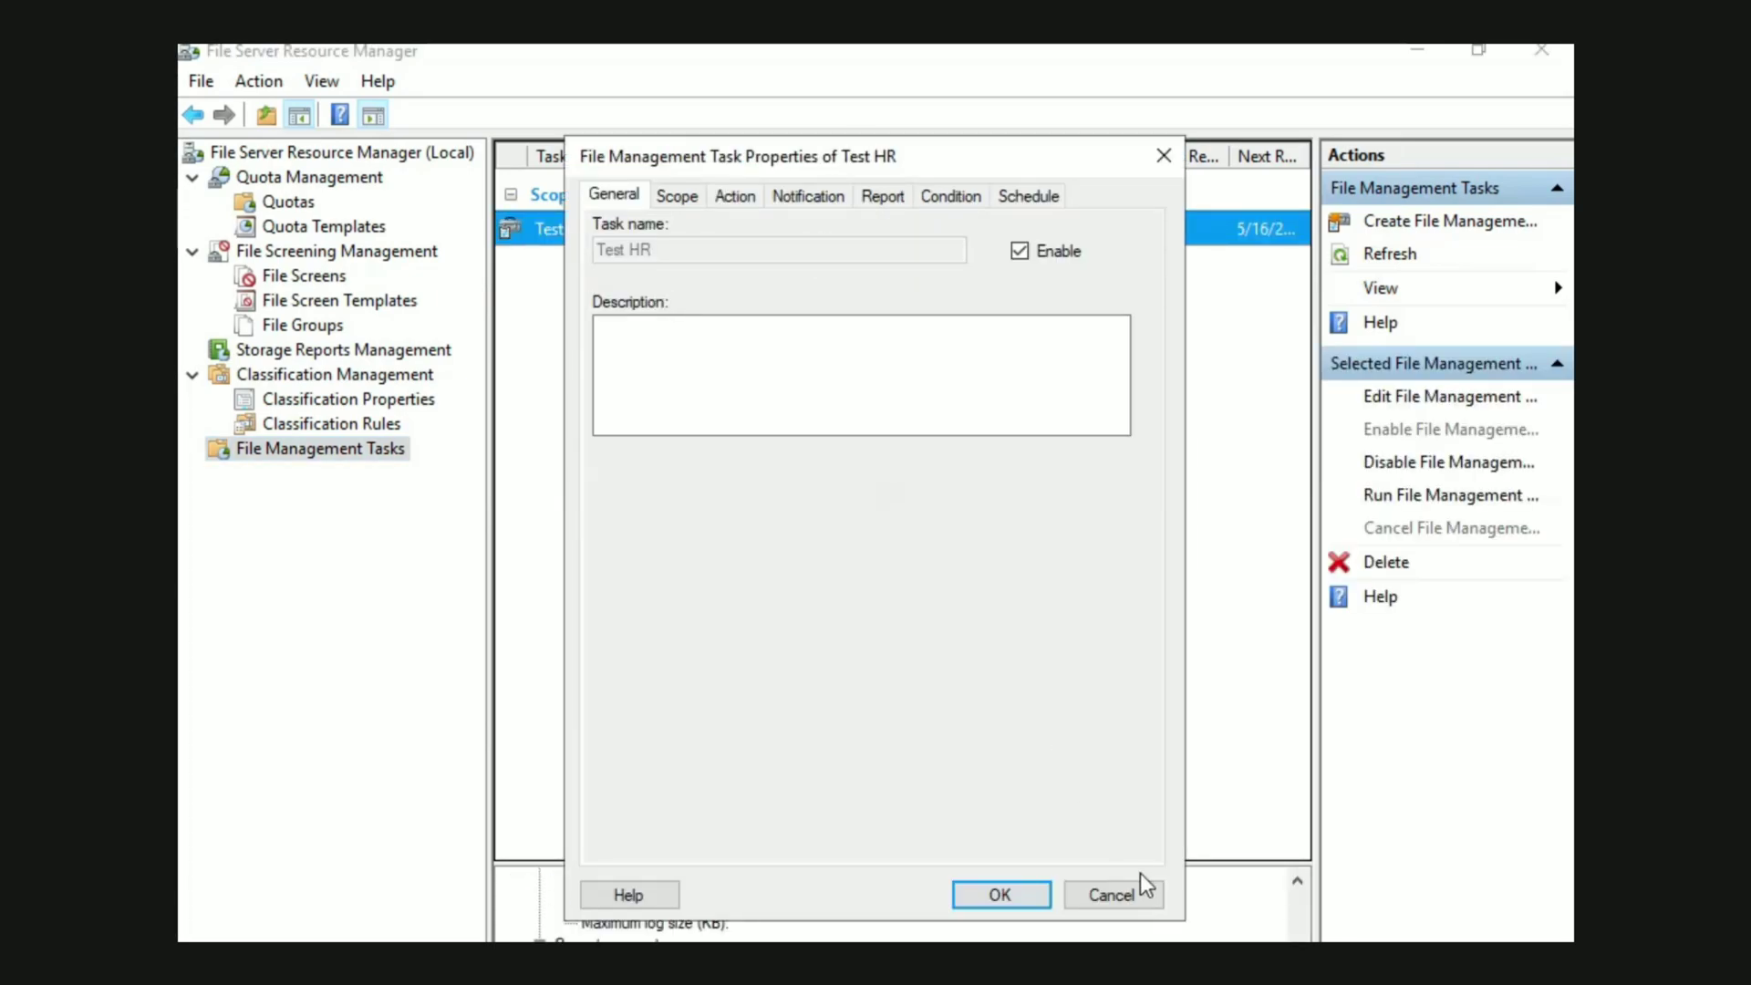
pyautogui.click(1120, 894)
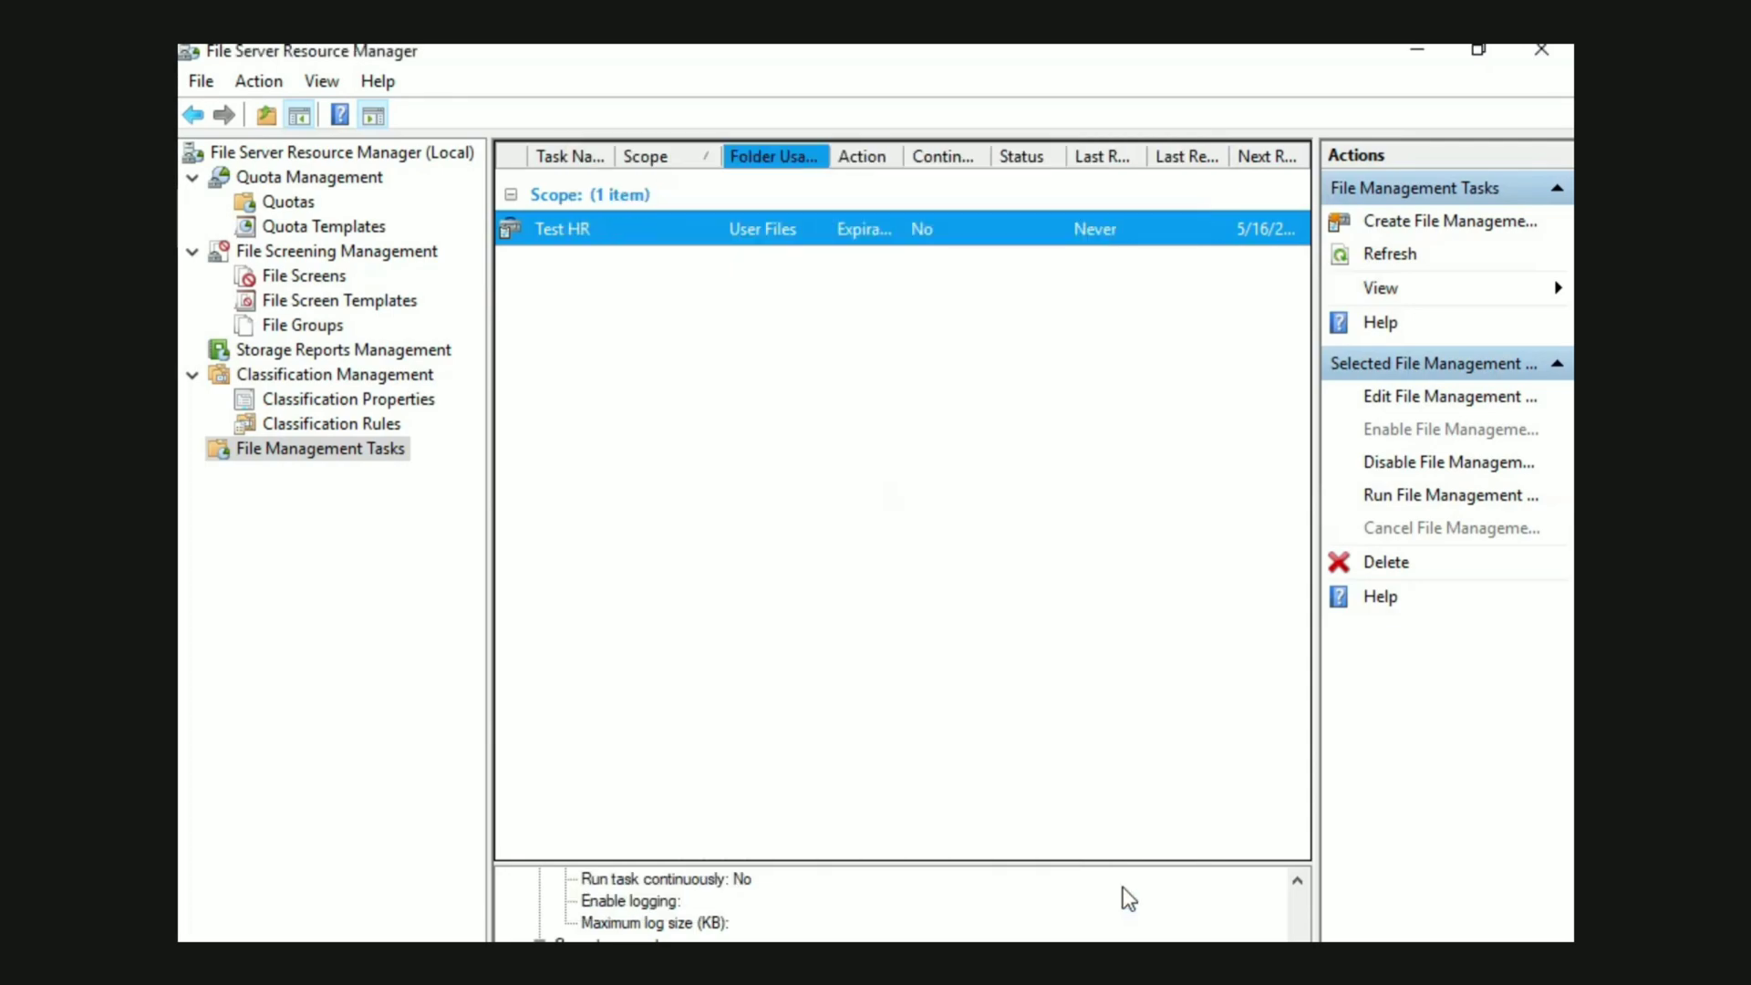